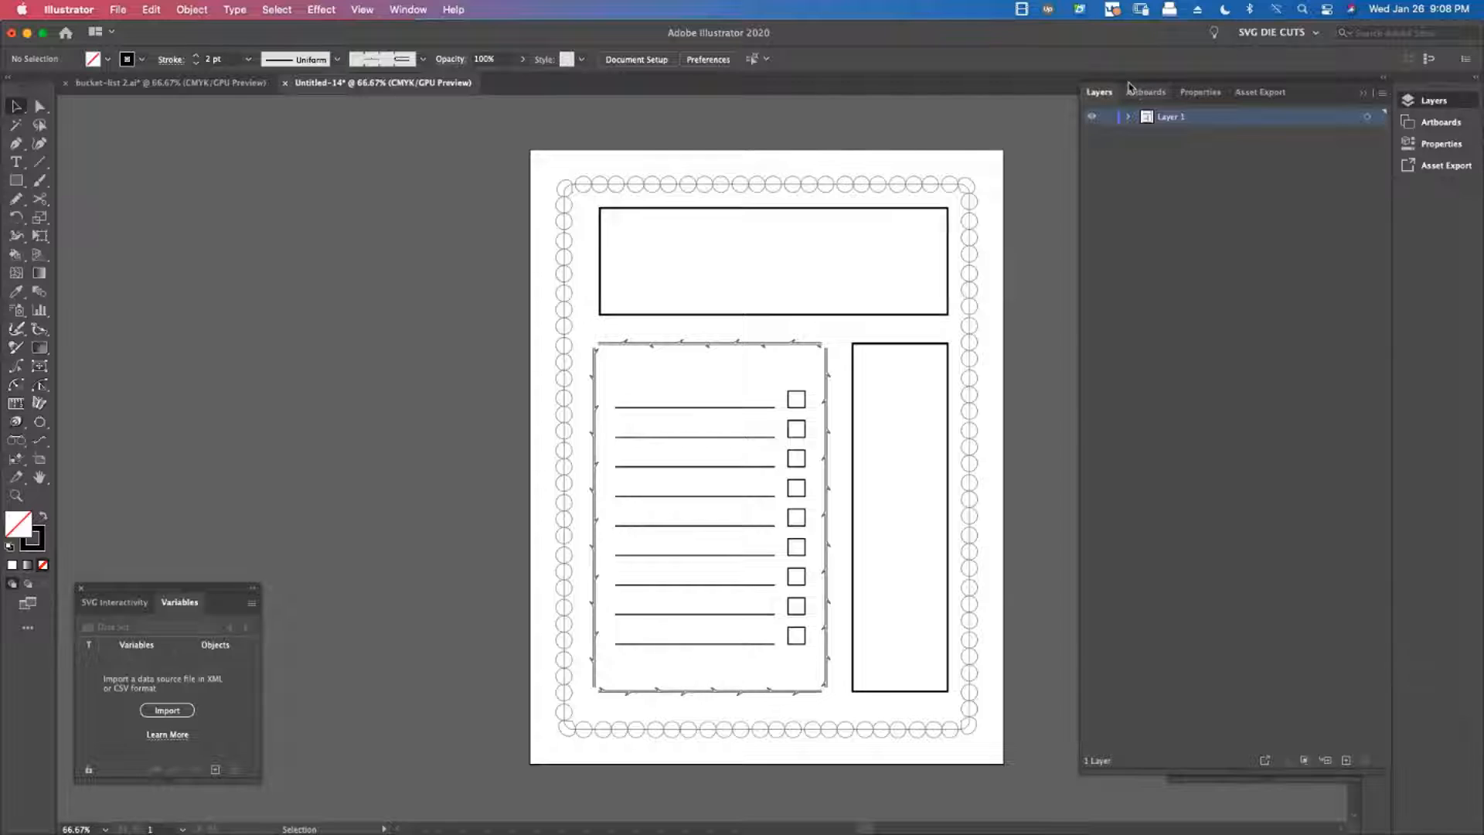
# Add a second artboard beside the bucket-list page
pyautogui.click(1146, 92)
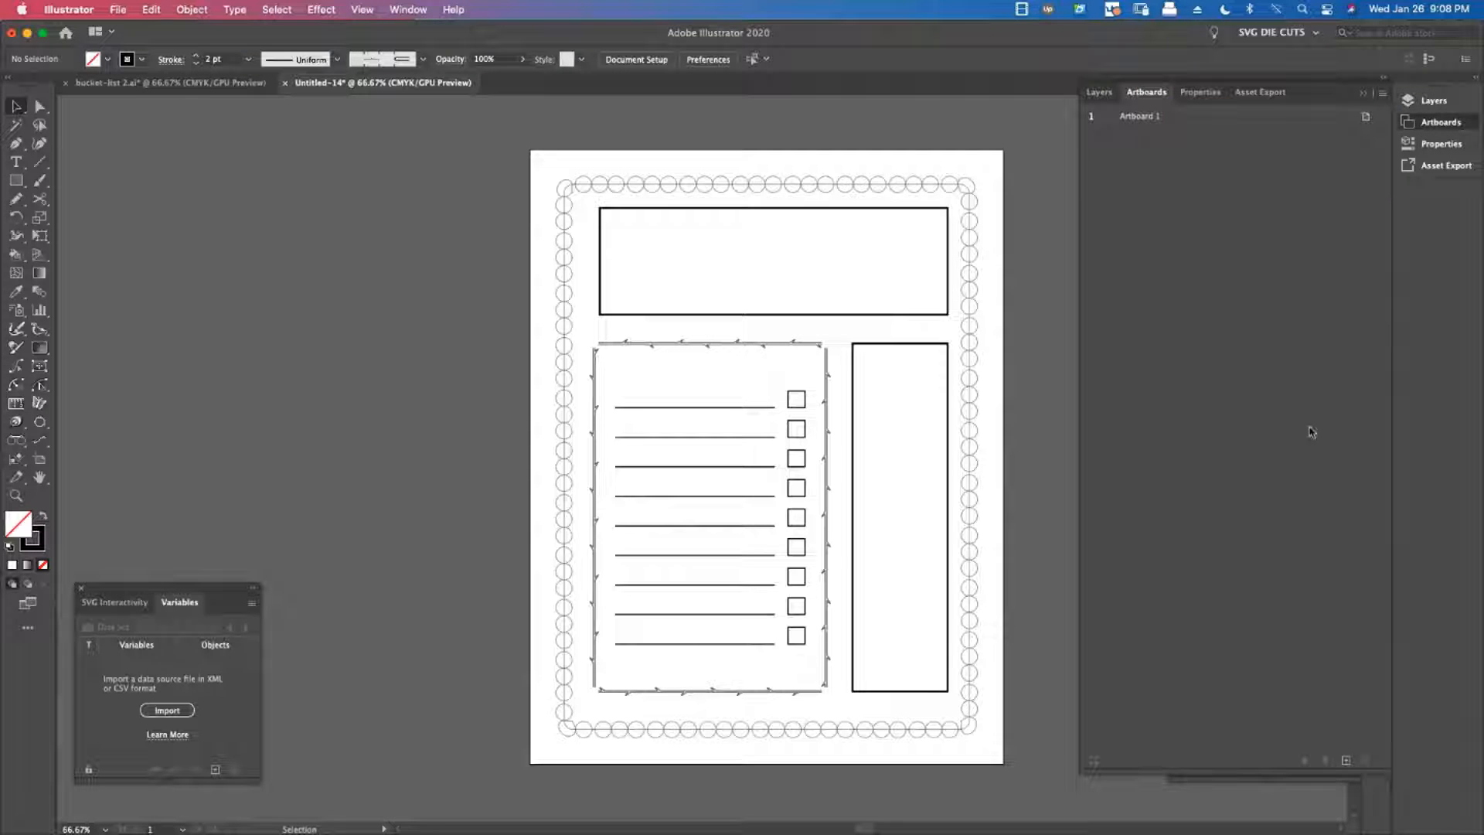
pyautogui.click(1347, 761)
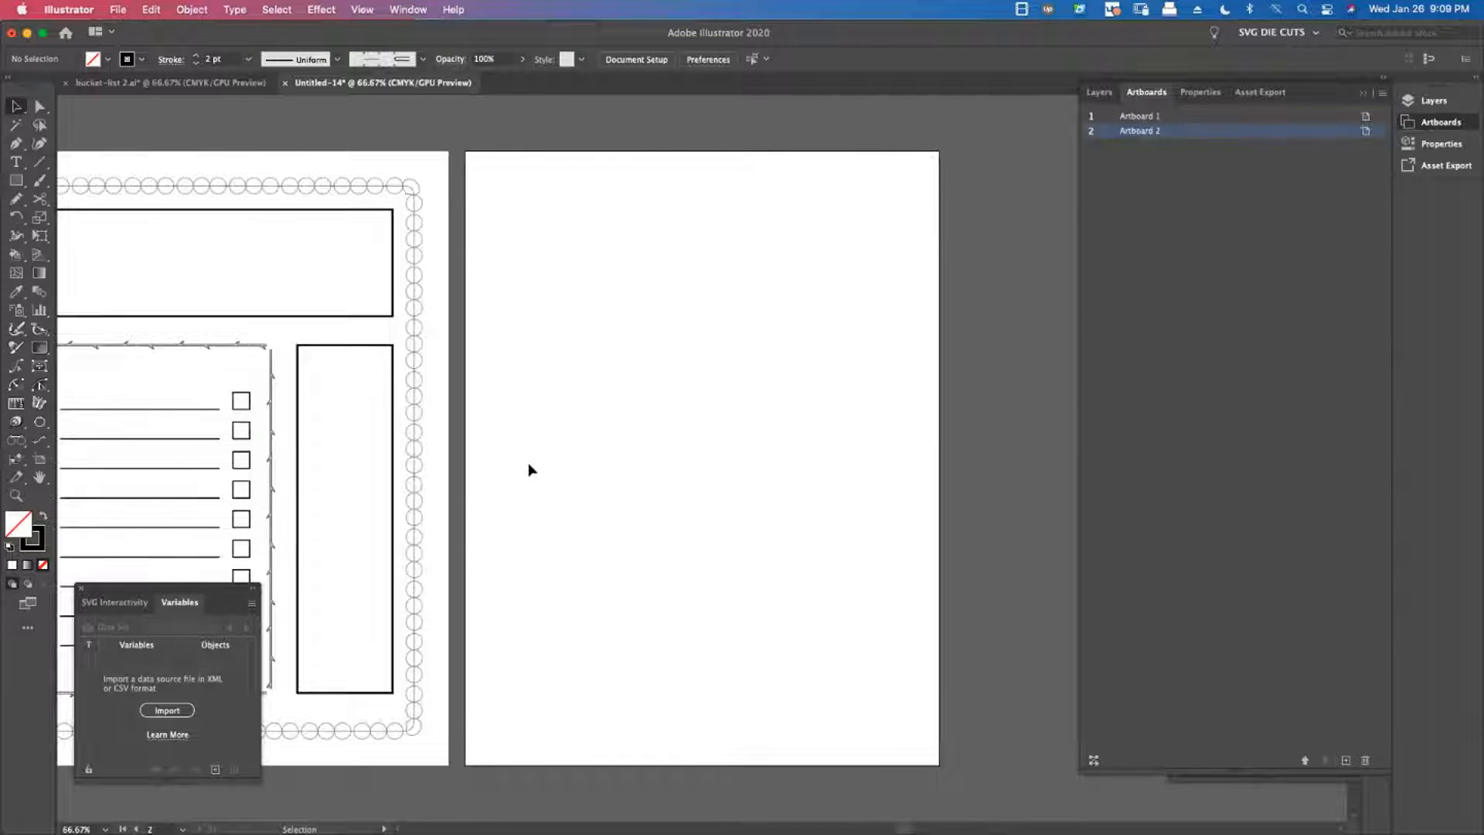
# Draw a freehand wavy line about 3.98 in wide across the upper part of Artboard 2 with the Pencil tool
pyautogui.press('super+equal')
pyautogui.press('super+equal')
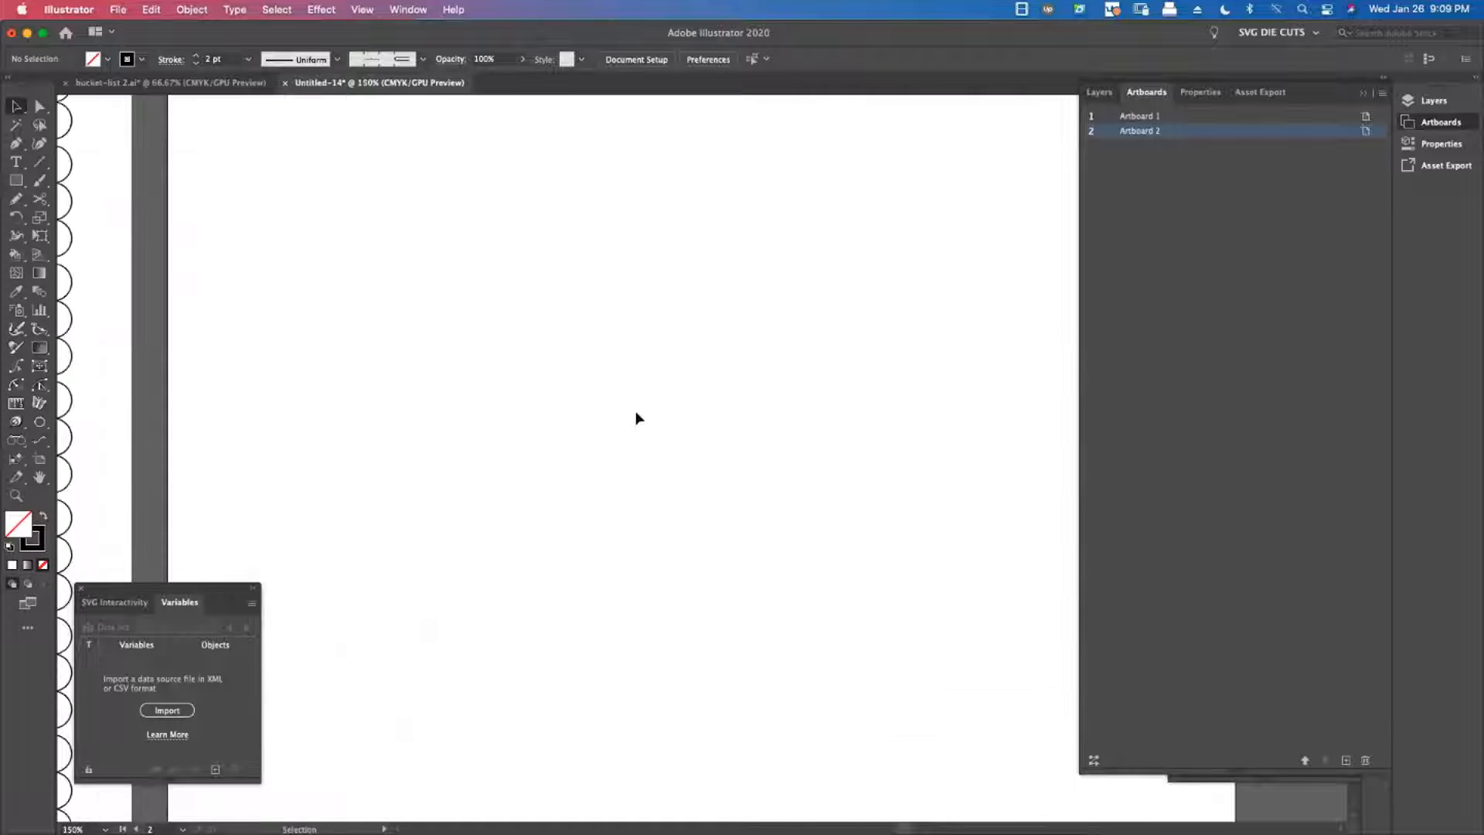
pyautogui.scroll(3, 636, 412)
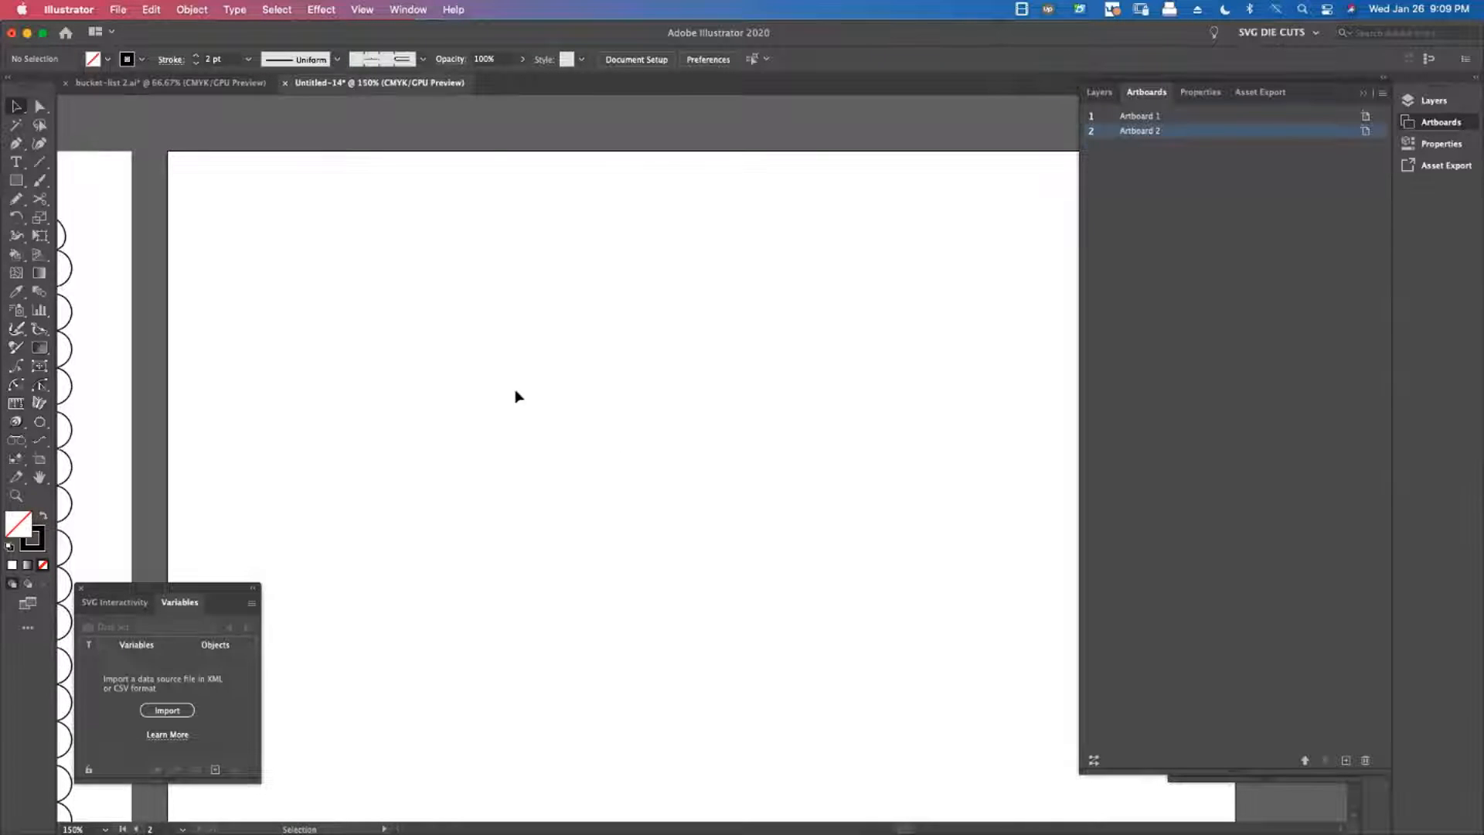
pyautogui.click(40, 164)
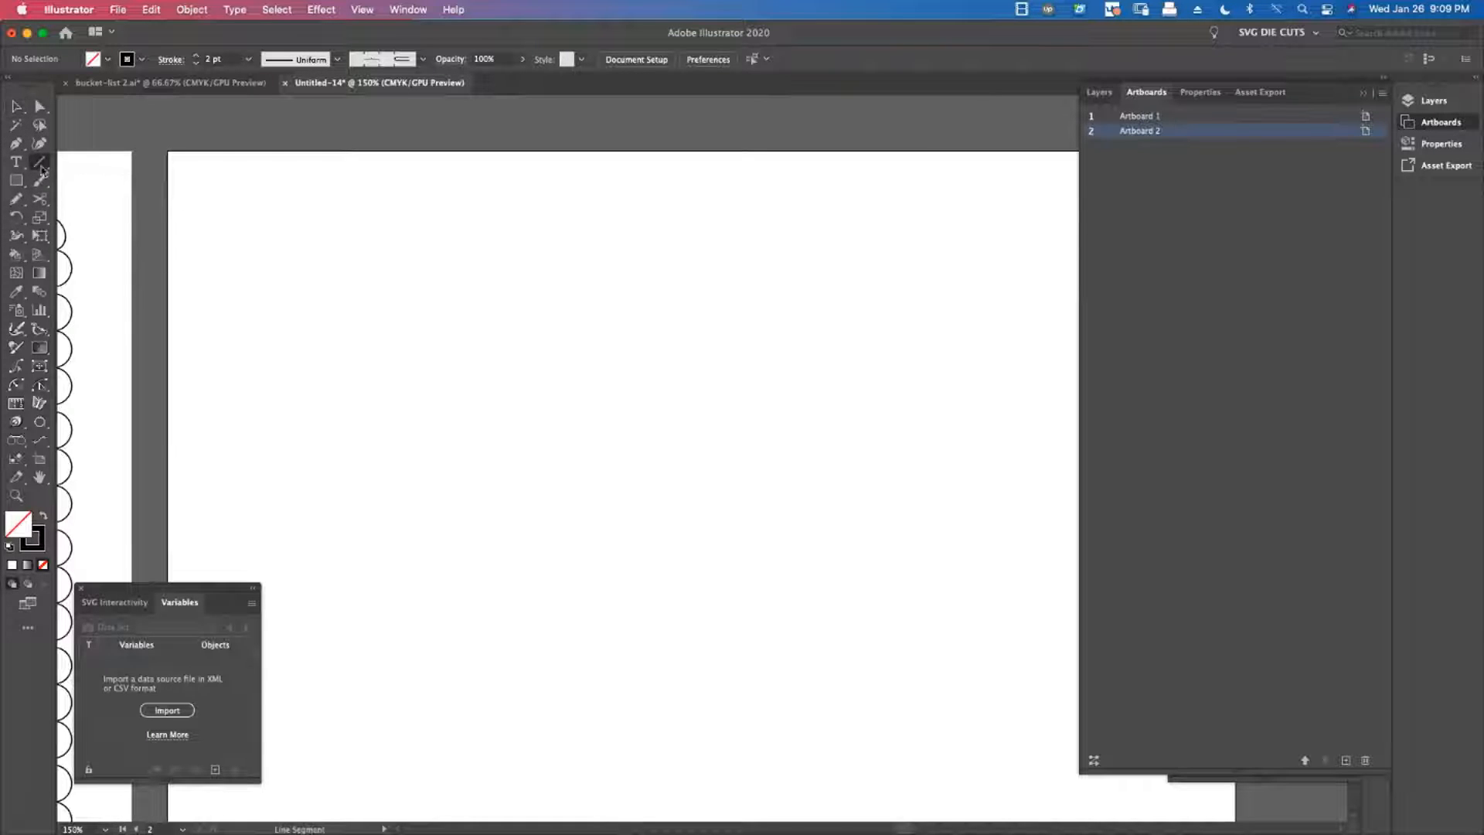
pyautogui.press('n')
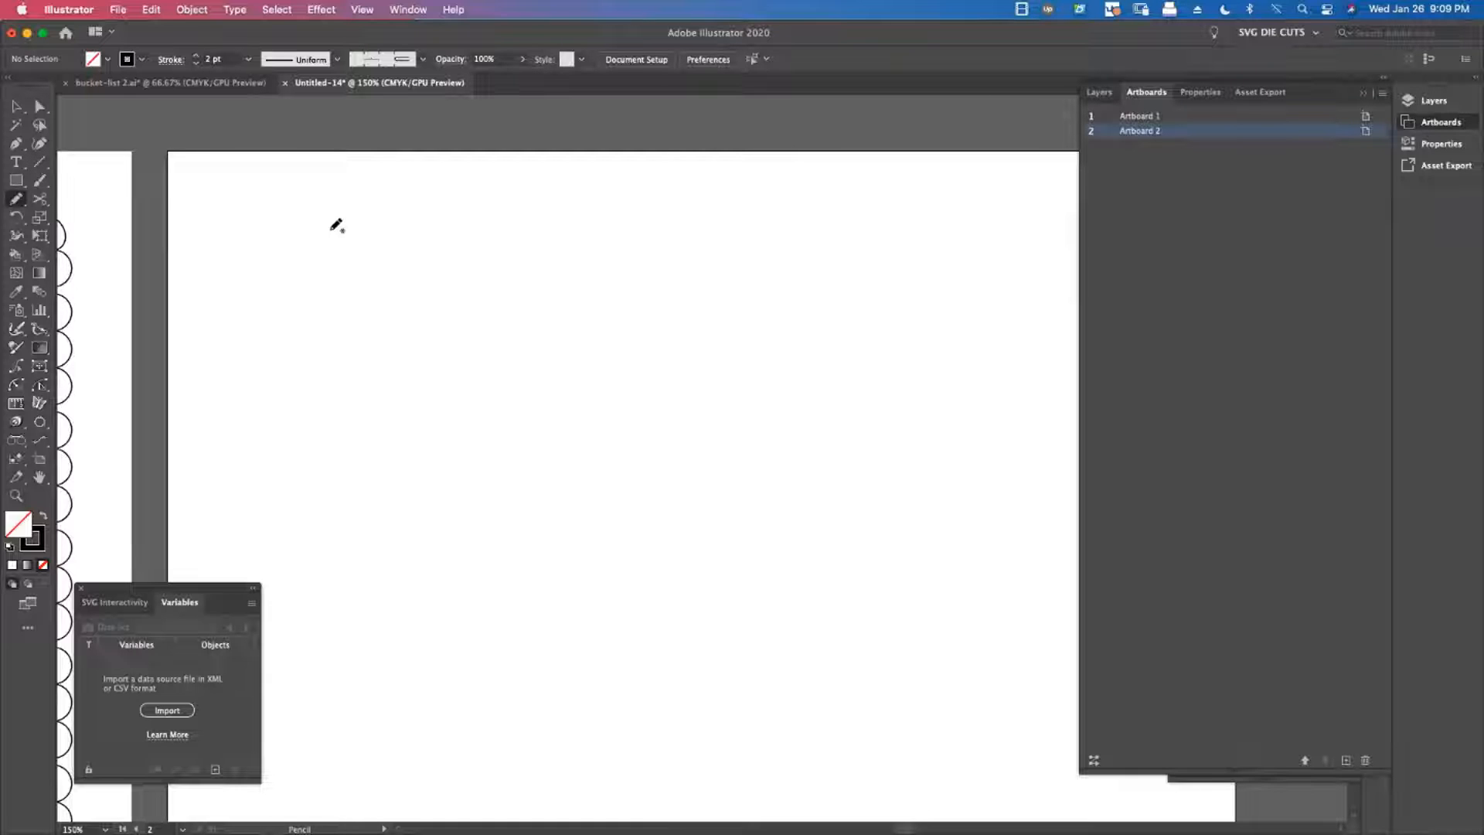
pyautogui.moveTo(331, 230)
pyautogui.mouseDown()
pyautogui.moveTo(406, 220)
pyautogui.moveTo(434, 243)
pyautogui.moveTo(564, 235)
pyautogui.moveTo(646, 249)
pyautogui.moveTo(756, 236)
pyautogui.moveTo(833, 254)
pyautogui.mouseUp()
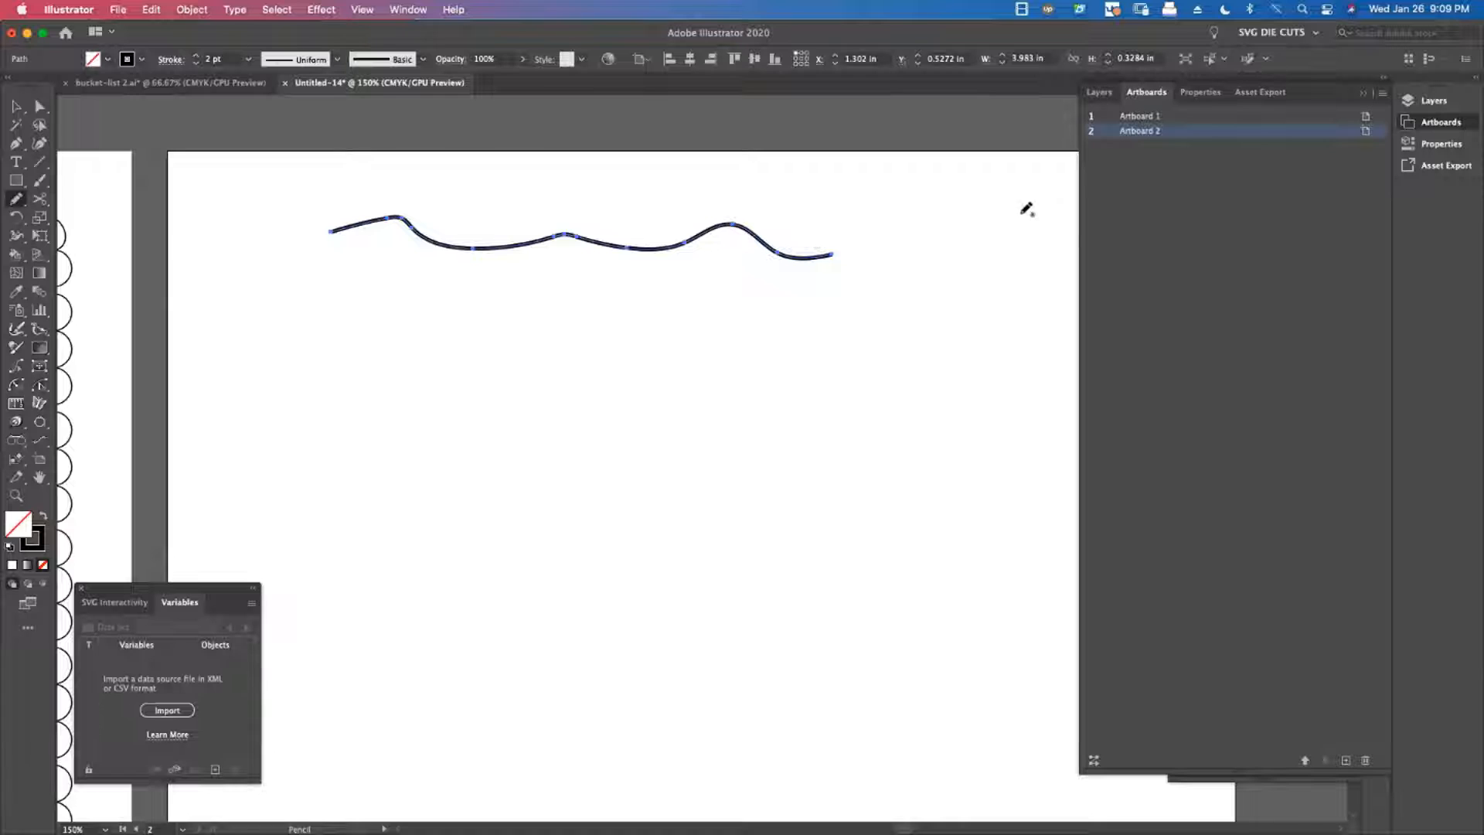
# Apply the leafy vine brush from the doodle-border-brushes1 library to the wavy line
pyautogui.click(1364, 93)
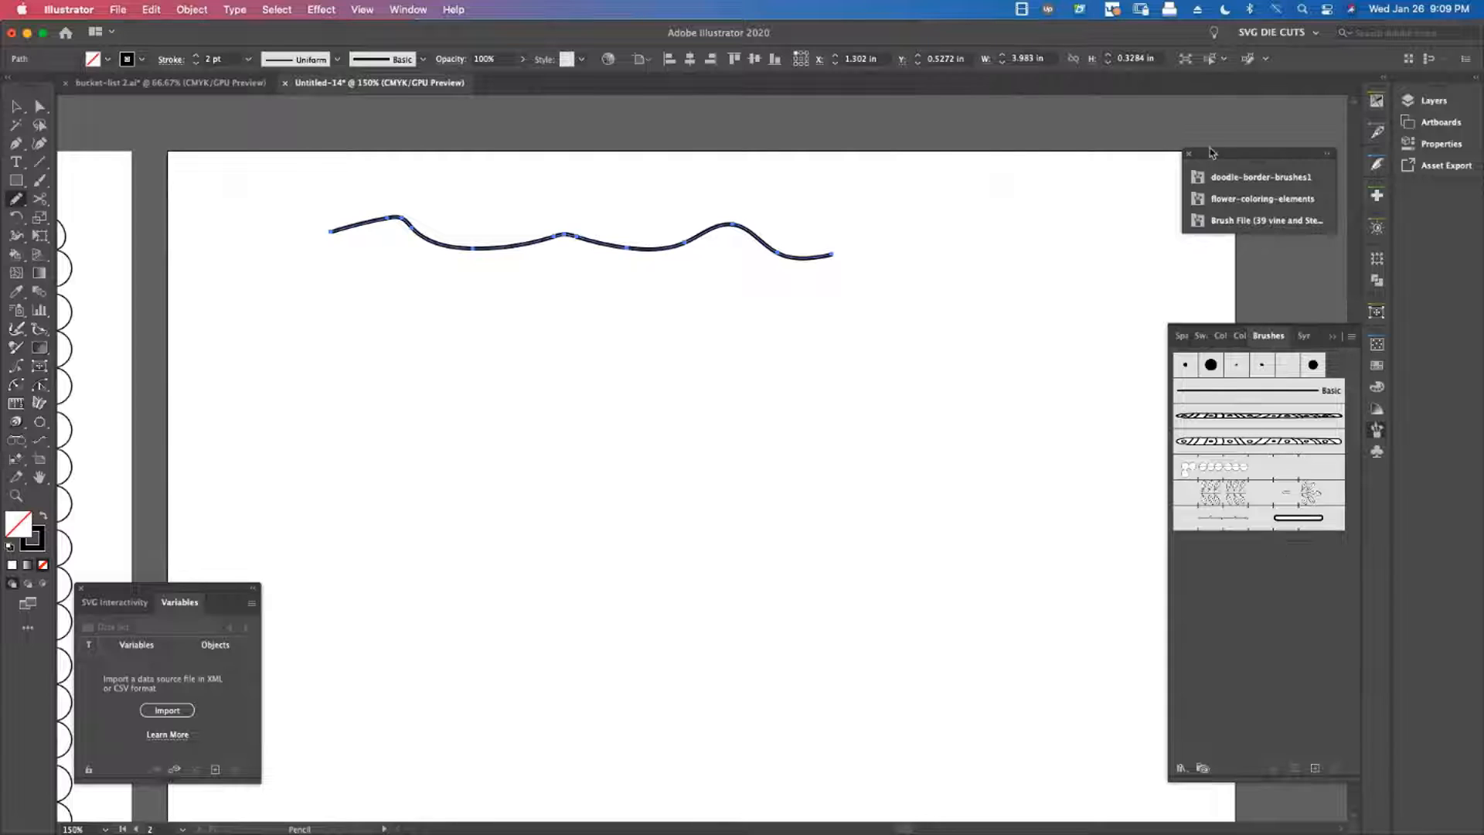
pyautogui.click(1253, 177)
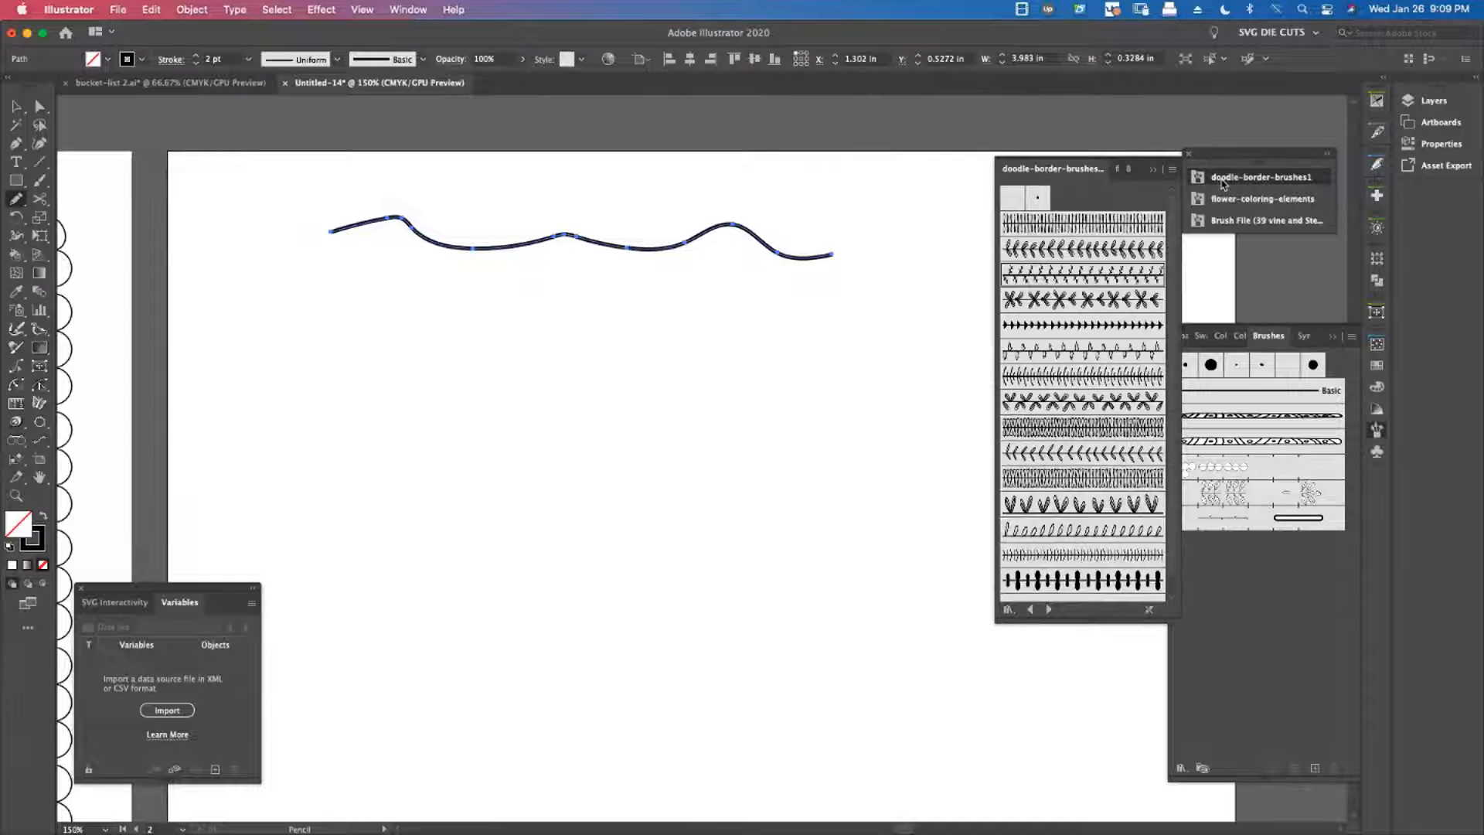
pyautogui.click(1107, 249)
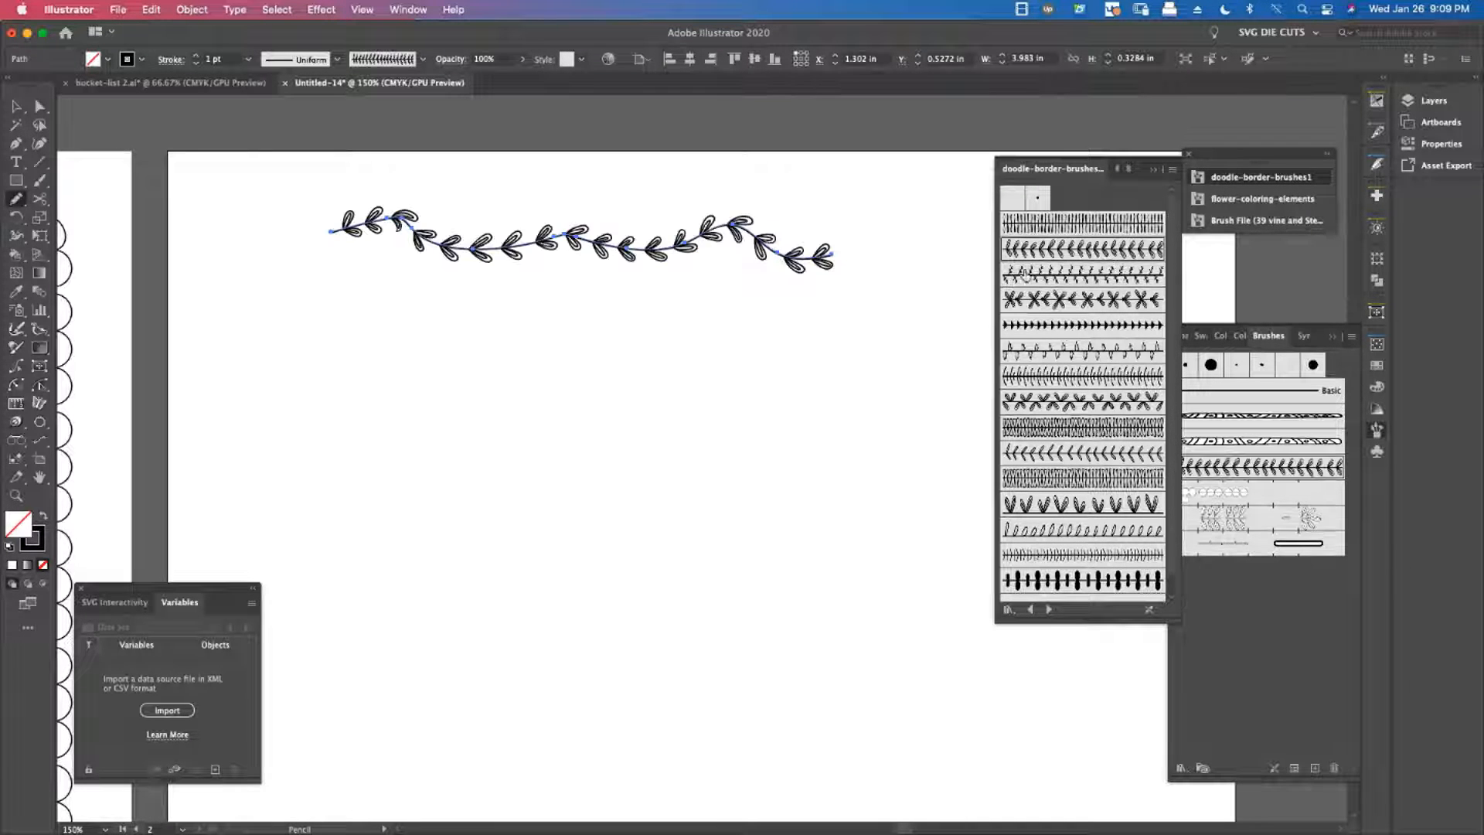
# Move the vine slightly down and toward the artboard's left edge, and stretch it to about 6.16 in wide
pyautogui.click(17, 106)
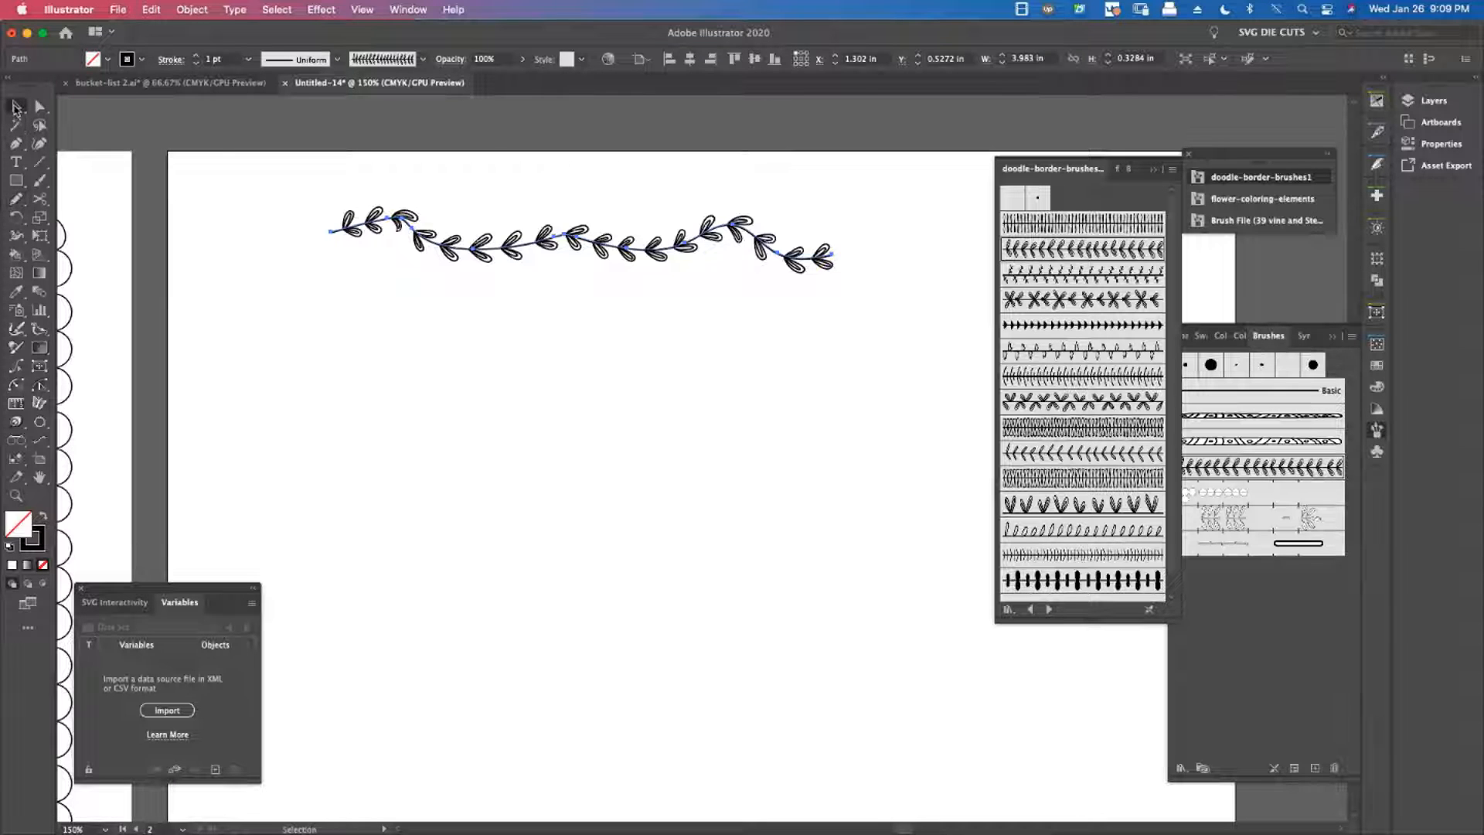
pyautogui.click(457, 278)
pyautogui.click(493, 252)
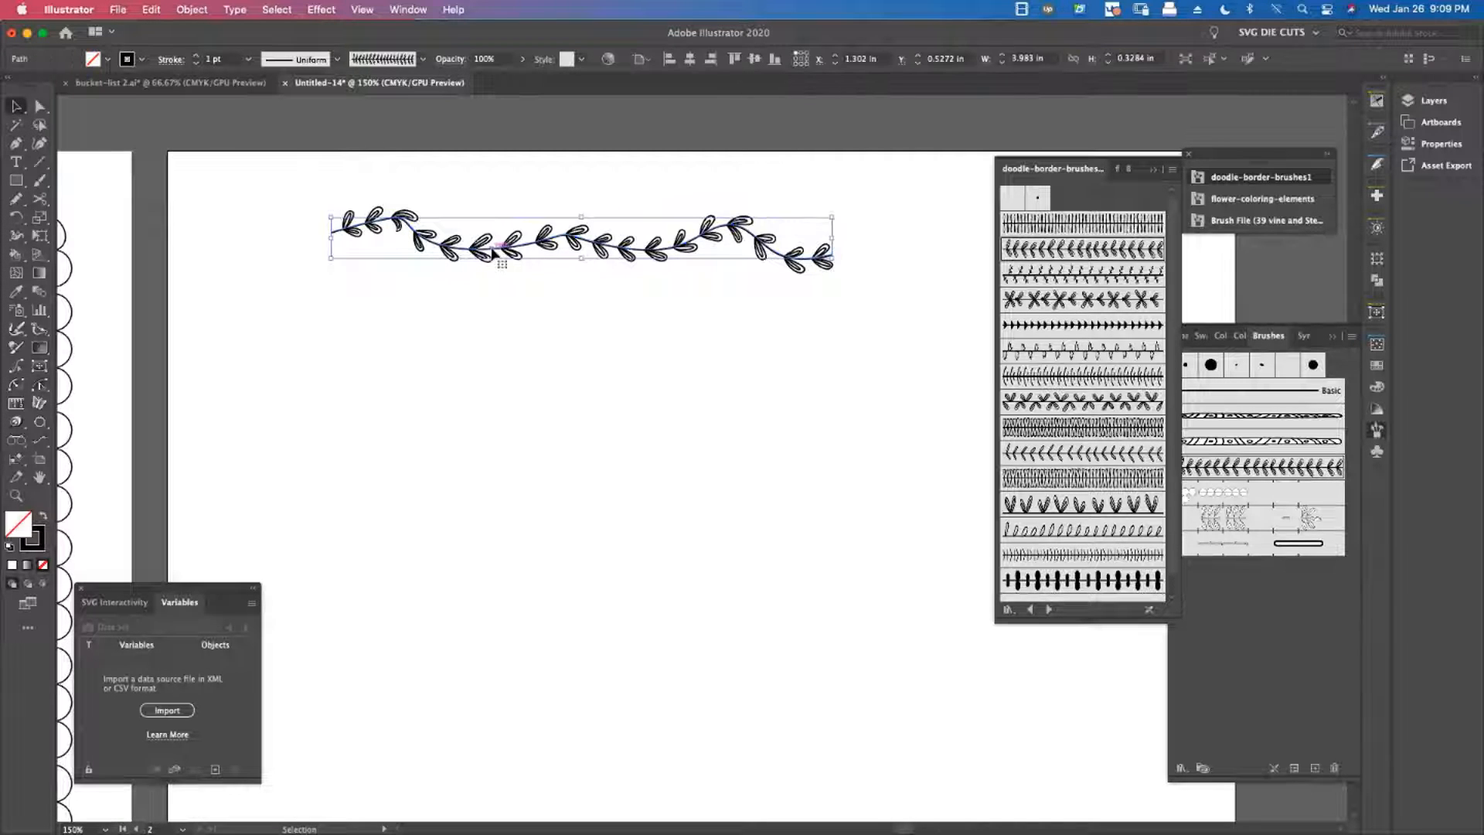
pyautogui.press('super+minus')
pyautogui.press('super+minus')
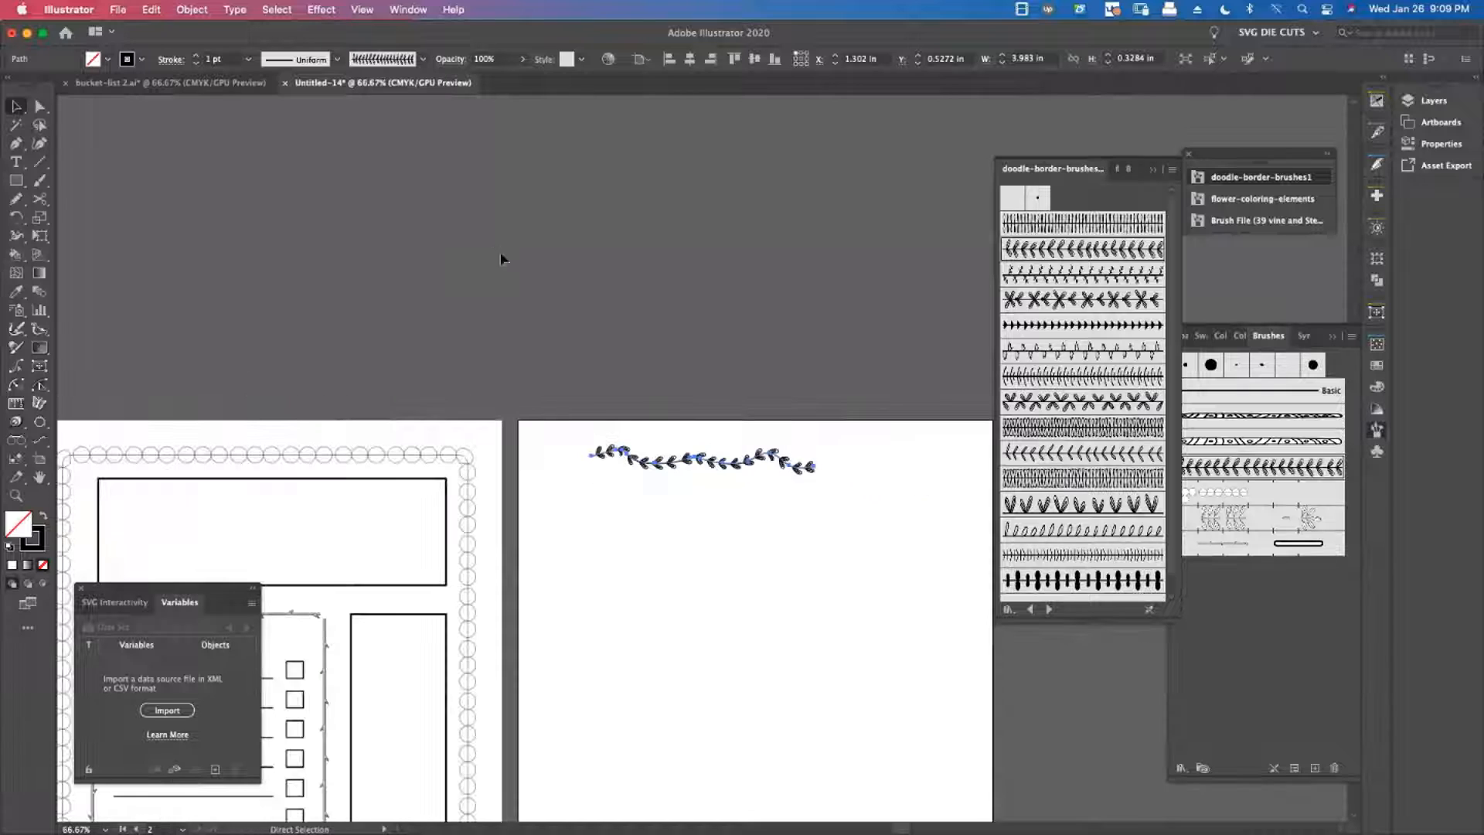
pyautogui.moveTo(677, 474)
pyautogui.mouseDown()
pyautogui.moveTo(707, 532)
pyautogui.moveTo(667, 491)
pyautogui.mouseUp()
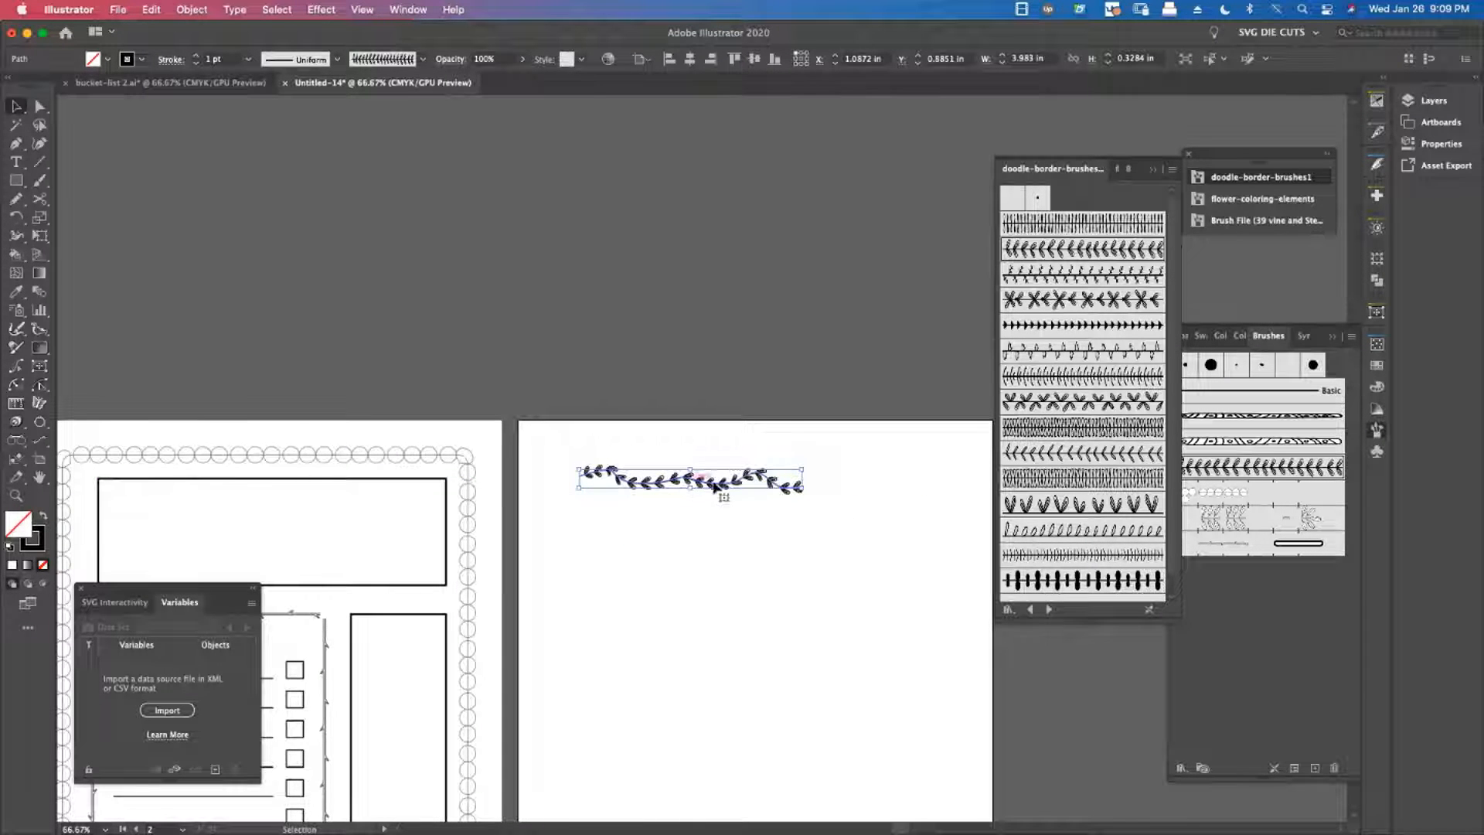
pyautogui.moveTo(801, 478); pyautogui.dragTo(926, 480)
pyautogui.click(813, 565)
# Draw a rectangle about 6.59 by 8.61 in below the vine on the second artboard
pyautogui.scroll(-2, 791, 504)
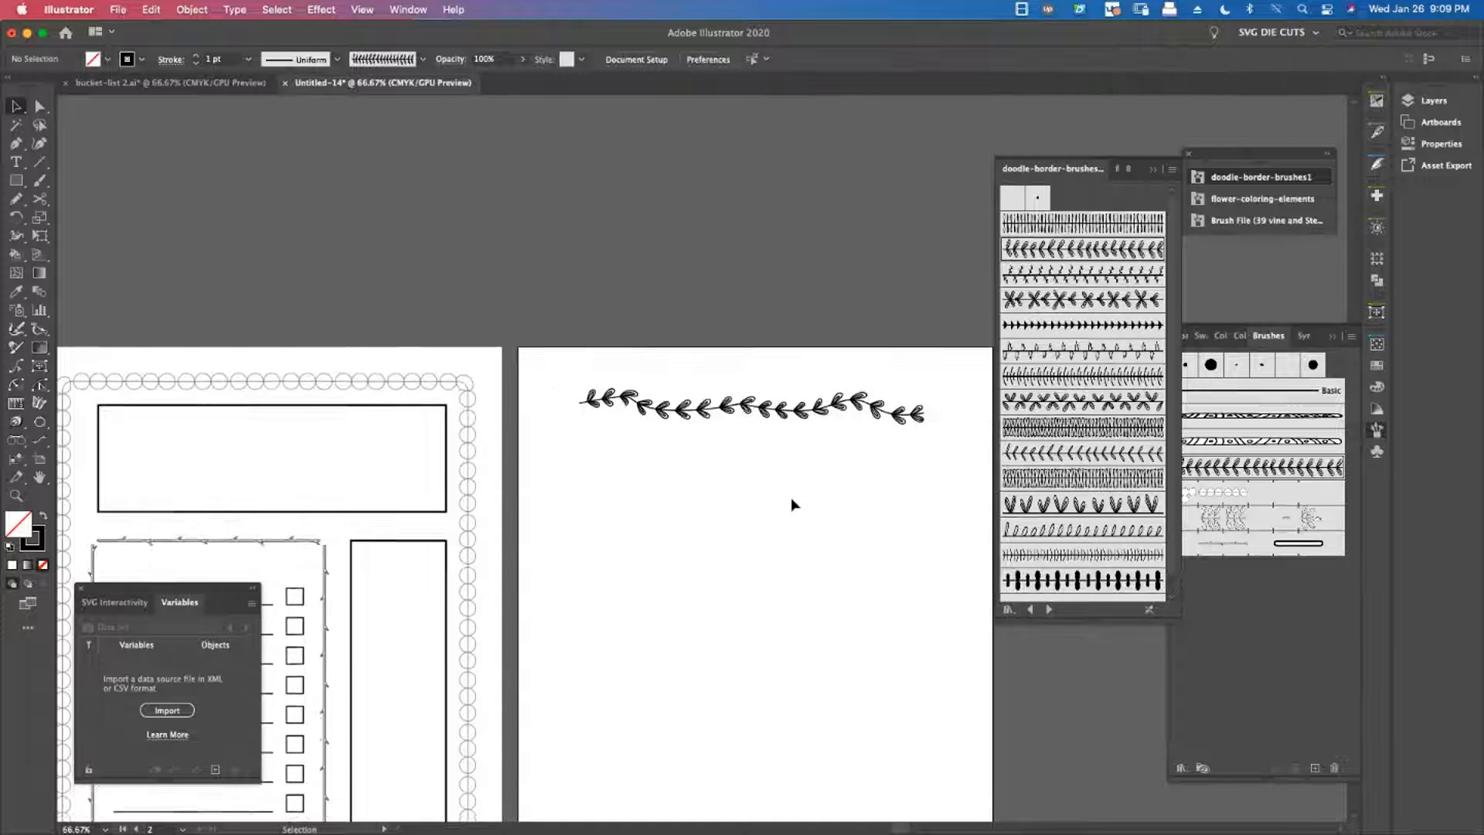
pyautogui.scroll(-5, 791, 504)
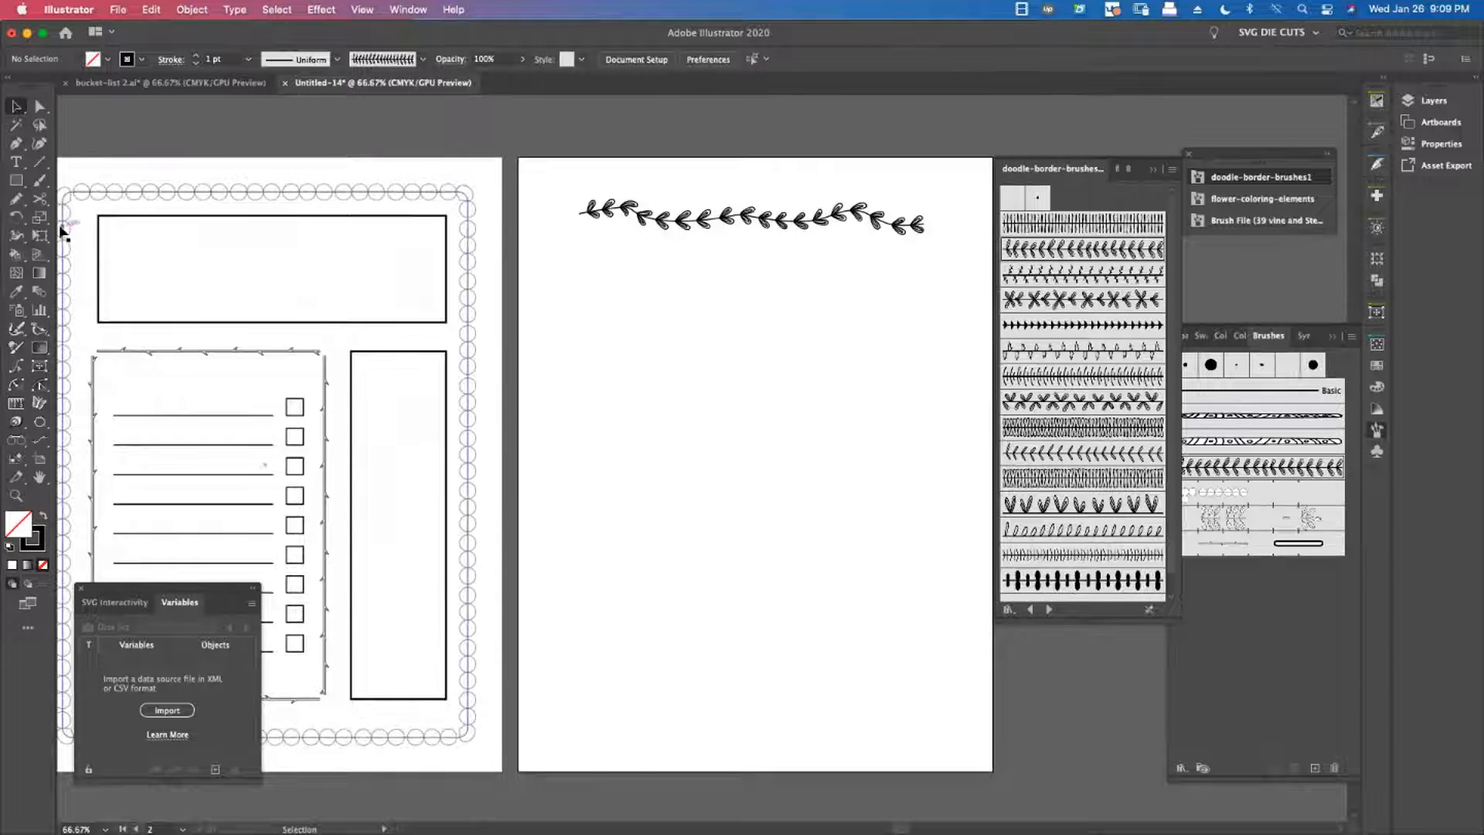
pyautogui.click(16, 180)
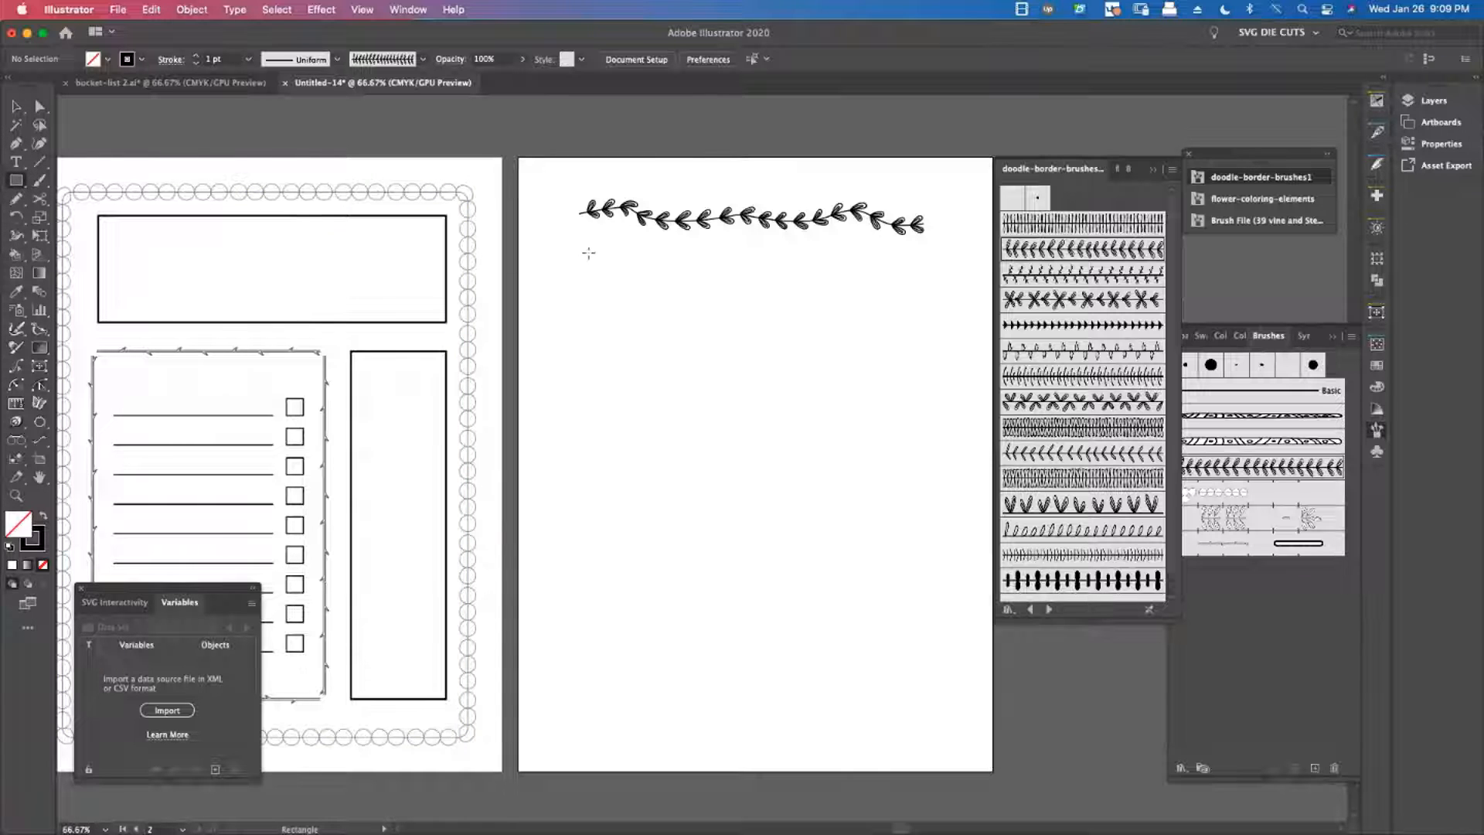
pyautogui.moveTo(580, 248)
pyautogui.mouseDown()
pyautogui.moveTo(668, 460)
pyautogui.moveTo(801, 608)
pyautogui.moveTo(934, 734)
pyautogui.moveTo(949, 728)
pyautogui.mouseUp()
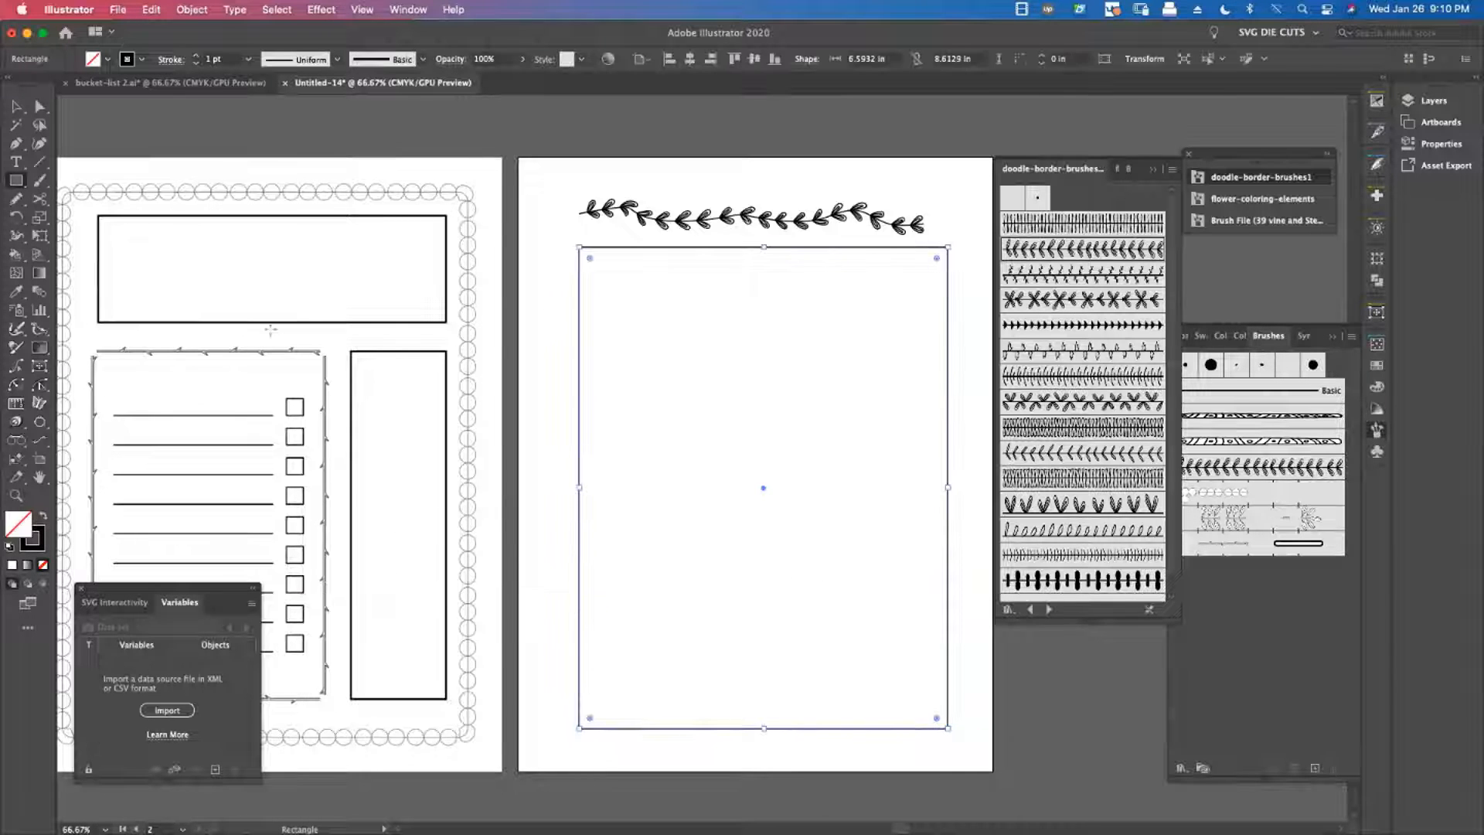
# Center the vine and the rectangle horizontally on the artboard
pyautogui.click(16, 106)
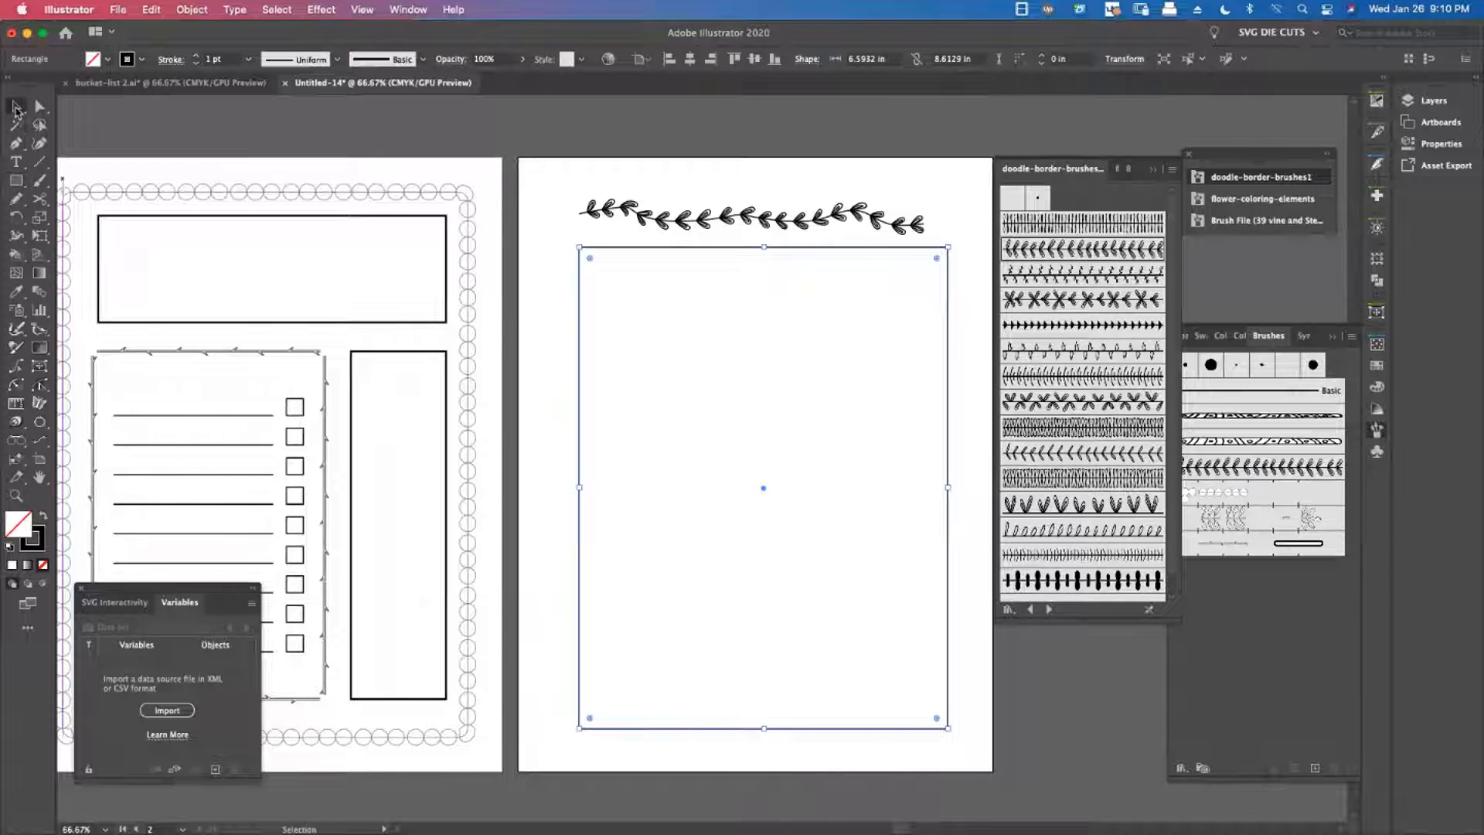
pyautogui.click(580, 165)
pyautogui.moveTo(877, 413); pyautogui.dragTo(978, 449)
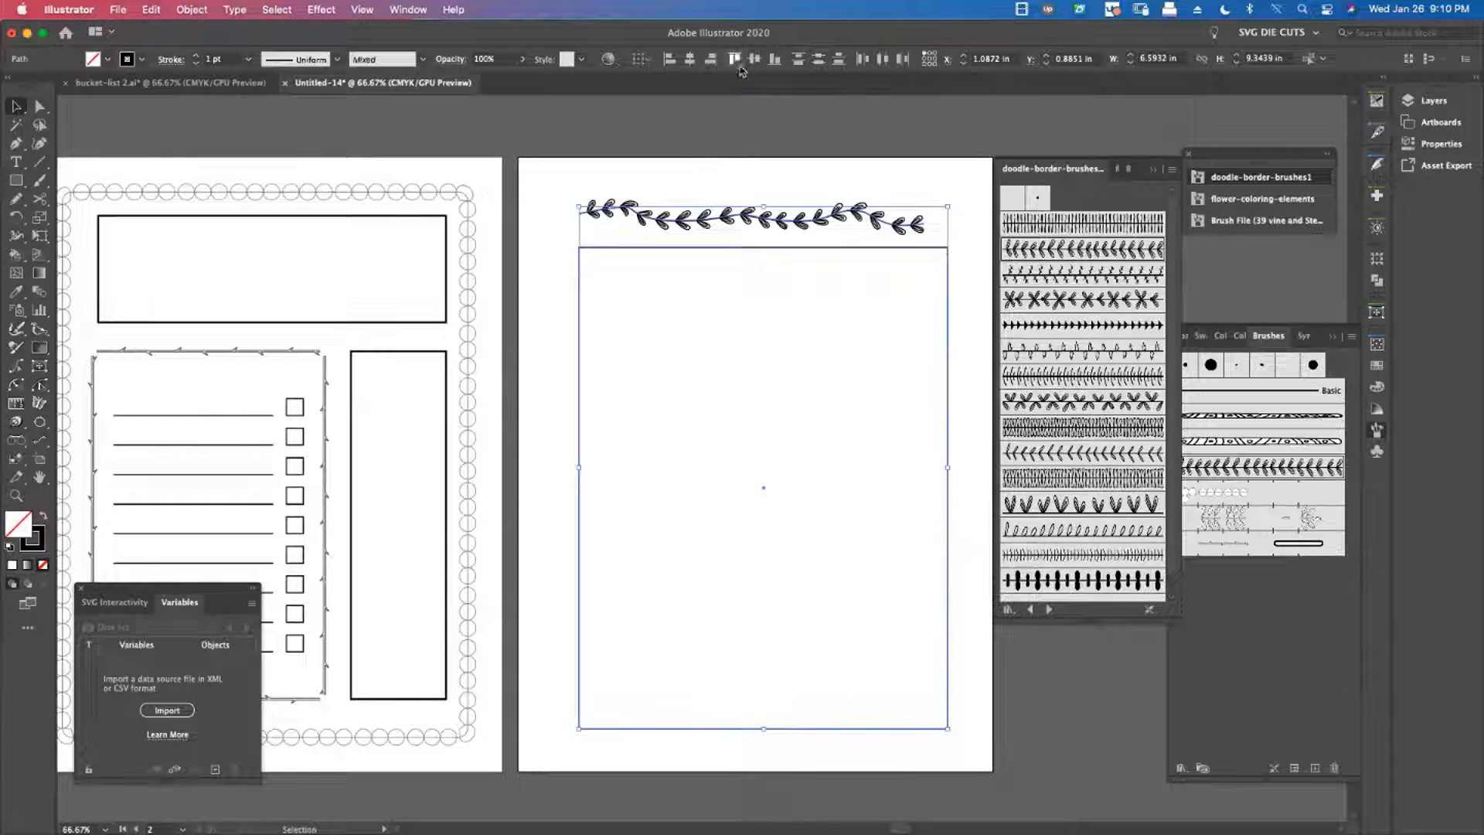
pyautogui.click(687, 62)
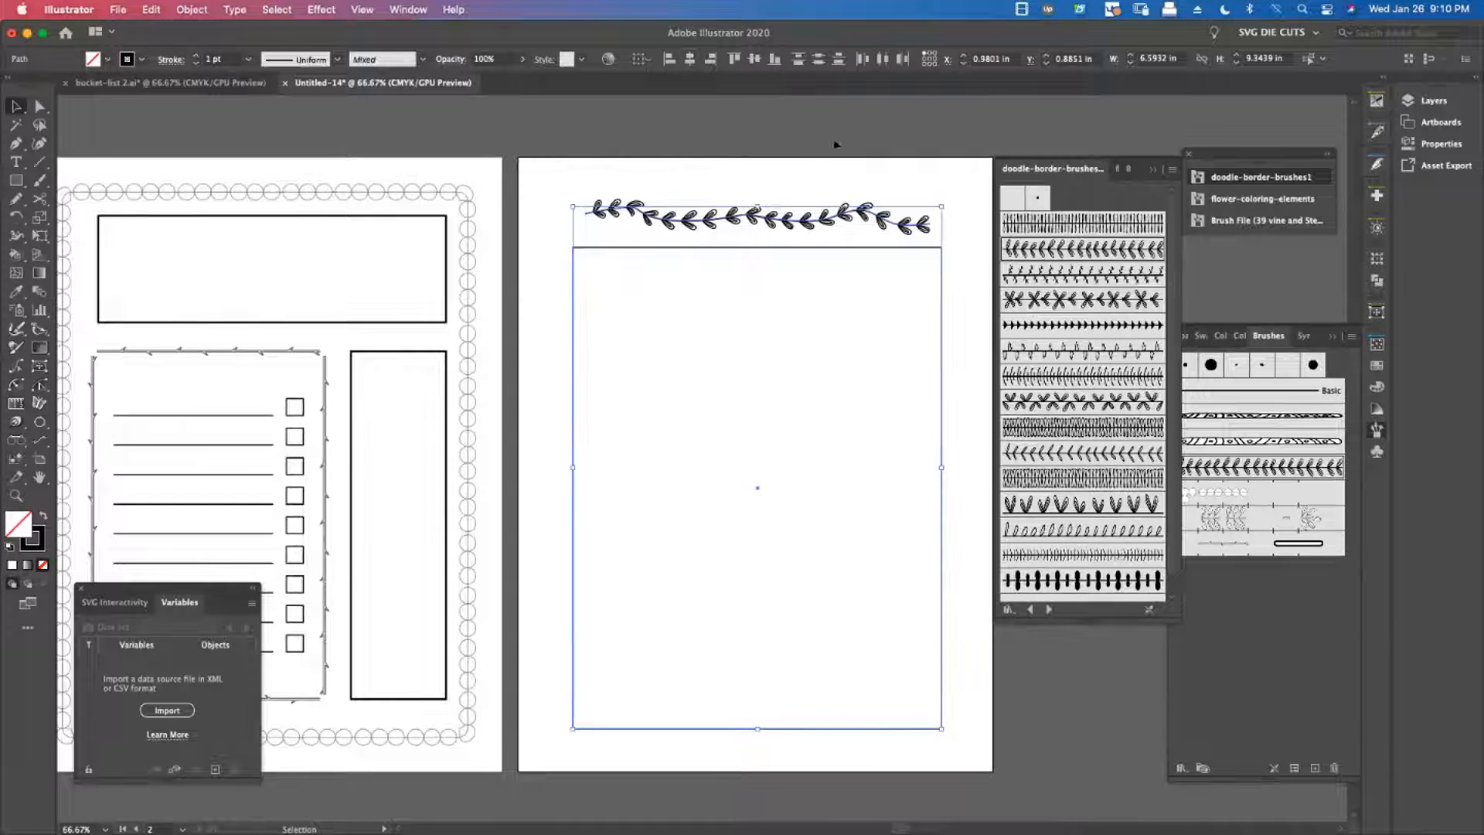
pyautogui.click(857, 123)
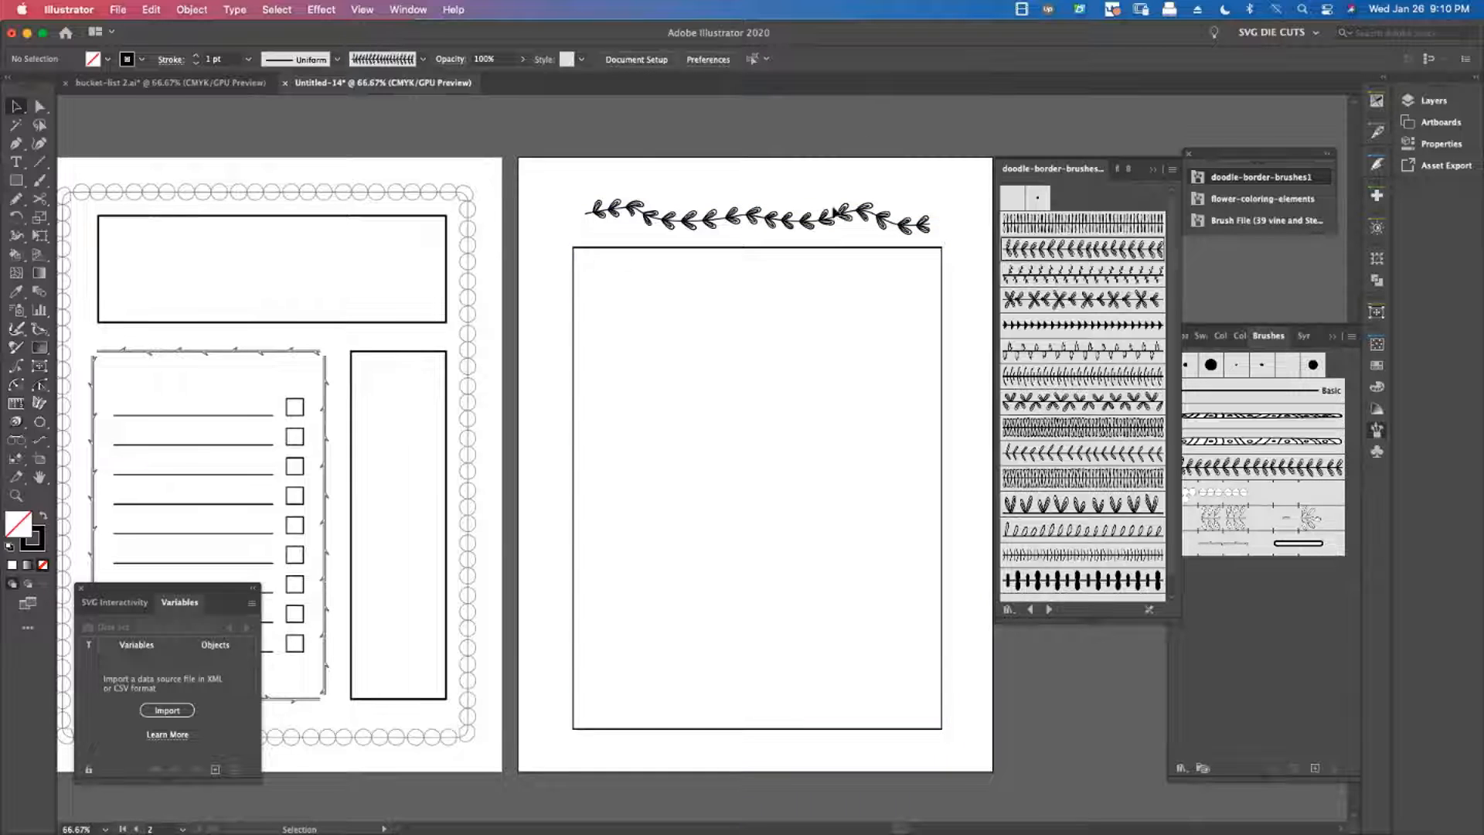
# Try the looped-leaf, tulip and Art Brush 1 styles from doodle-border-brushes1 on the rectangle, undoing each one
pyautogui.click(833, 218)
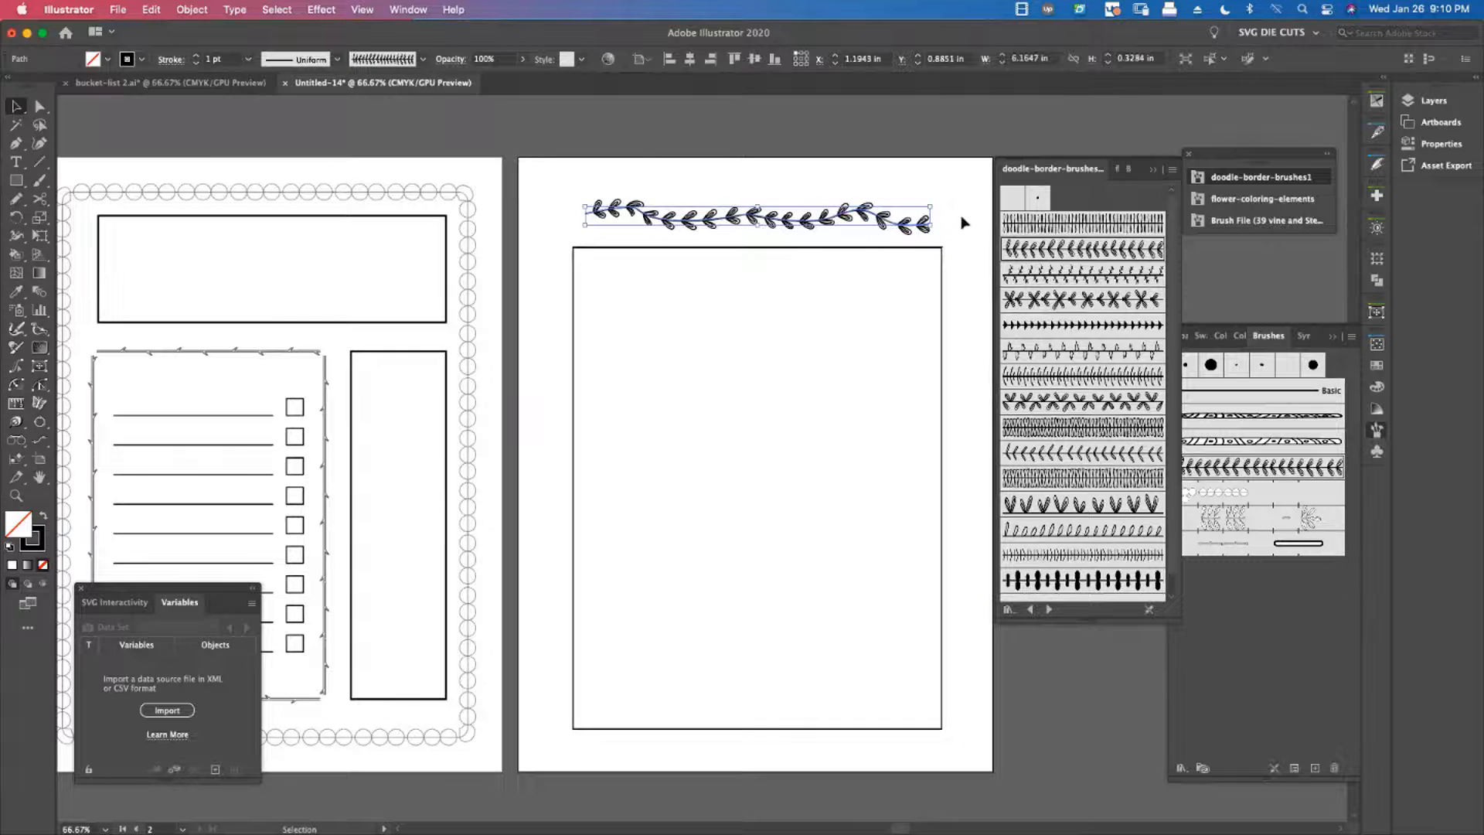
pyautogui.click(964, 220)
pyautogui.click(943, 280)
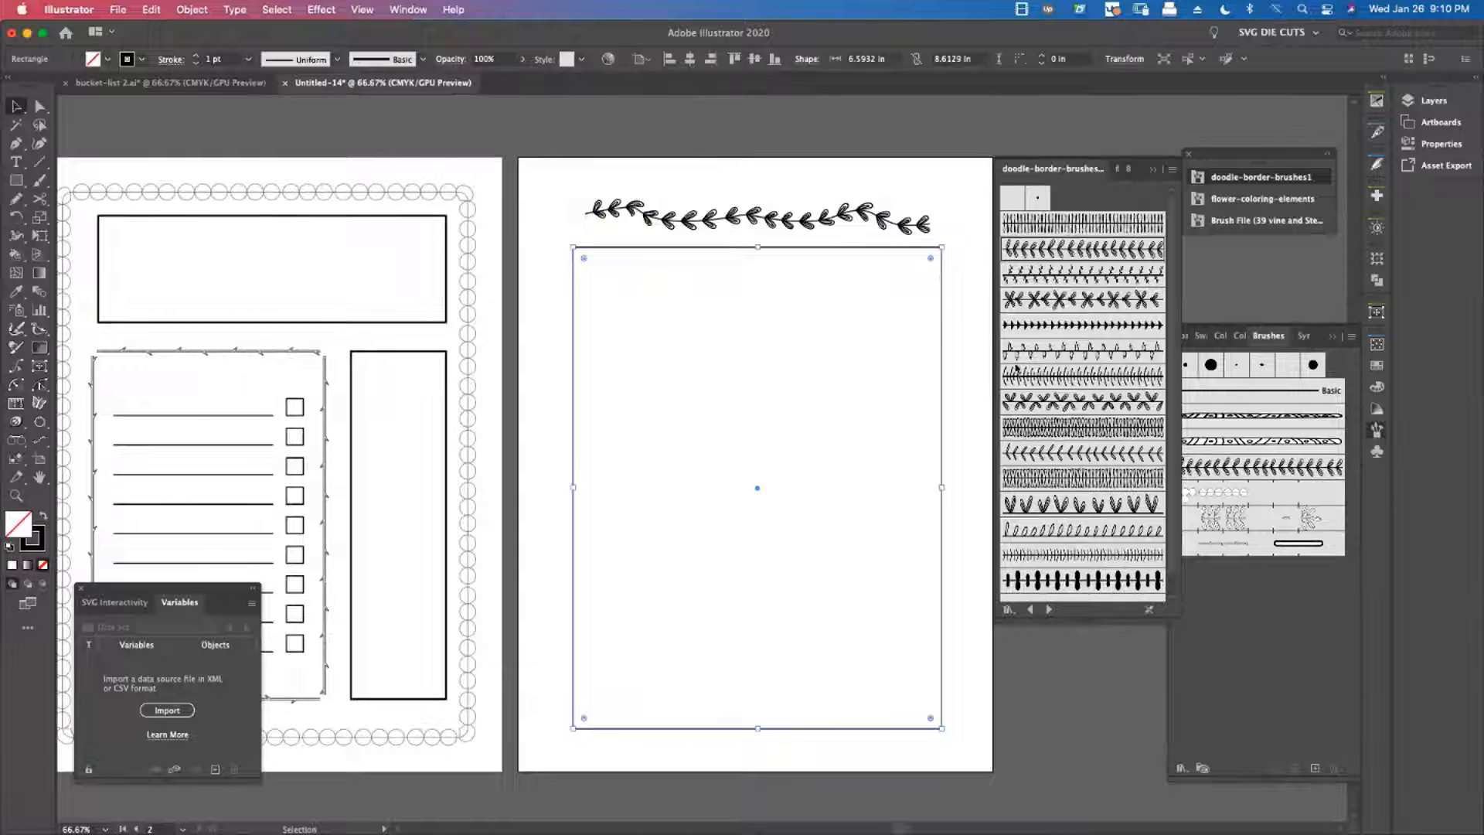
pyautogui.click(1101, 531)
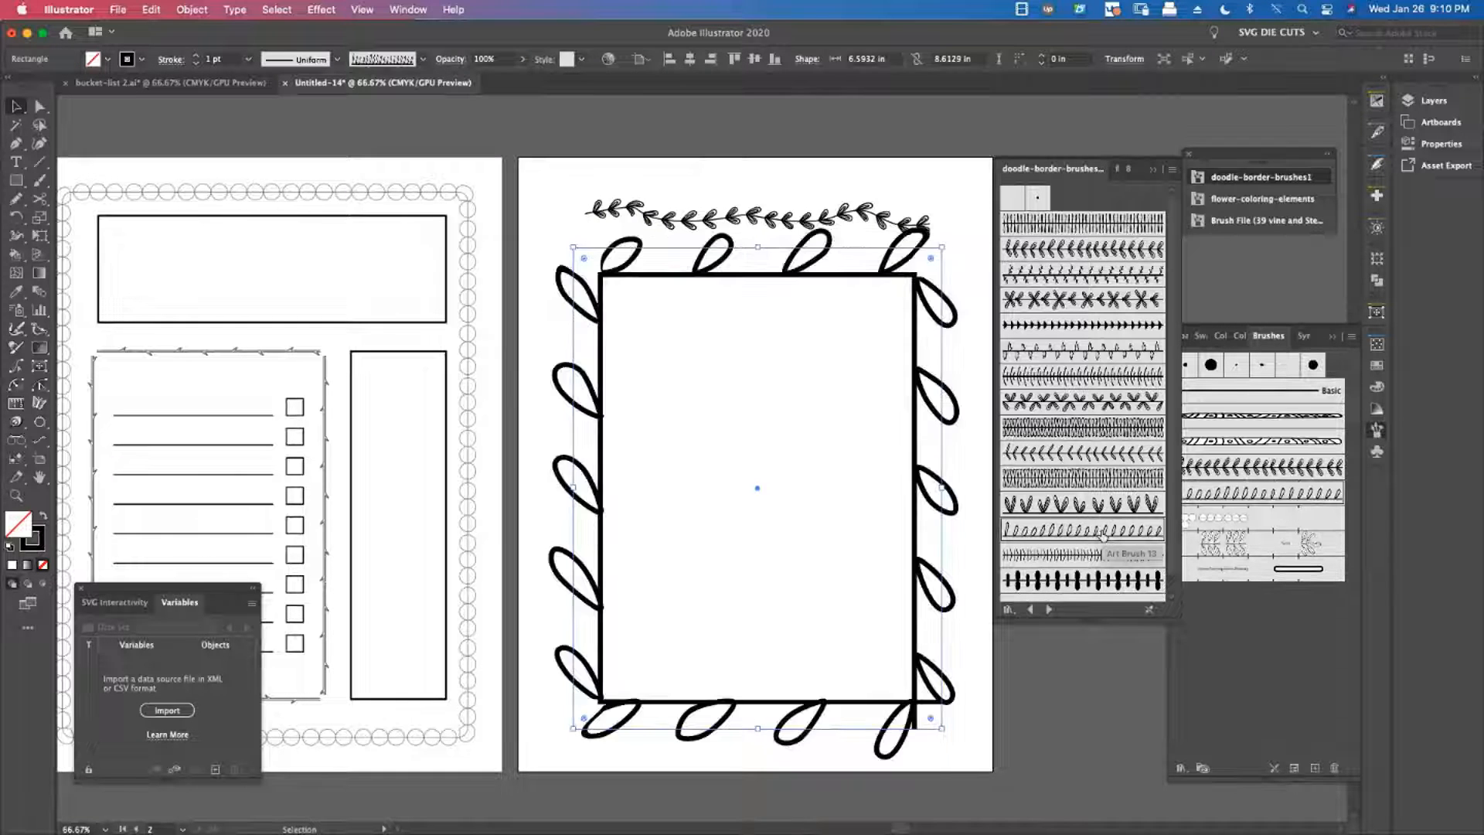
pyautogui.press('super+z')
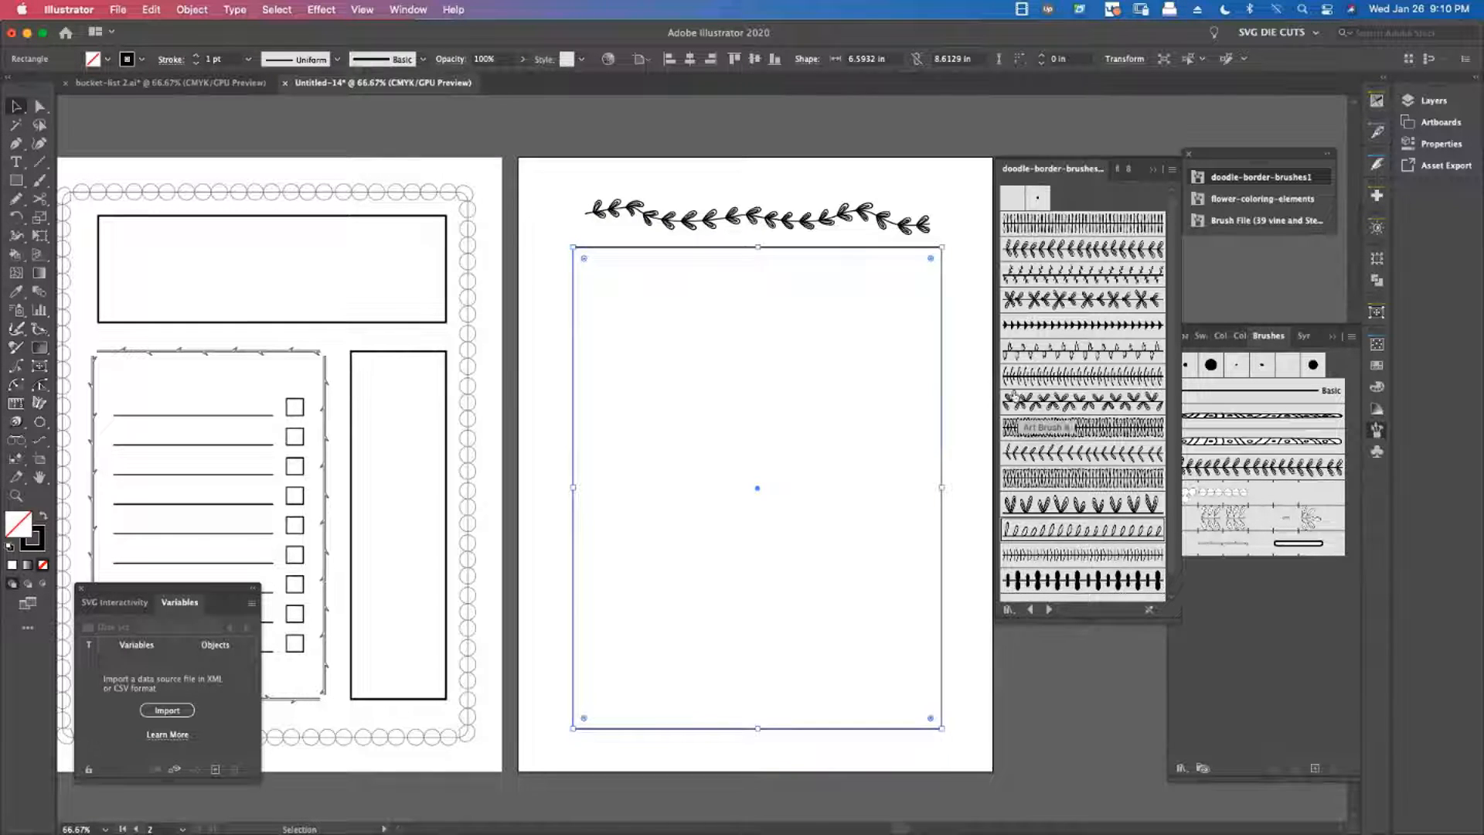
pyautogui.click(1019, 353)
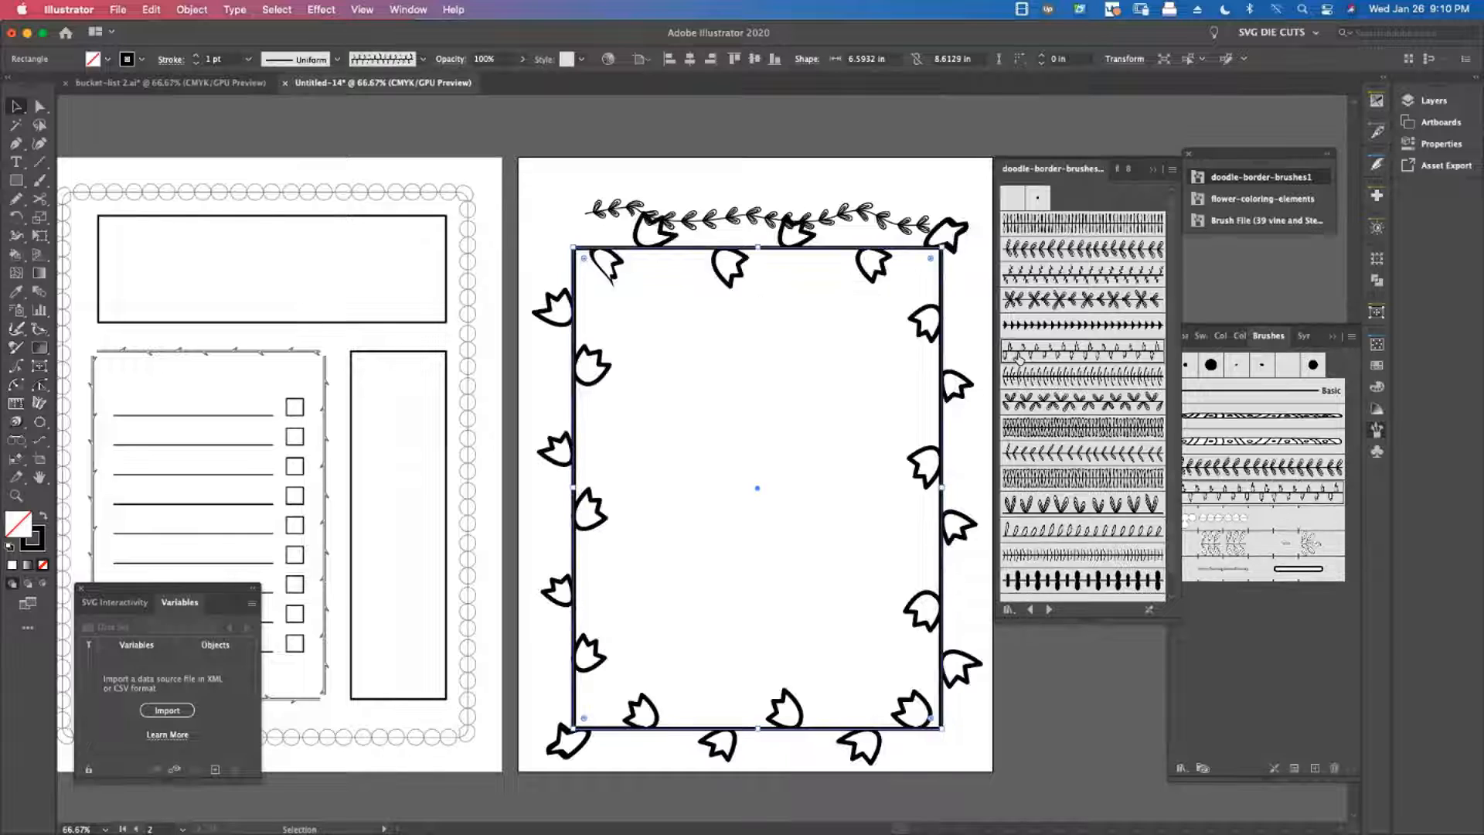
pyautogui.press('super+z')
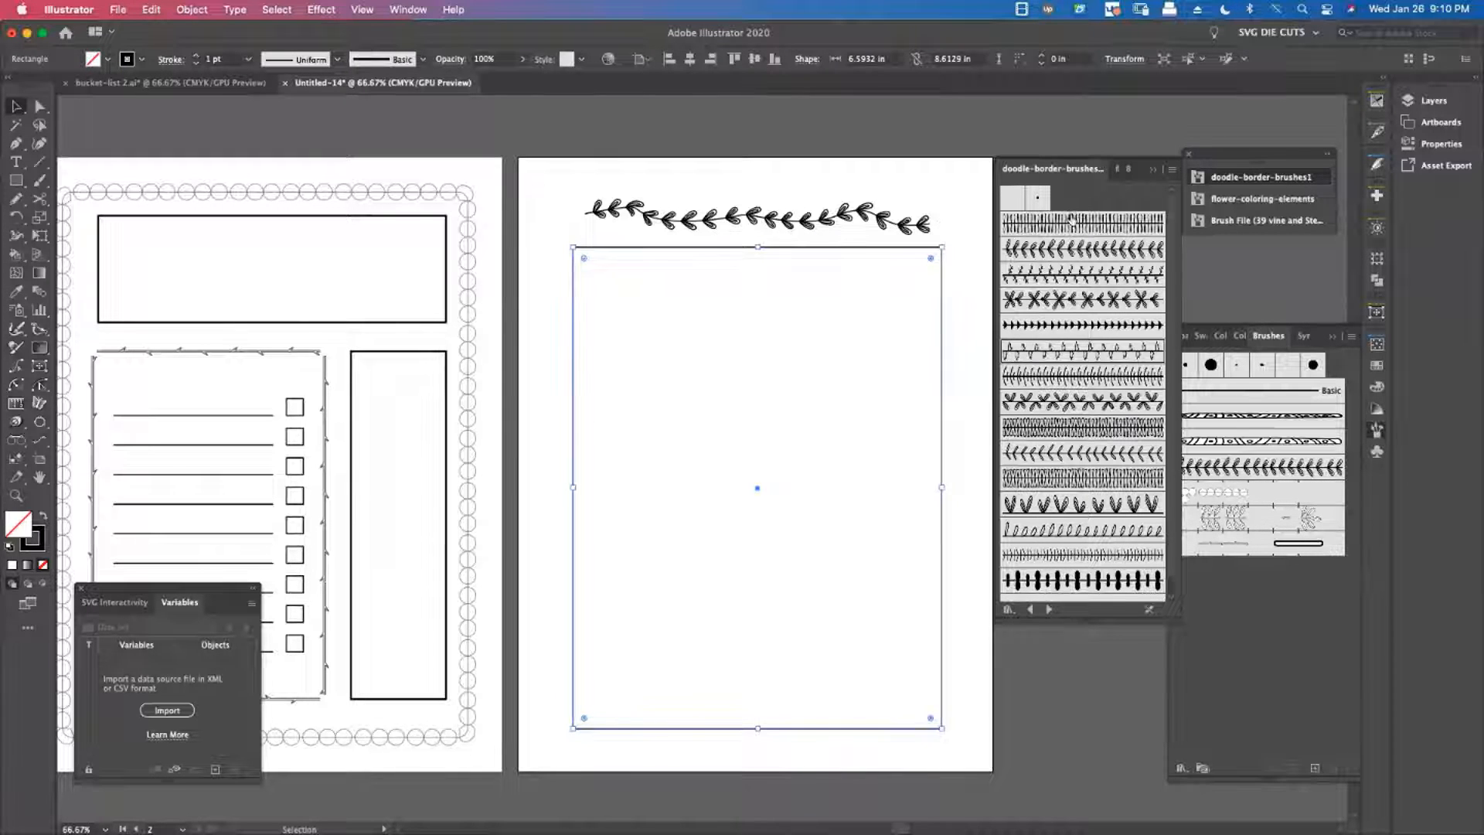
pyautogui.click(1073, 222)
pyautogui.press('super+z')
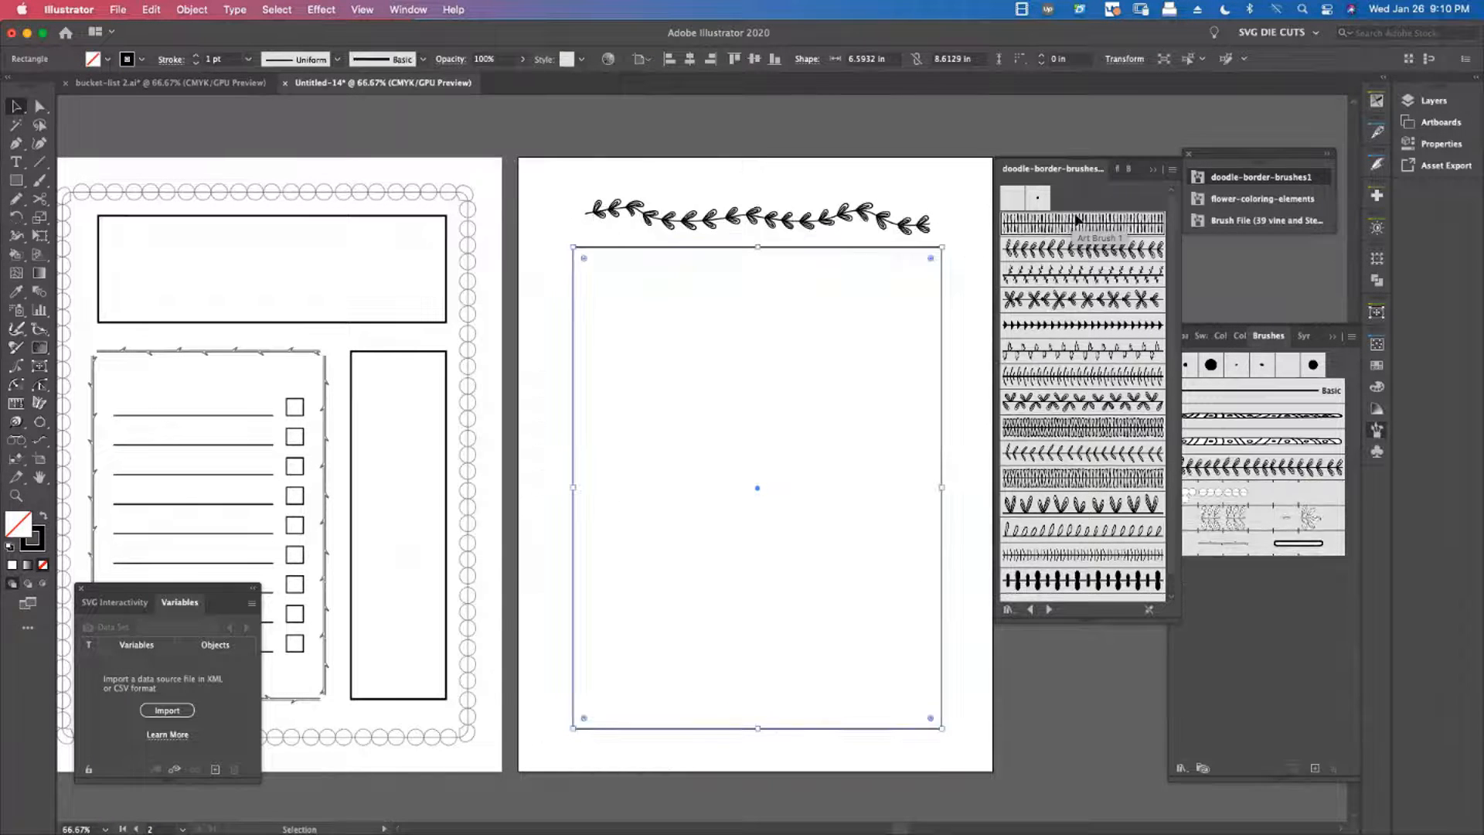
# Try the leafy branch brush from the flower-coloring-elements library on the rectangle and undo it
pyautogui.click(1260, 198)
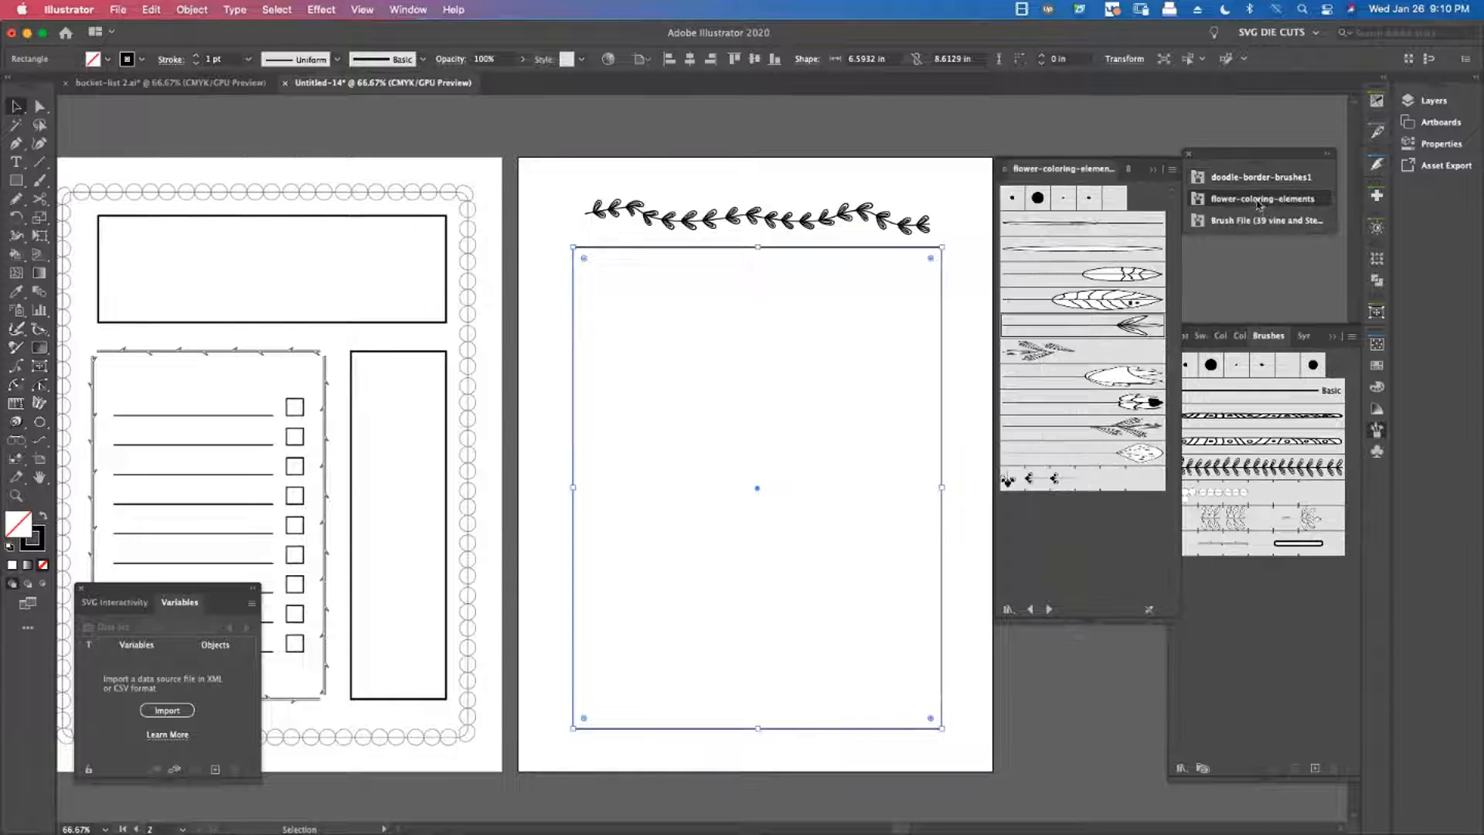
pyautogui.click(1045, 352)
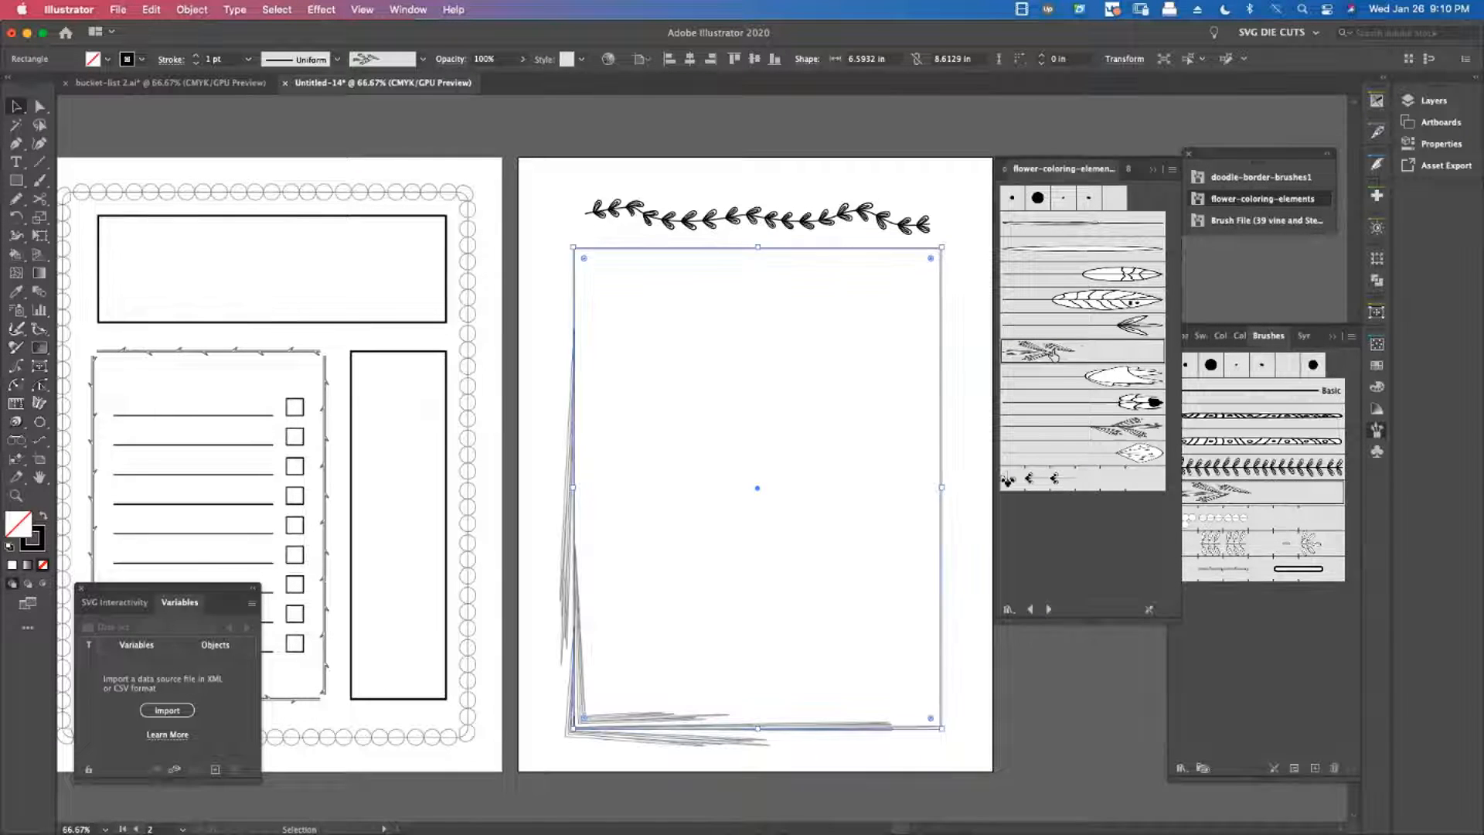
pyautogui.click(555, 303)
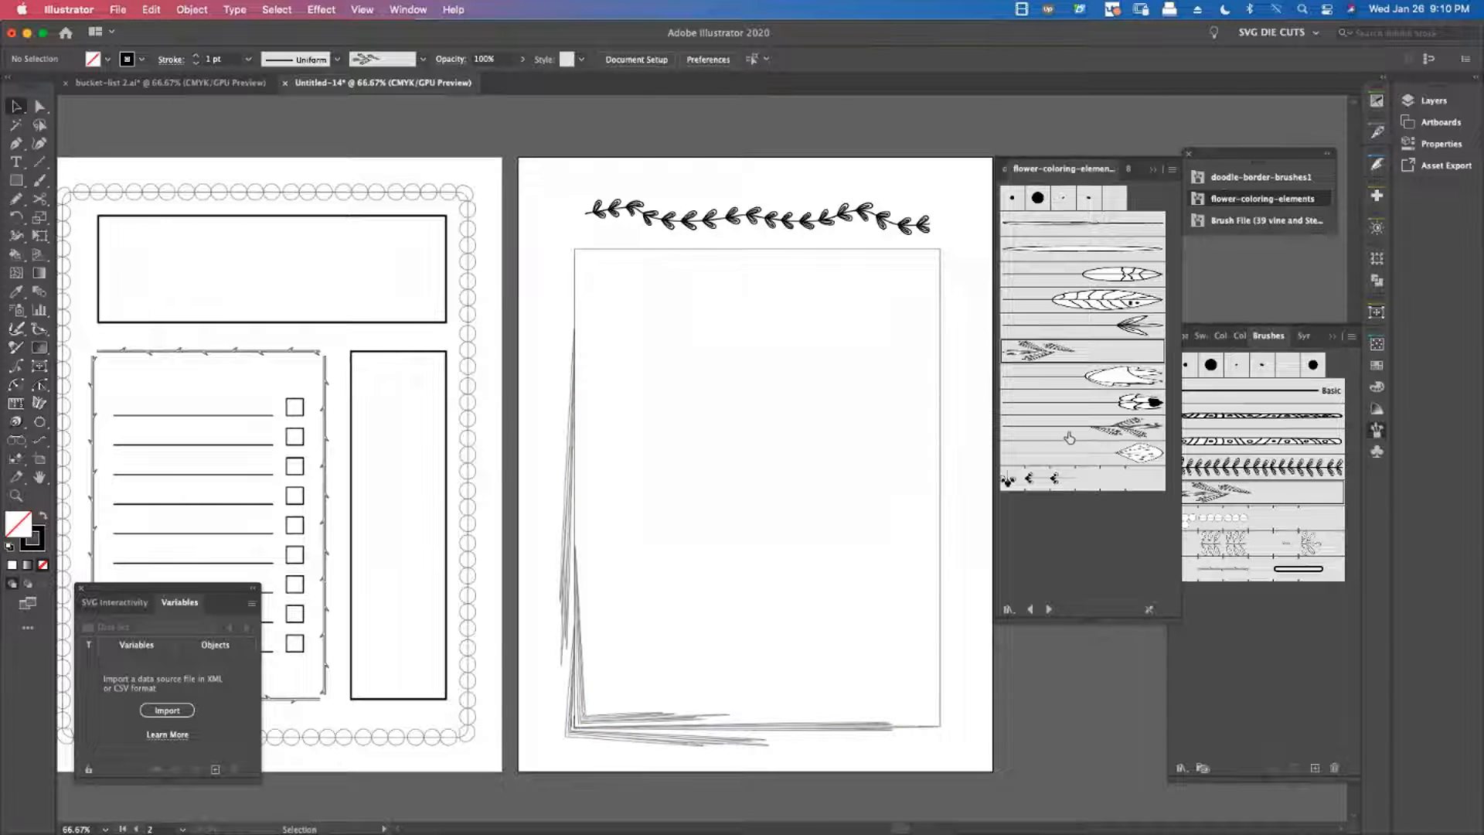
pyautogui.click(940, 331)
pyautogui.click(963, 319)
pyautogui.press('super+z')
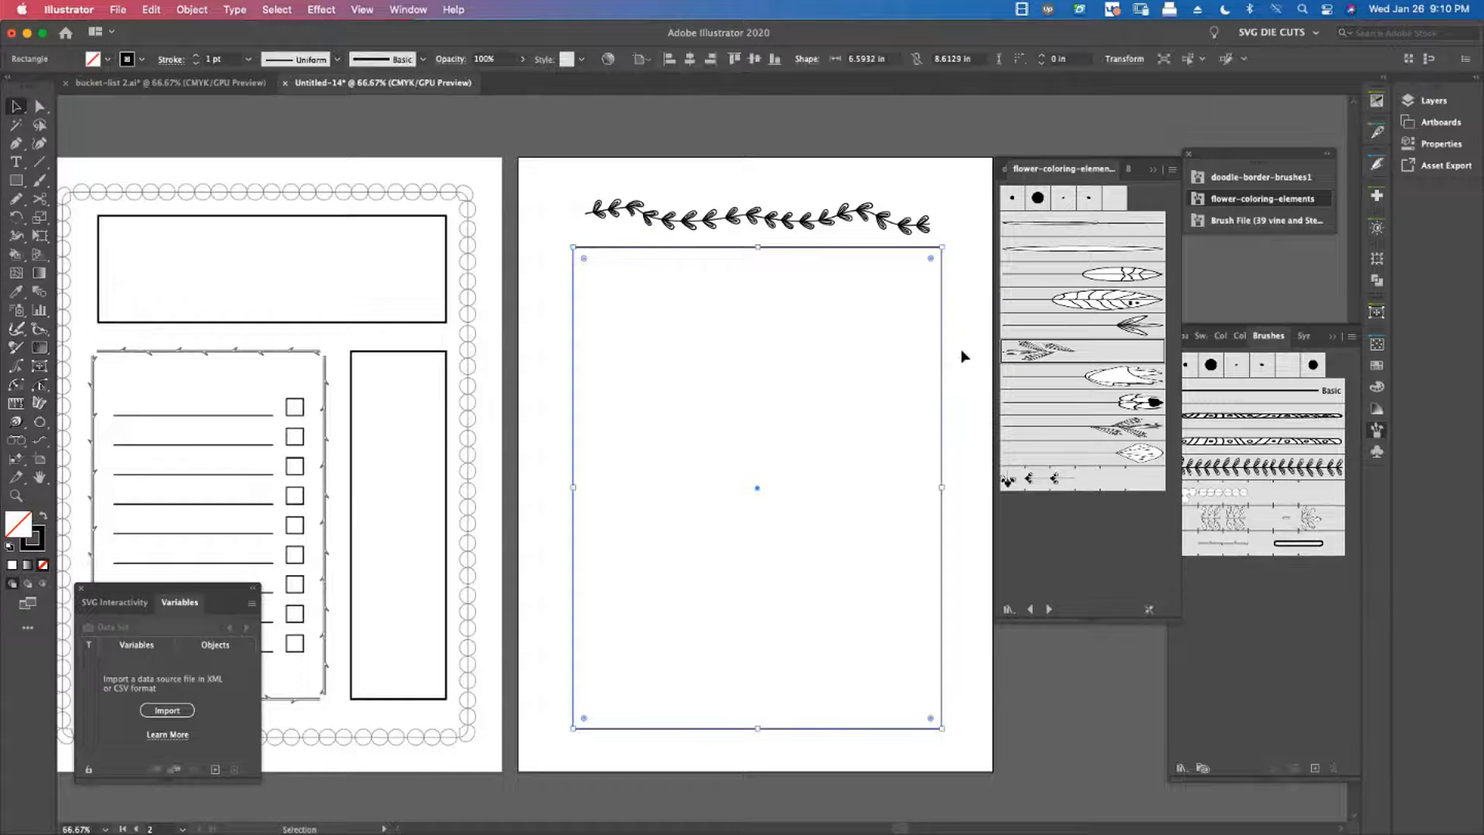
pyautogui.click(961, 349)
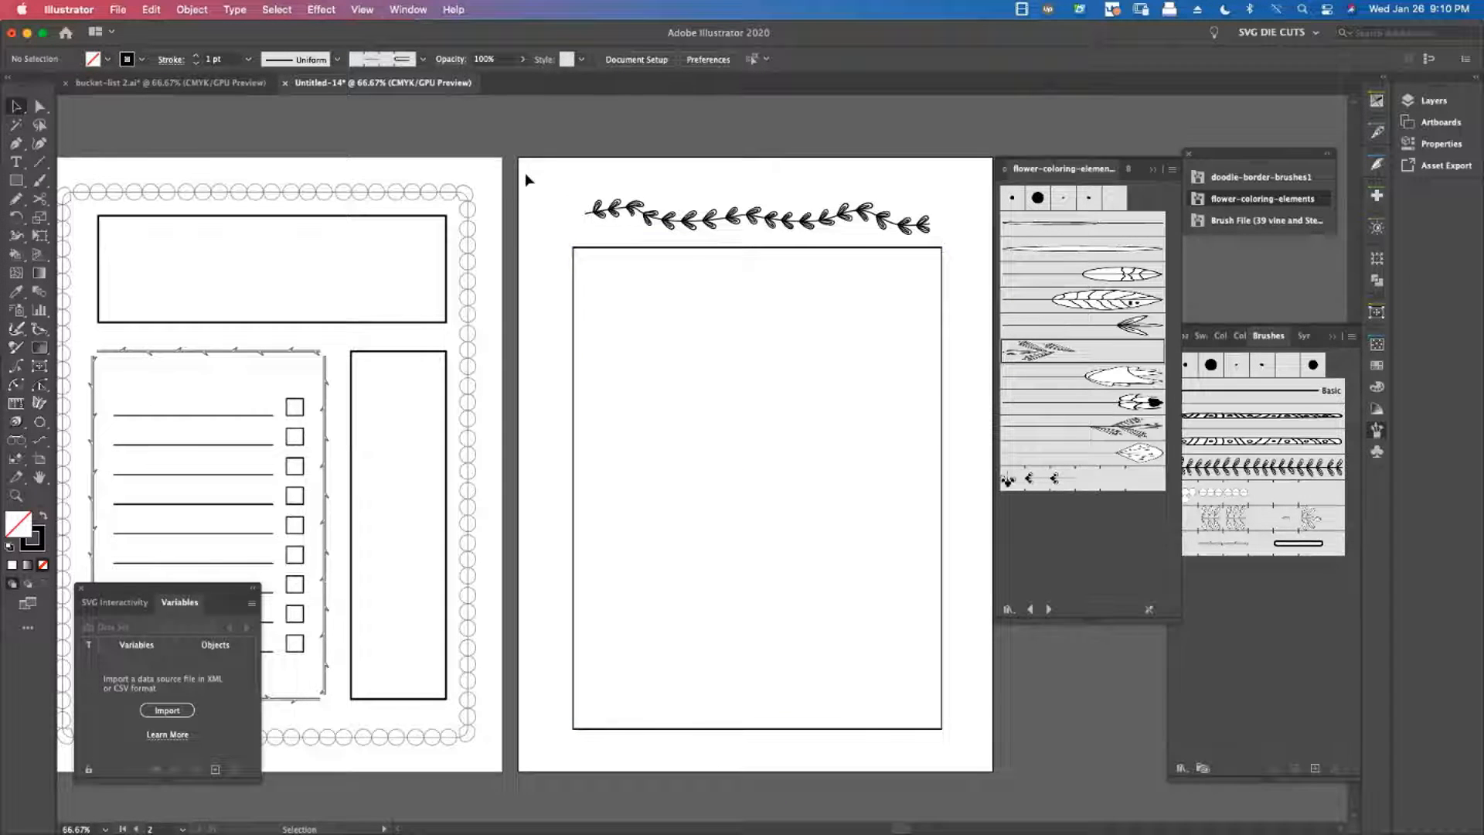
pyautogui.press('z')
pyautogui.click(550, 184)
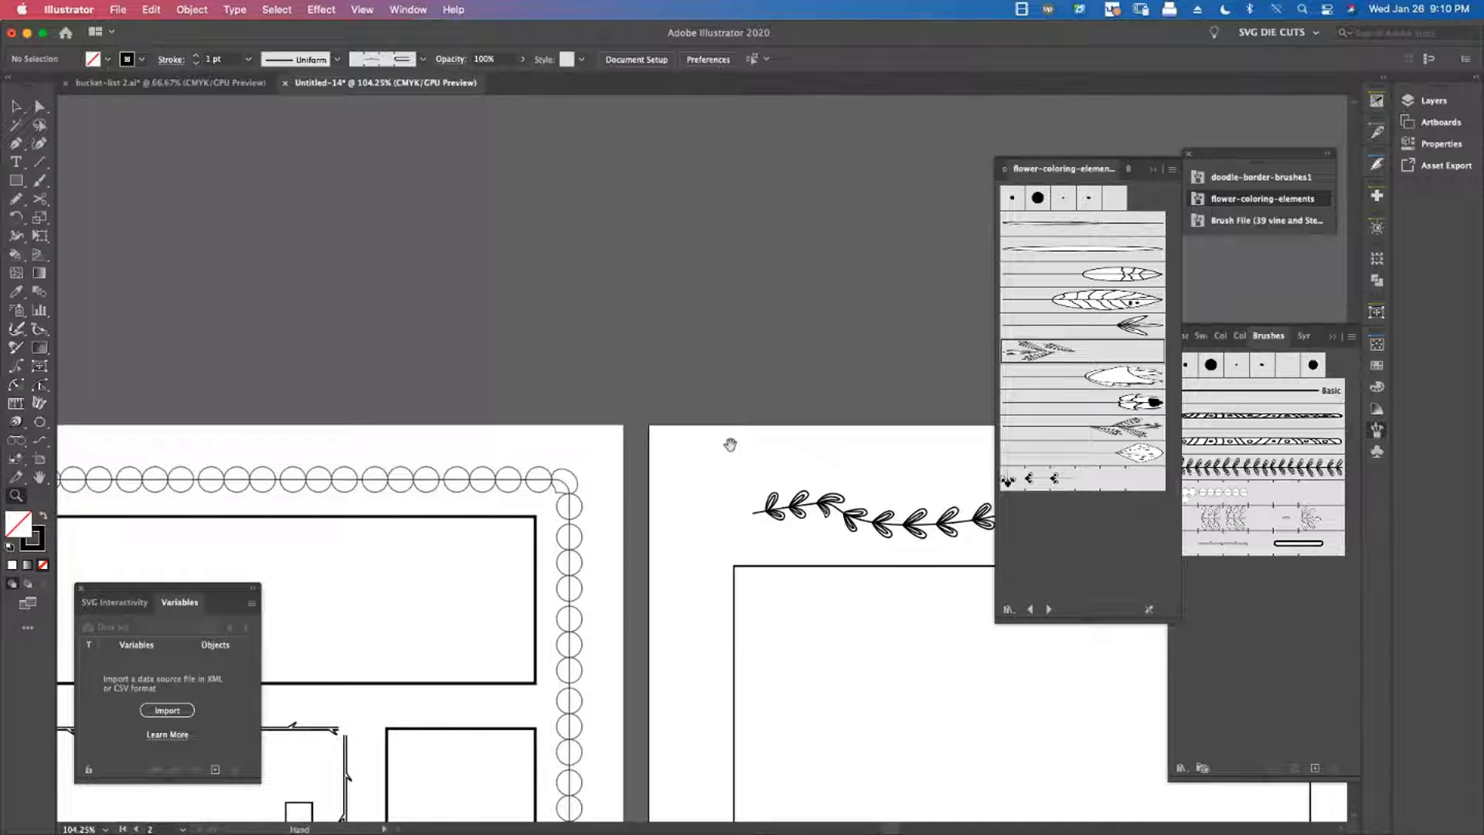
# Draw a horizontal line about 0.82 in long above the start of the vine on the second artboard
pyautogui.moveTo(732, 434); pyautogui.dragTo(258, 187)
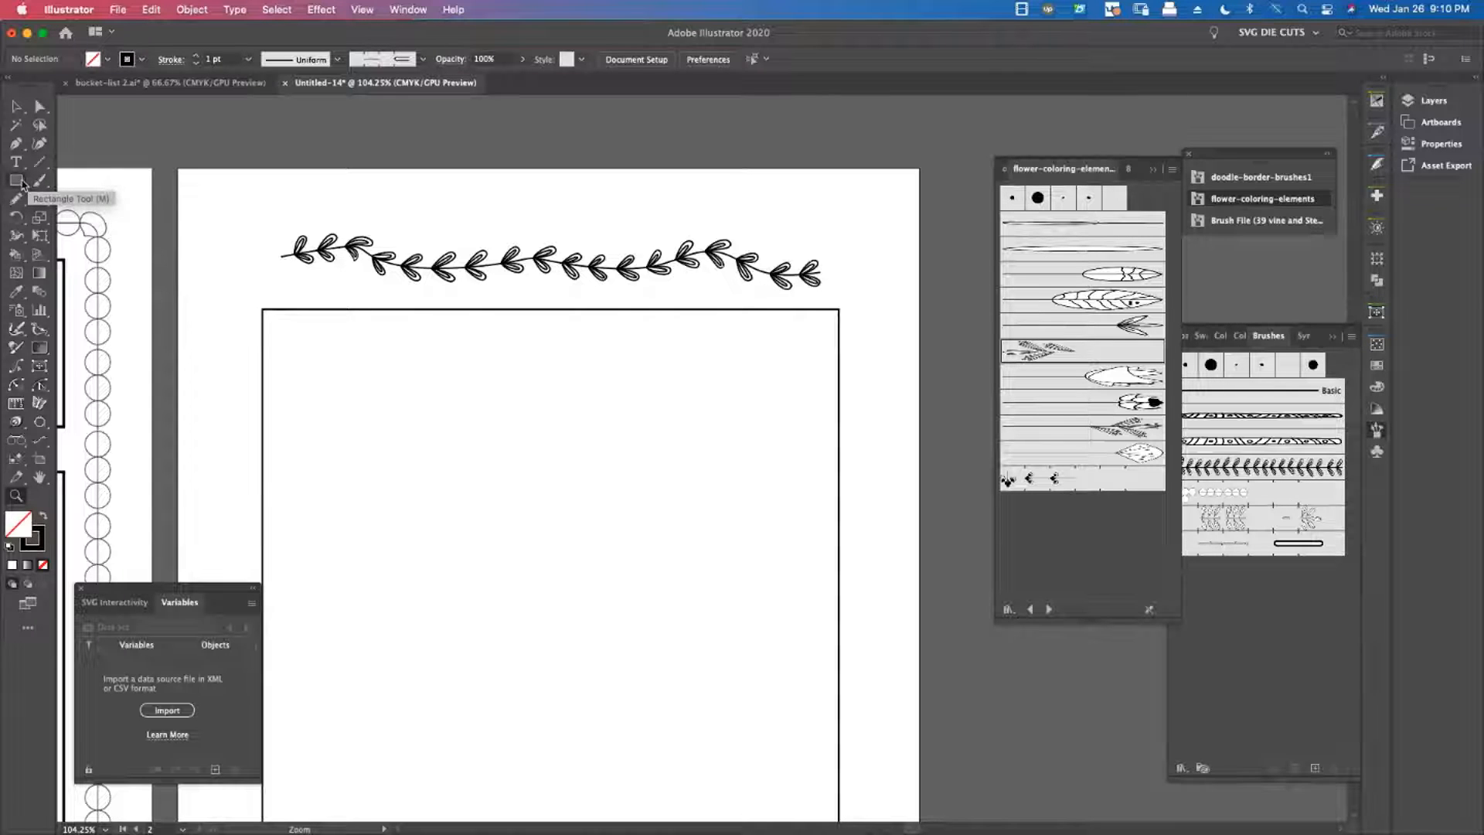
pyautogui.click(38, 161)
pyautogui.moveTo(246, 191); pyautogui.dragTo(318, 191)
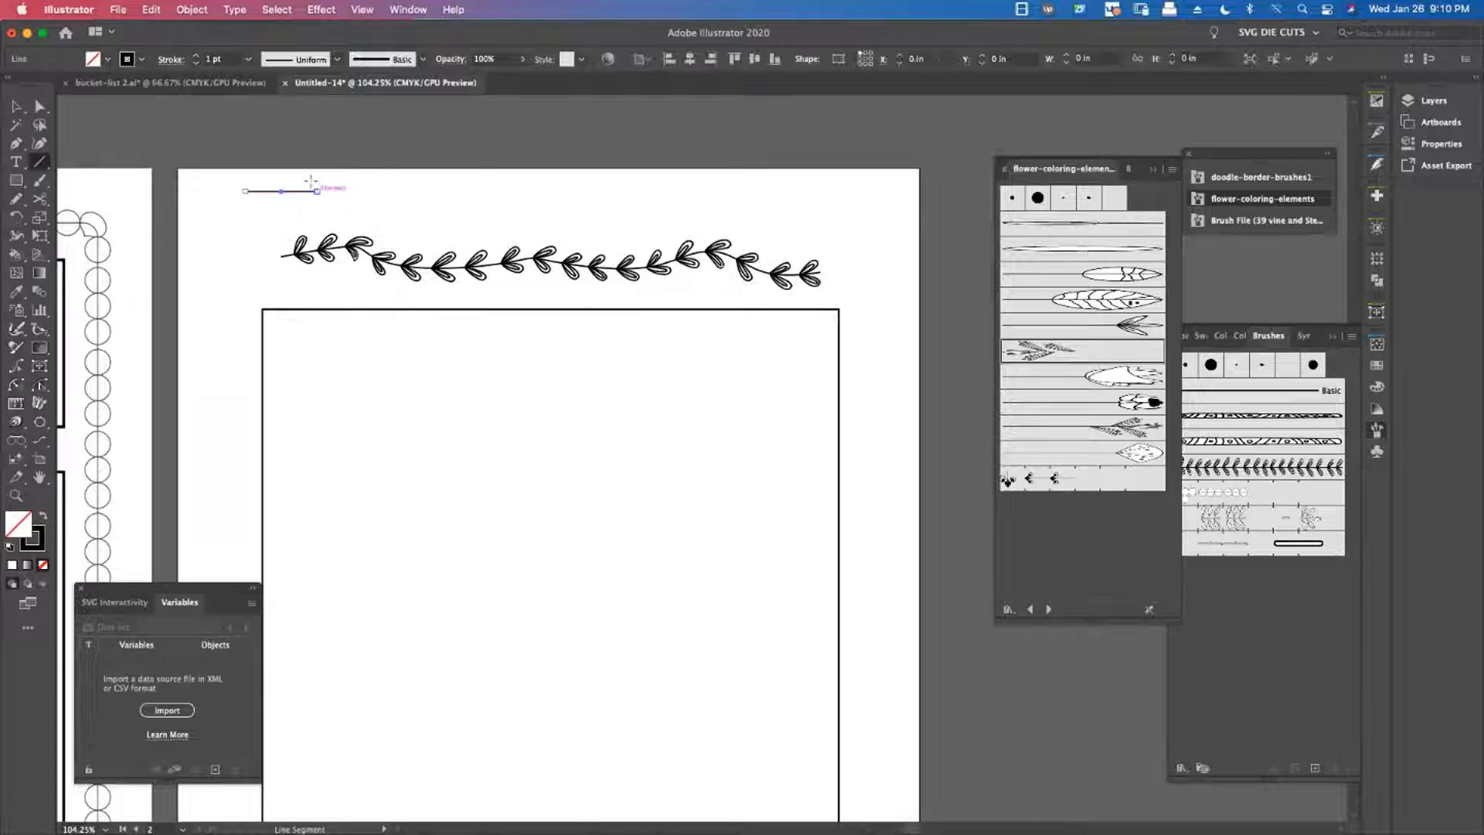
pyautogui.click(16, 106)
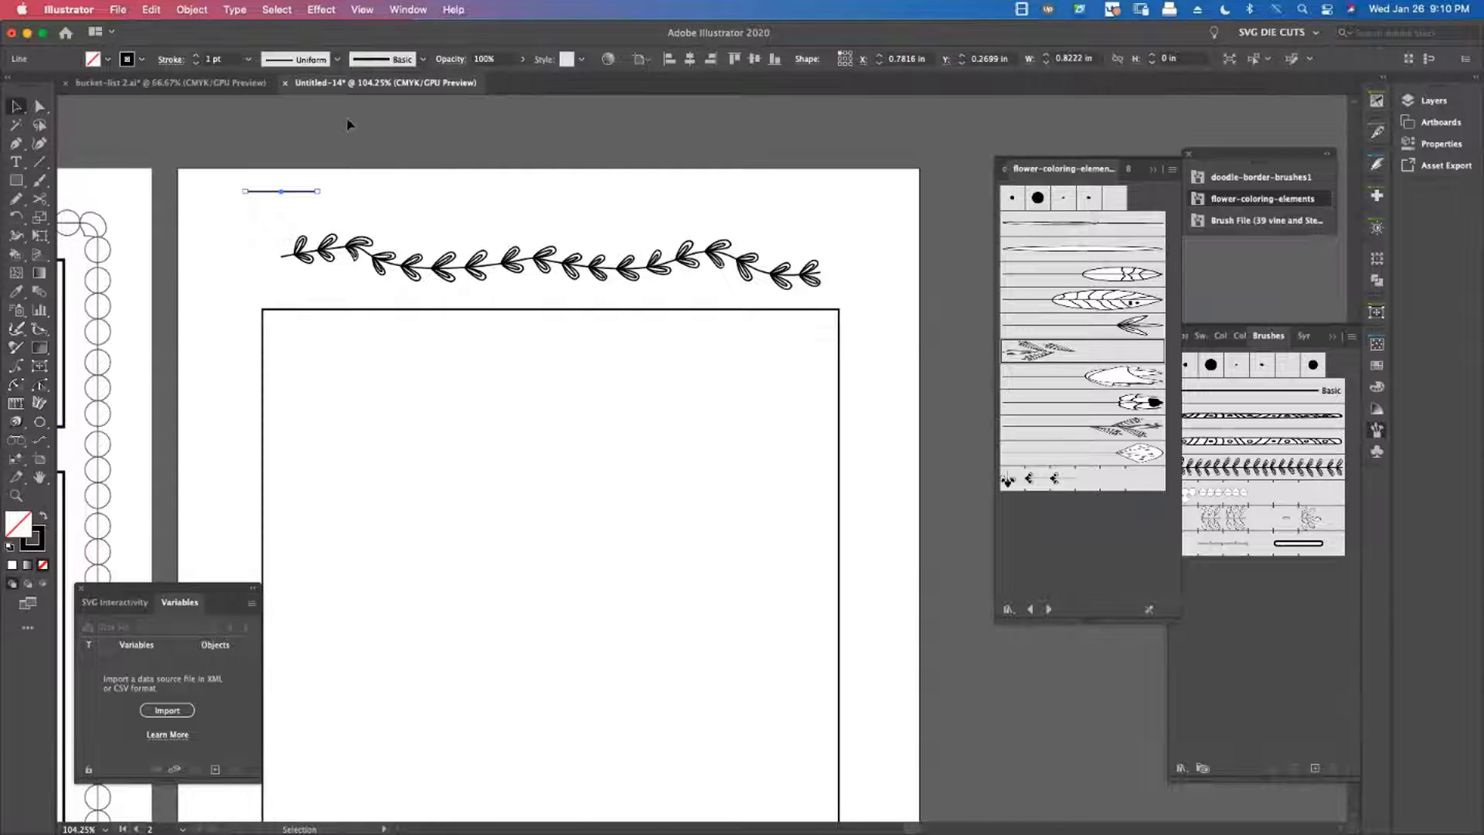
pyautogui.click(237, 160)
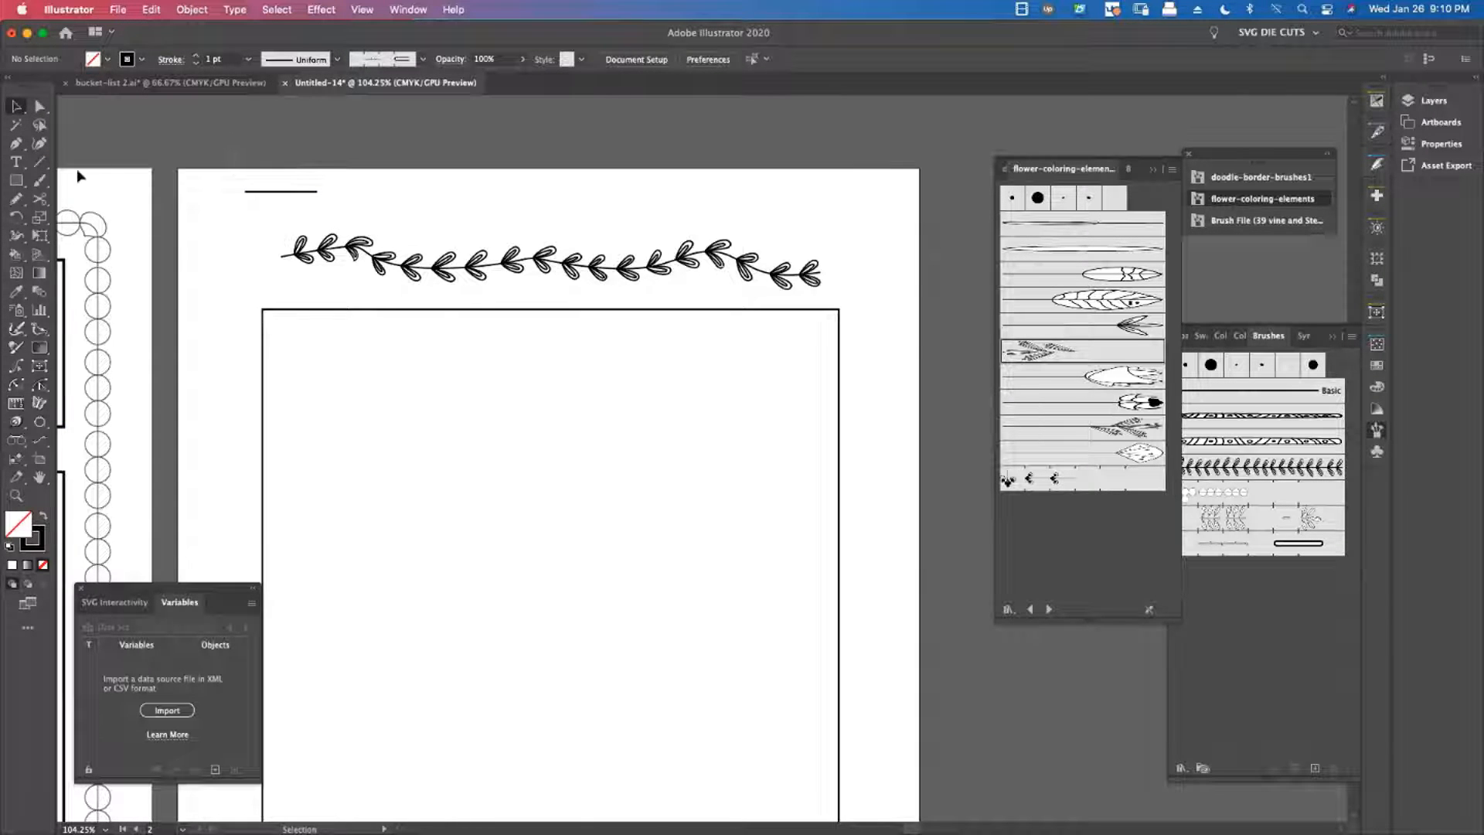
# Draw a small oval flower center about 0.10 by 0.12 in at the left end of the short line with the Pencil tool
pyautogui.press('n')
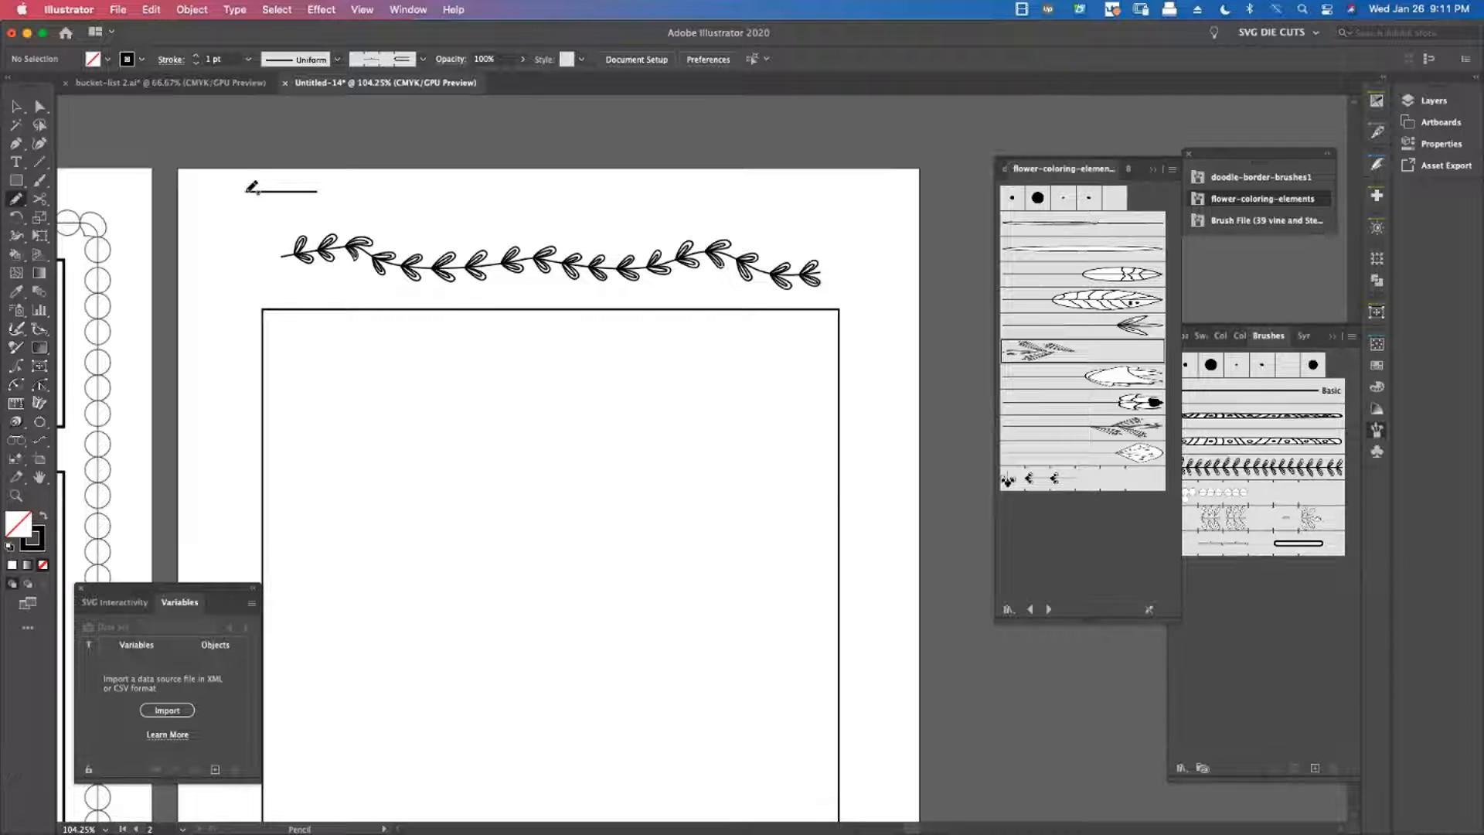
pyautogui.press('z')
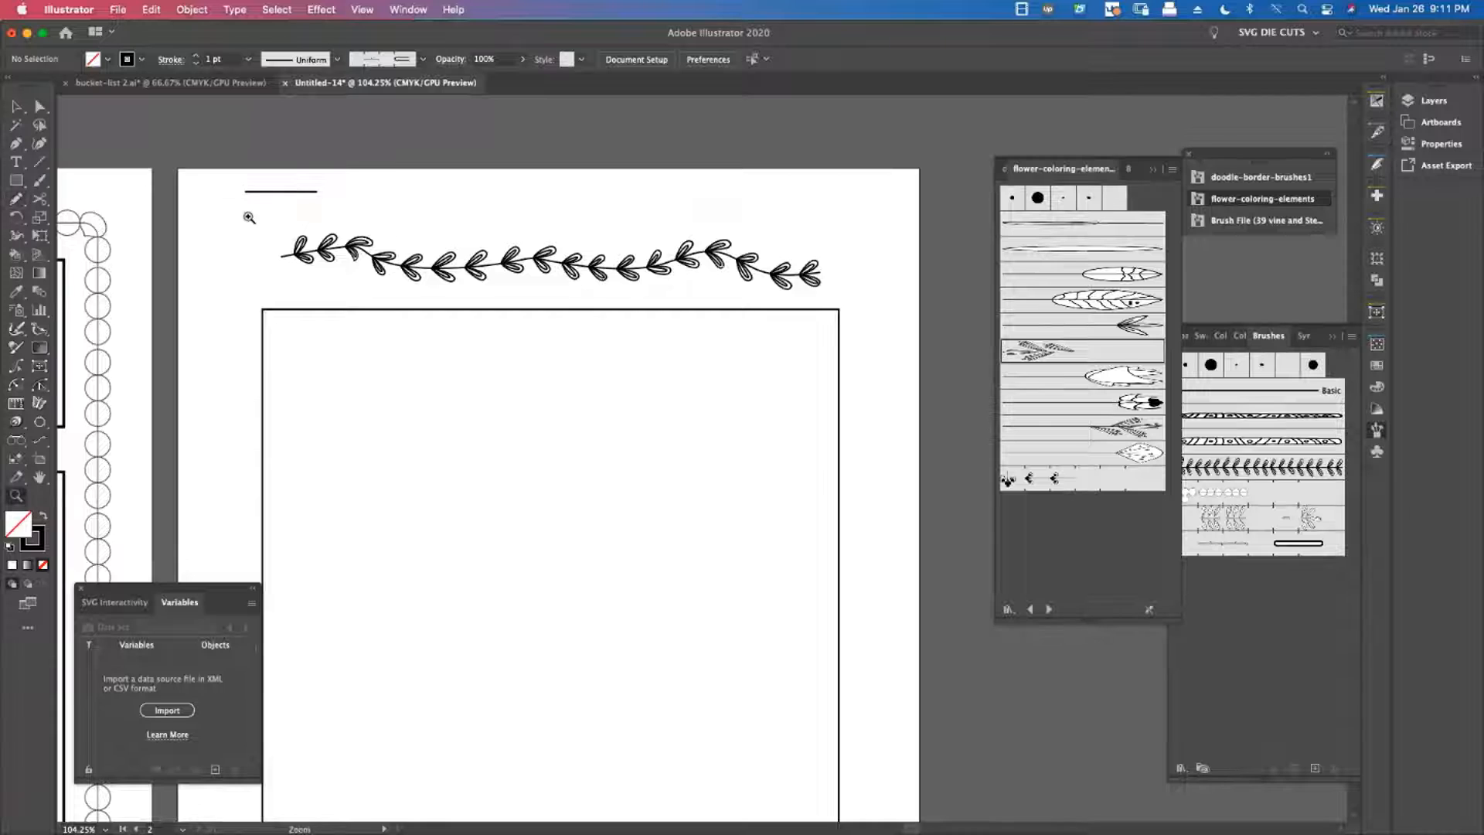
pyautogui.click(248, 222)
pyautogui.click(754, 485)
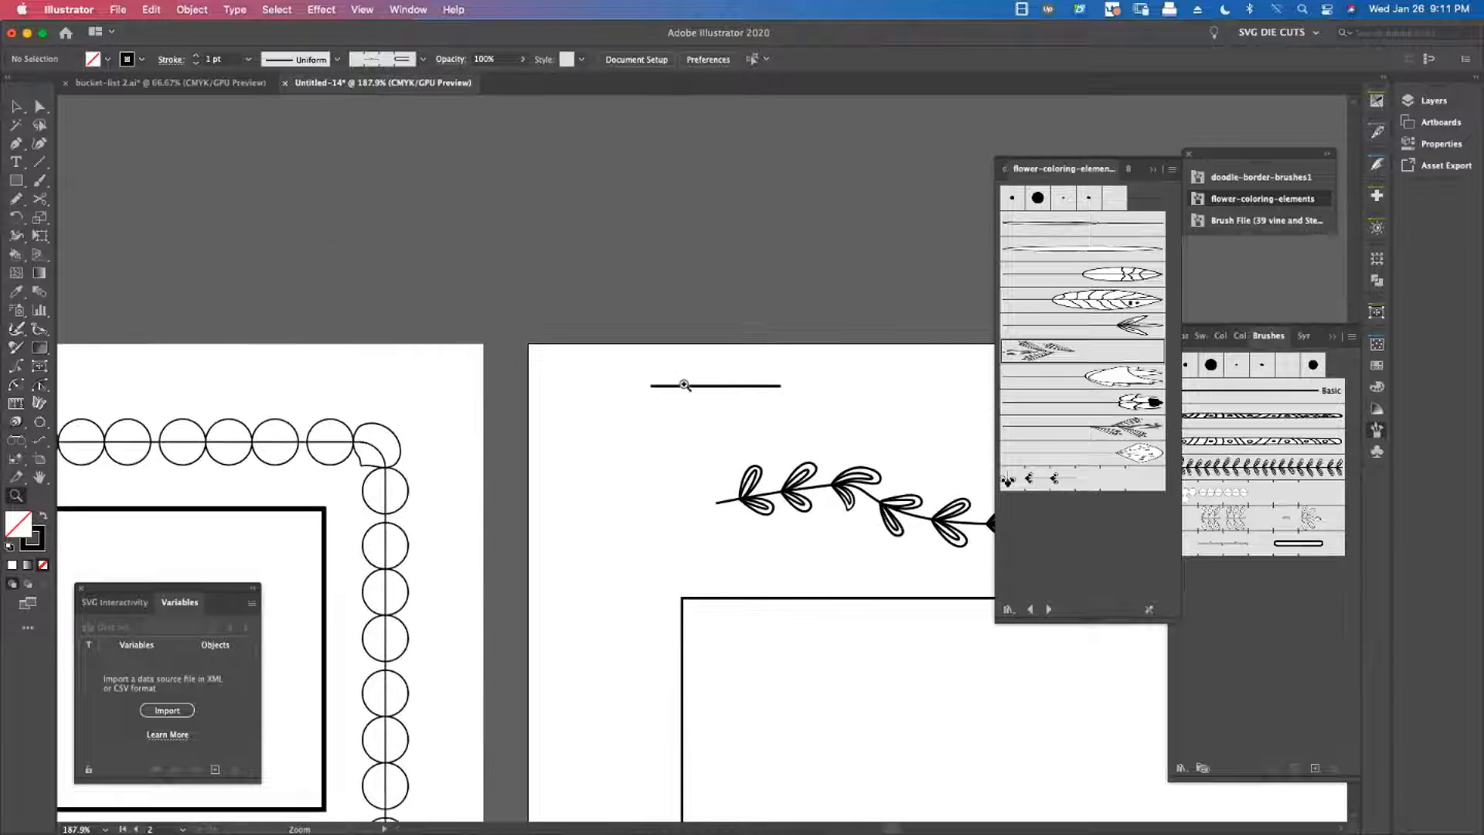
pyautogui.click(718, 478)
pyautogui.moveTo(719, 458); pyautogui.dragTo(464, 381)
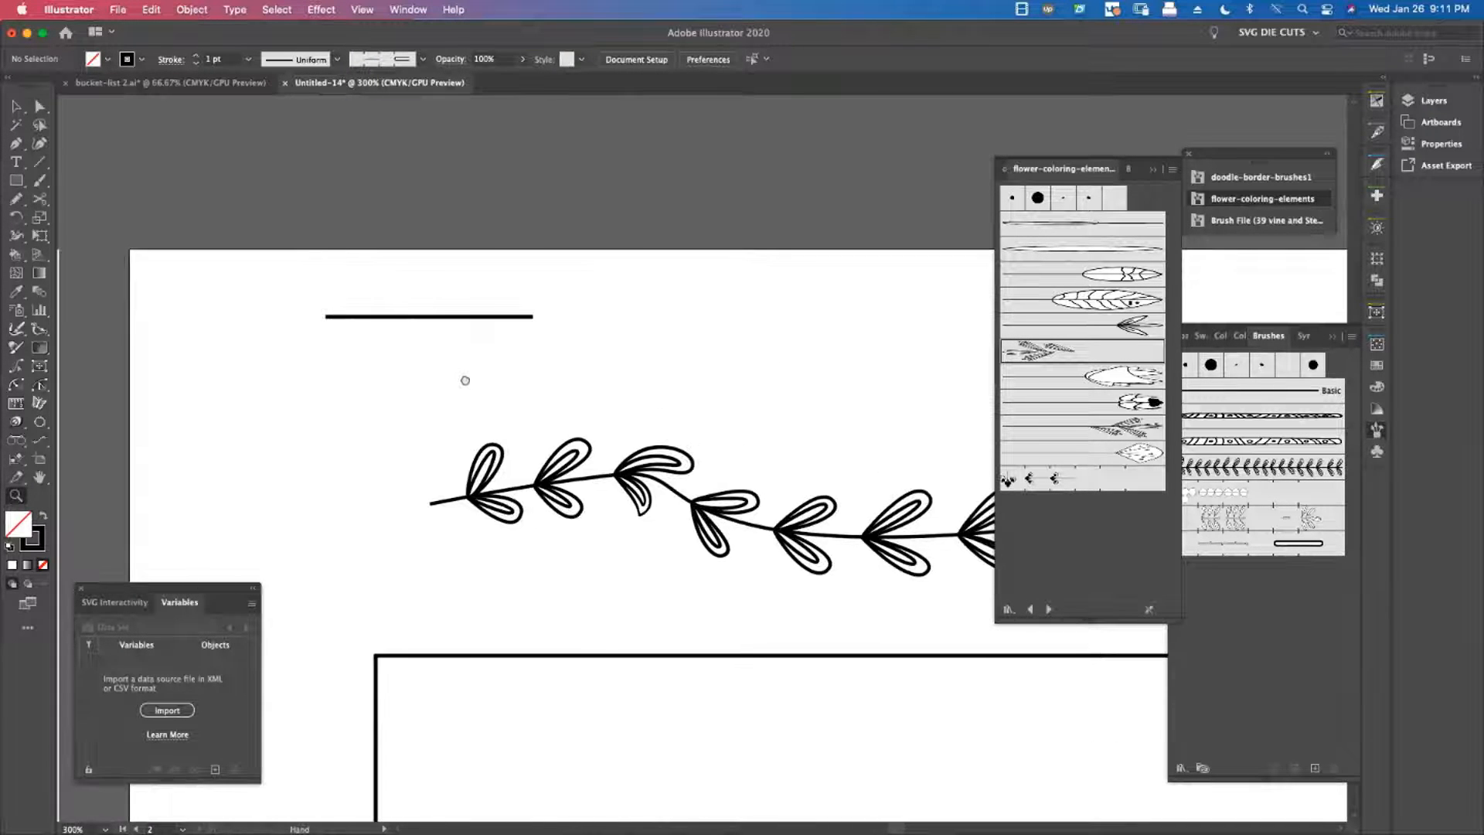
pyautogui.press('n')
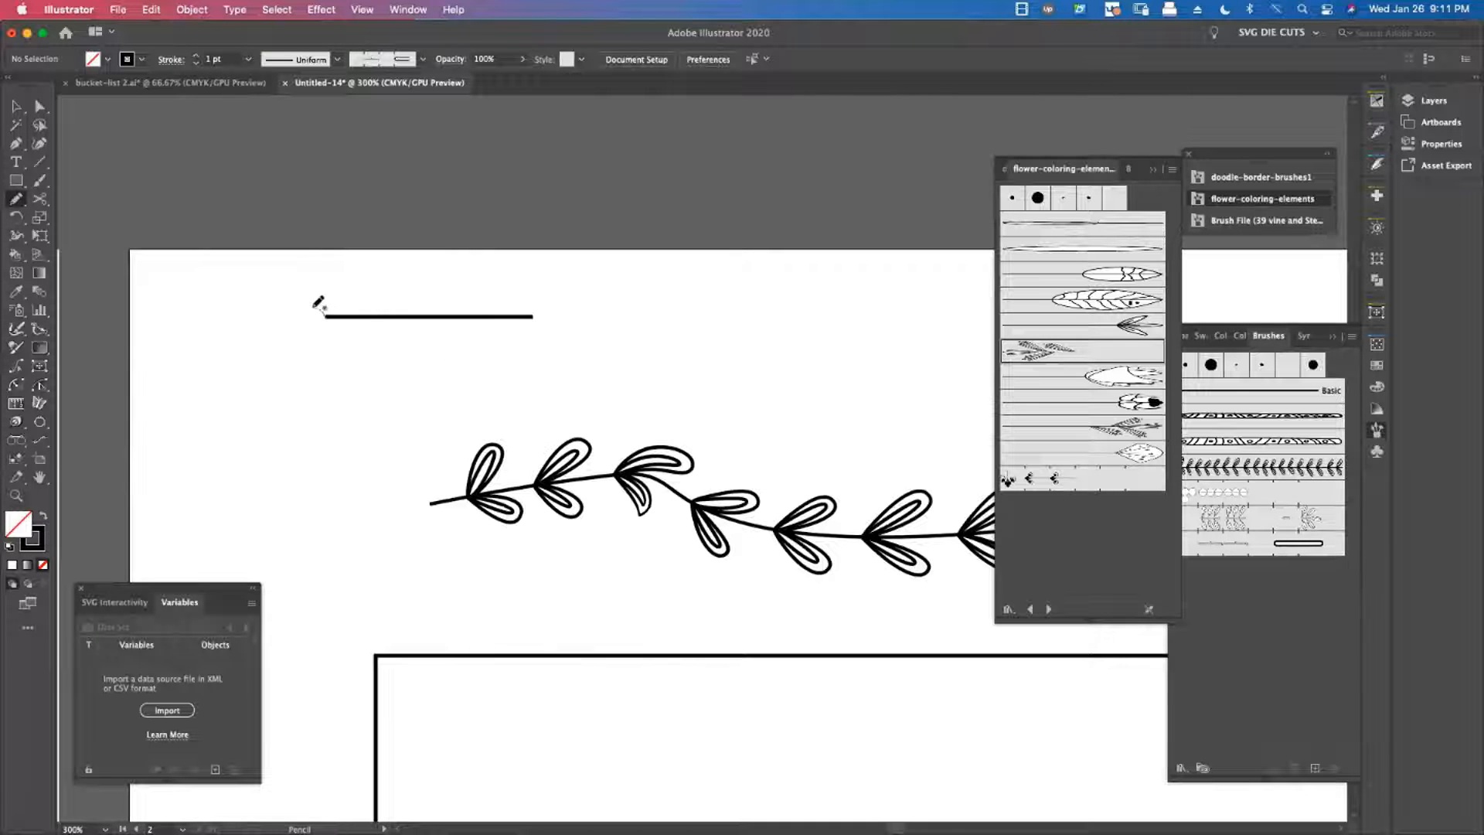
pyautogui.moveTo(317, 307)
pyautogui.mouseDown()
pyautogui.moveTo(304, 315)
pyautogui.moveTo(320, 333)
pyautogui.moveTo(354, 299)
pyautogui.mouseUp()
pyautogui.press('super+shift+a')
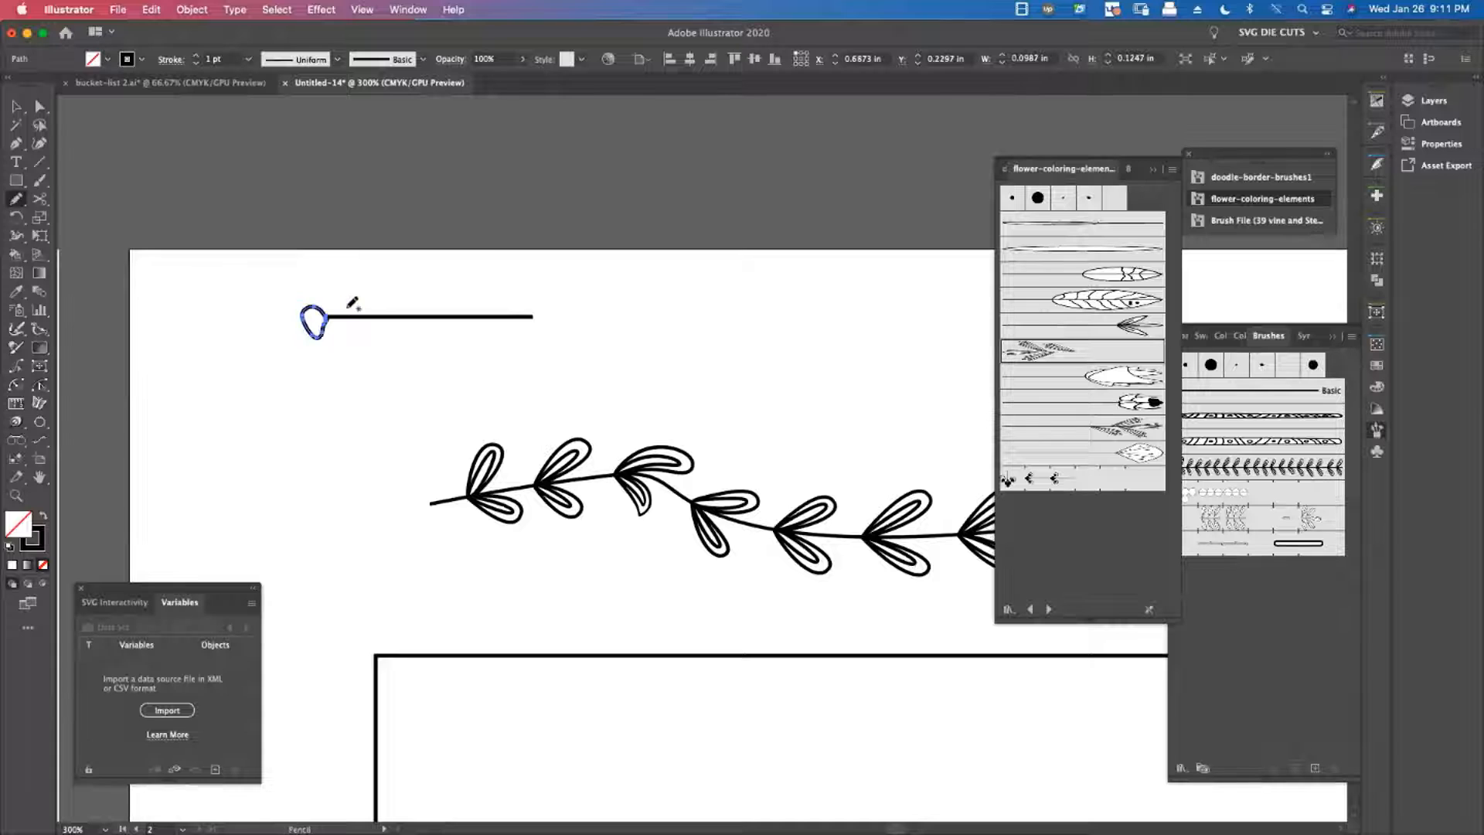
# Draw a rounded petal about 0.13 by 0.13 in above the flower center, ending on the line
pyautogui.press('v')
pyautogui.press('n')
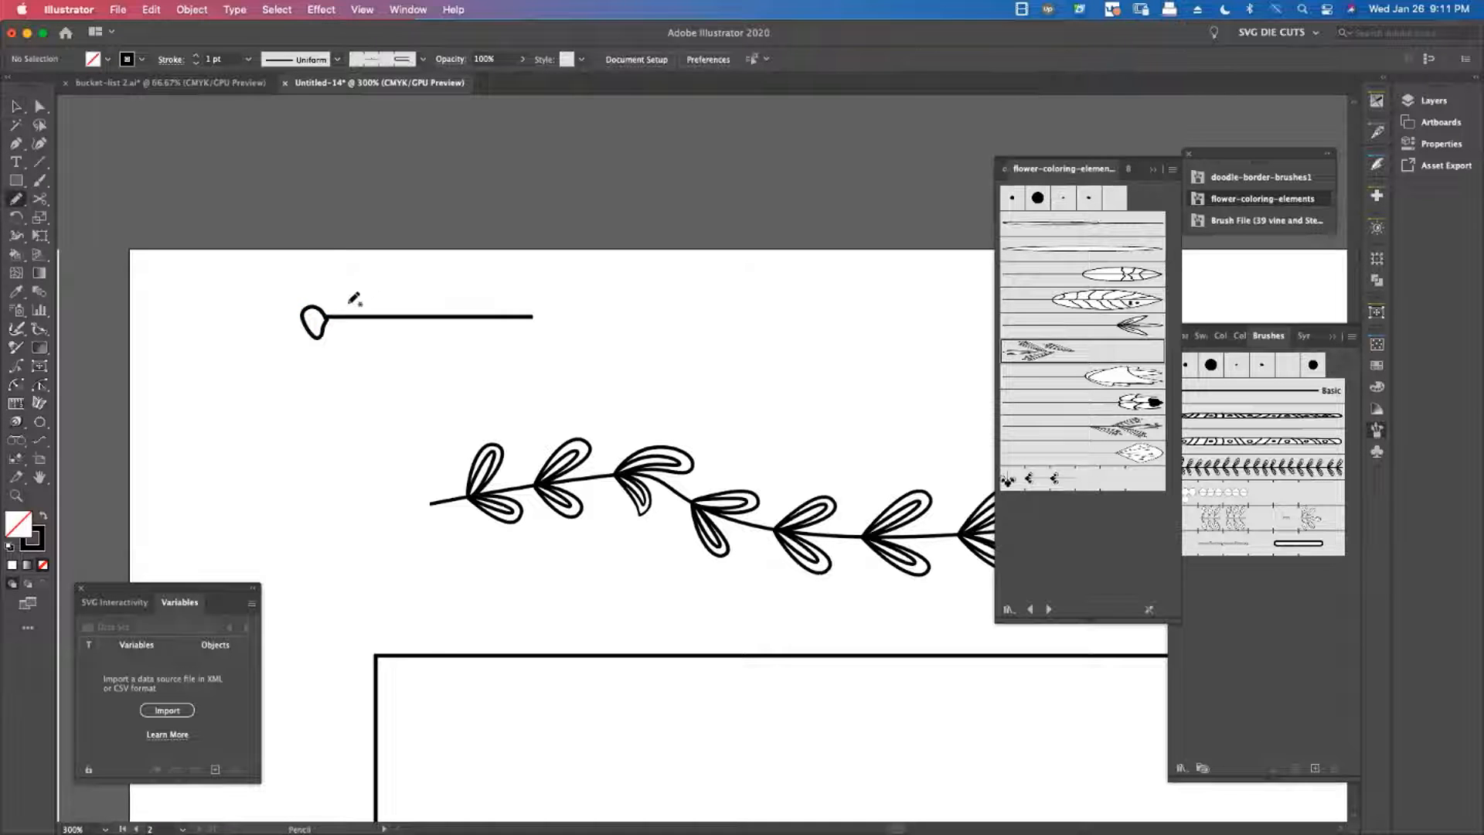
pyautogui.moveTo(319, 300)
pyautogui.mouseDown()
pyautogui.moveTo(314, 280)
pyautogui.moveTo(340, 277)
pyautogui.moveTo(356, 304)
pyautogui.moveTo(336, 314)
pyautogui.mouseUp()
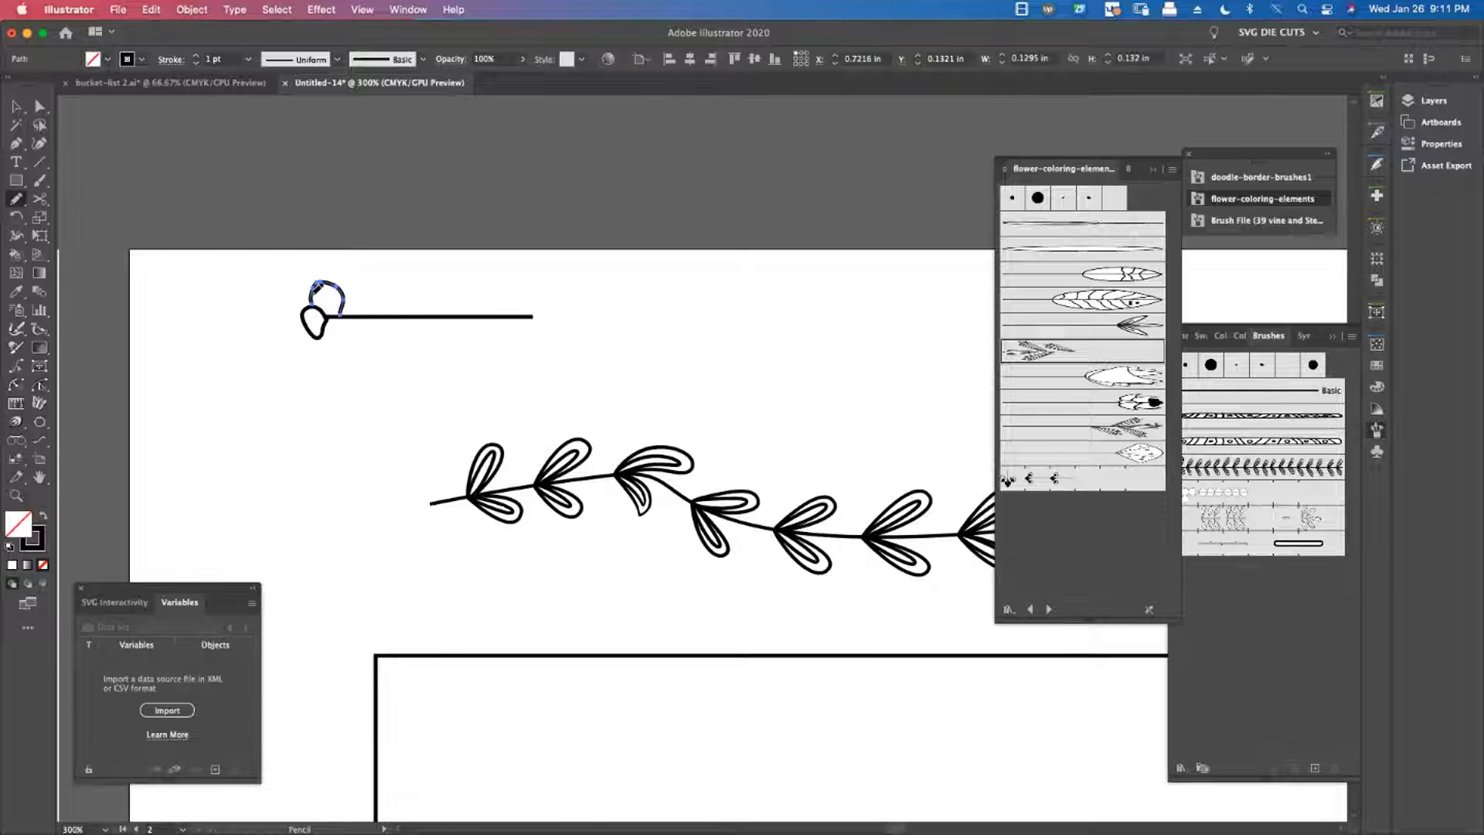
# Try to draw a second petal to the left of the rounded one and undo it
pyautogui.press('v')
pyautogui.press('n')
pyautogui.moveTo(286, 282); pyautogui.dragTo(267, 309)
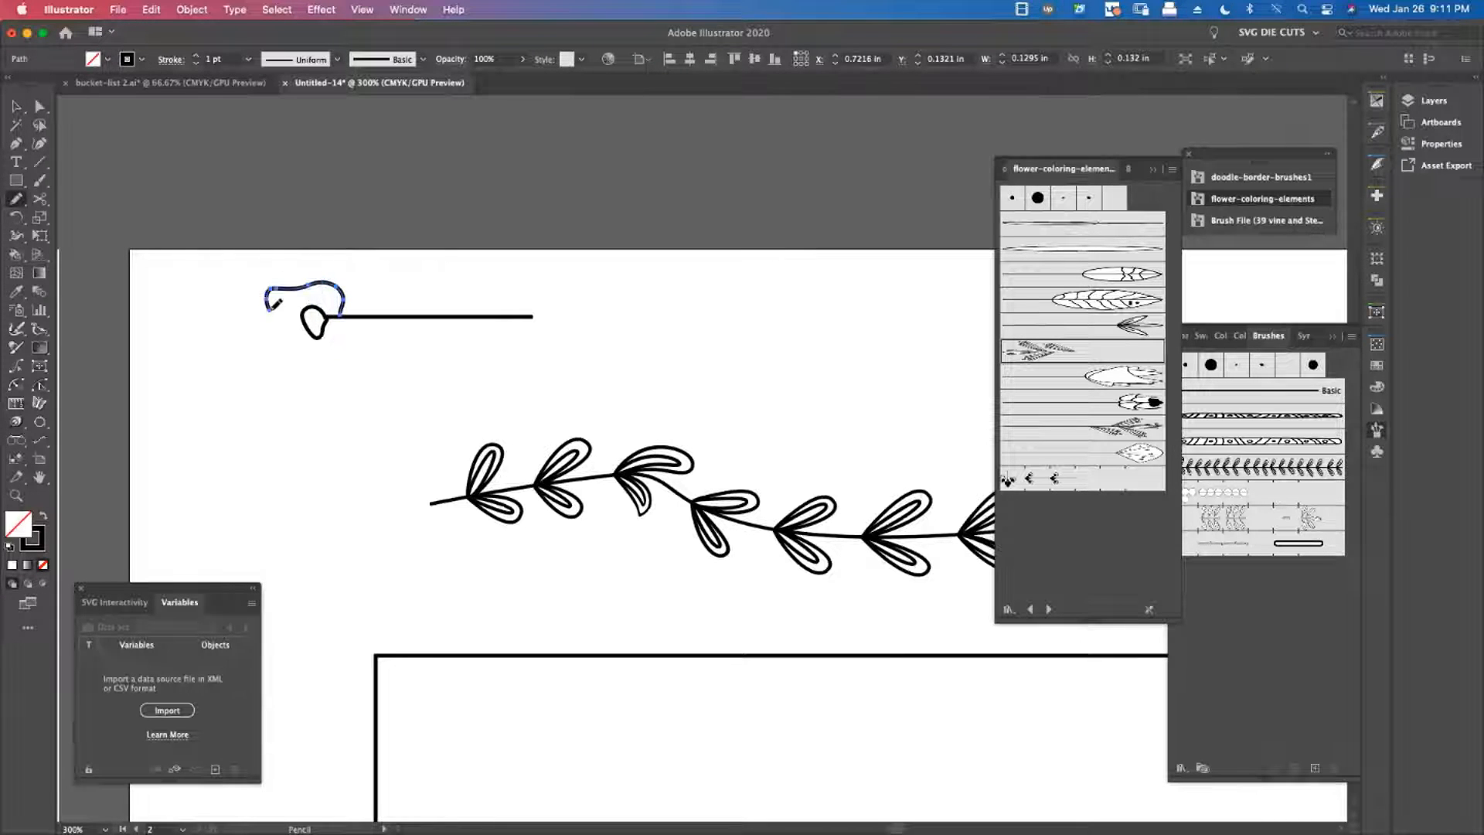
pyautogui.press('super+z')
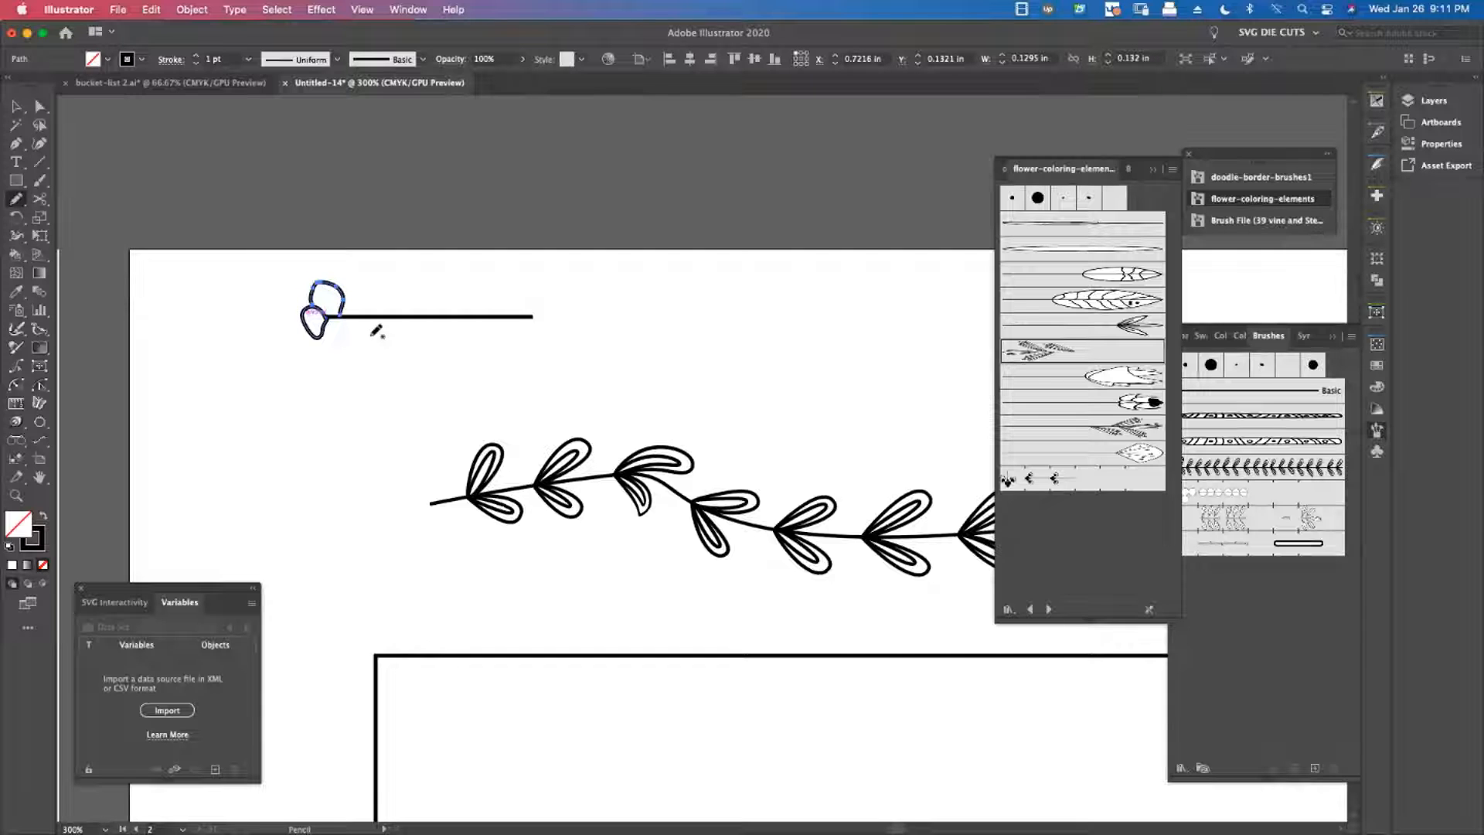
# Draw two wavy petals on the flower's left side, the upper about 0.10 by 0.16 in and the lower about 0.14 by 0.12 in
pyautogui.press('v')
pyautogui.click(385, 358)
pyautogui.press('n')
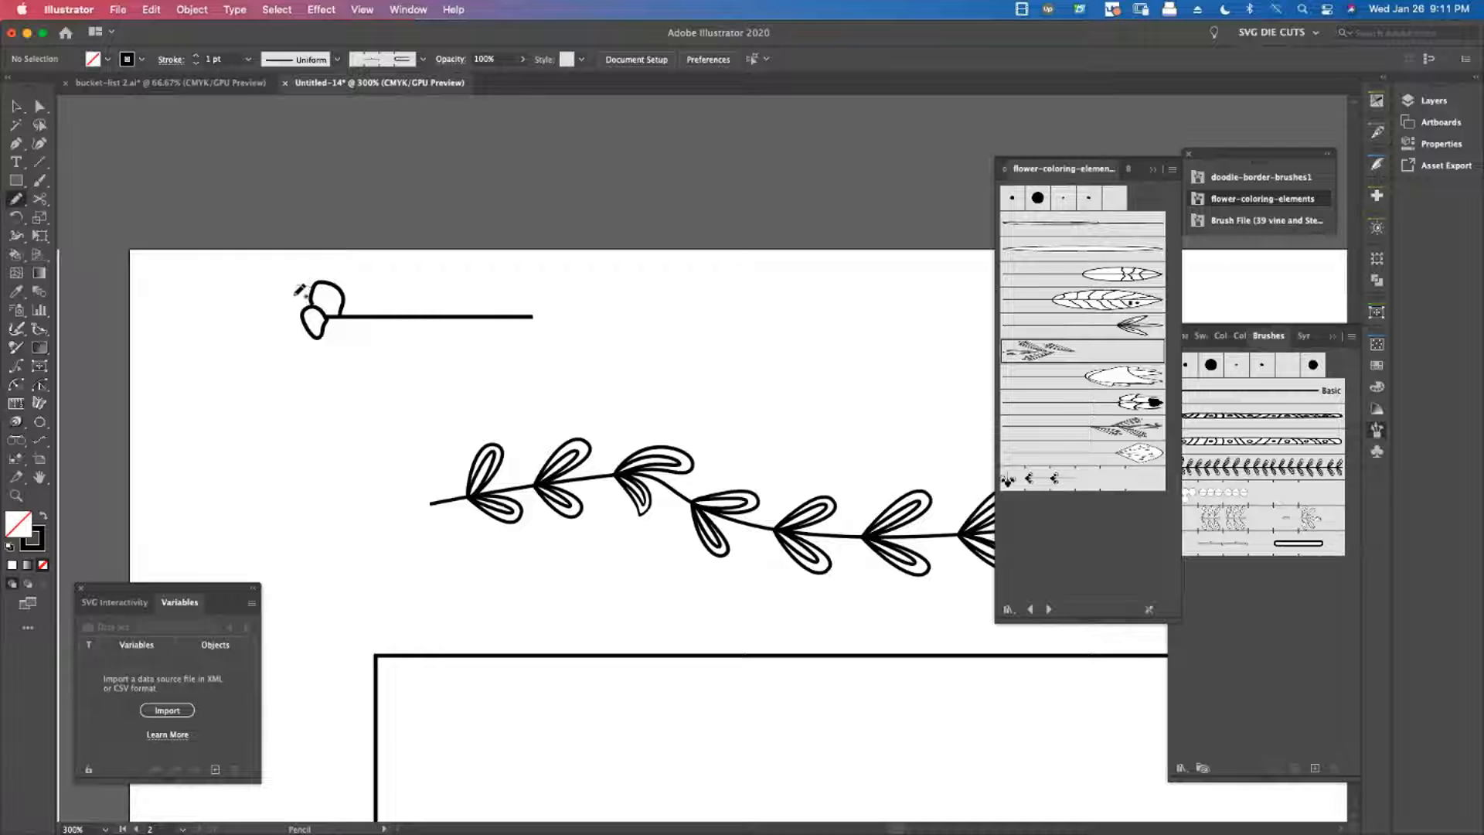
pyautogui.moveTo(292, 300); pyautogui.dragTo(309, 328)
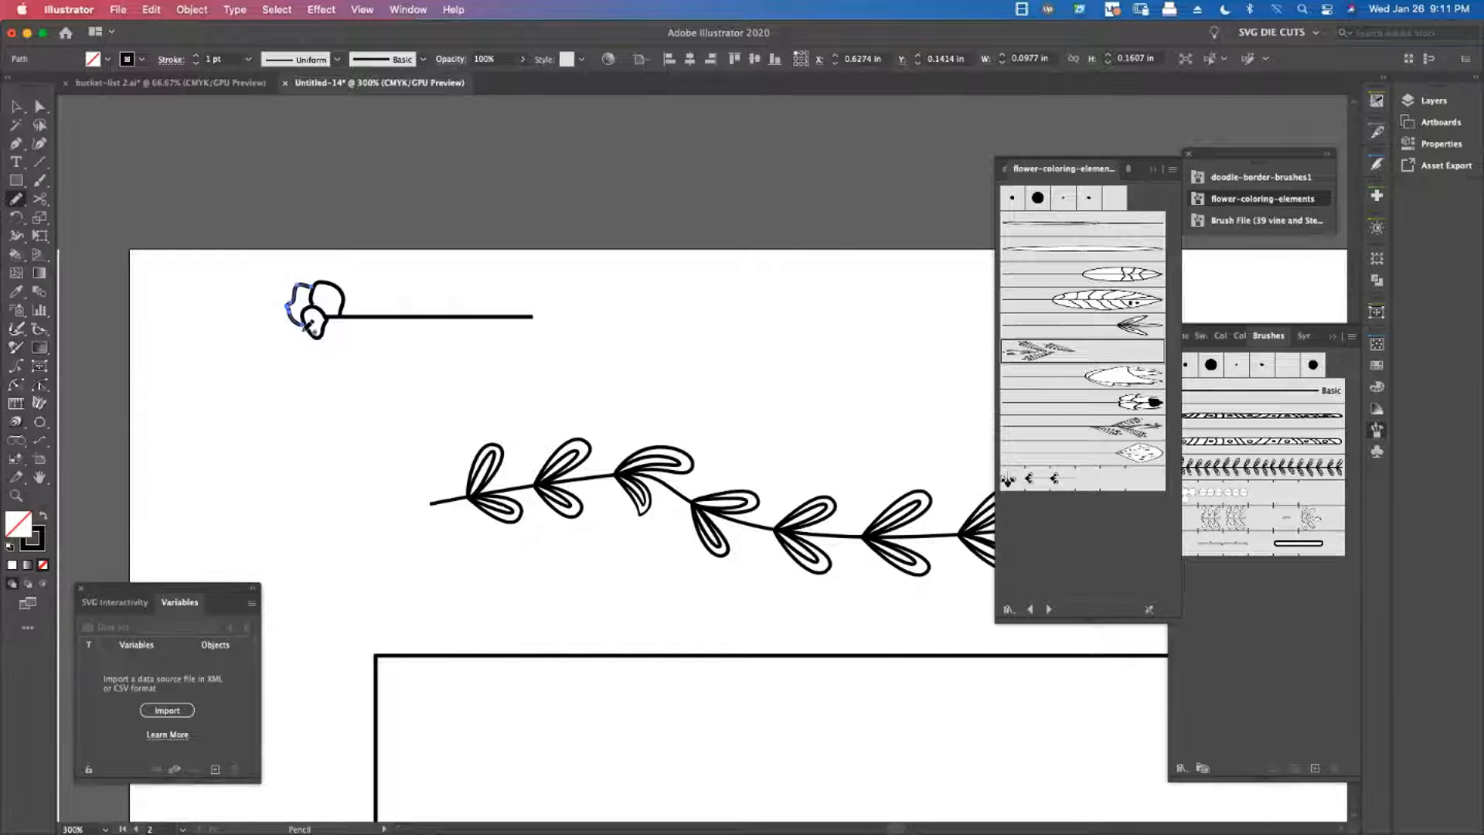
pyautogui.press('v')
pyautogui.click(303, 341)
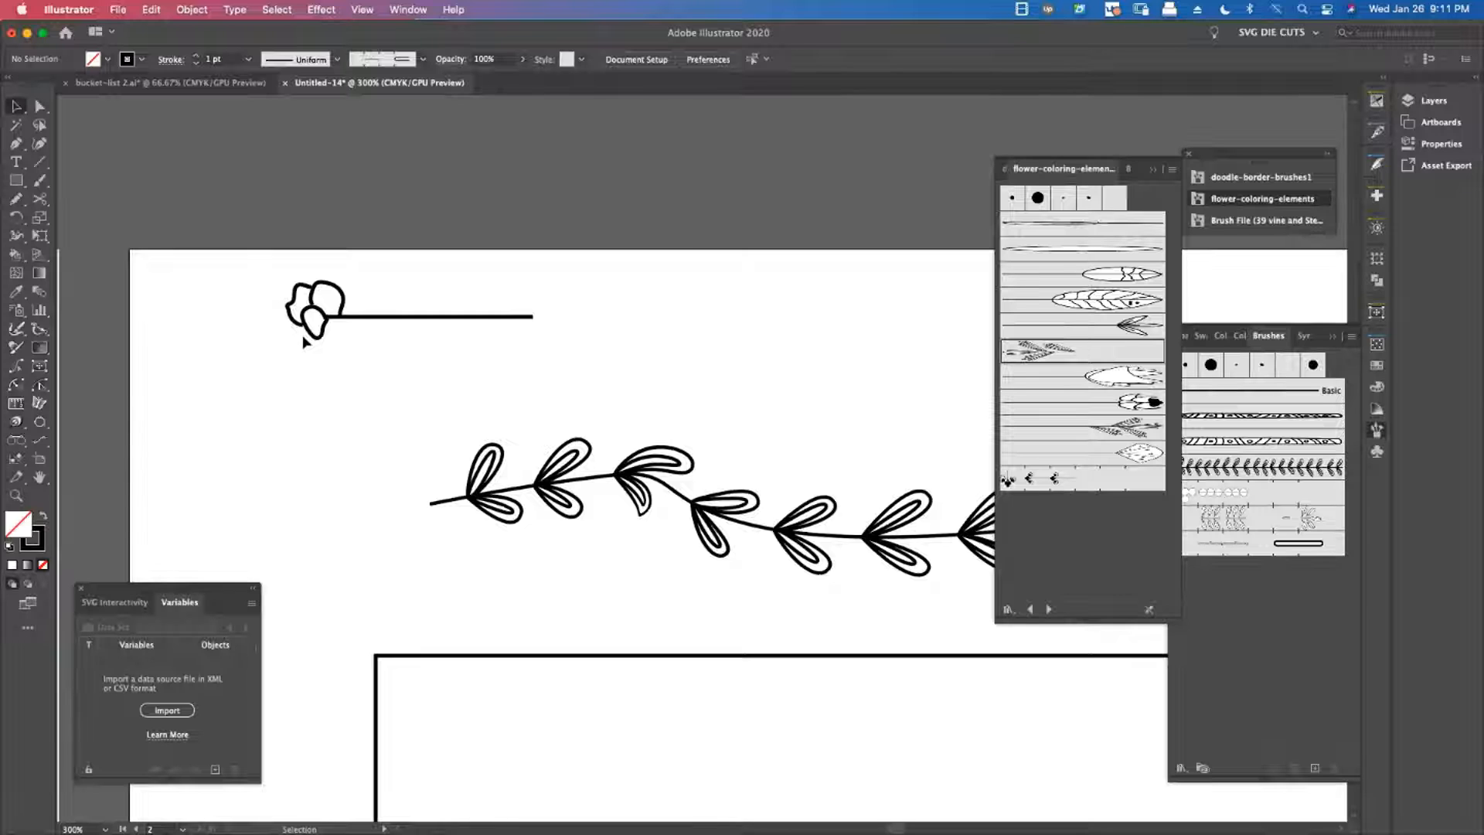
pyautogui.press('n')
pyautogui.moveTo(310, 325)
pyautogui.mouseDown()
pyautogui.moveTo(284, 344)
pyautogui.moveTo(308, 354)
pyautogui.moveTo(320, 340)
pyautogui.mouseUp()
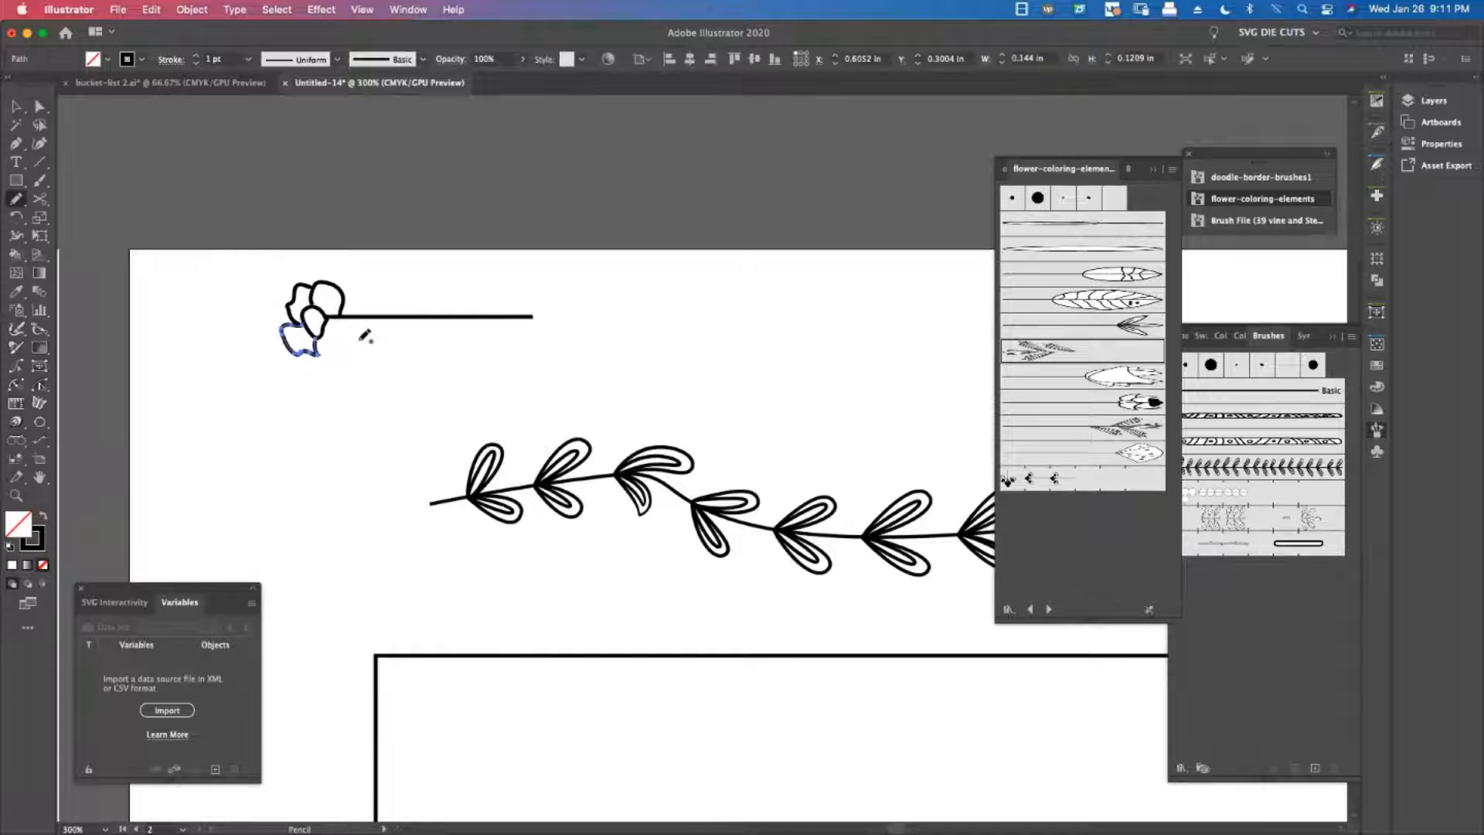
pyautogui.press('v')
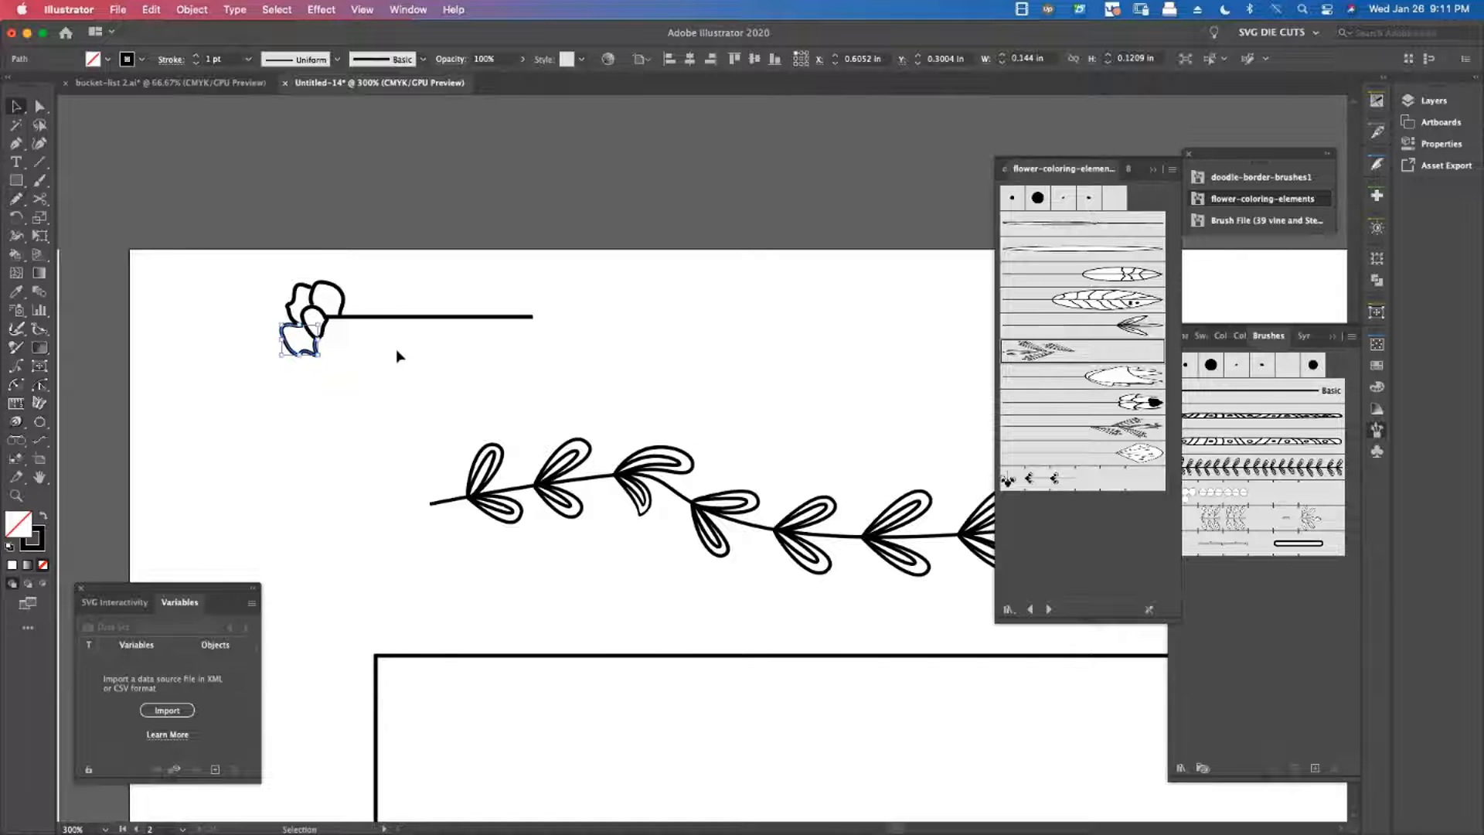
pyautogui.click(389, 355)
# Draw a lower-right petal beneath the line and widen it to about 0.10 by 0.11 in
pyautogui.press('n')
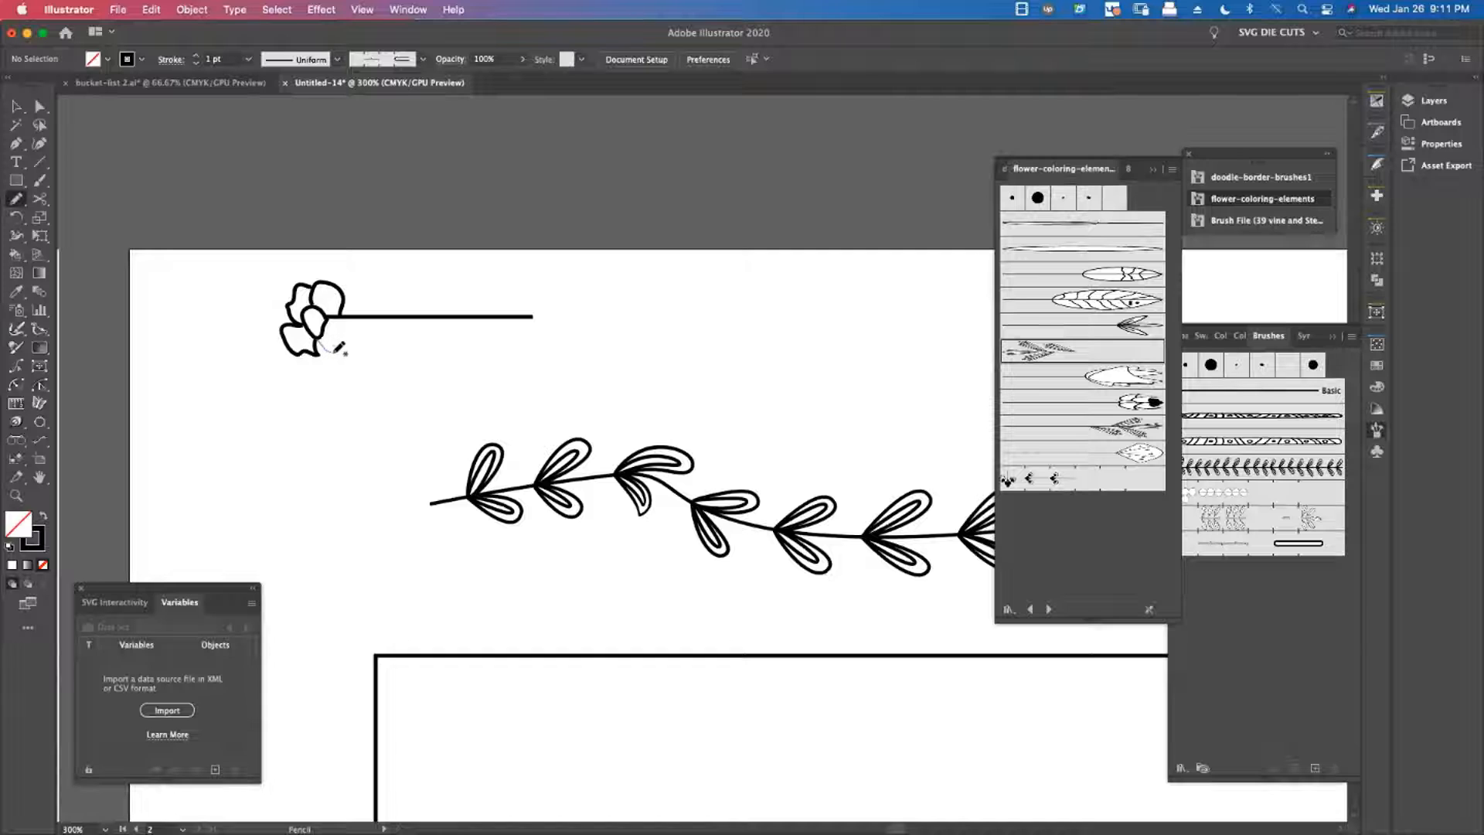
pyautogui.moveTo(332, 328); pyautogui.dragTo(331, 325)
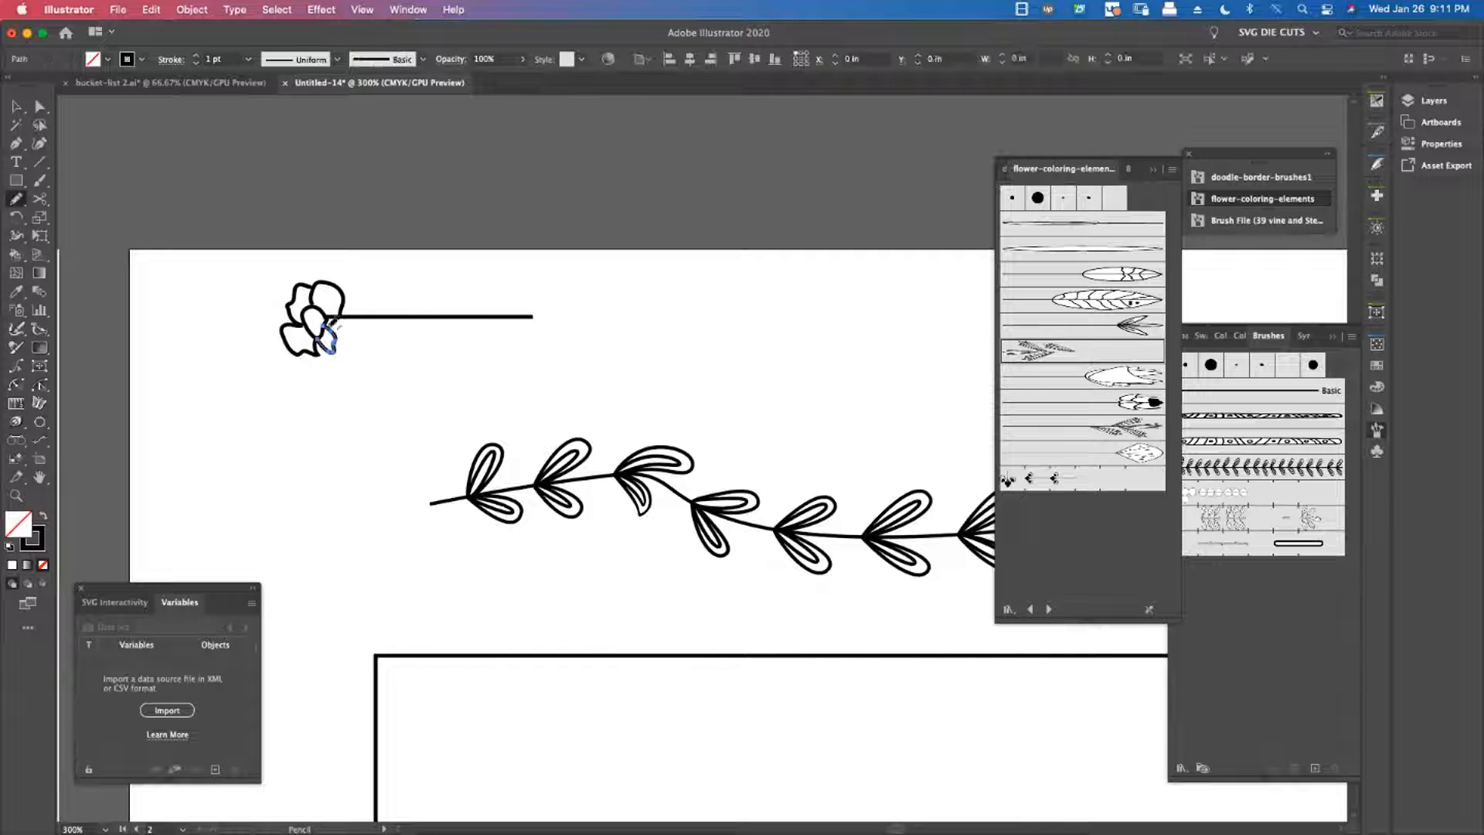
pyautogui.press('v')
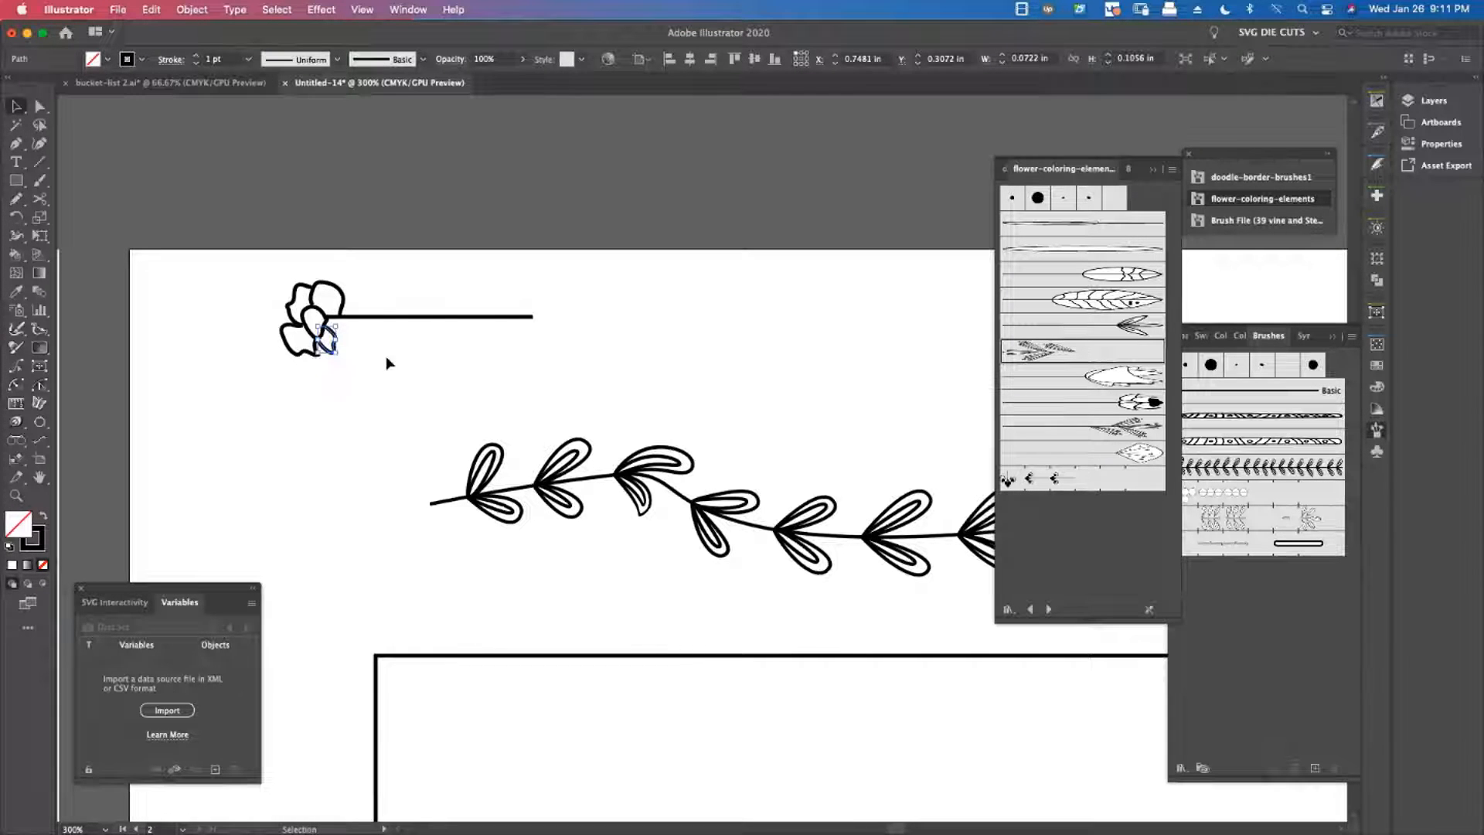
pyautogui.click(387, 355)
pyautogui.click(333, 347)
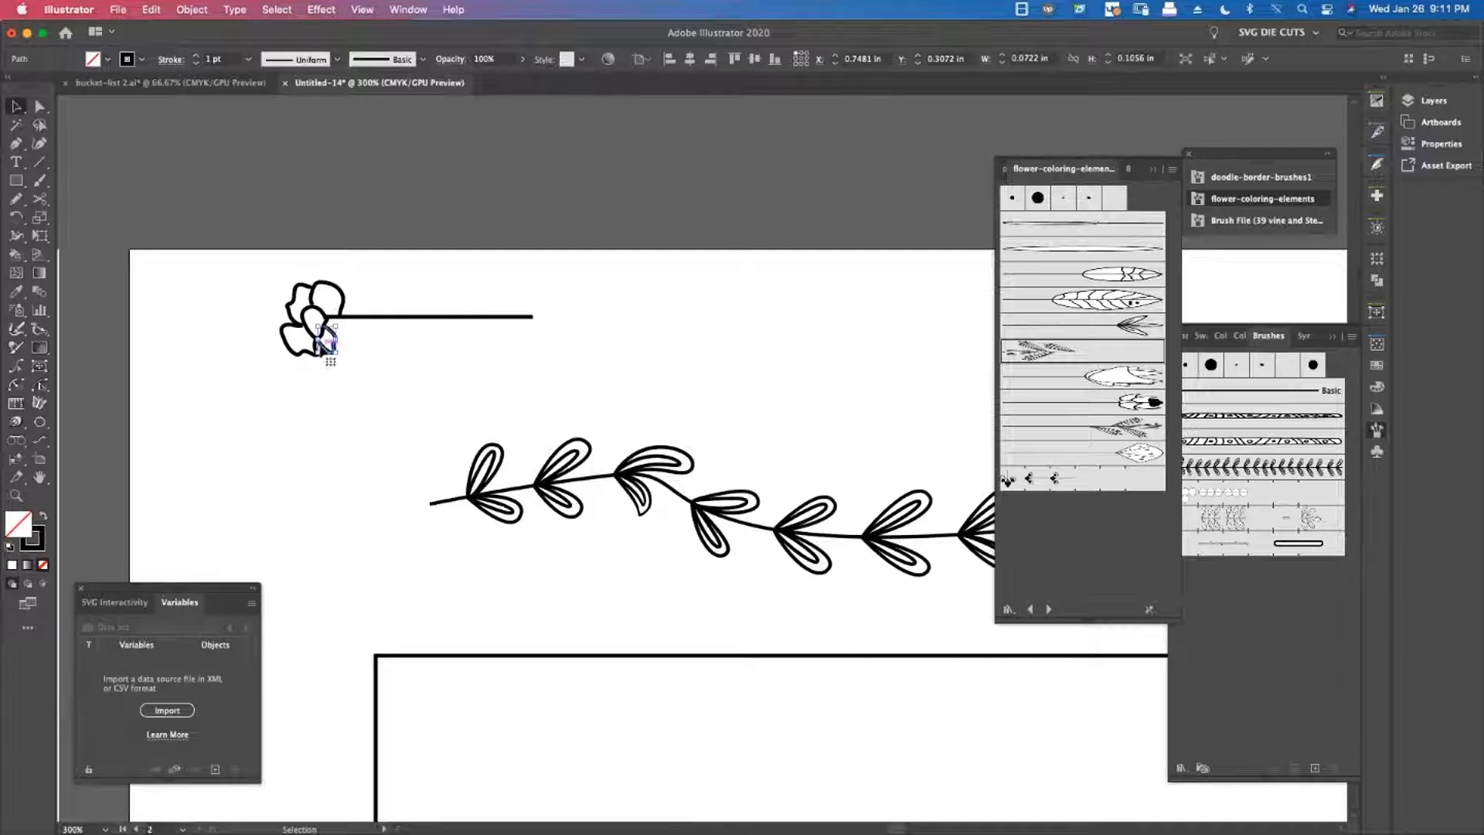
pyautogui.moveTo(318, 354); pyautogui.dragTo(325, 331)
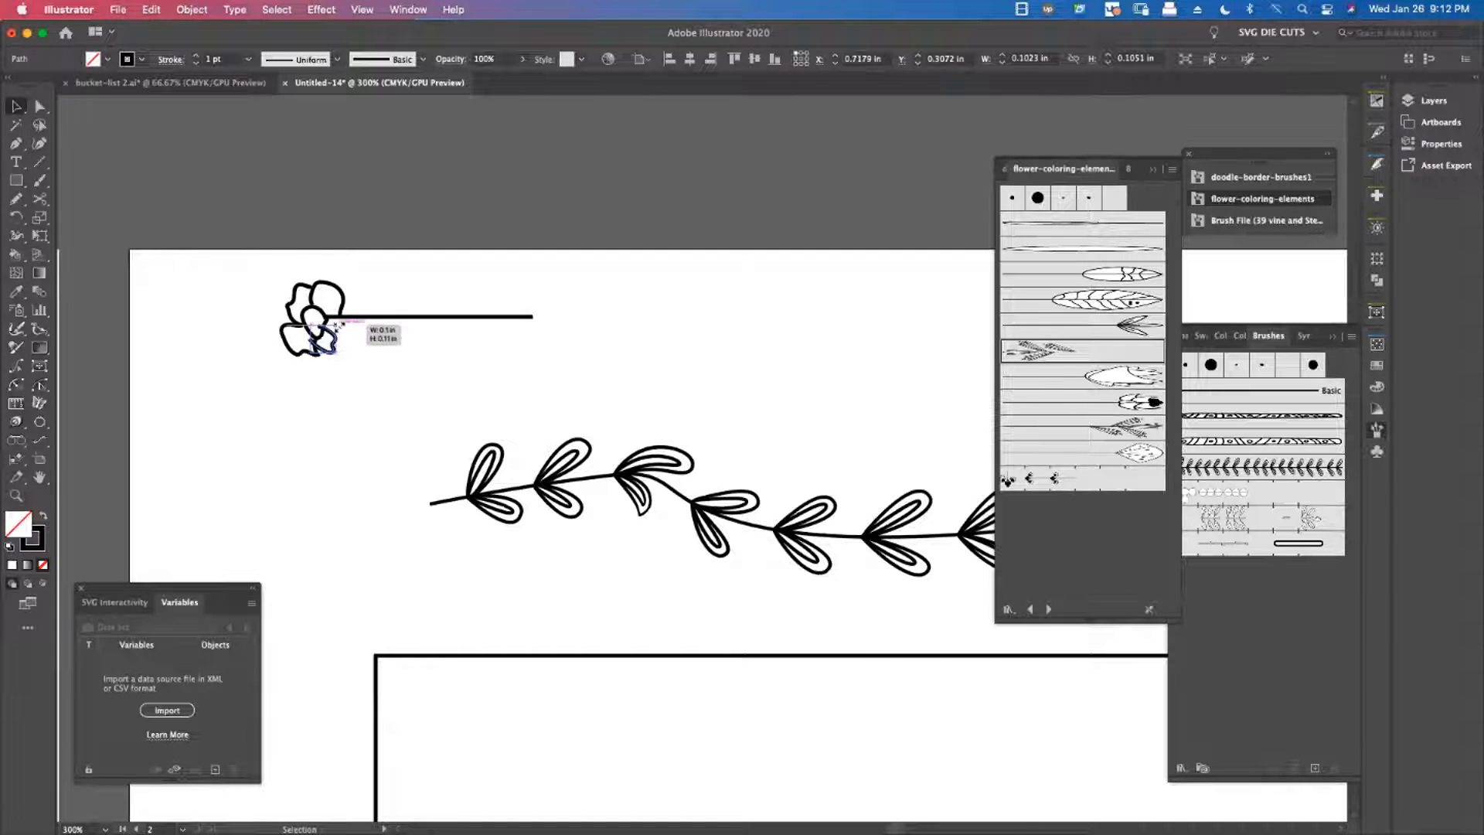
pyautogui.click(379, 353)
pyautogui.click(333, 352)
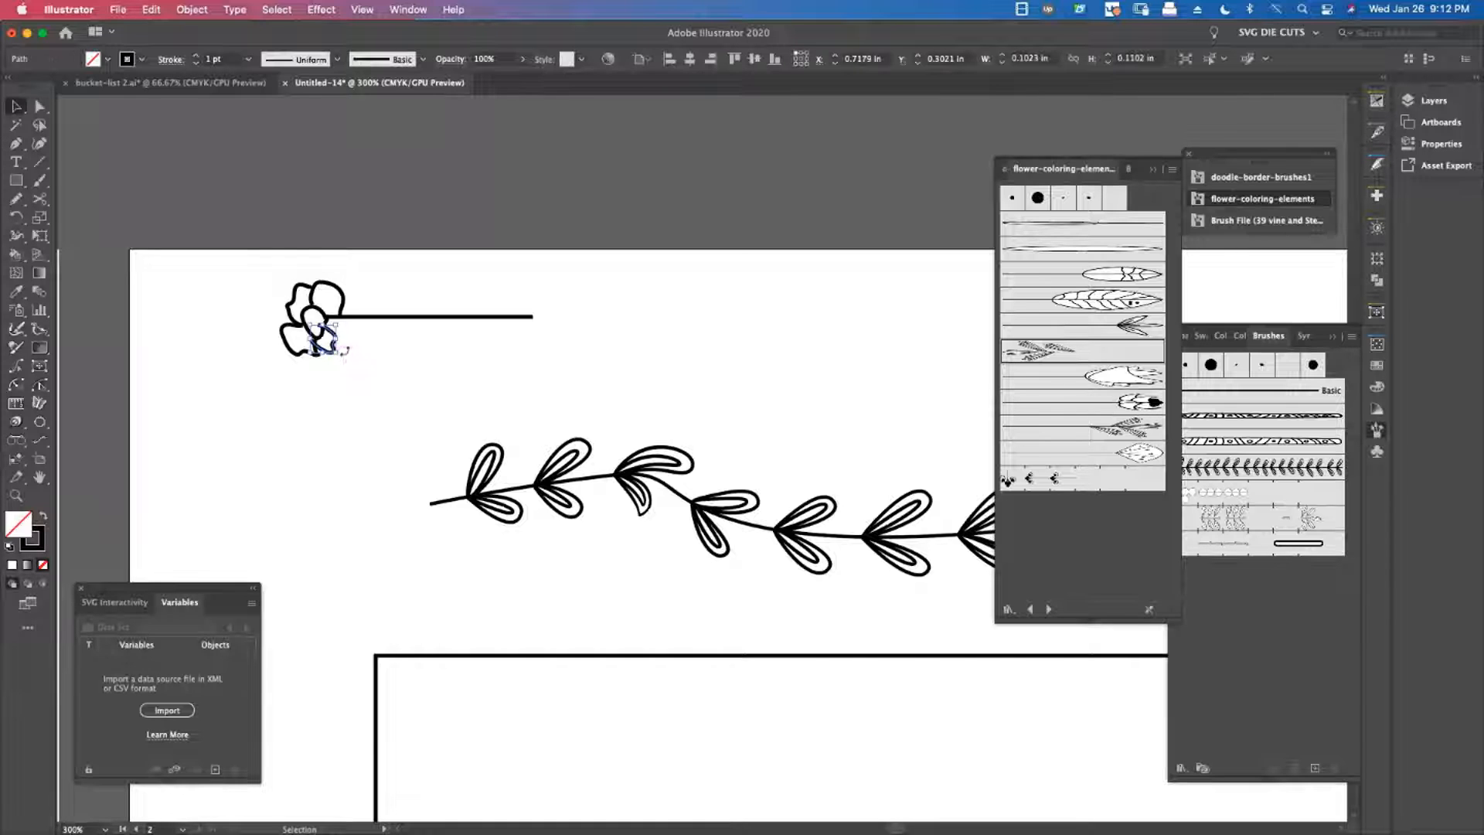
# Rotate the lower-right petal slightly and nudge it right, away from the lower-left petal
pyautogui.press('z')
pyautogui.click(350, 356)
pyautogui.click(343, 355)
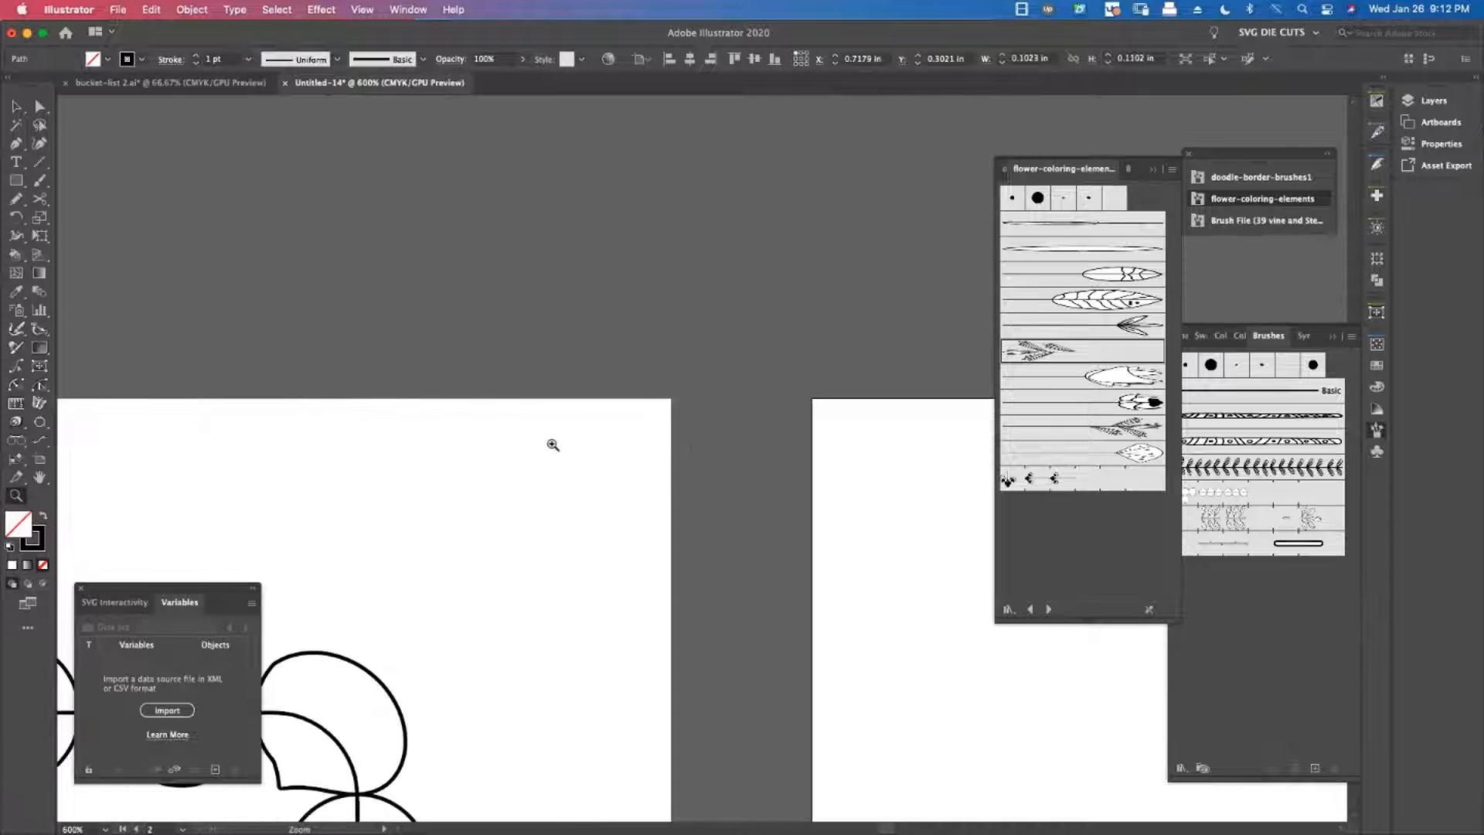
pyautogui.moveTo(754, 495); pyautogui.dragTo(360, 383)
pyautogui.moveTo(687, 439); pyautogui.dragTo(422, 366)
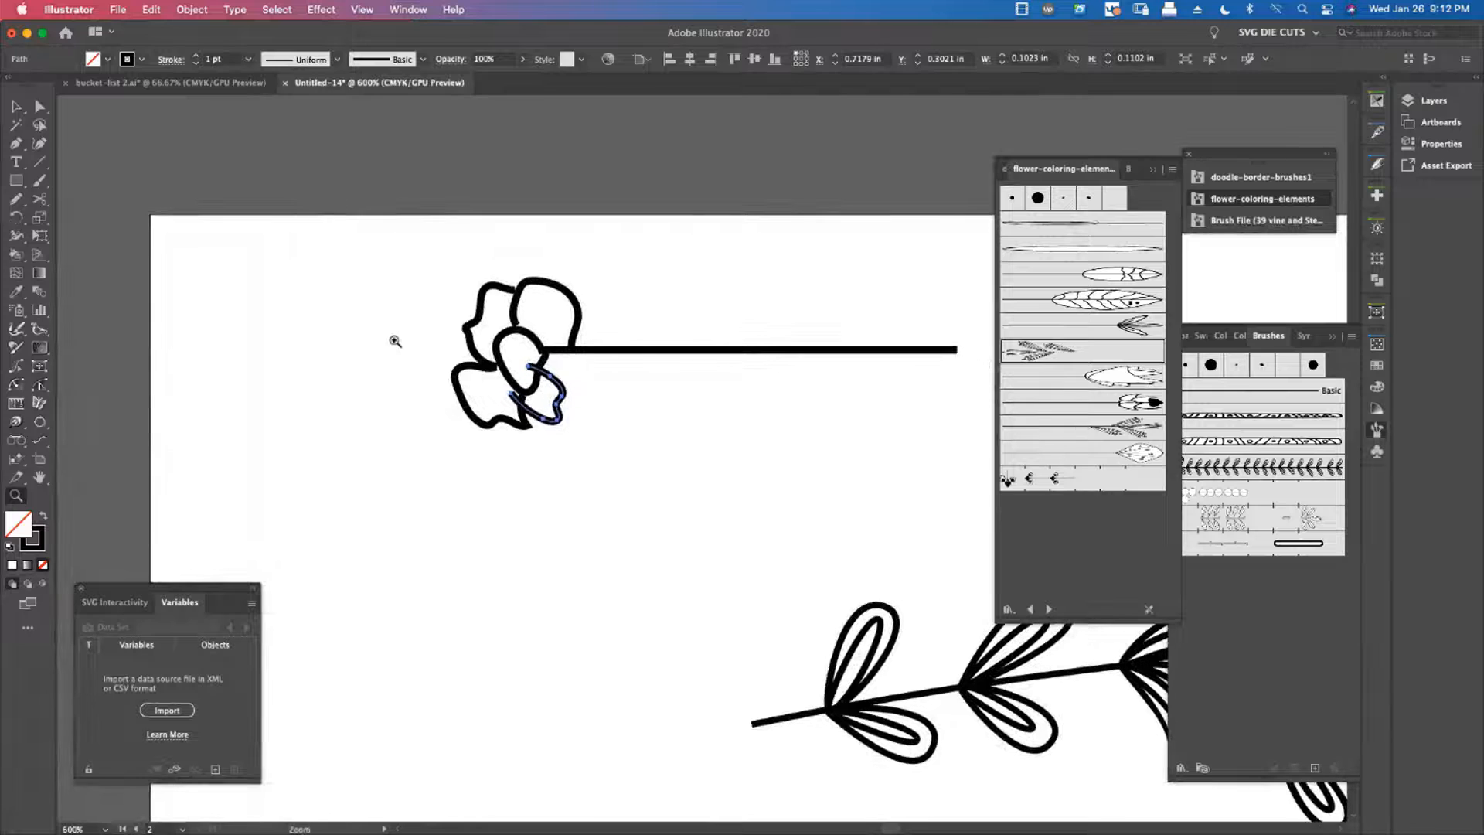
pyautogui.press('v')
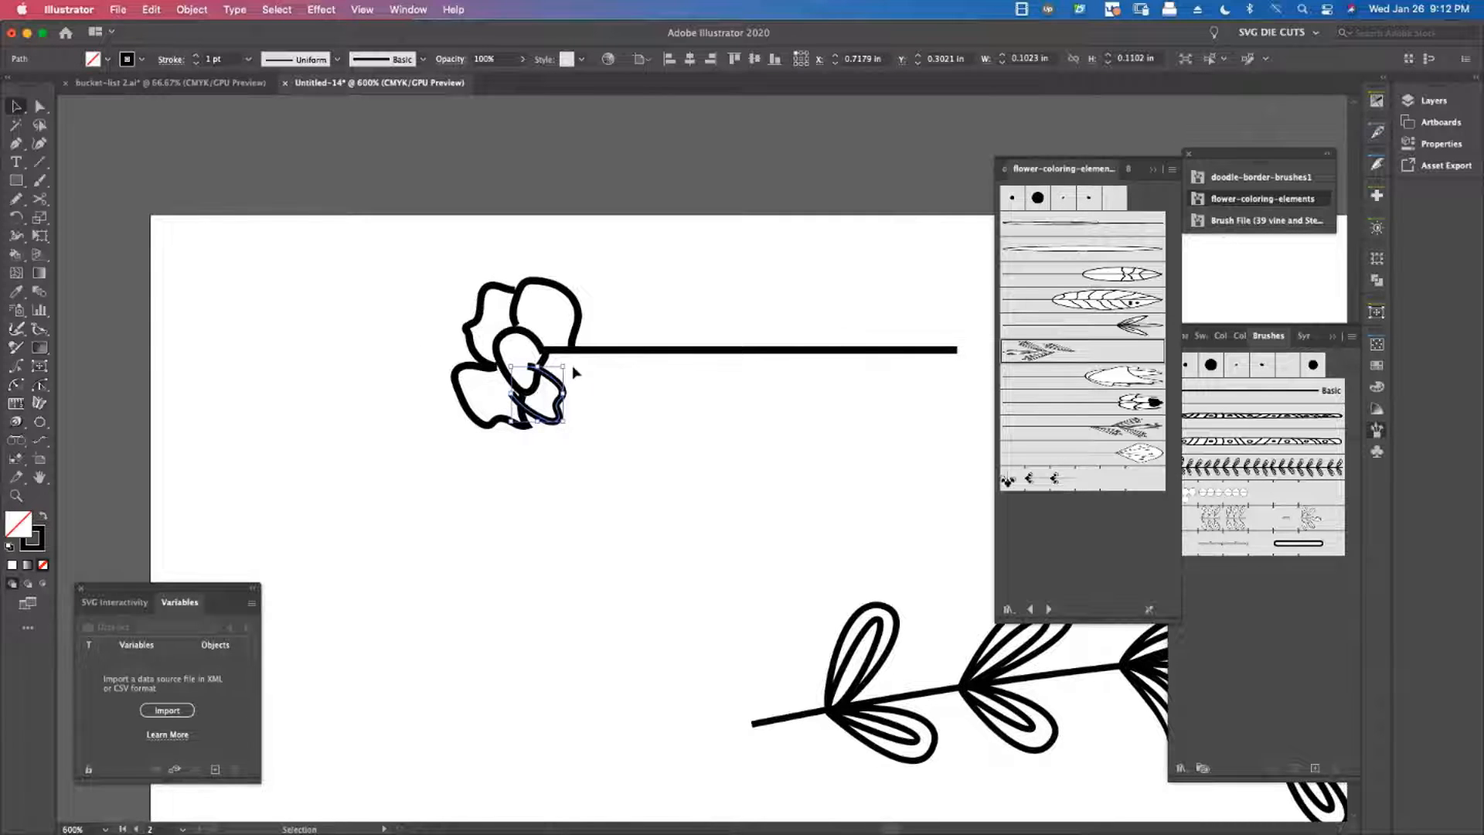
pyautogui.moveTo(574, 371); pyautogui.dragTo(529, 360)
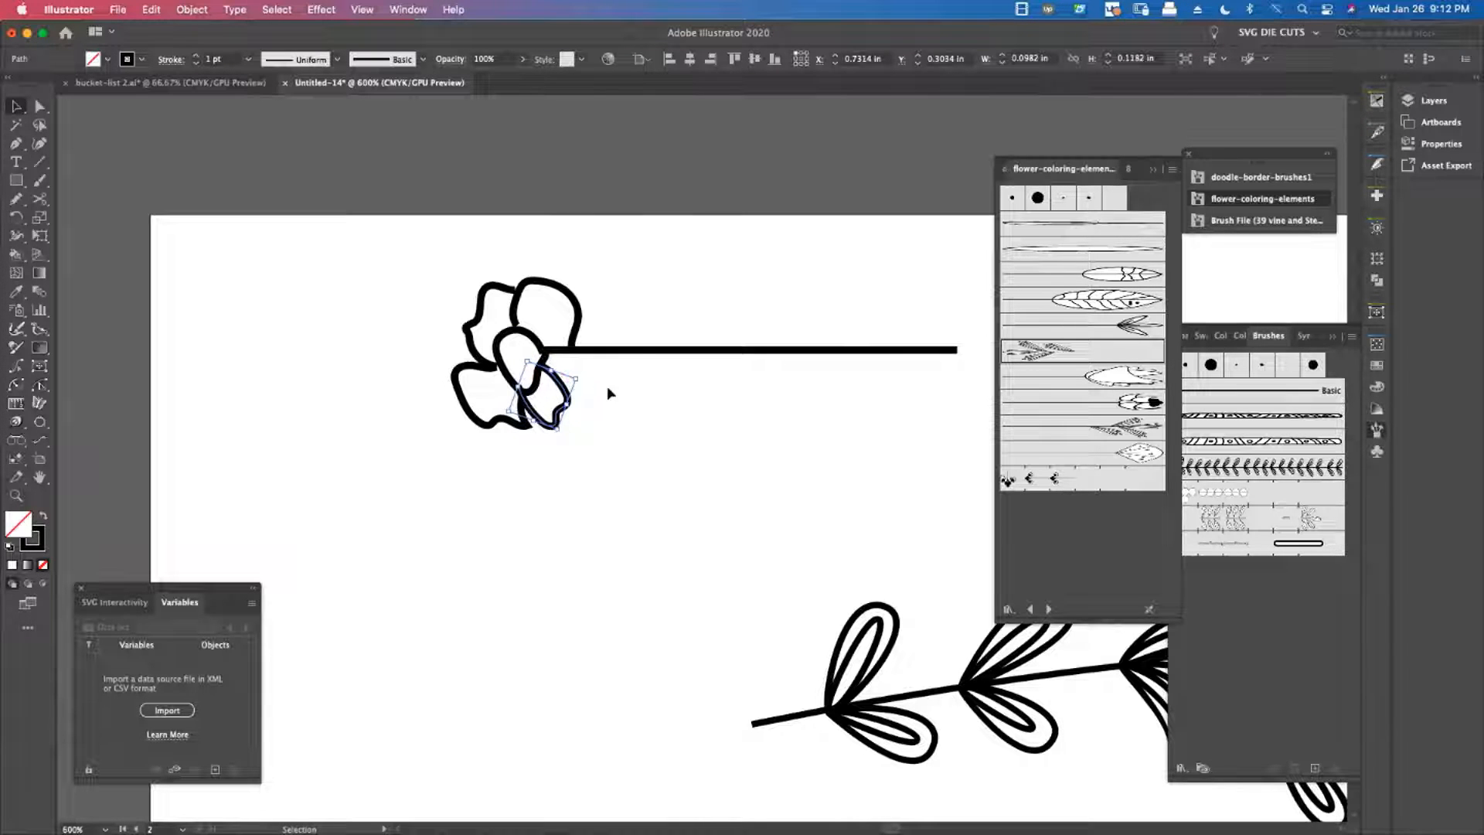
pyautogui.press('Right')
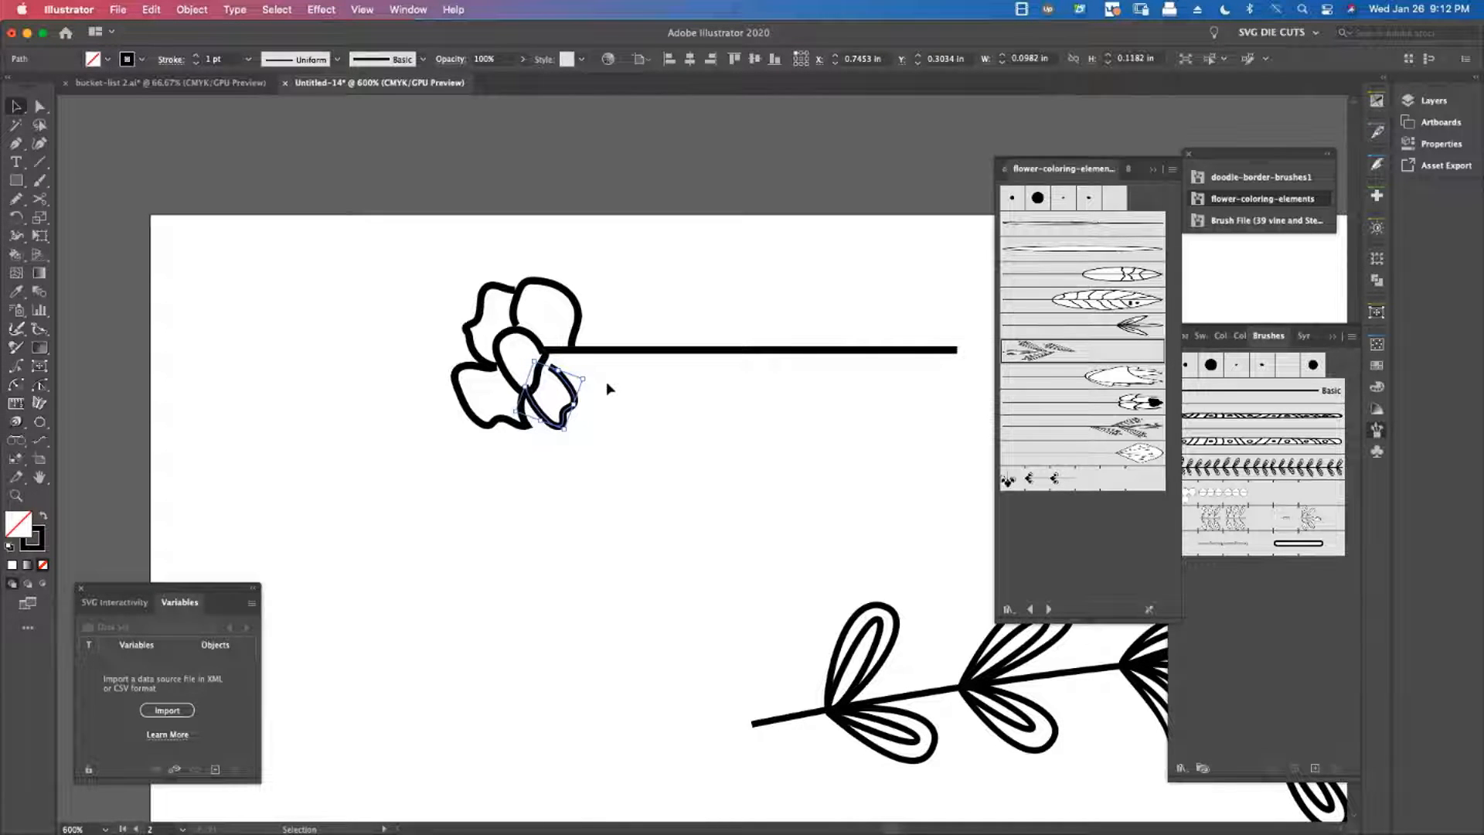
pyautogui.click(628, 378)
# Adjust the lower-right petal's end points so the petal meets the flower center
pyautogui.press('a')
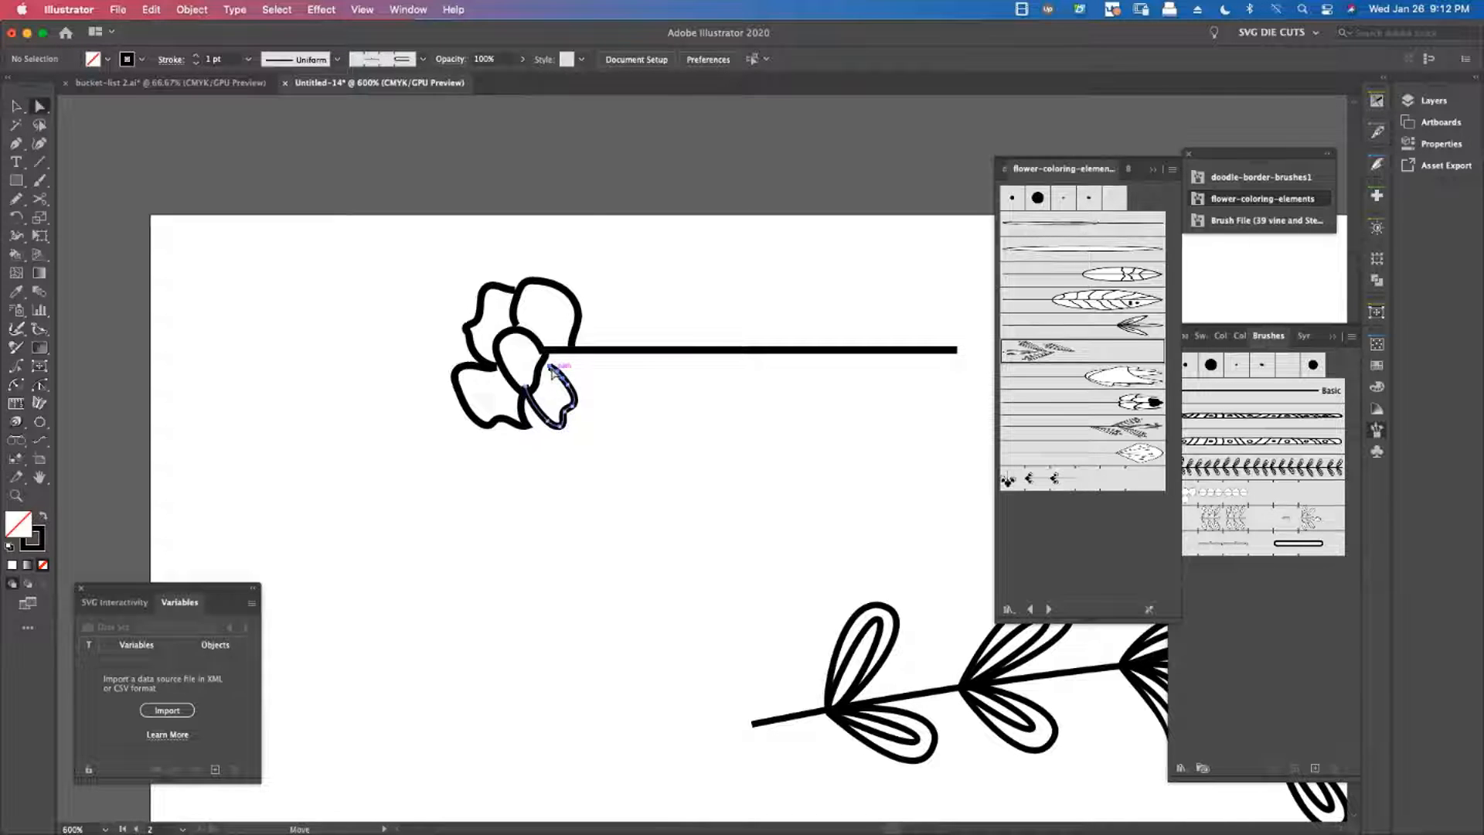
pyautogui.moveTo(551, 367); pyautogui.dragTo(527, 392)
pyautogui.click(597, 383)
pyautogui.click(606, 406)
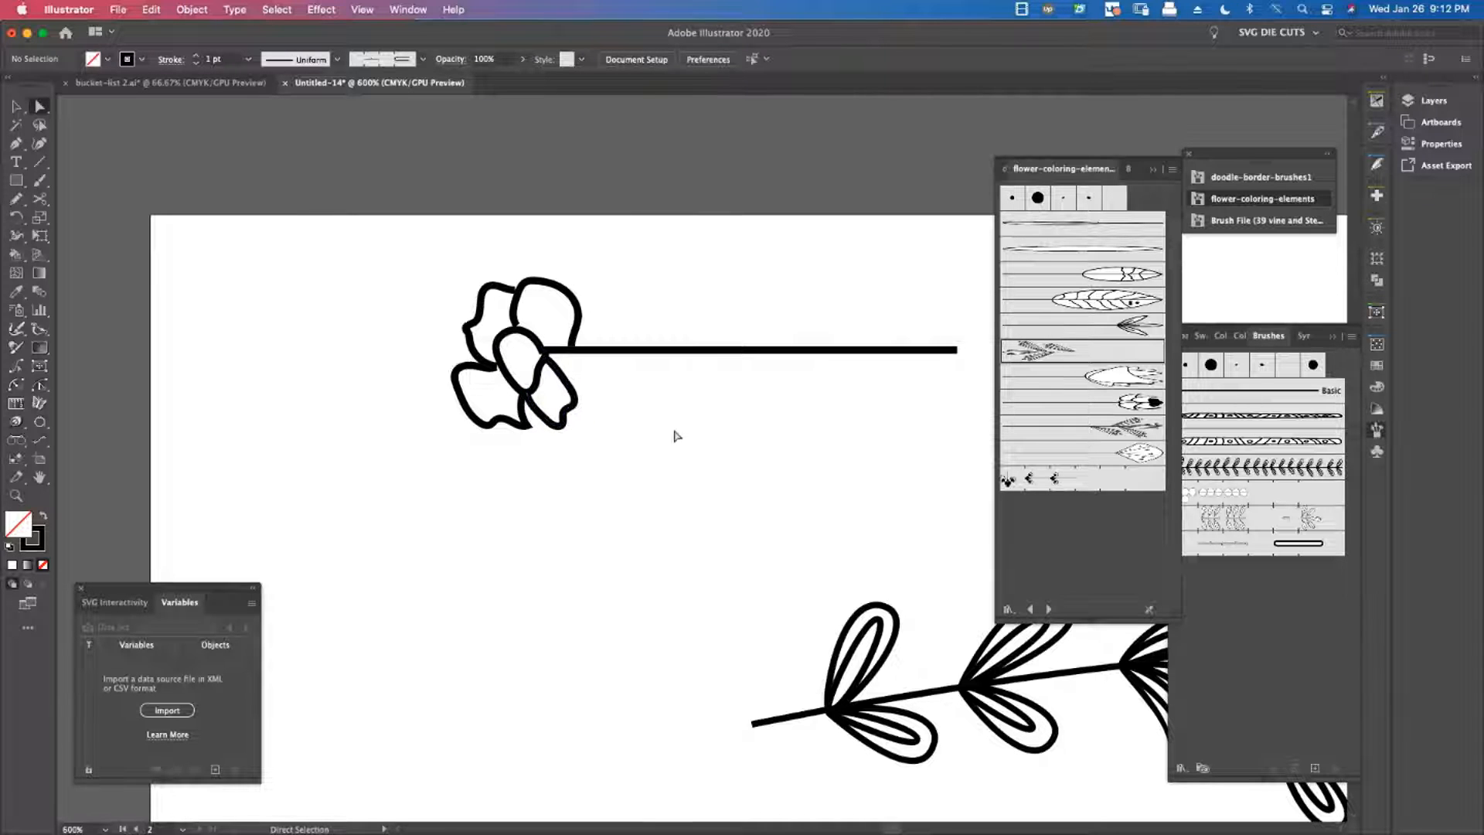
# Draw a small petal about 0.04 by 0.06 in under the line's start and a tiny irregular shape inside the flower center
pyautogui.press('n')
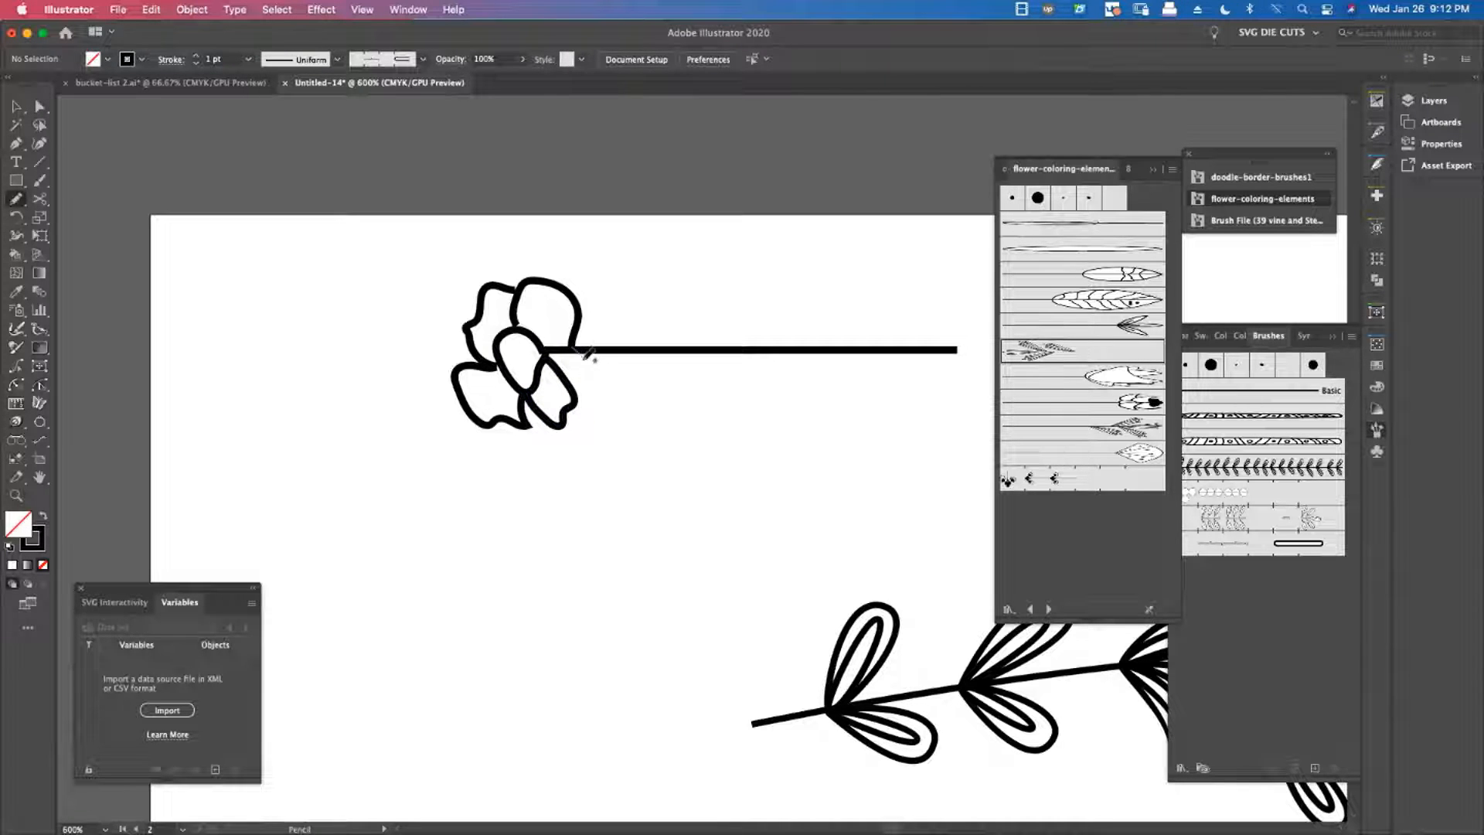
pyautogui.moveTo(576, 372); pyautogui.dragTo(565, 377)
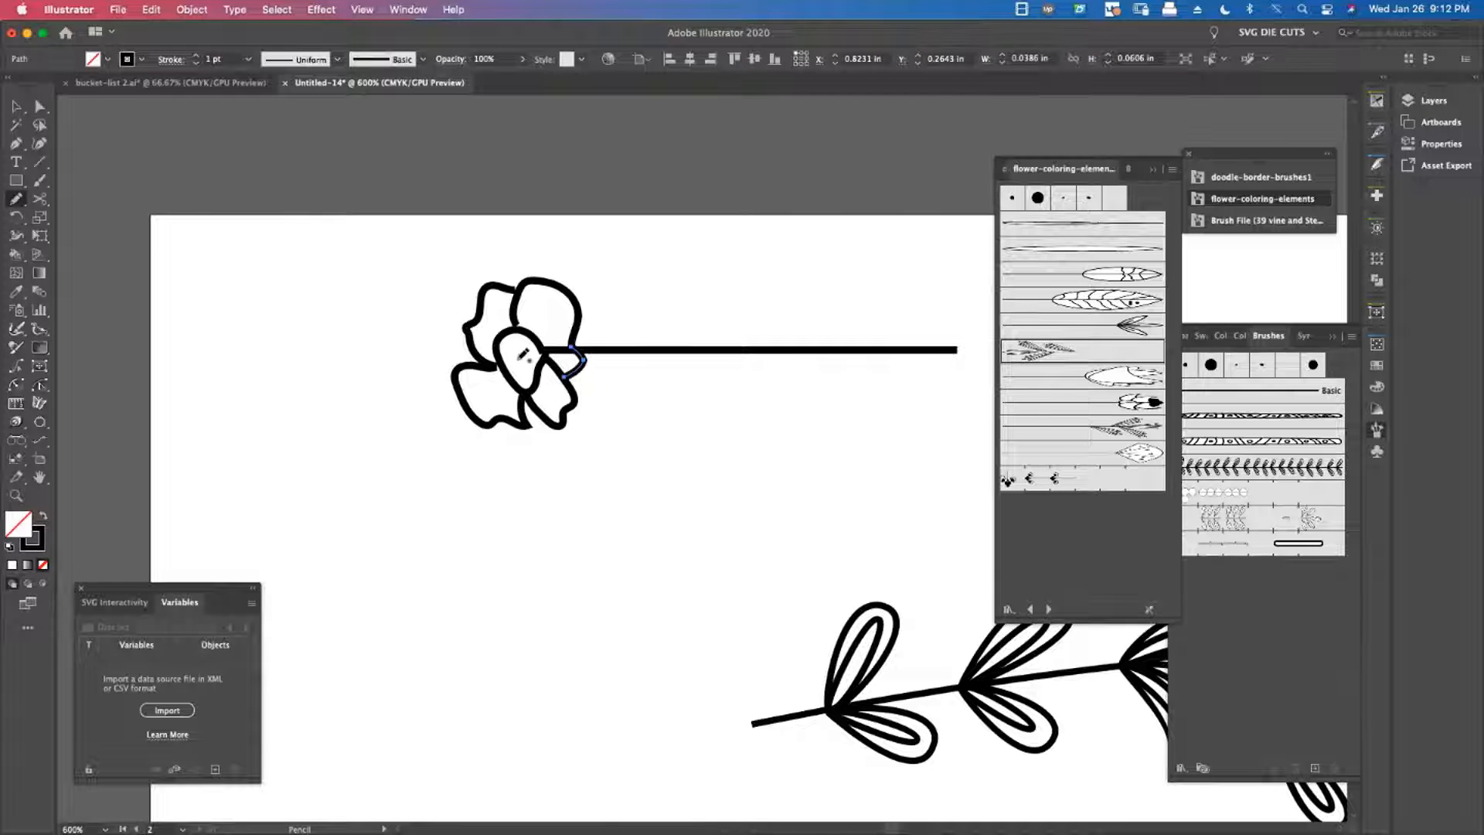
pyautogui.moveTo(521, 359); pyautogui.dragTo(528, 363)
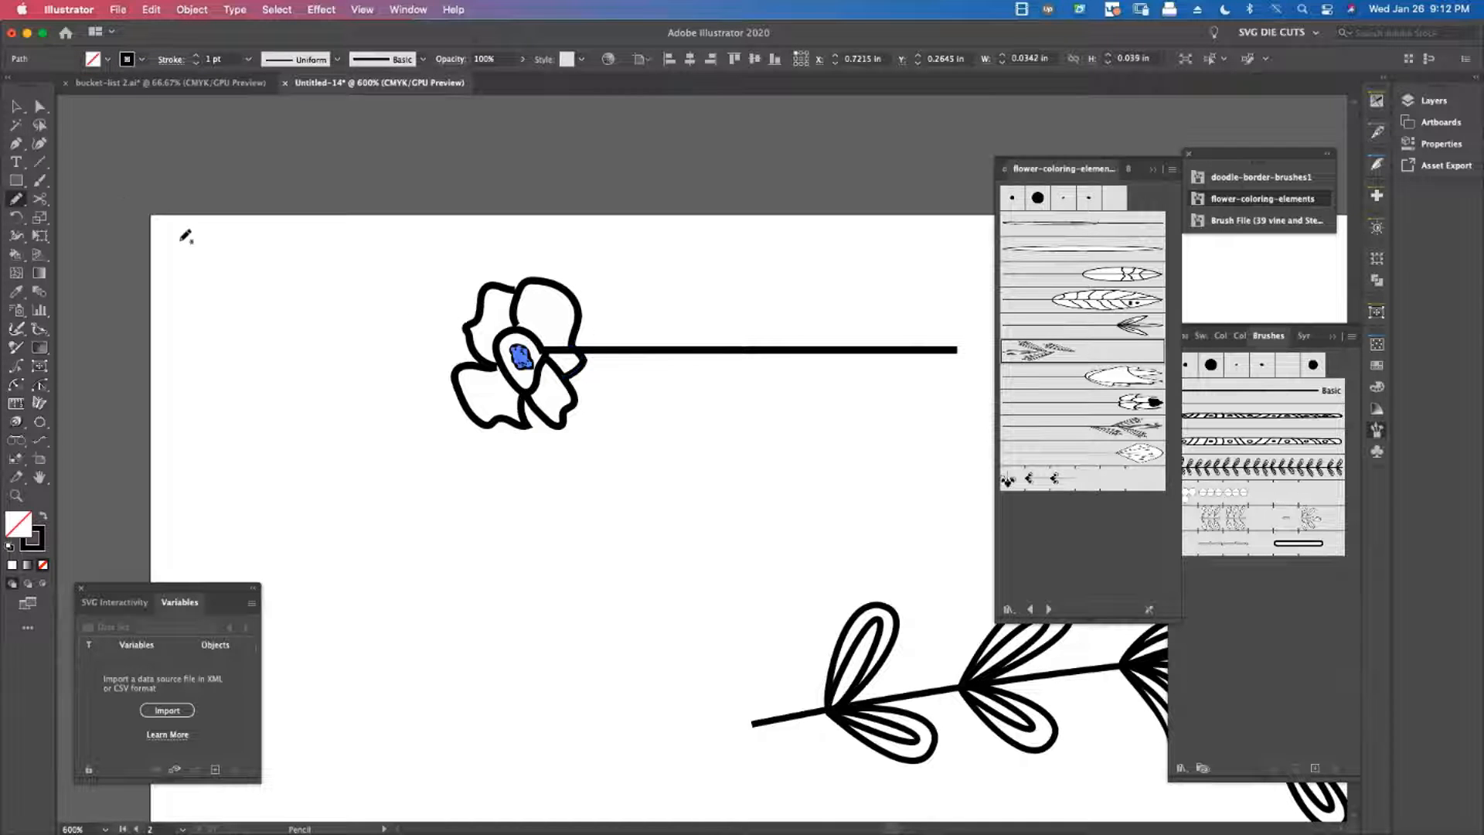
# Set the stroke of the tiny shape inside the flower center to 0.25 pt
pyautogui.click(16, 106)
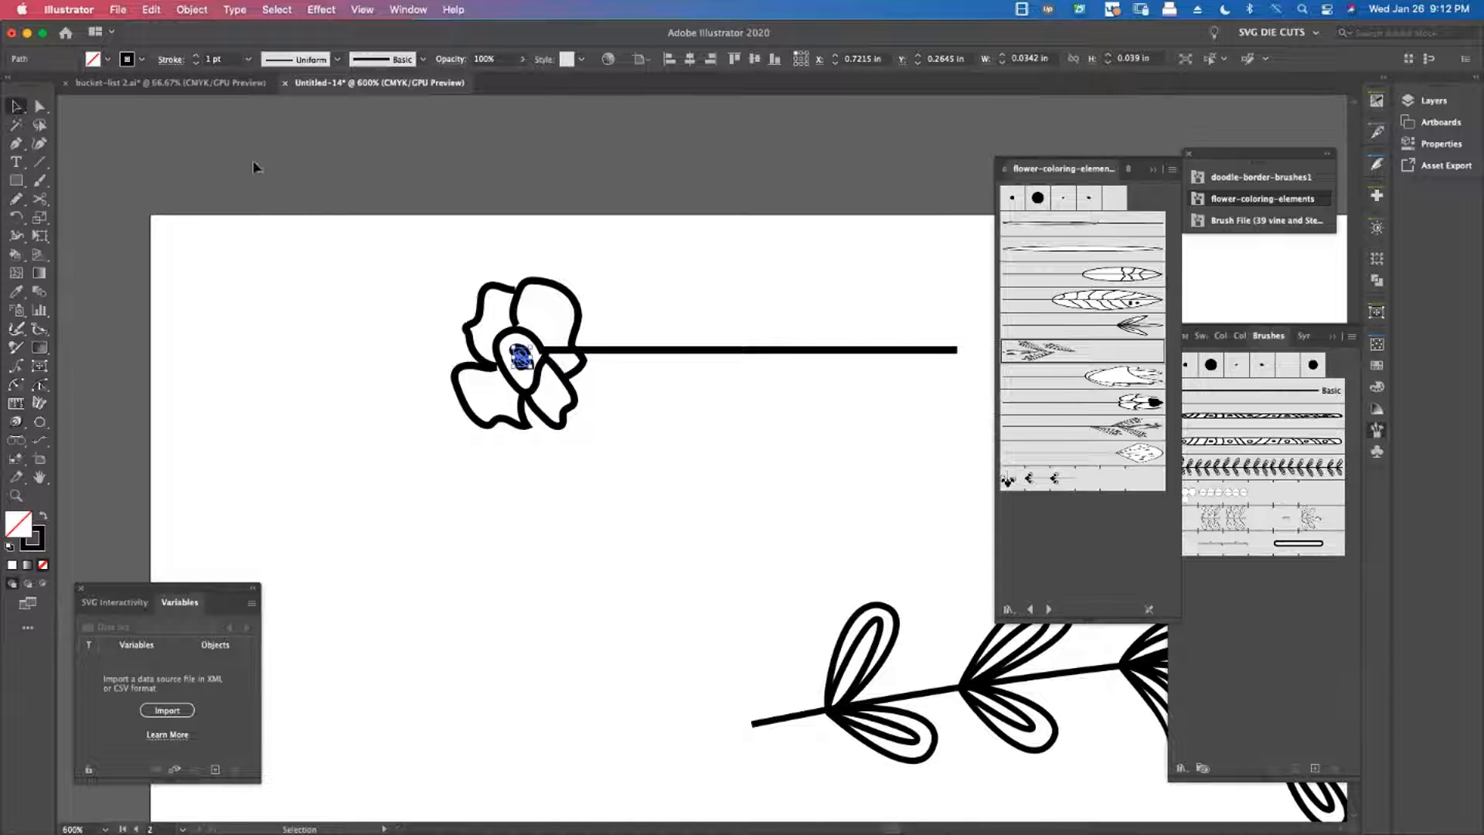
pyautogui.click(196, 63)
pyautogui.click(196, 63)
pyautogui.click(197, 63)
pyautogui.click(326, 292)
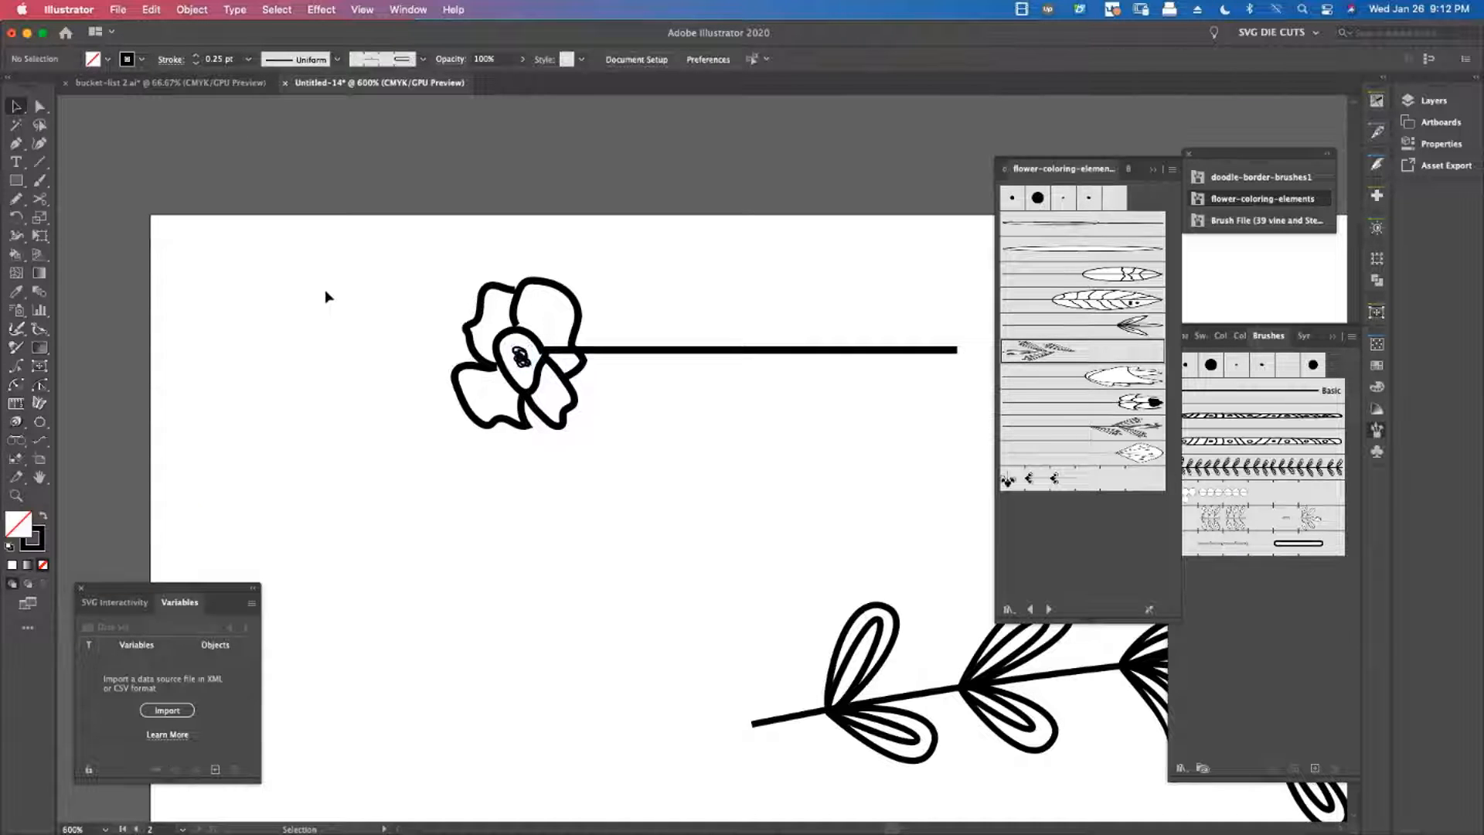
pyautogui.press('super+Tab')
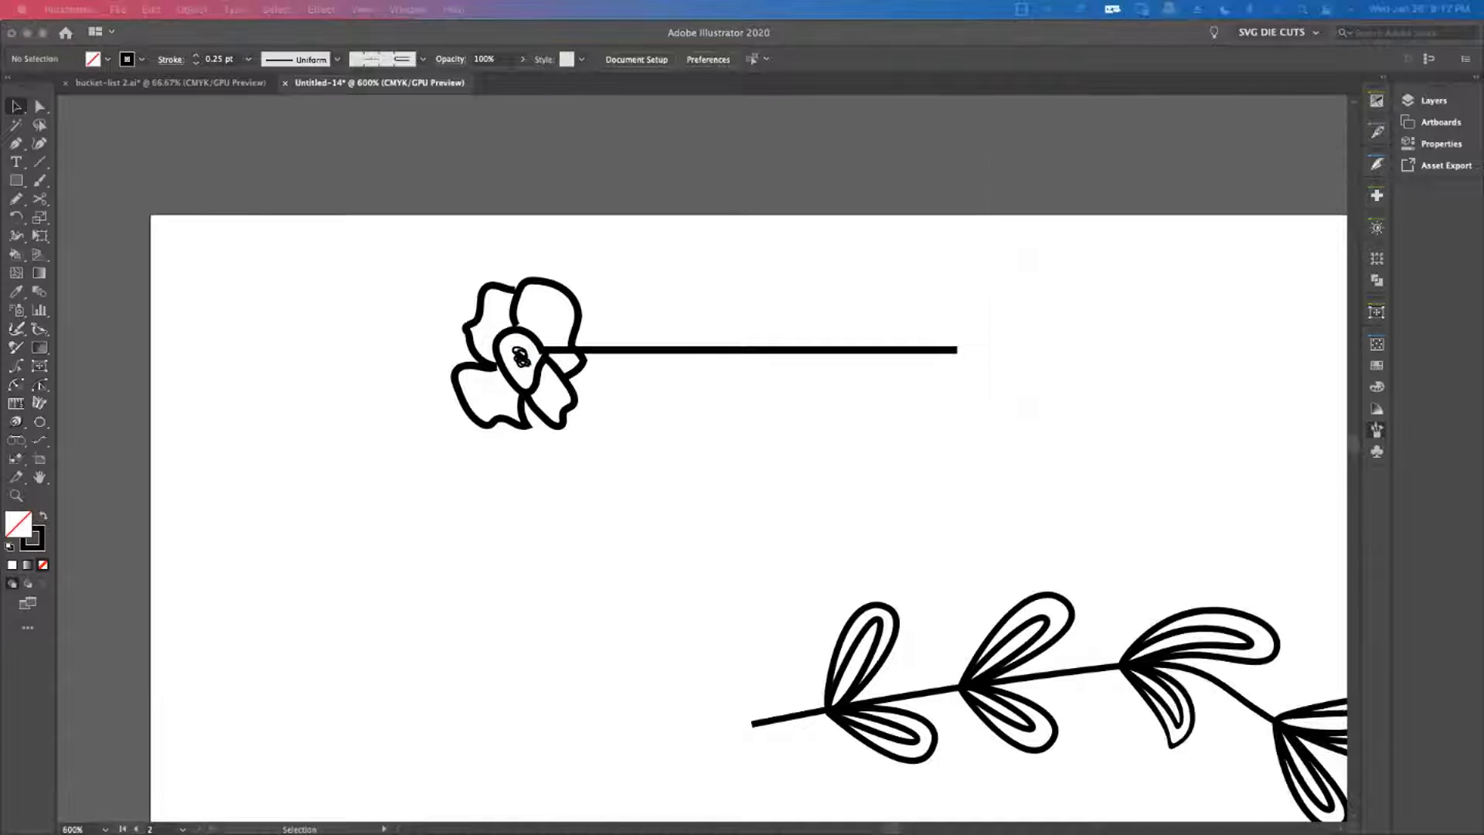
pyautogui.click(503, 543)
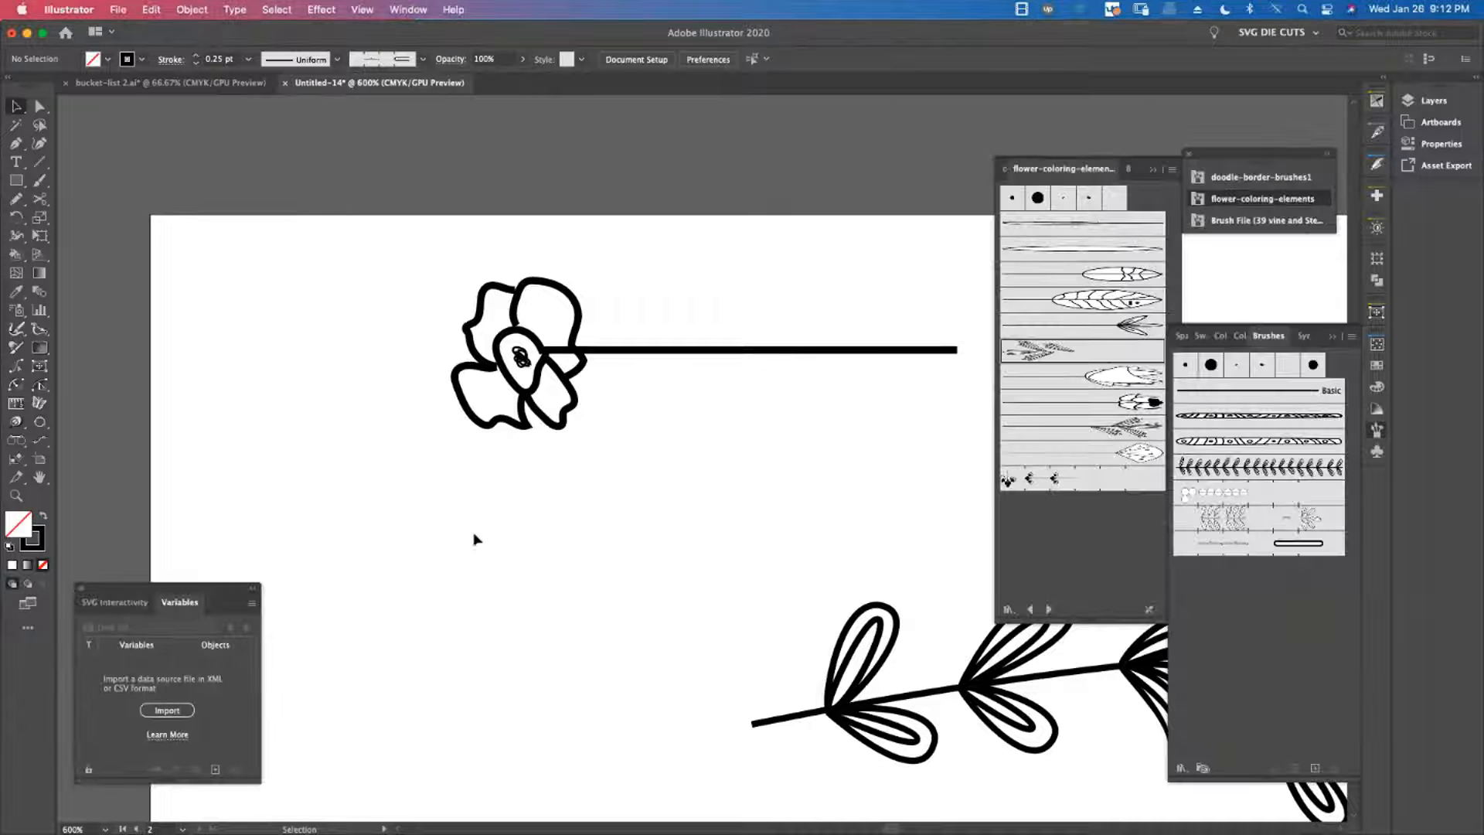
# Shorten the horizontal line from its free end and move it clear of the flower
pyautogui.click(651, 354)
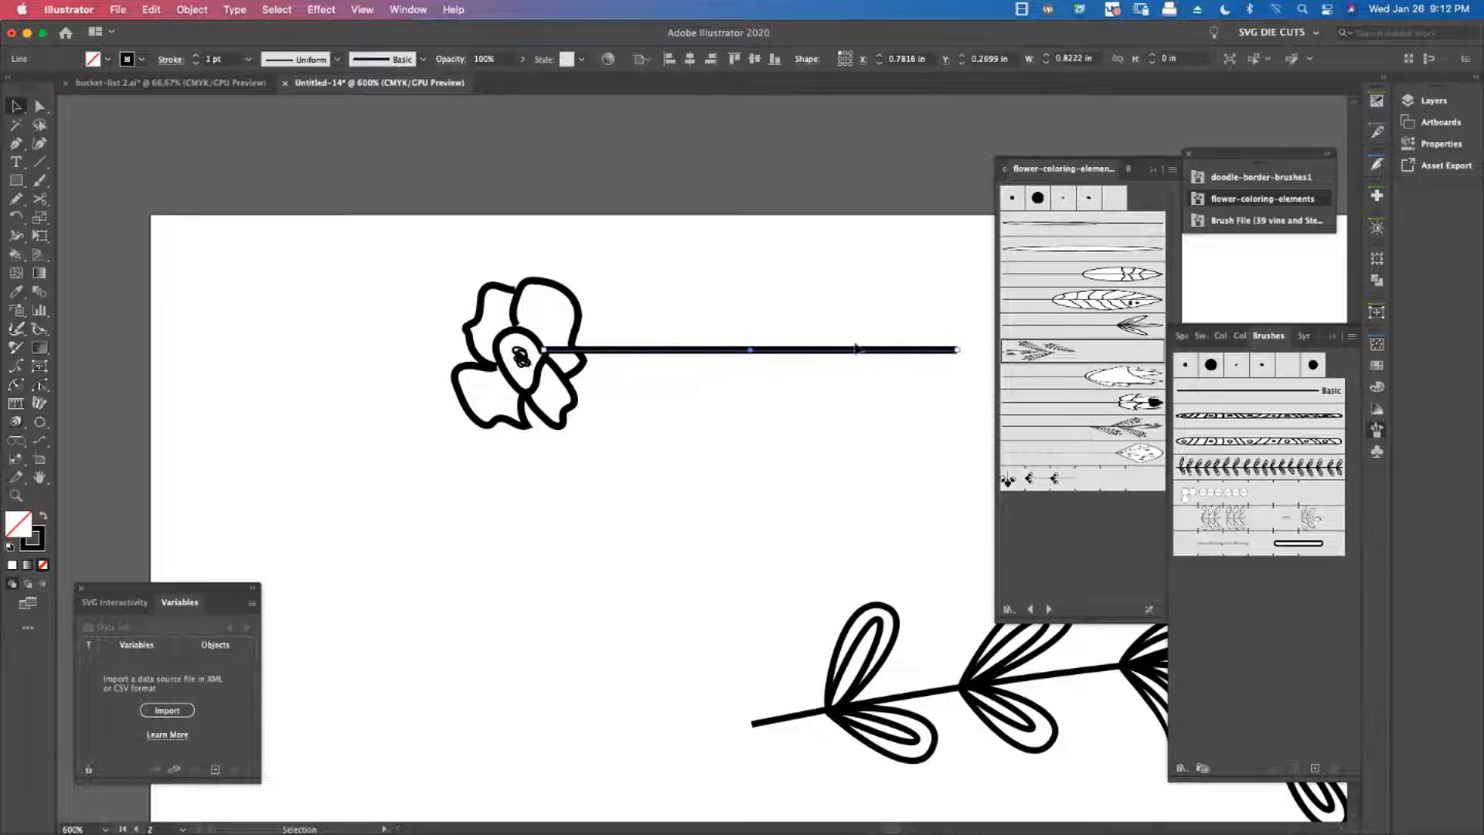
pyautogui.moveTo(959, 353); pyautogui.dragTo(655, 351)
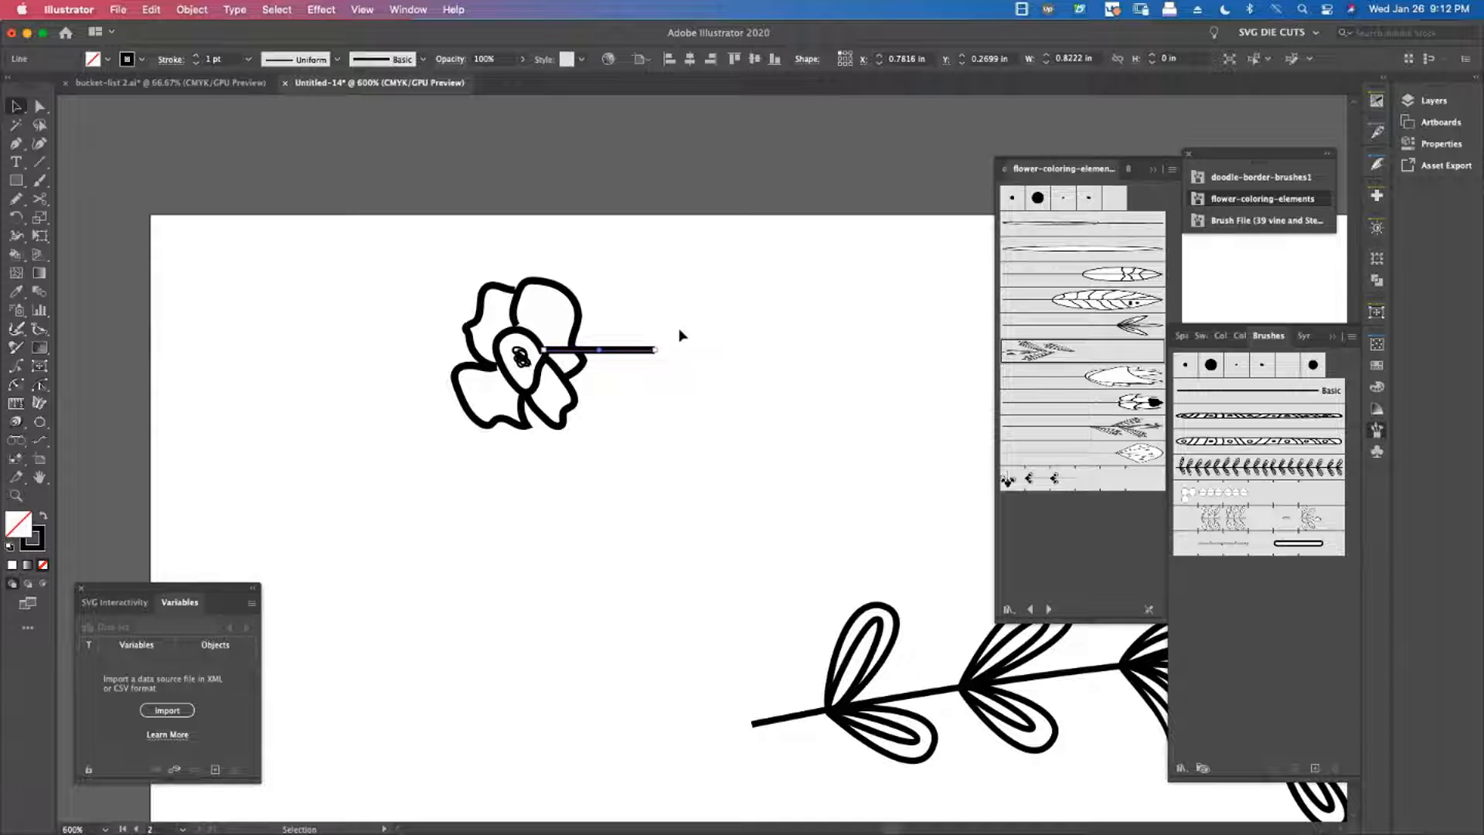
pyautogui.click(696, 318)
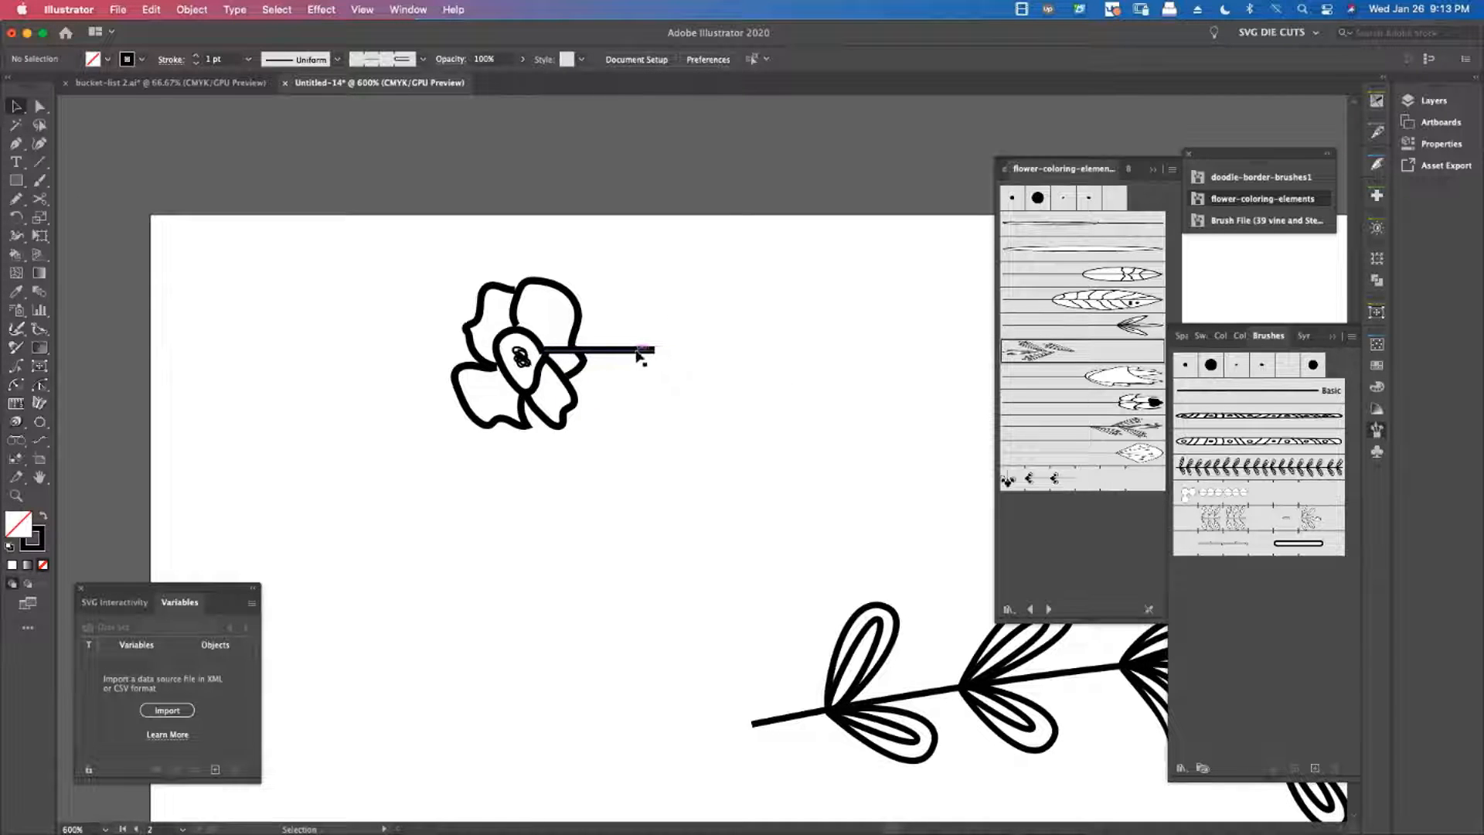
pyautogui.moveTo(651, 349); pyautogui.dragTo(812, 348)
pyautogui.click(596, 343)
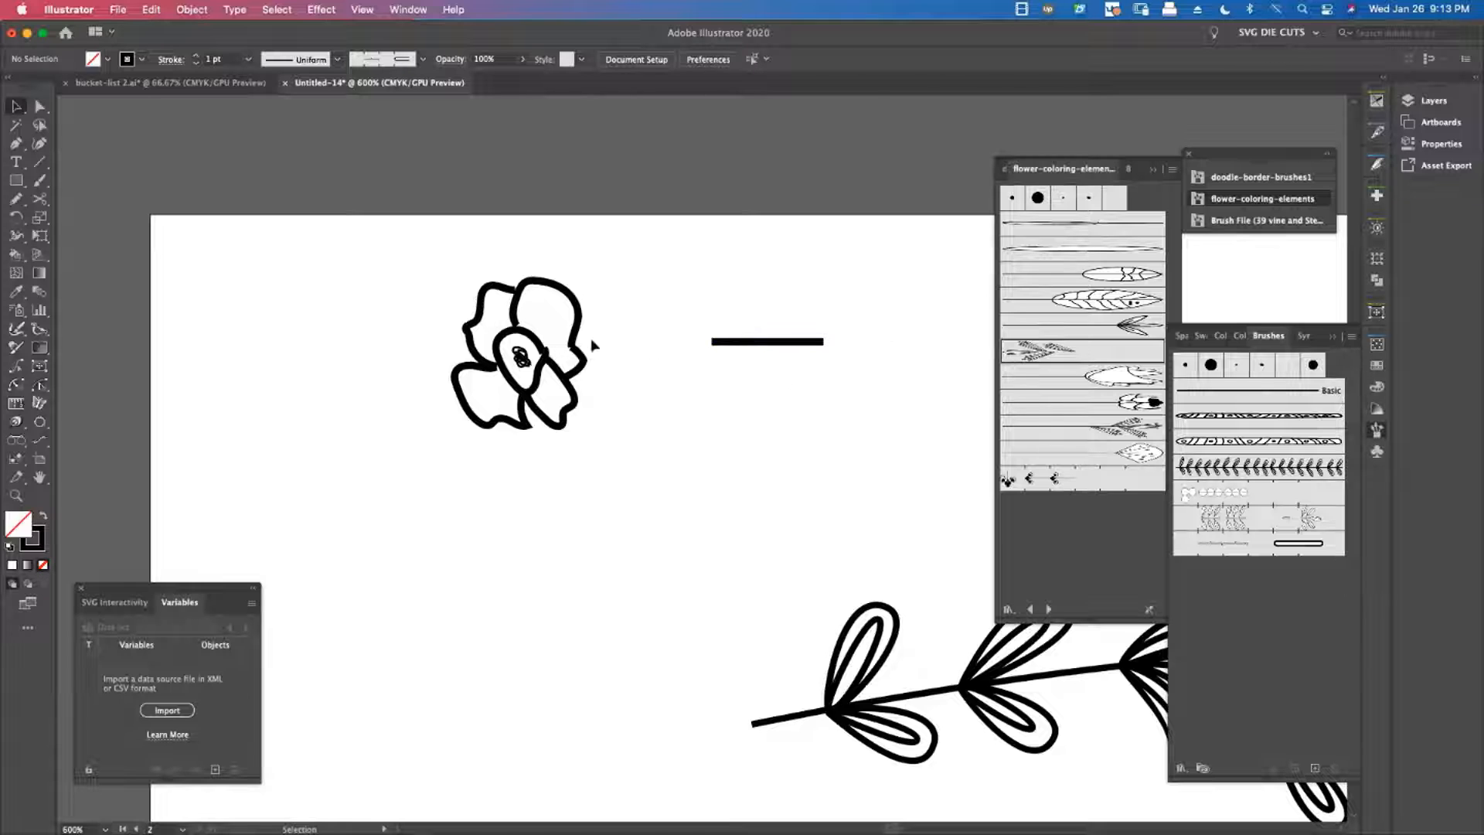
# Group the flower's paths, move the short line above it, and place a duplicate flower to its right
pyautogui.moveTo(429, 263); pyautogui.dragTo(619, 457)
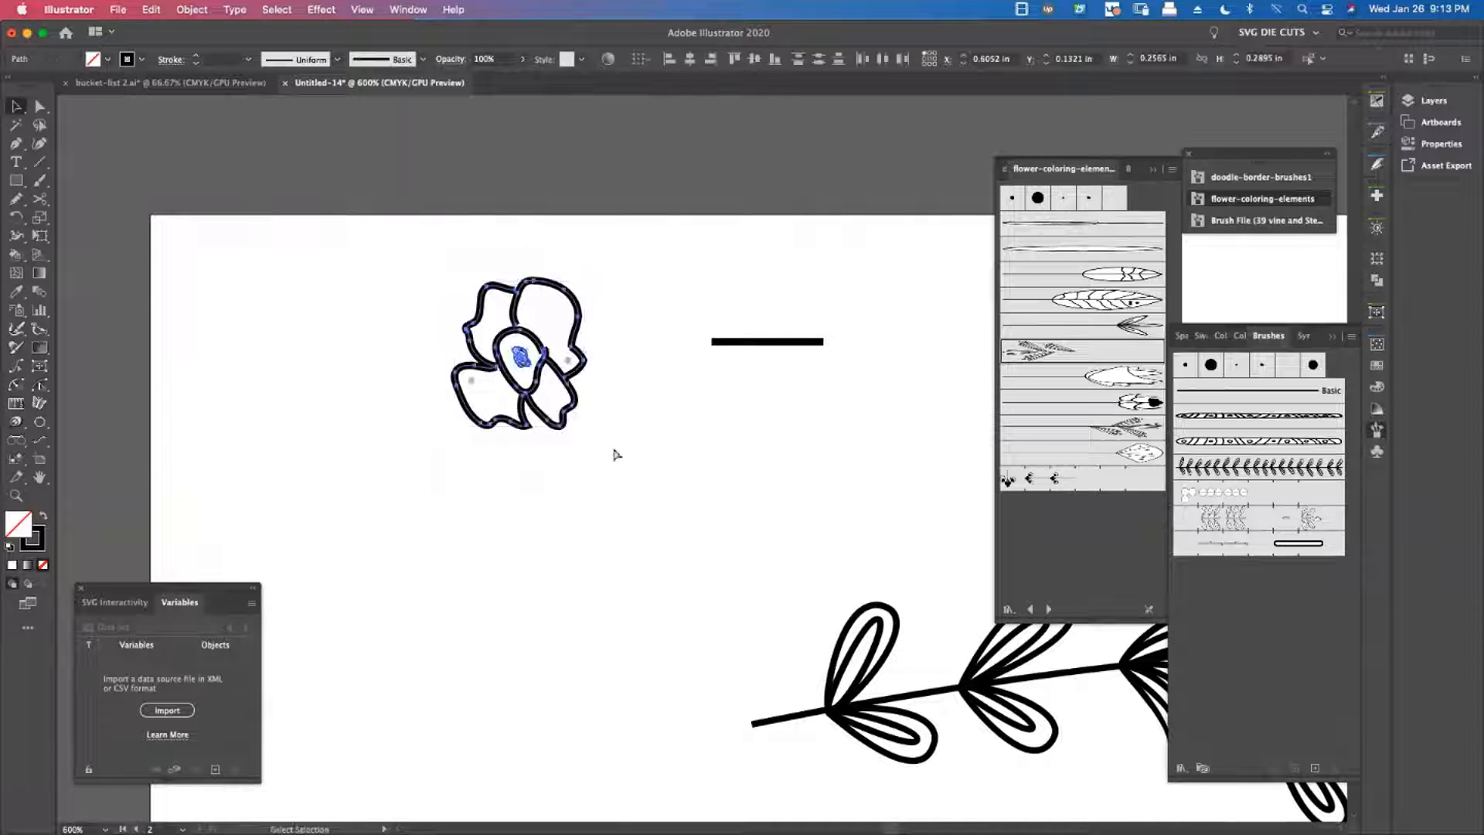
pyautogui.press('super+g')
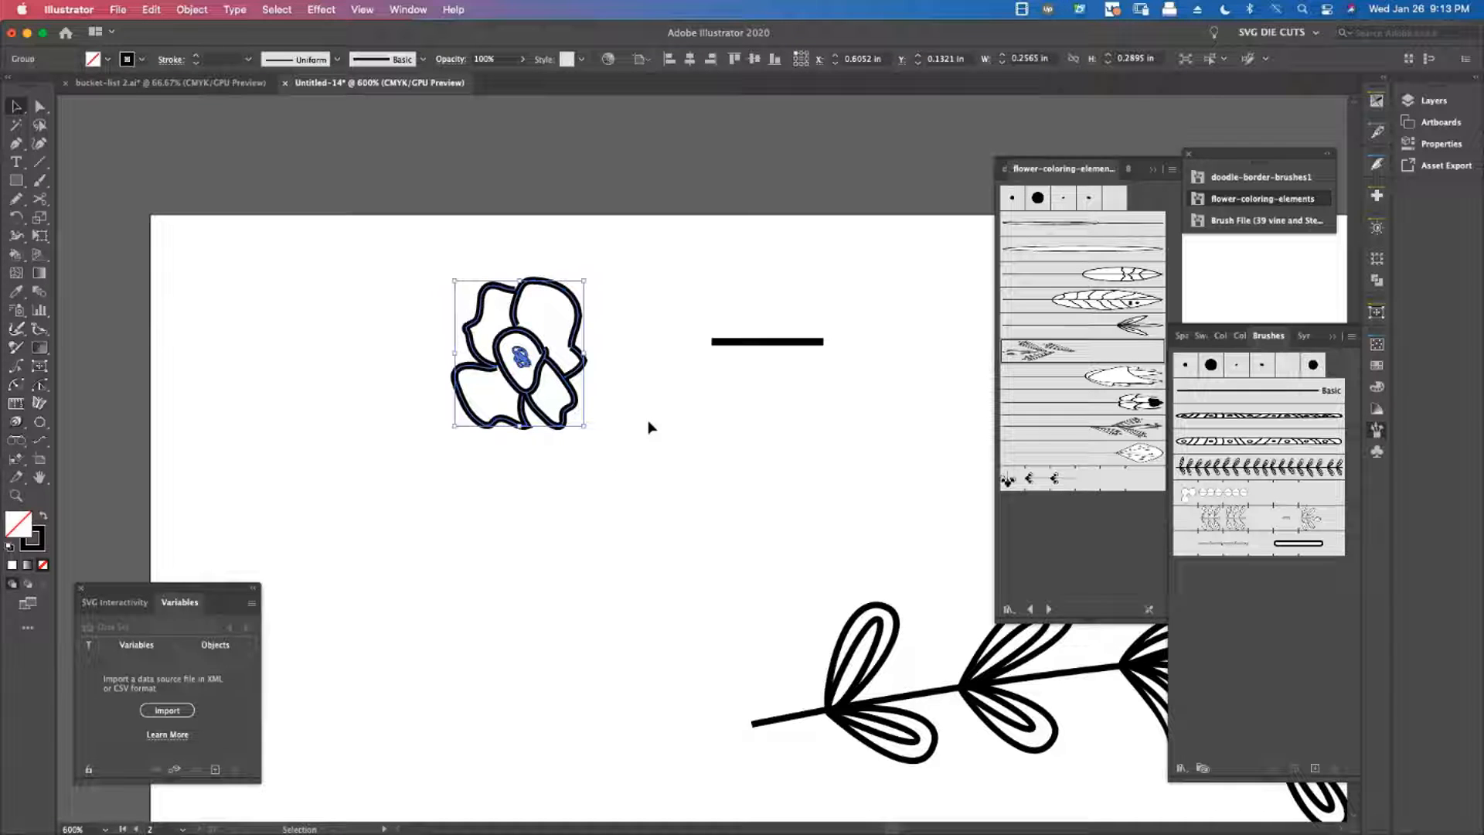
pyautogui.moveTo(747, 344); pyautogui.dragTo(636, 240)
pyautogui.click(576, 331)
pyautogui.moveTo(576, 330); pyautogui.dragTo(841, 338)
pyautogui.click(758, 251)
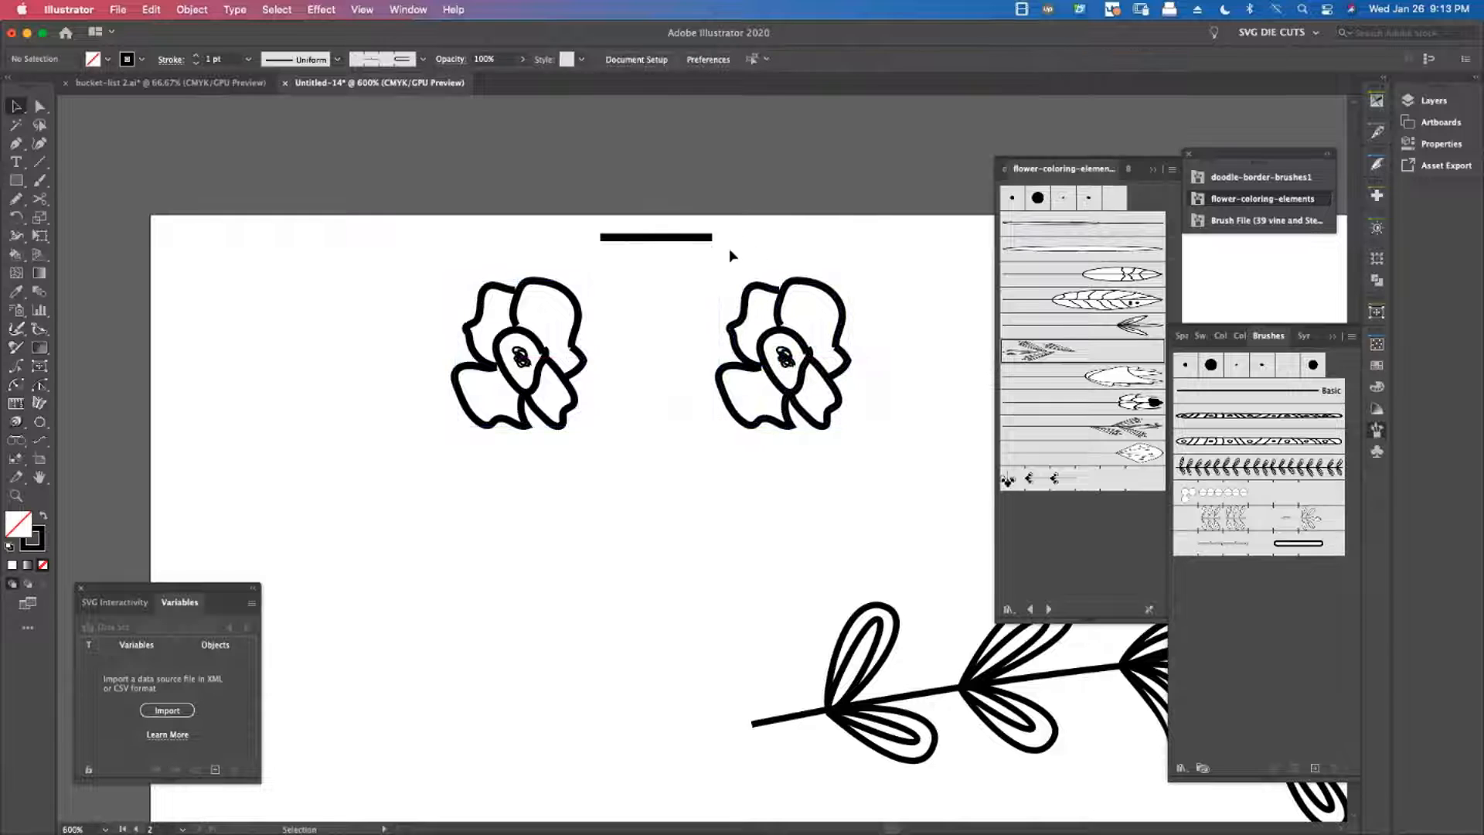
# Rotate the duplicate flower about half a turn
pyautogui.click(800, 286)
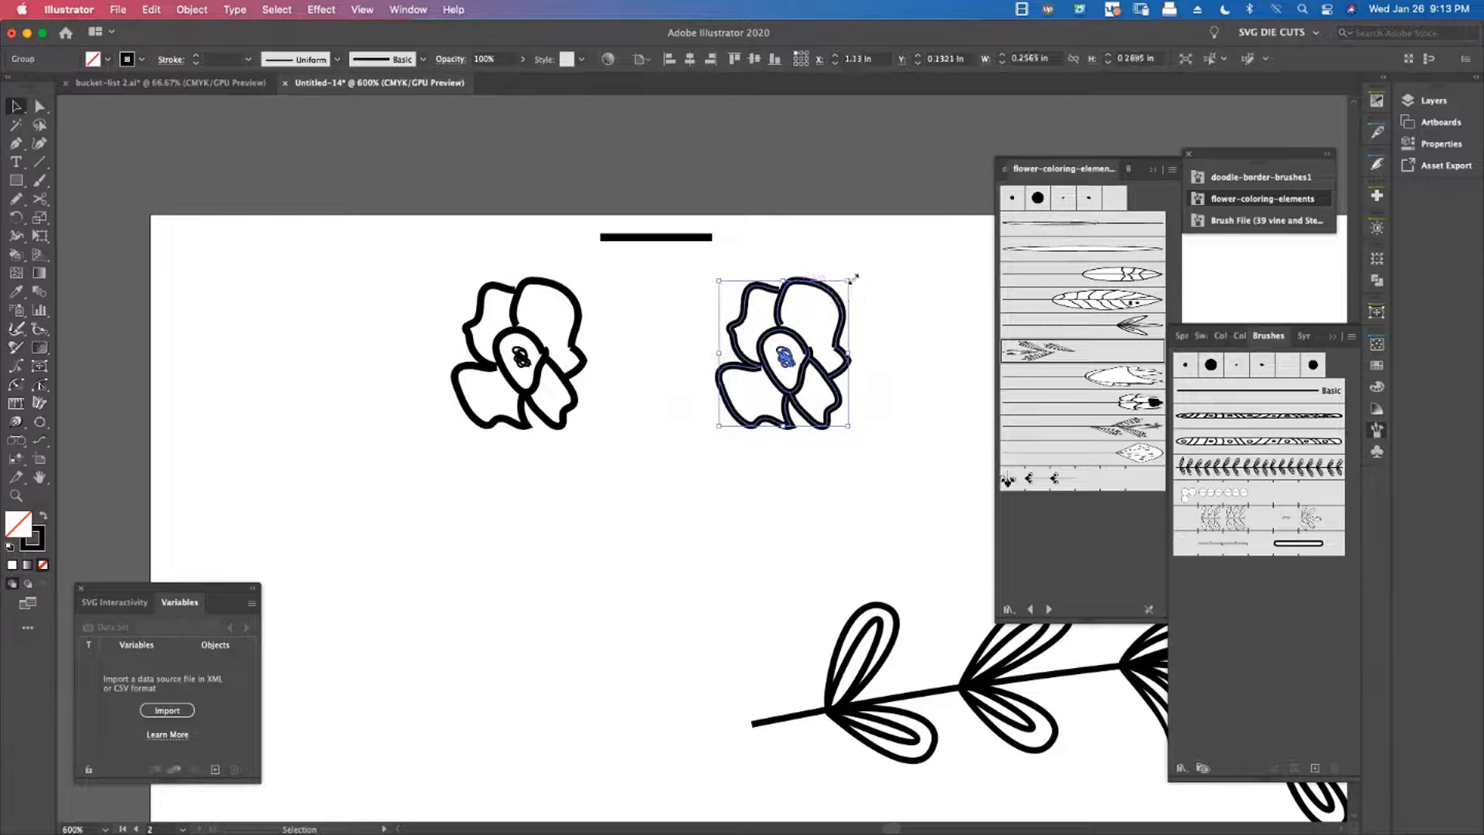
pyautogui.moveTo(855, 276); pyautogui.dragTo(684, 423)
pyautogui.click(776, 238)
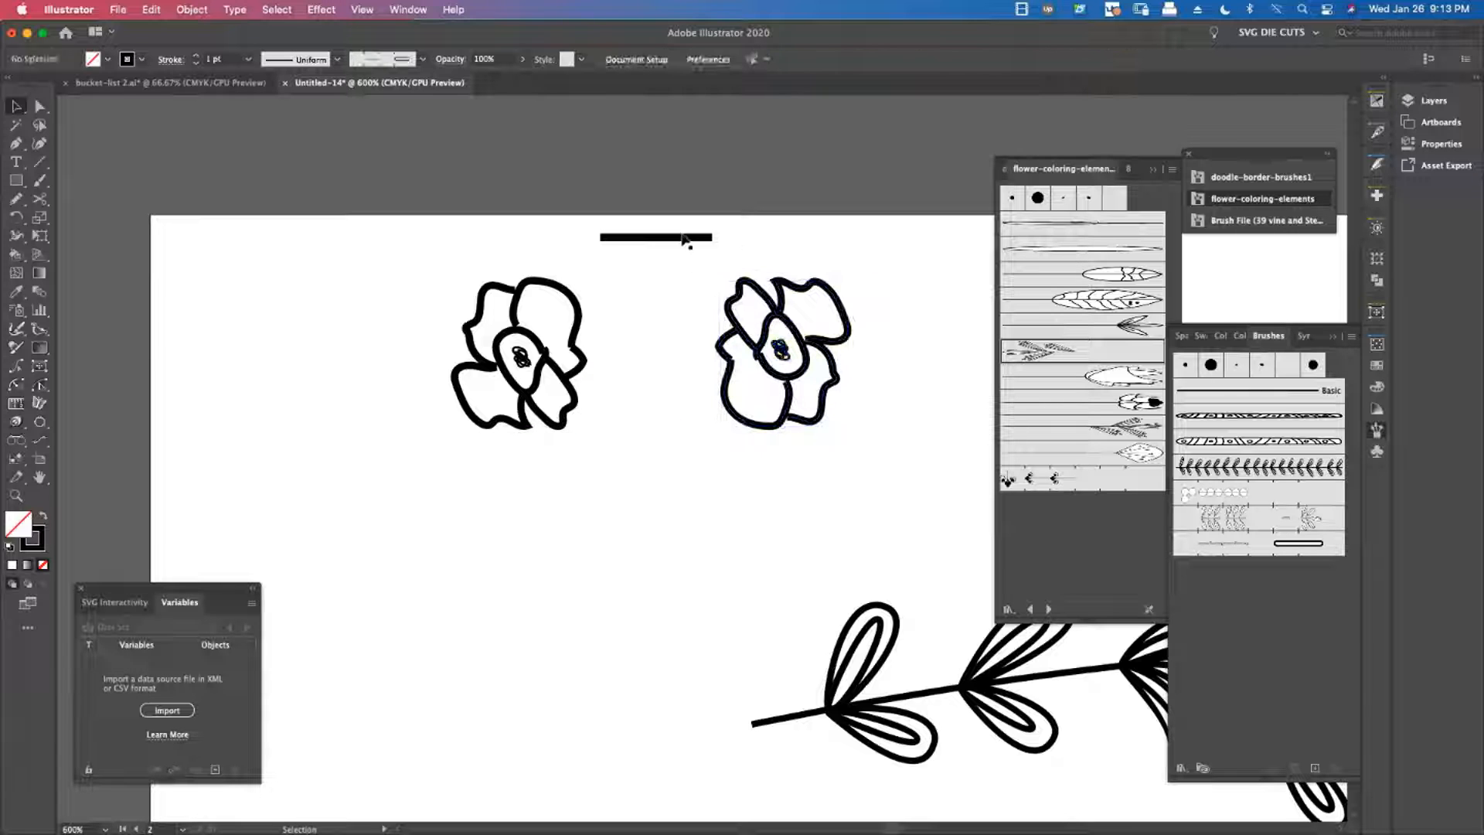
# Place the line between the two flowers so that it connects their centers
pyautogui.click(679, 239)
pyautogui.moveTo(680, 239); pyautogui.dragTo(762, 356)
pyautogui.click(668, 285)
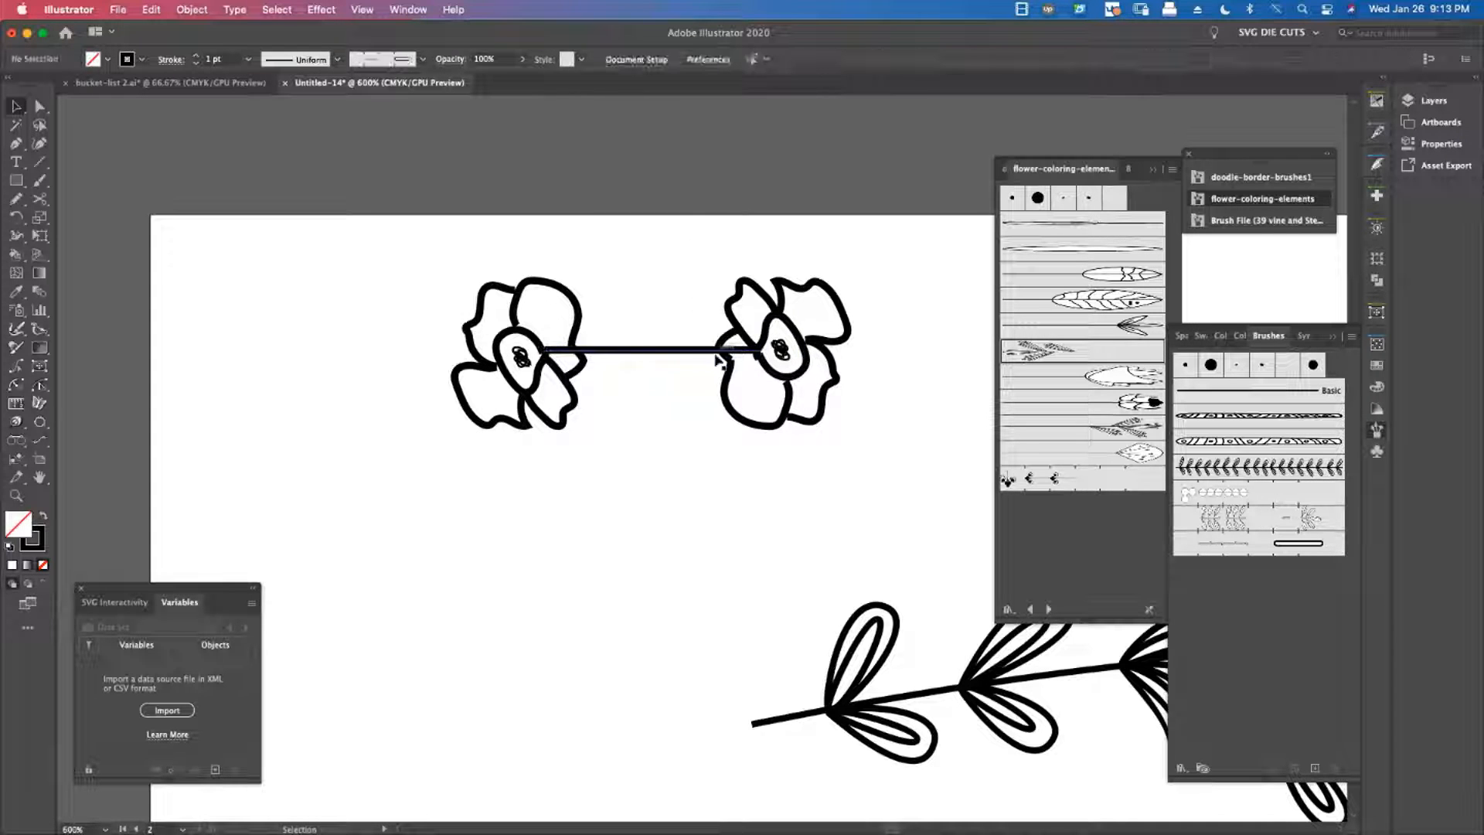
pyautogui.click(525, 354)
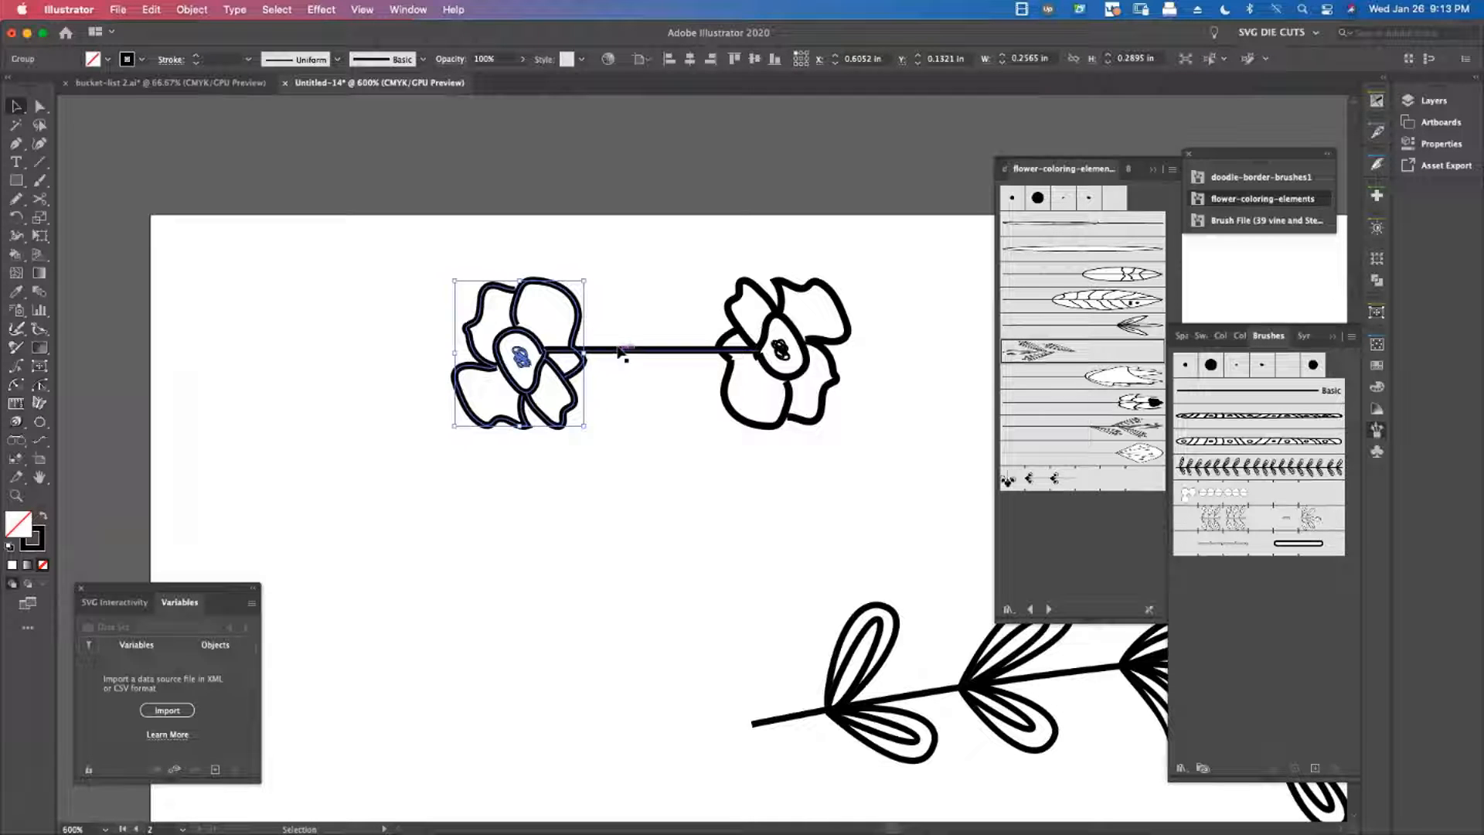
pyautogui.click(621, 352)
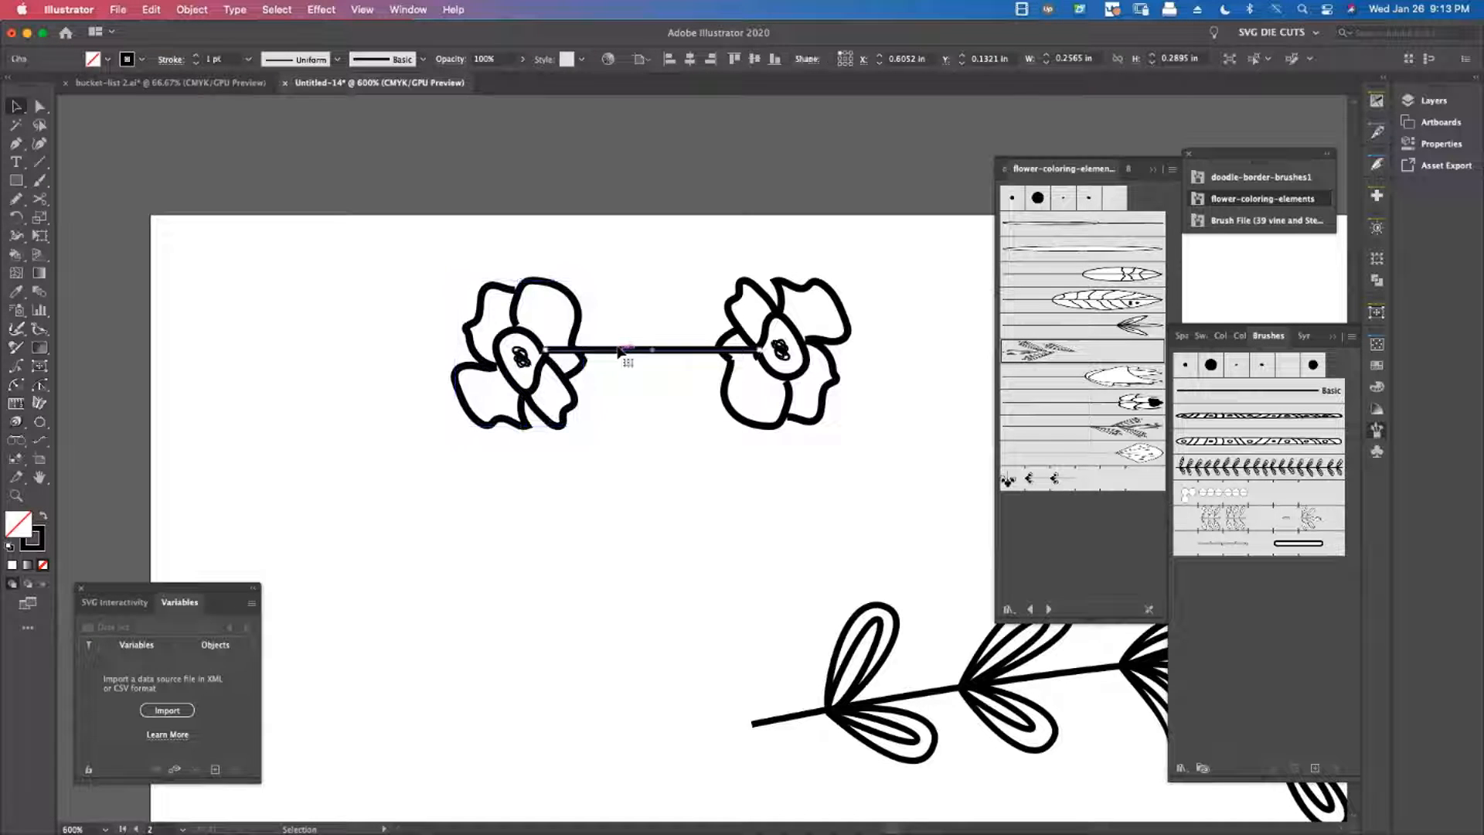
pyautogui.click(607, 279)
pyautogui.moveTo(431, 232); pyautogui.dragTo(606, 476)
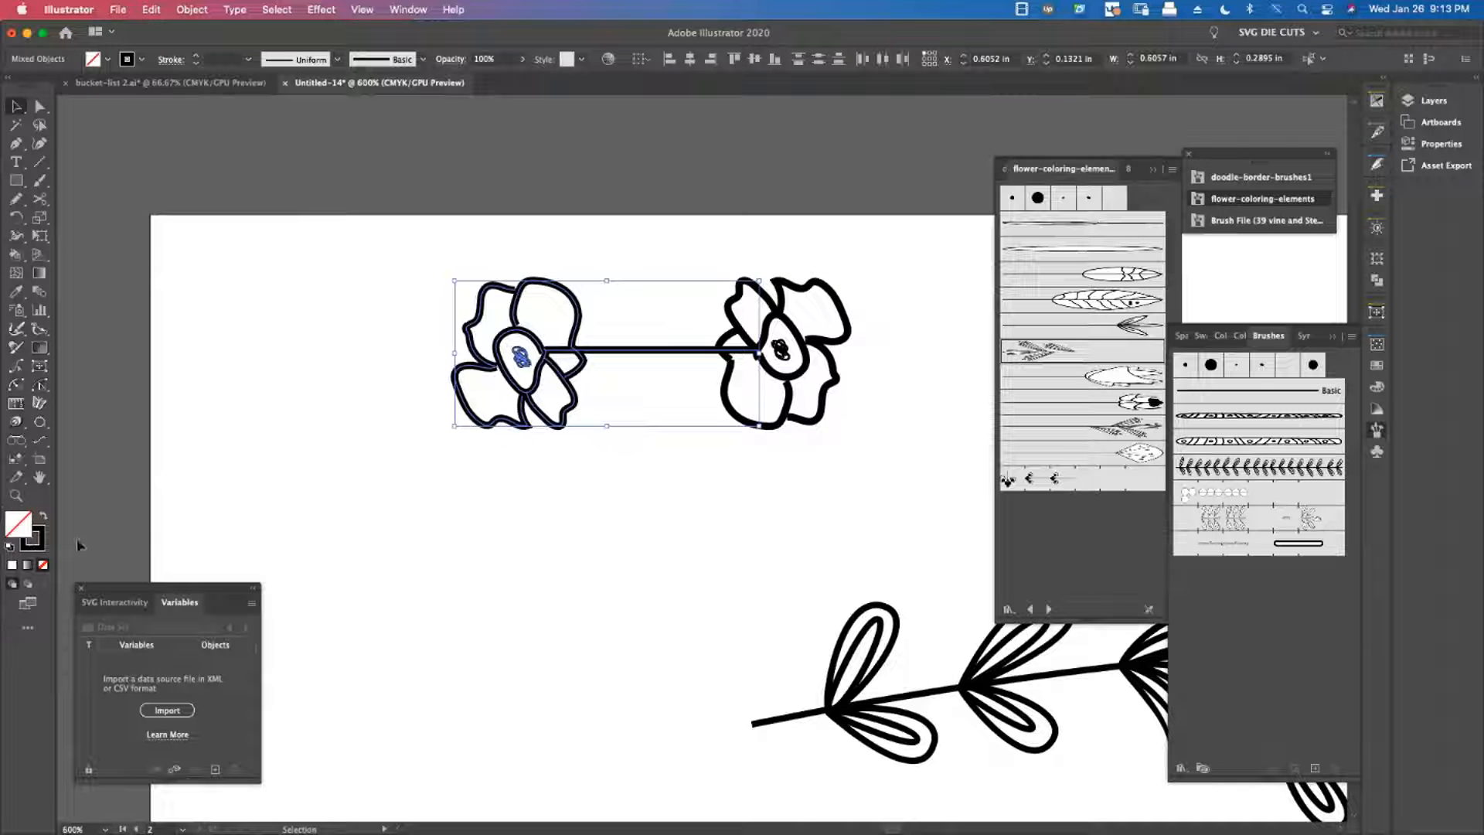
pyautogui.click(618, 576)
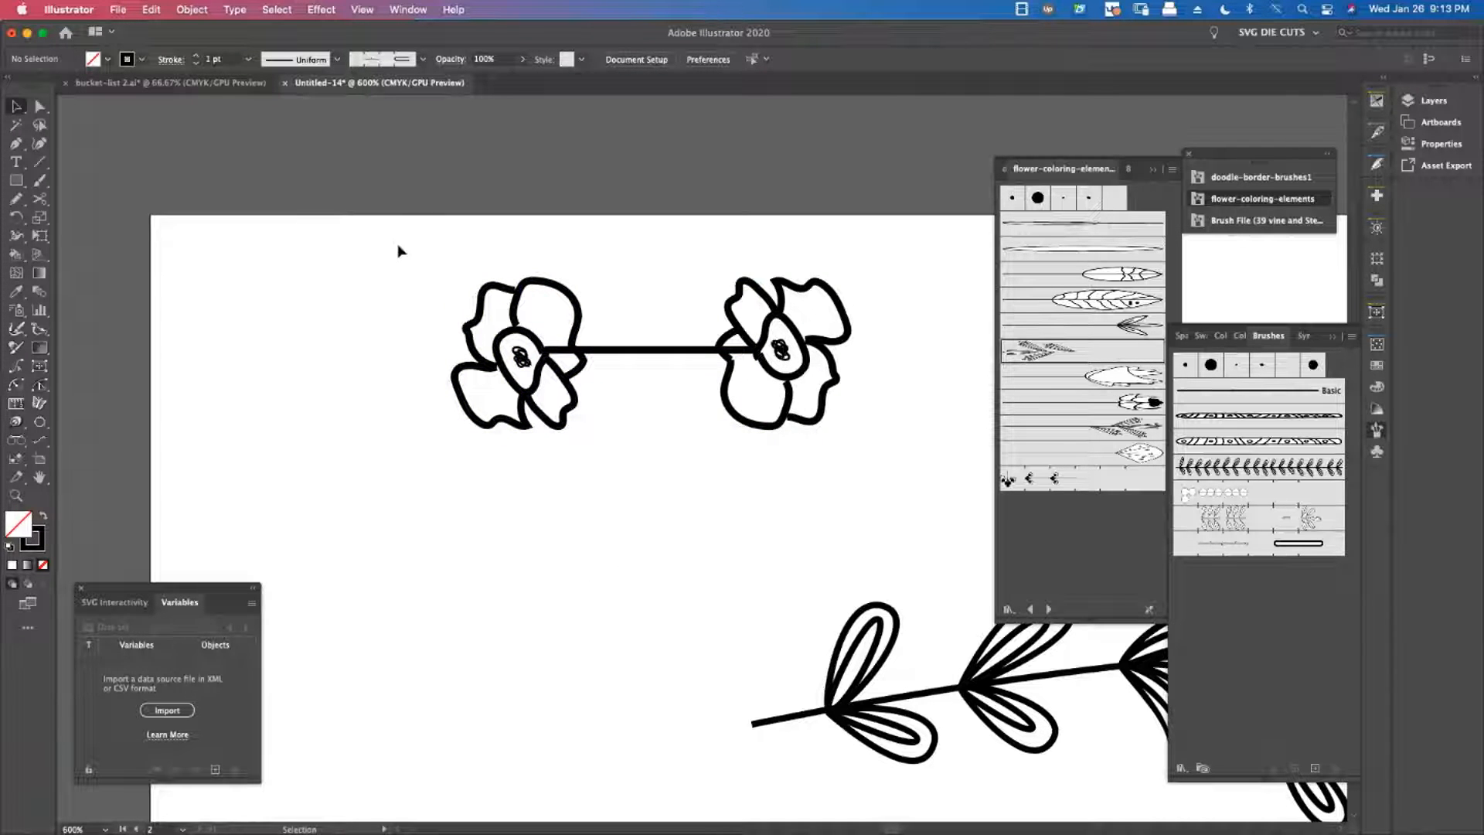
# Group both flowers with the connecting line and scale the group down to about 0.14 by 0.05 in
pyautogui.moveTo(398, 249); pyautogui.dragTo(901, 490)
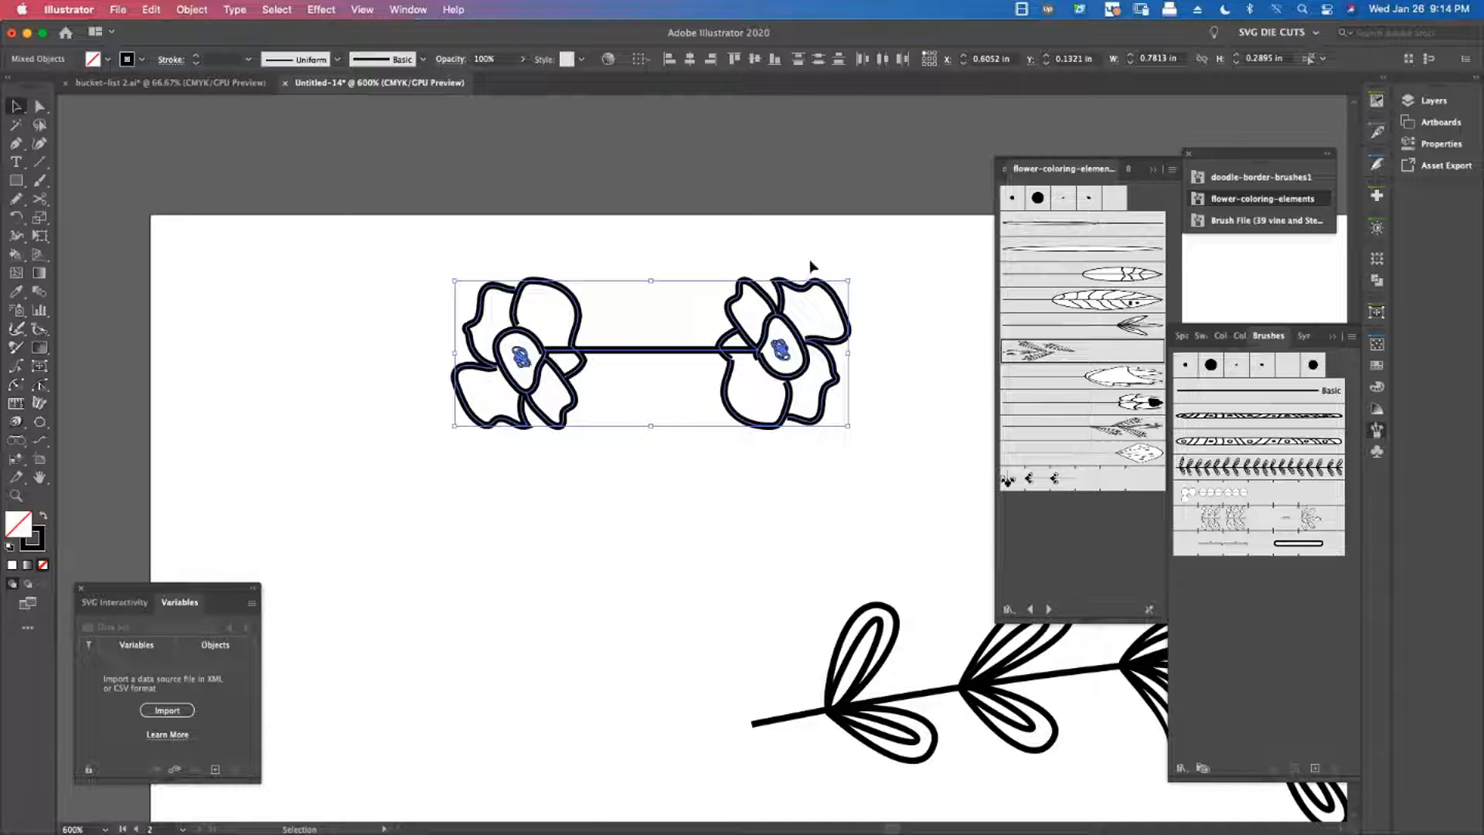
pyautogui.press('super+g')
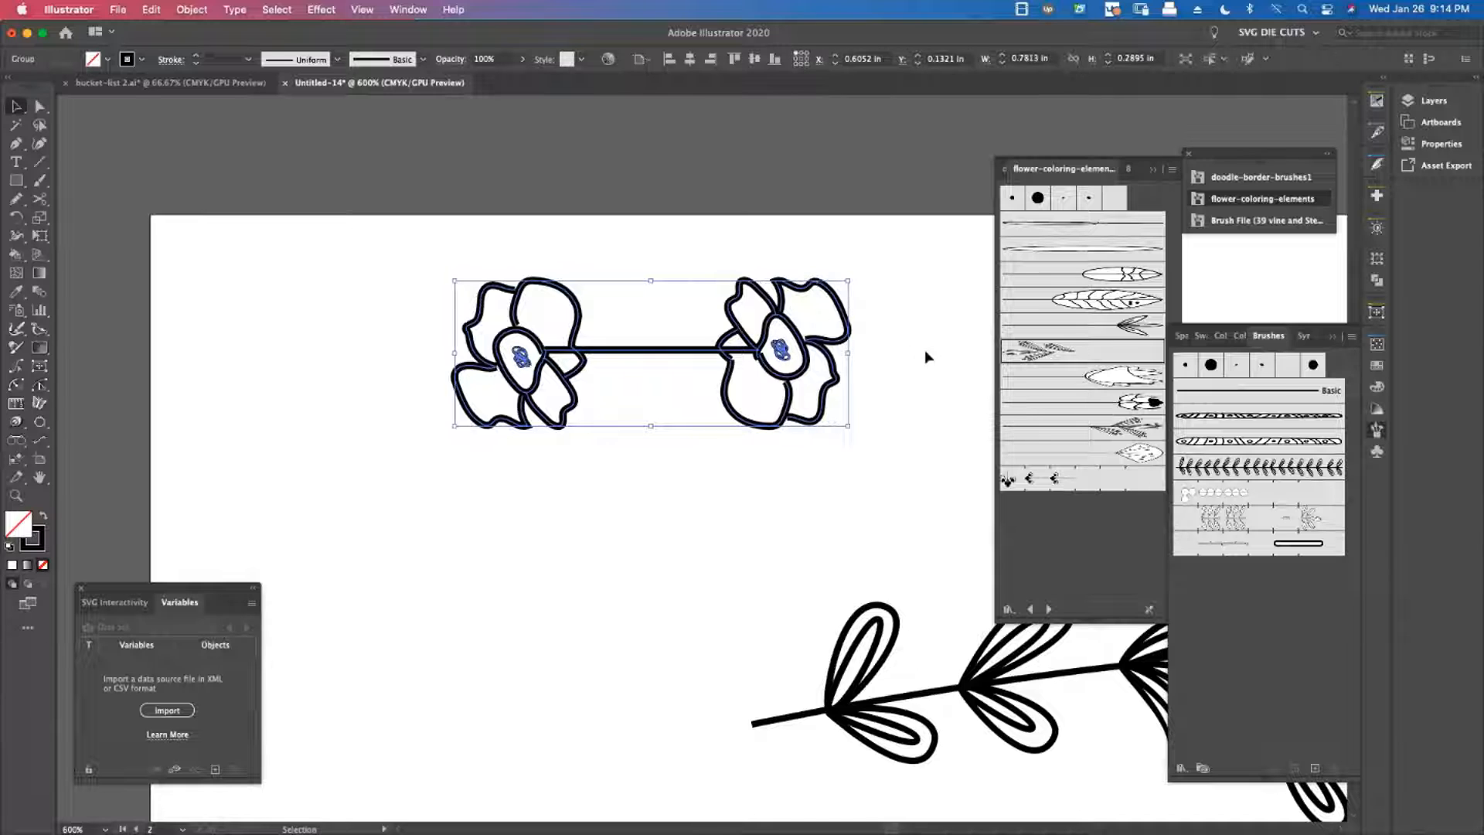
pyautogui.moveTo(848, 280); pyautogui.dragTo(788, 339)
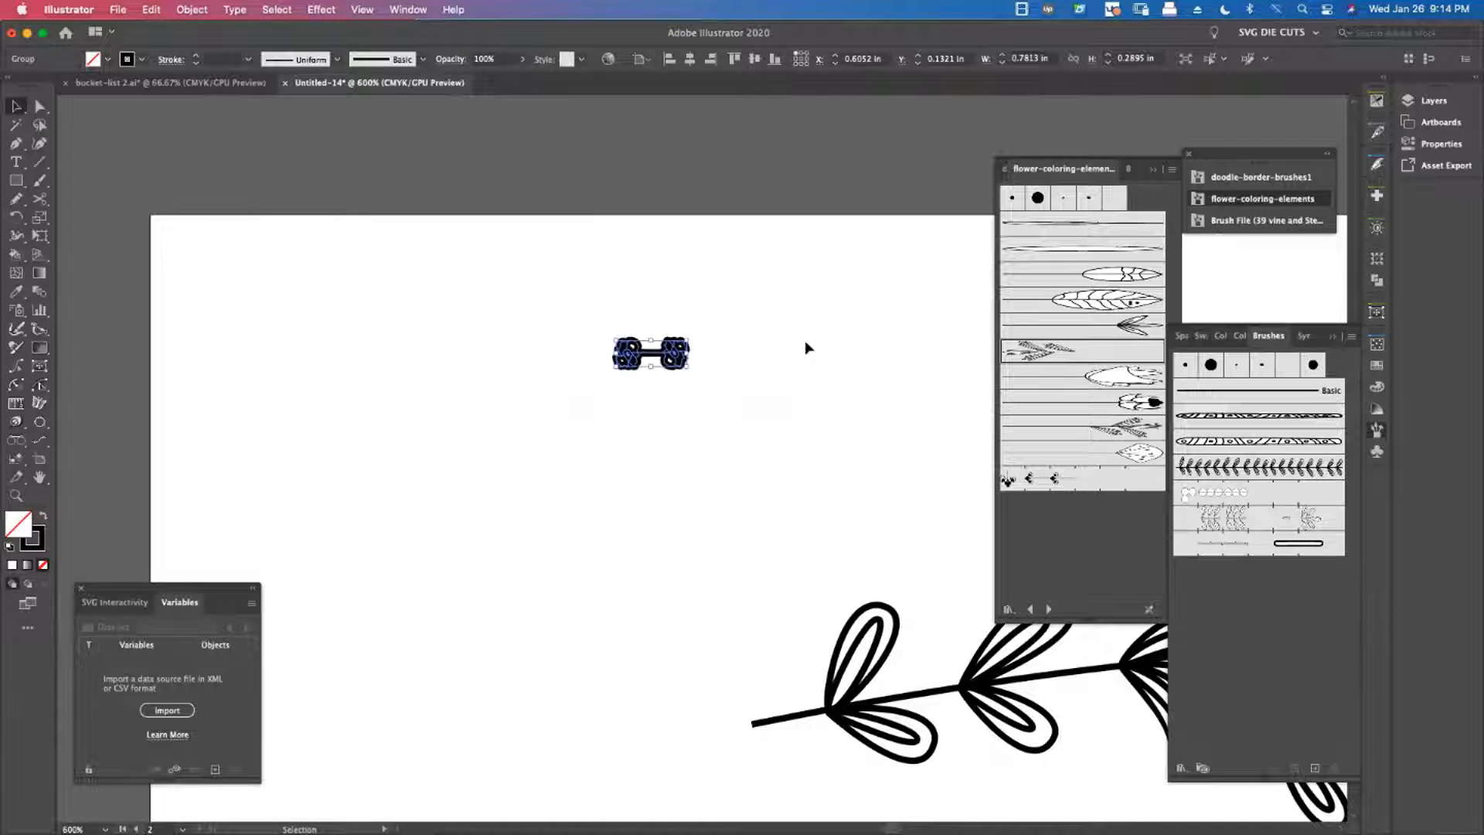
pyautogui.click(828, 341)
# Set the stroke of the small flower group to 0.25 pt
pyautogui.moveTo(721, 384); pyautogui.dragTo(631, 315)
pyautogui.click(195, 57)
pyautogui.click(196, 56)
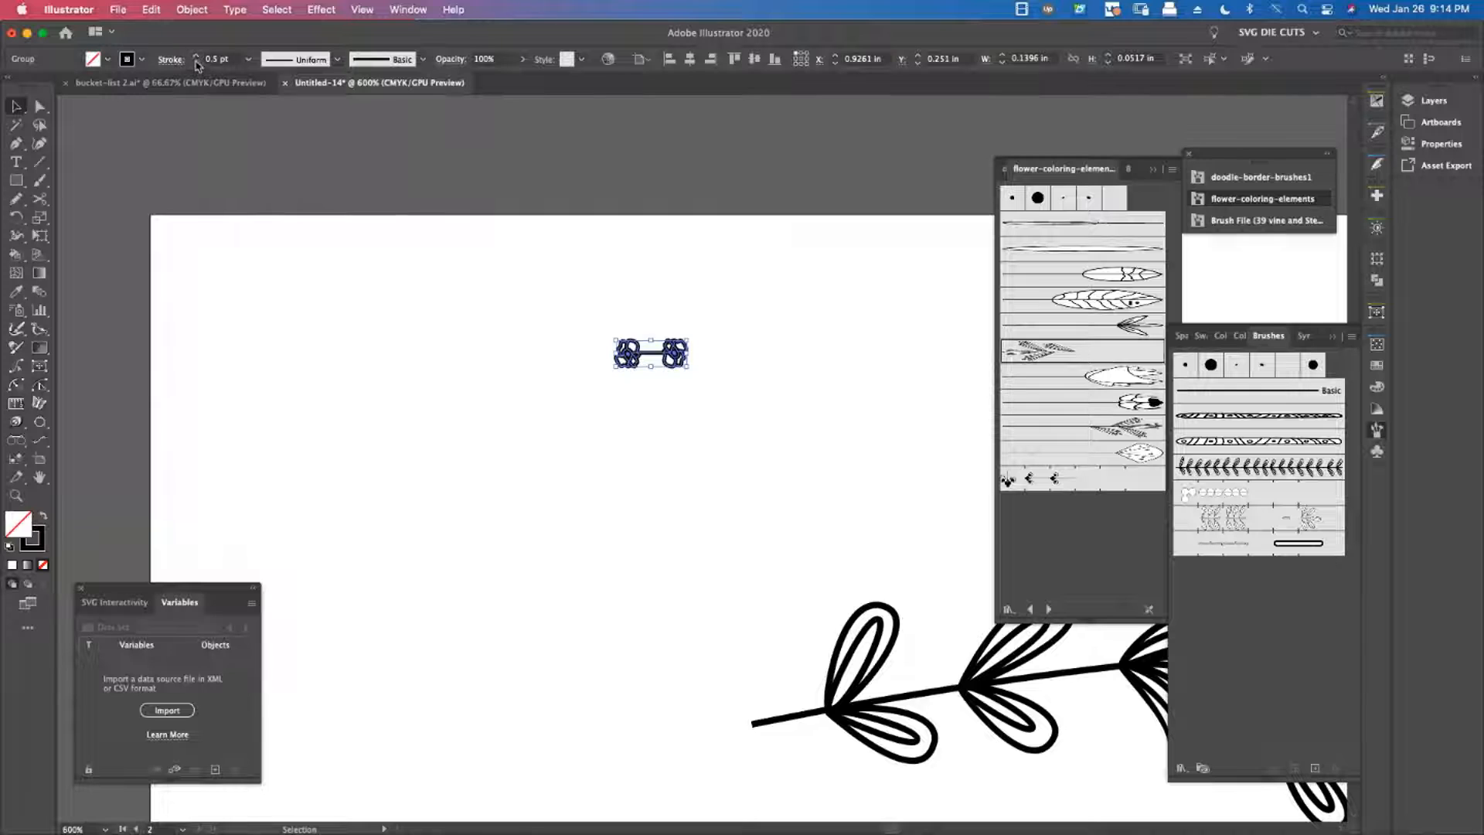
pyautogui.click(196, 65)
pyautogui.click(404, 239)
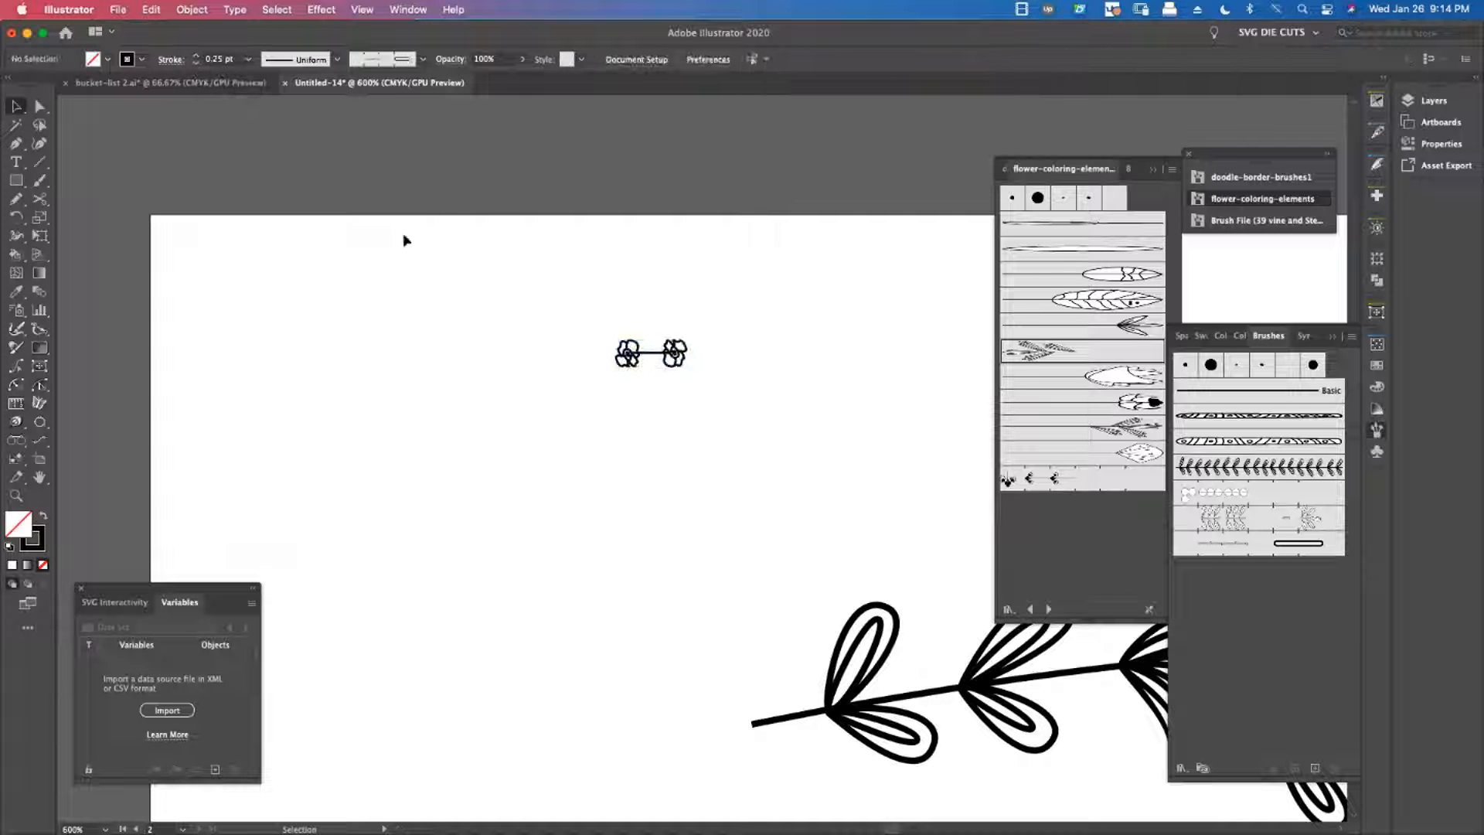
# Start a new pattern brush from the small flower group
pyautogui.moveTo(445, 273); pyautogui.dragTo(791, 393)
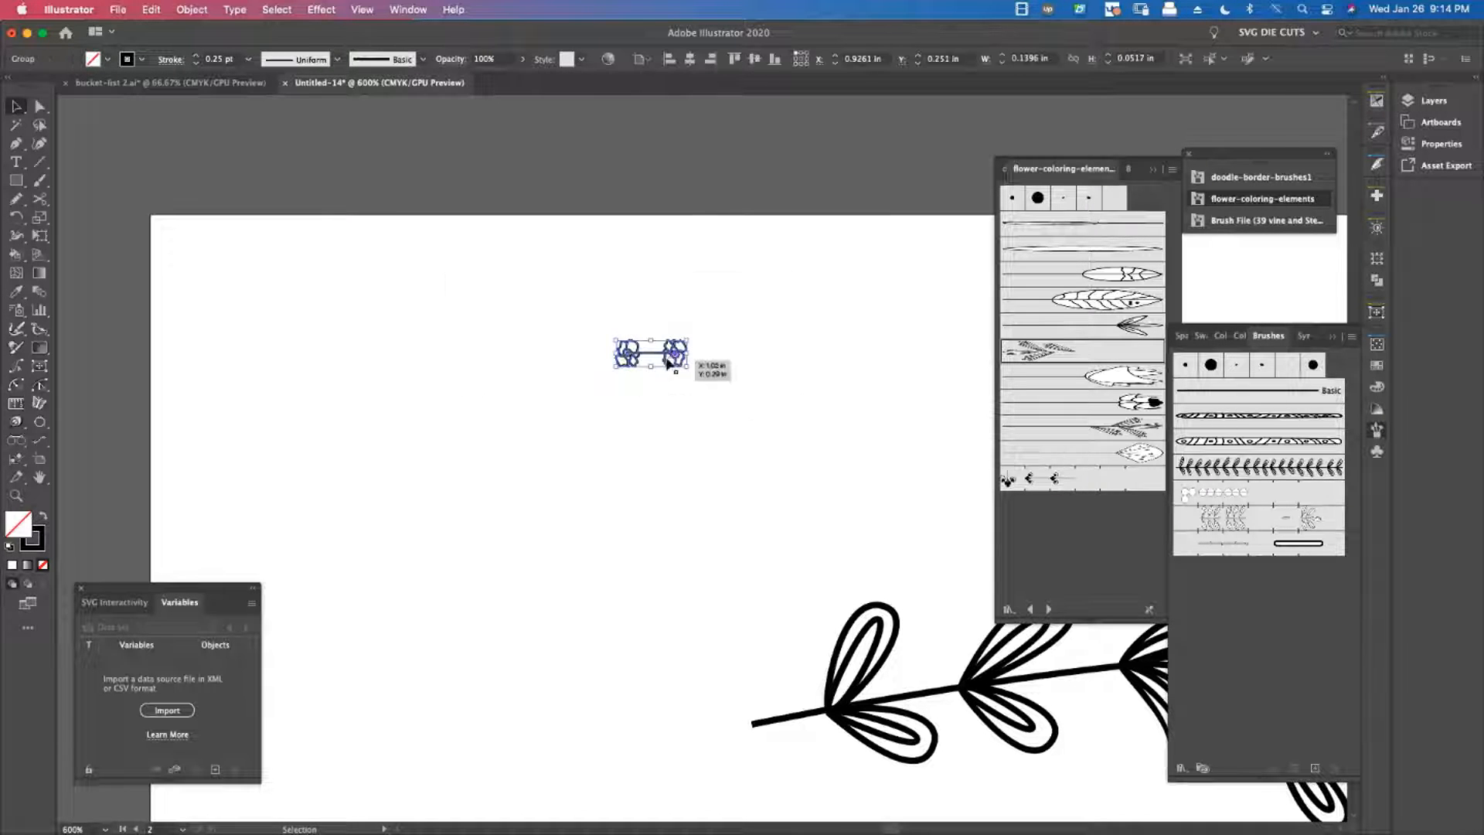
pyautogui.moveTo(663, 360)
pyautogui.mouseDown()
pyautogui.moveTo(1093, 508)
pyautogui.moveTo(1264, 594)
pyautogui.moveTo(1272, 615)
pyautogui.mouseUp()
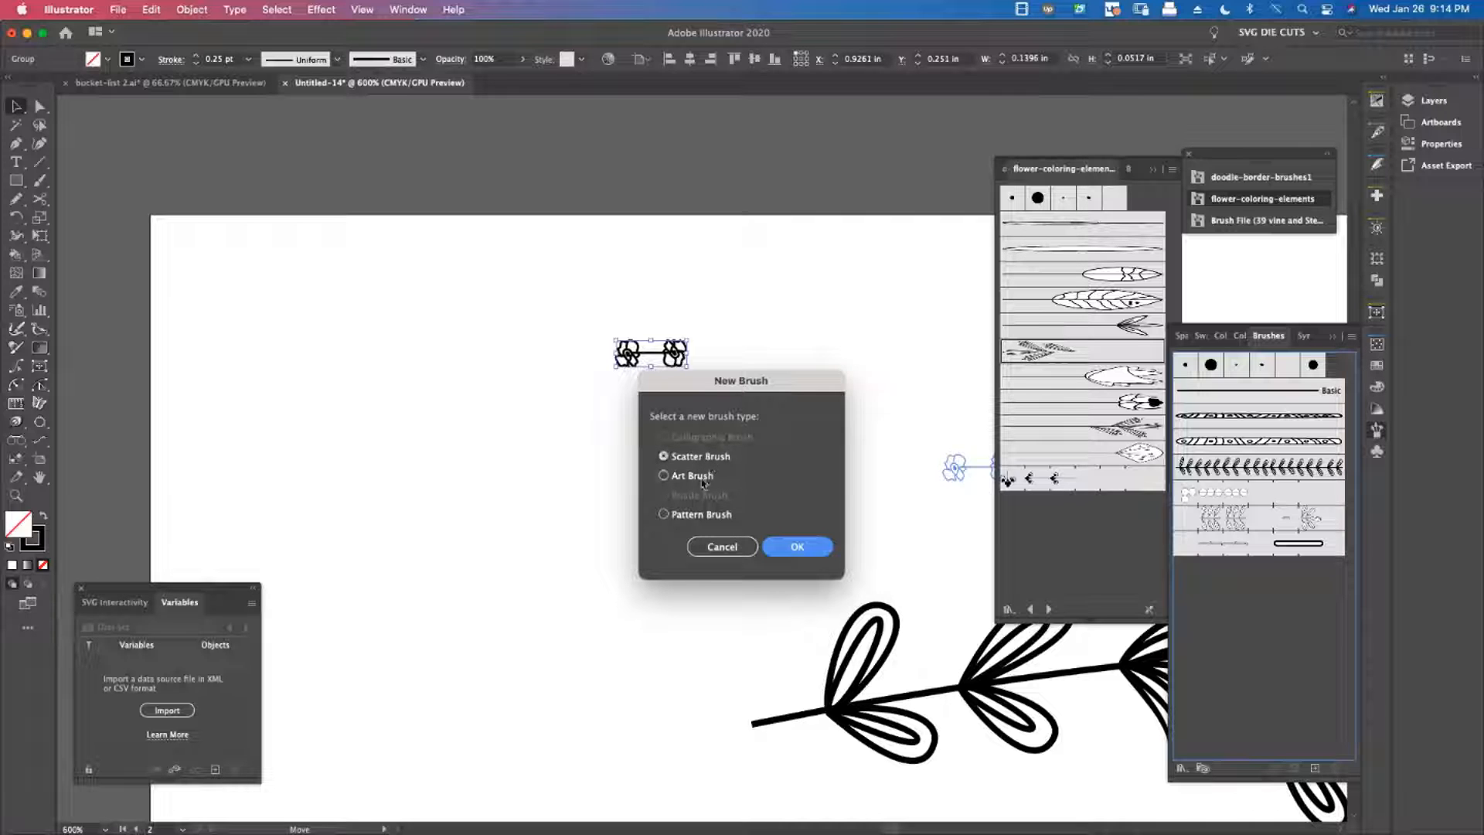
pyautogui.click(664, 516)
pyautogui.click(794, 547)
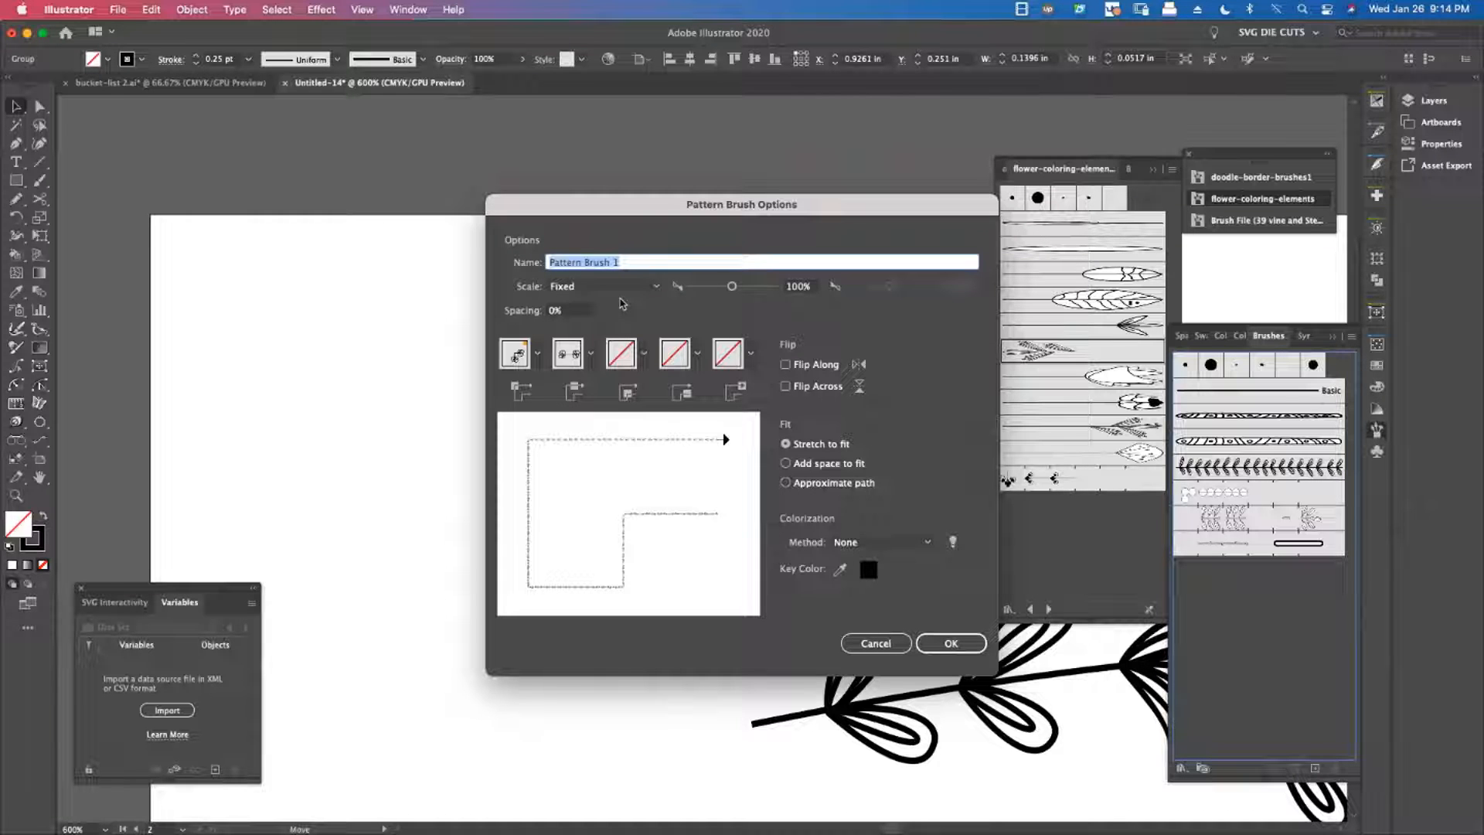
# Name the pattern brush flower-board-livestream and save it with the default options
pyautogui.write('flower-boa')
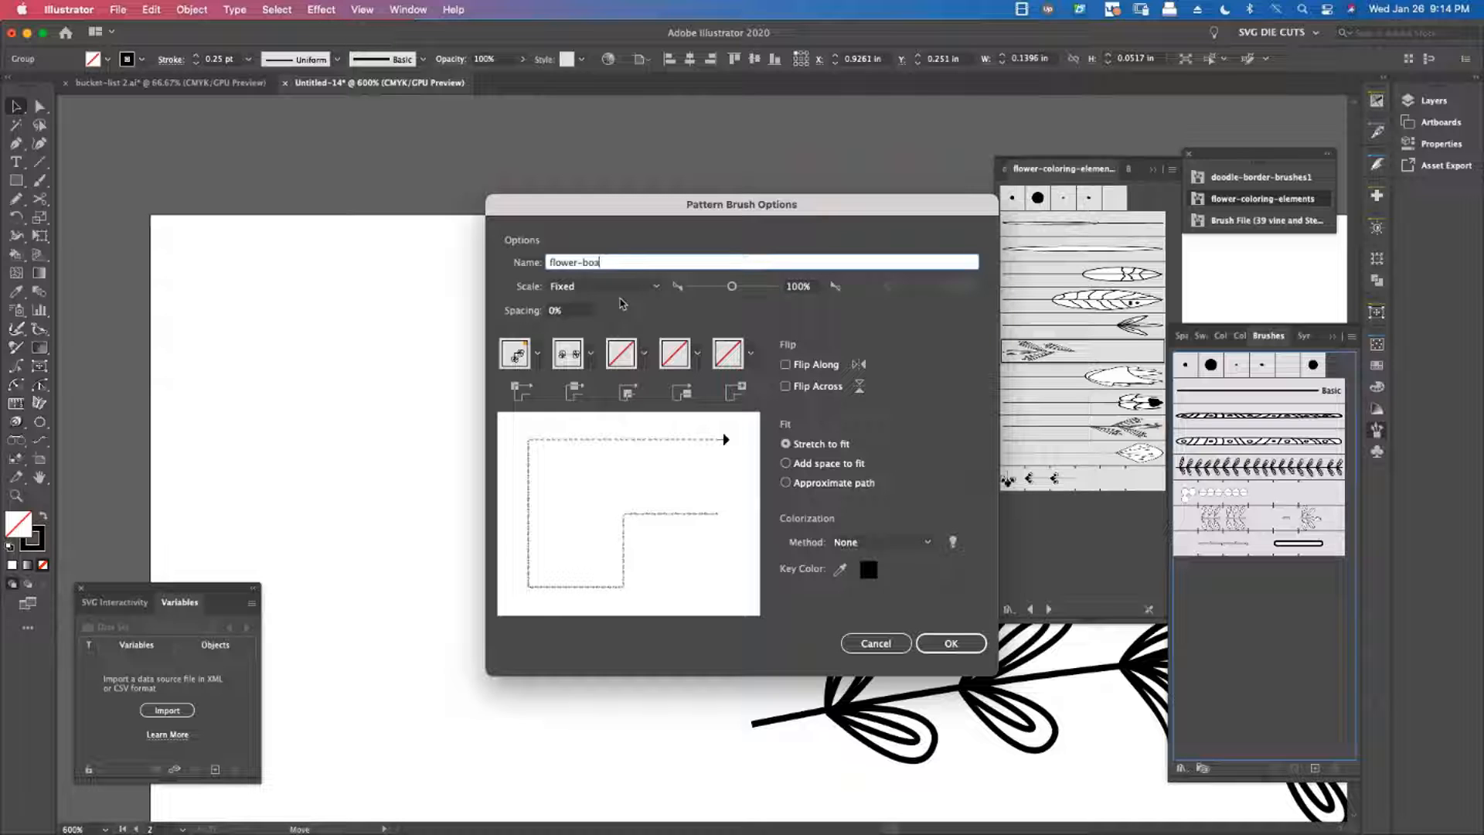
pyautogui.write('rd-')
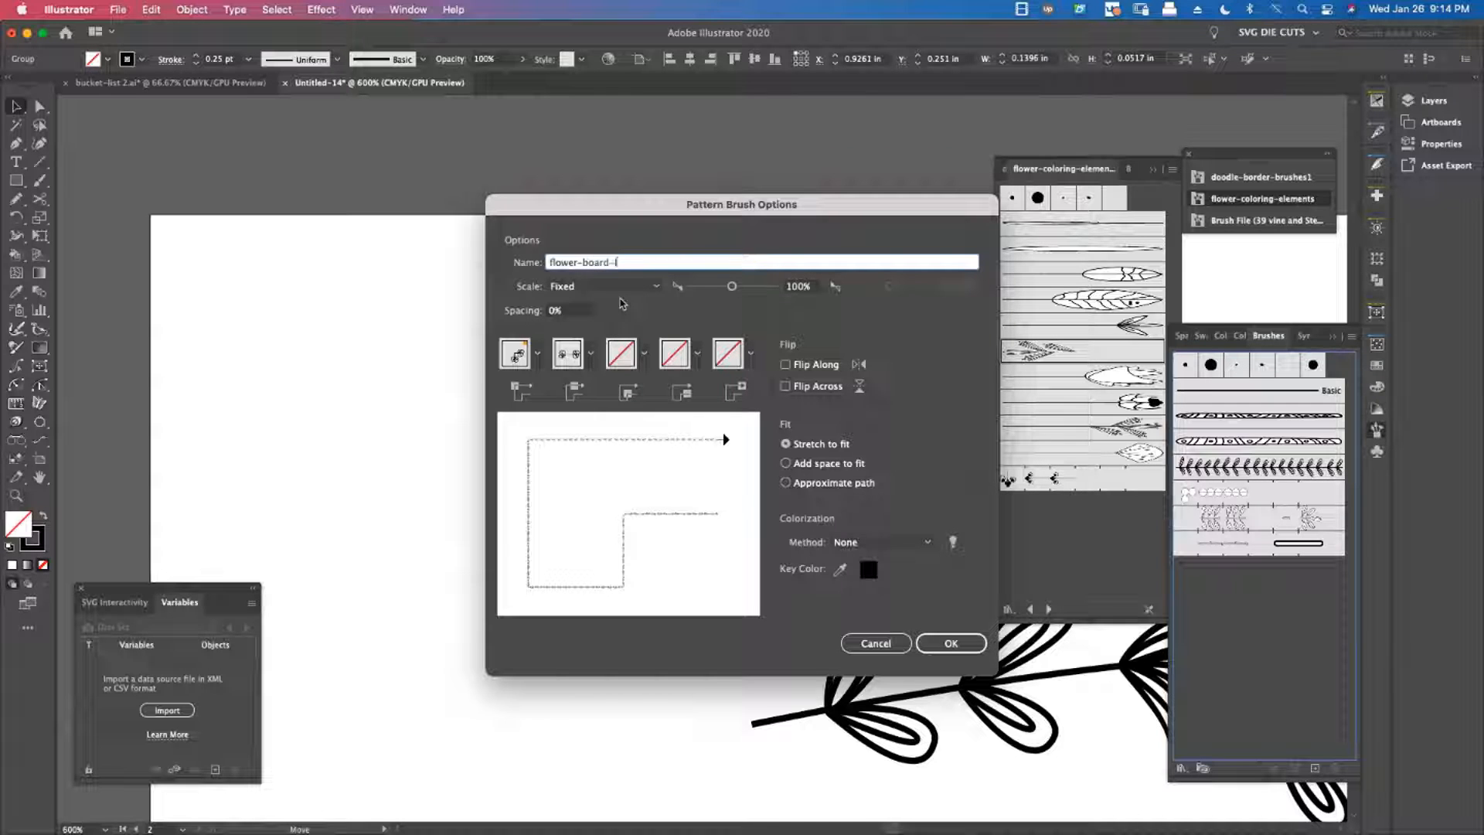
pyautogui.write('livestgr')
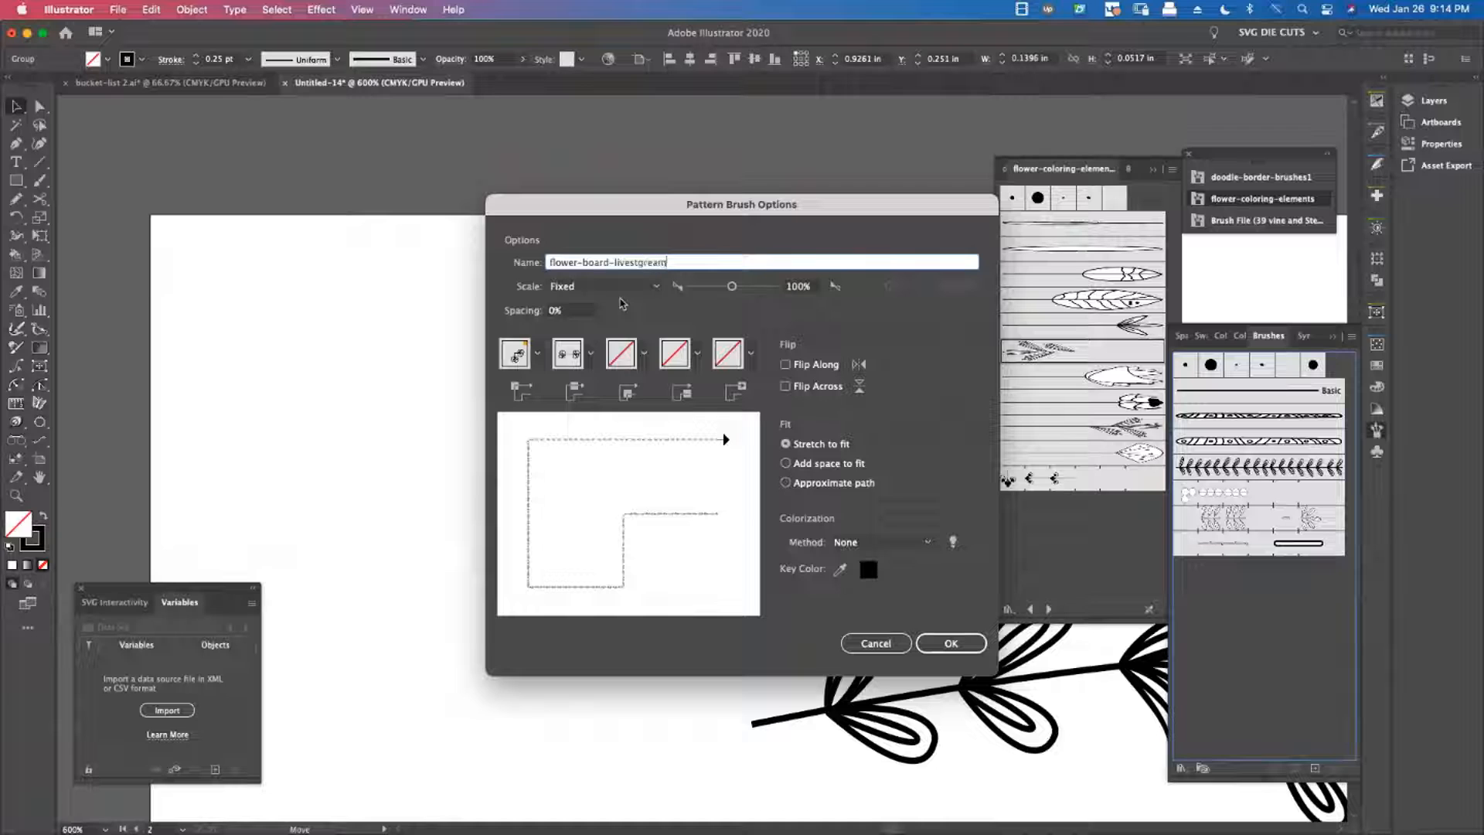
pyautogui.press('BackSpace')
pyautogui.write('ream')
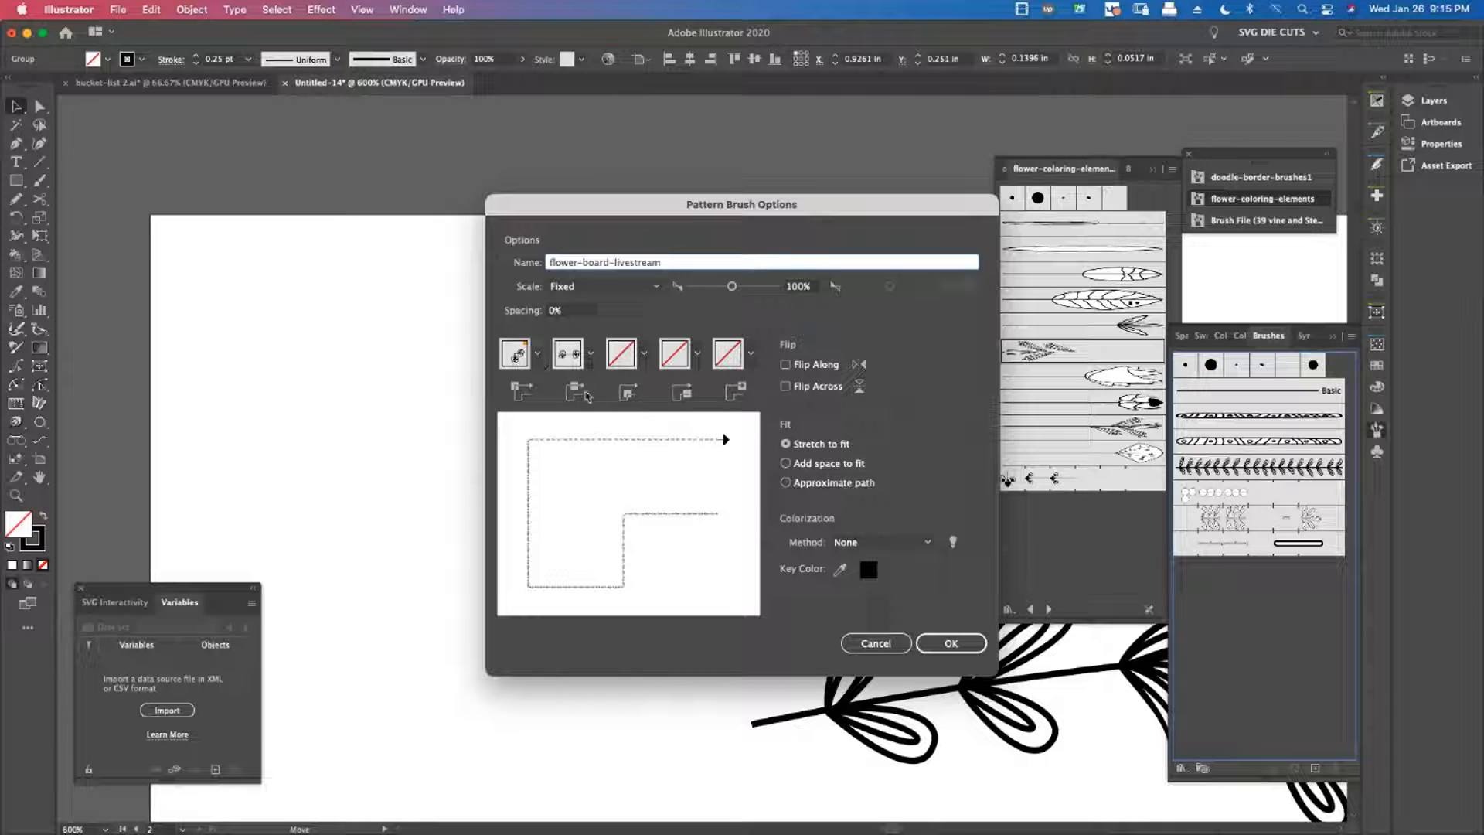
pyautogui.click(962, 646)
# Delete the original flower group from the page
pyautogui.click(824, 447)
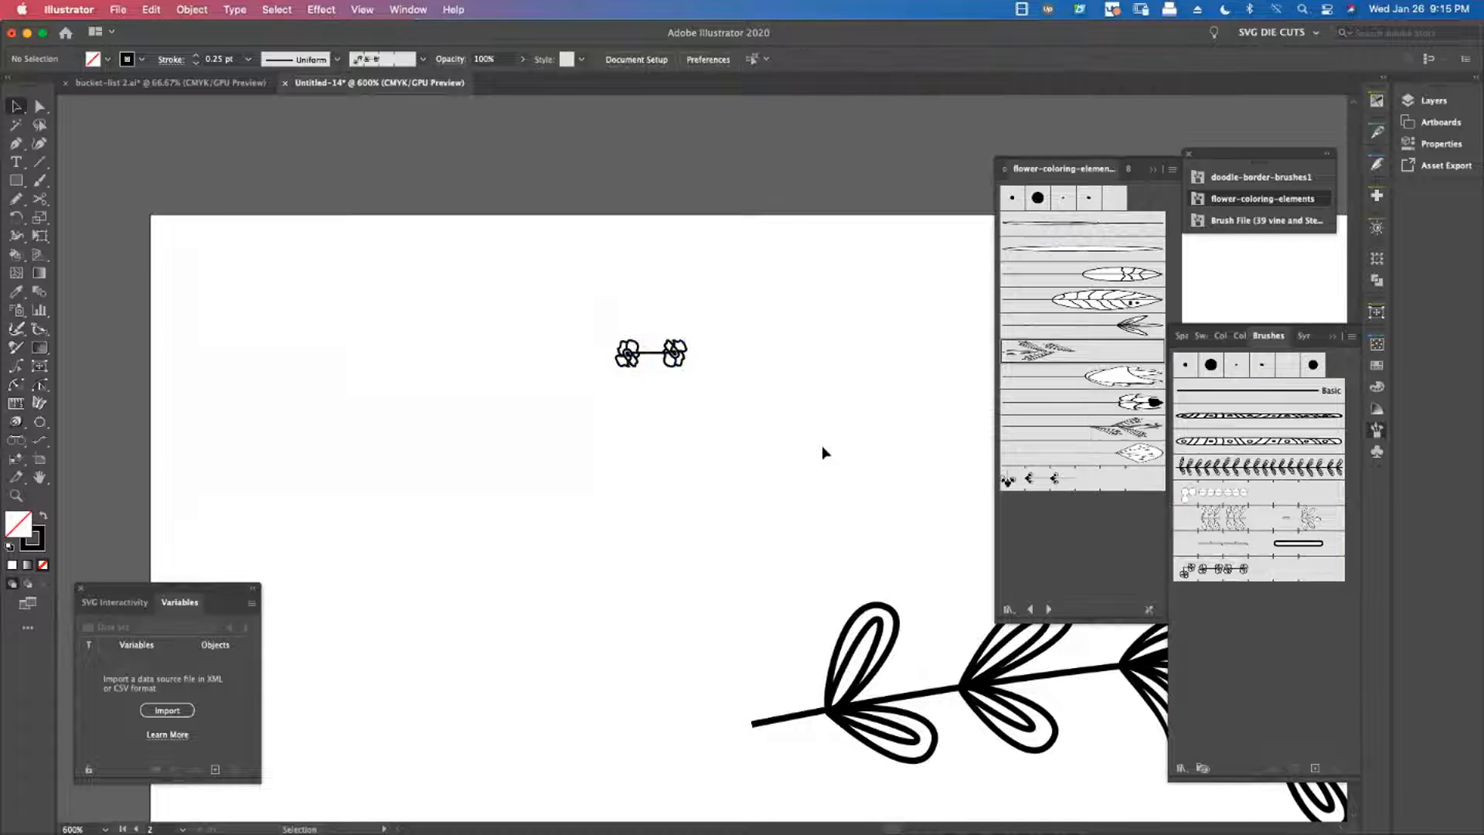
pyautogui.moveTo(746, 408); pyautogui.dragTo(770, 410)
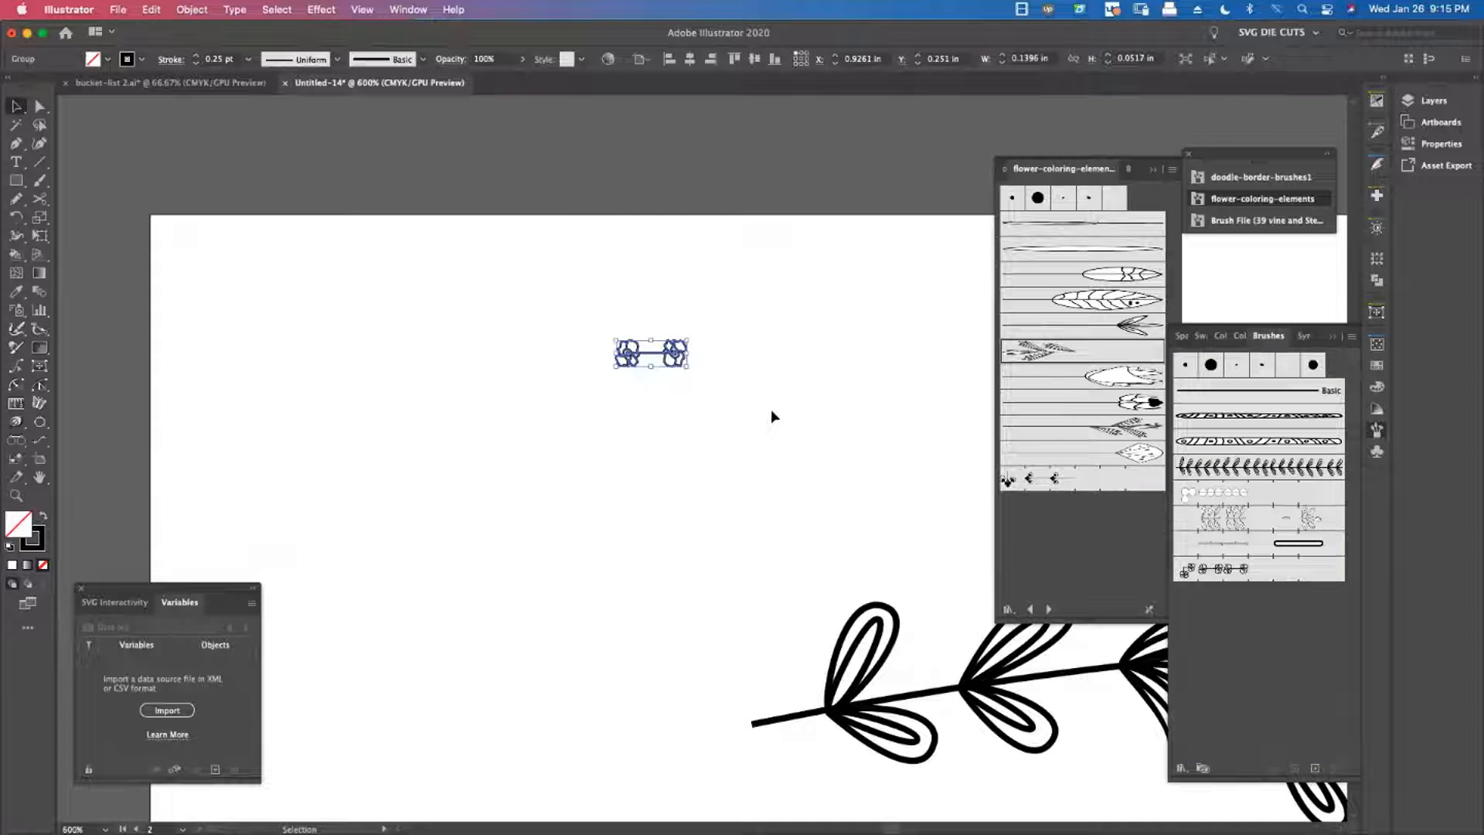
pyautogui.press('Delete')
# Apply the flower-board-livestream pattern brush to the large rectangle below the vine header on the second page
pyautogui.press('super+minus')
pyautogui.press('super+minus')
pyautogui.press('super+minus')
pyautogui.press('super+minus')
pyautogui.press('super+minus')
pyautogui.press('super+minus')
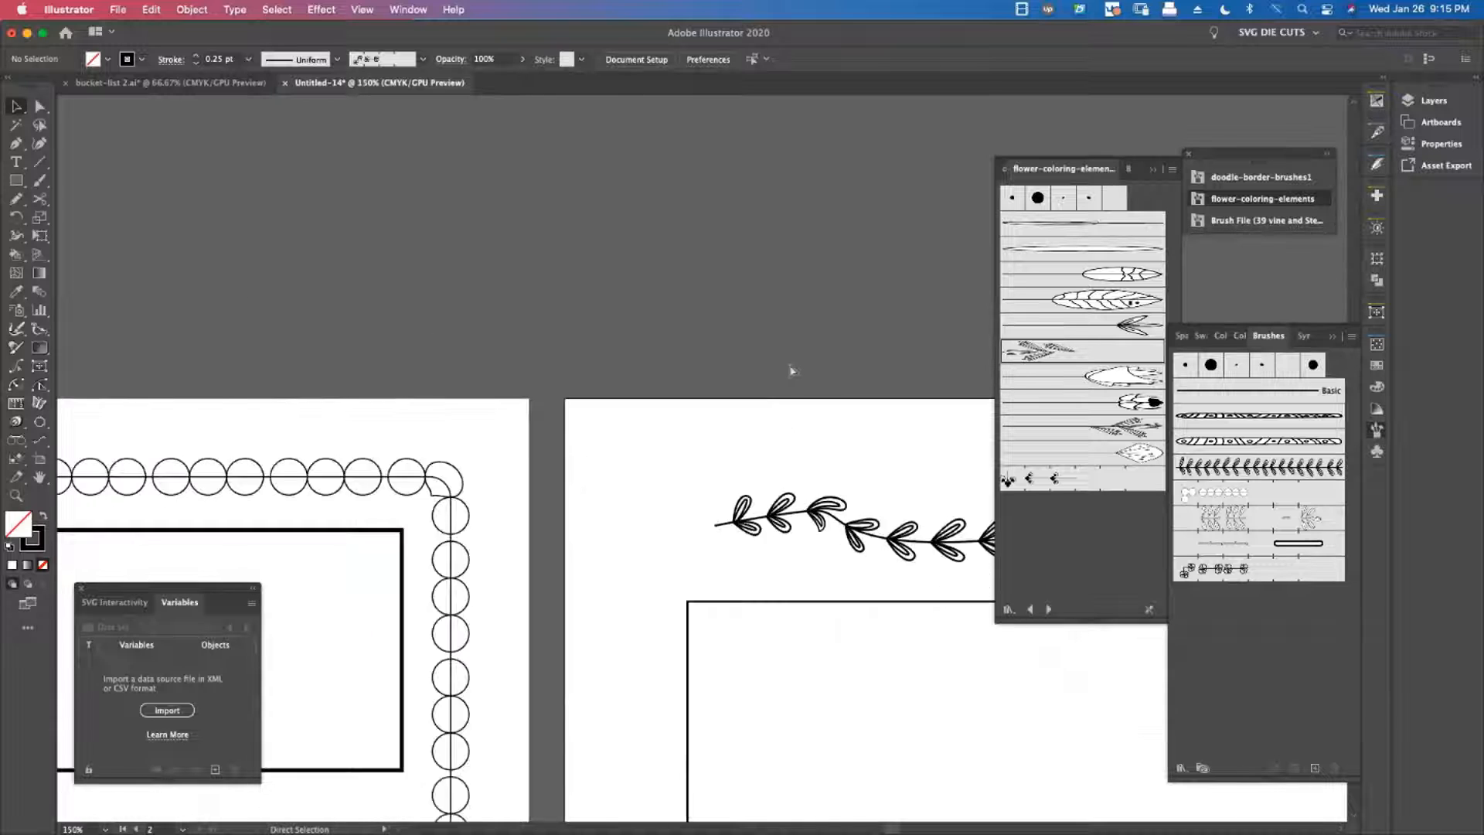
pyautogui.moveTo(857, 395); pyautogui.dragTo(580, 216)
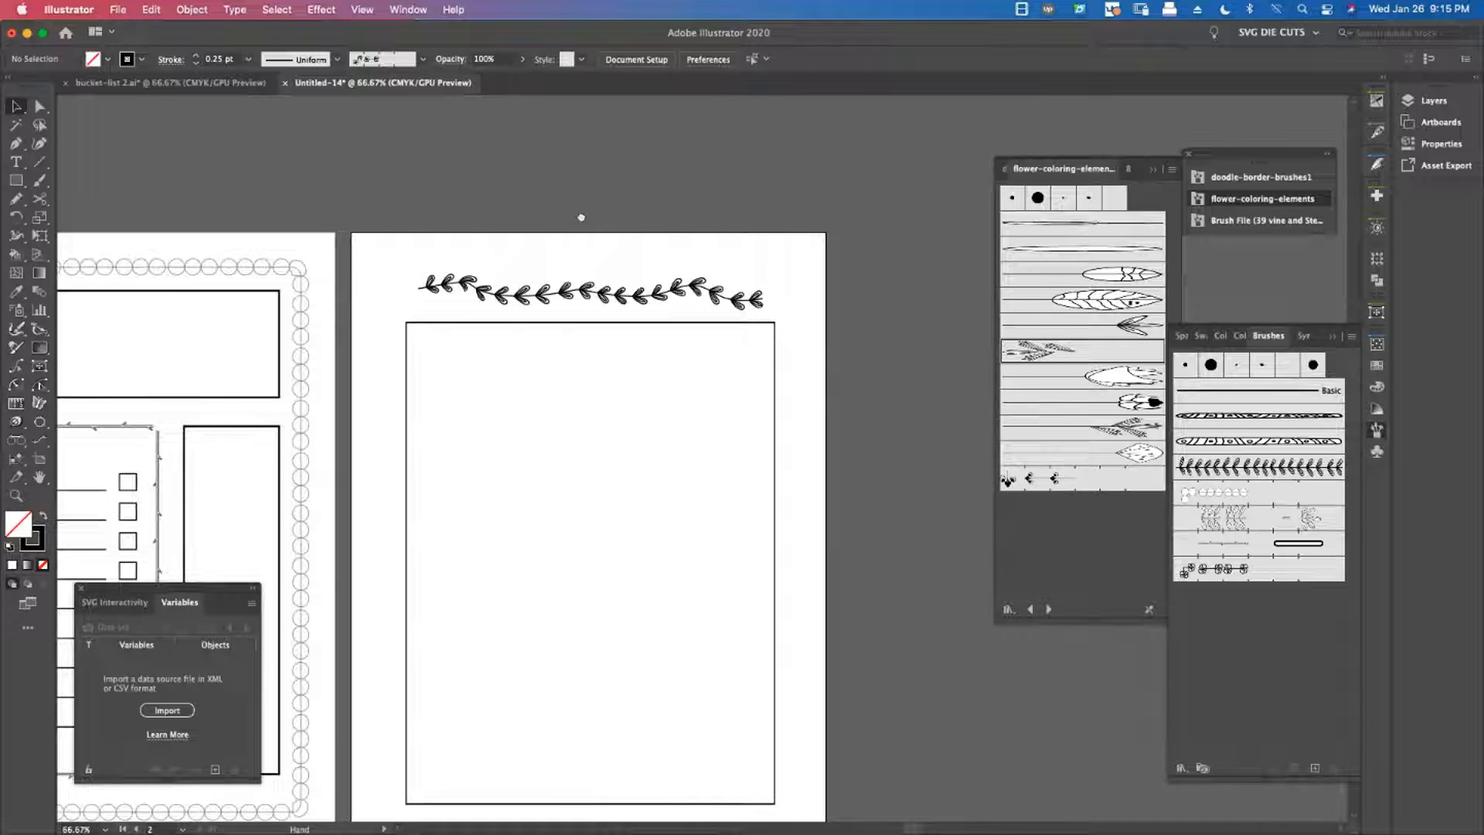
pyautogui.click(653, 323)
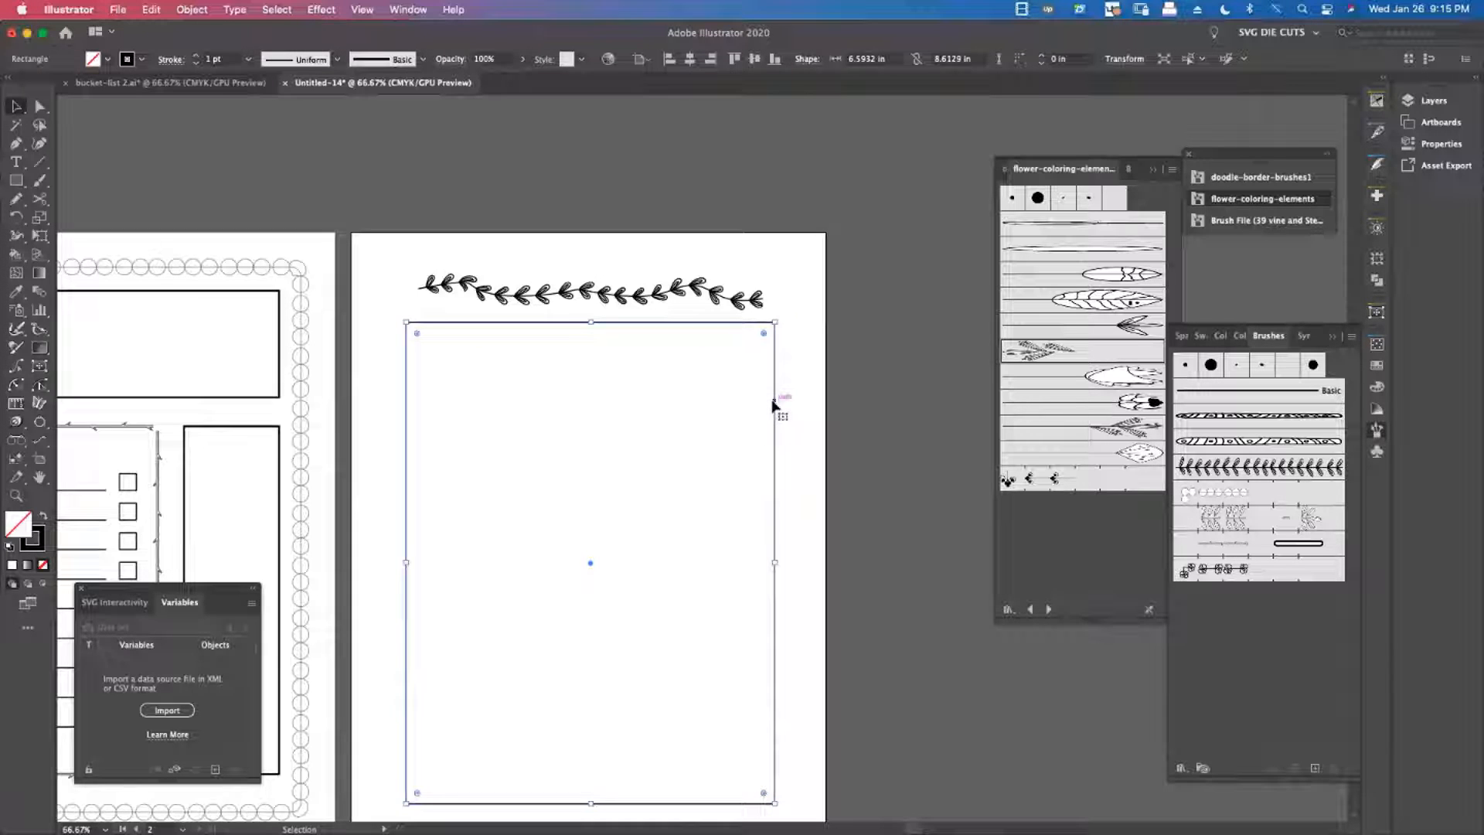
pyautogui.scroll(-1, 774, 406)
pyautogui.click(1215, 570)
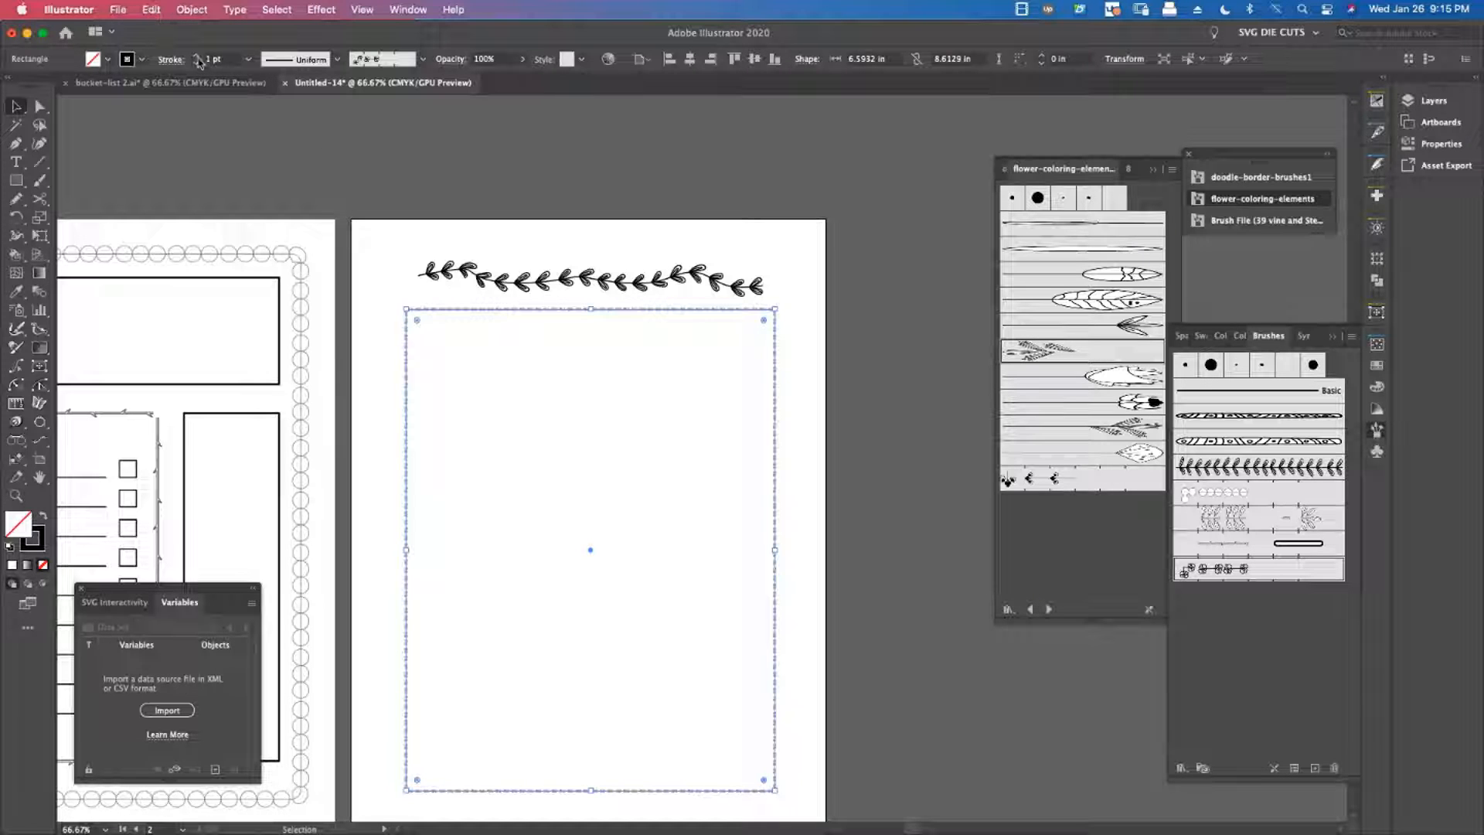
# Set the flower-bordered rectangle's stroke weight to 4 pt and deselect it
pyautogui.click(197, 56)
pyautogui.click(198, 57)
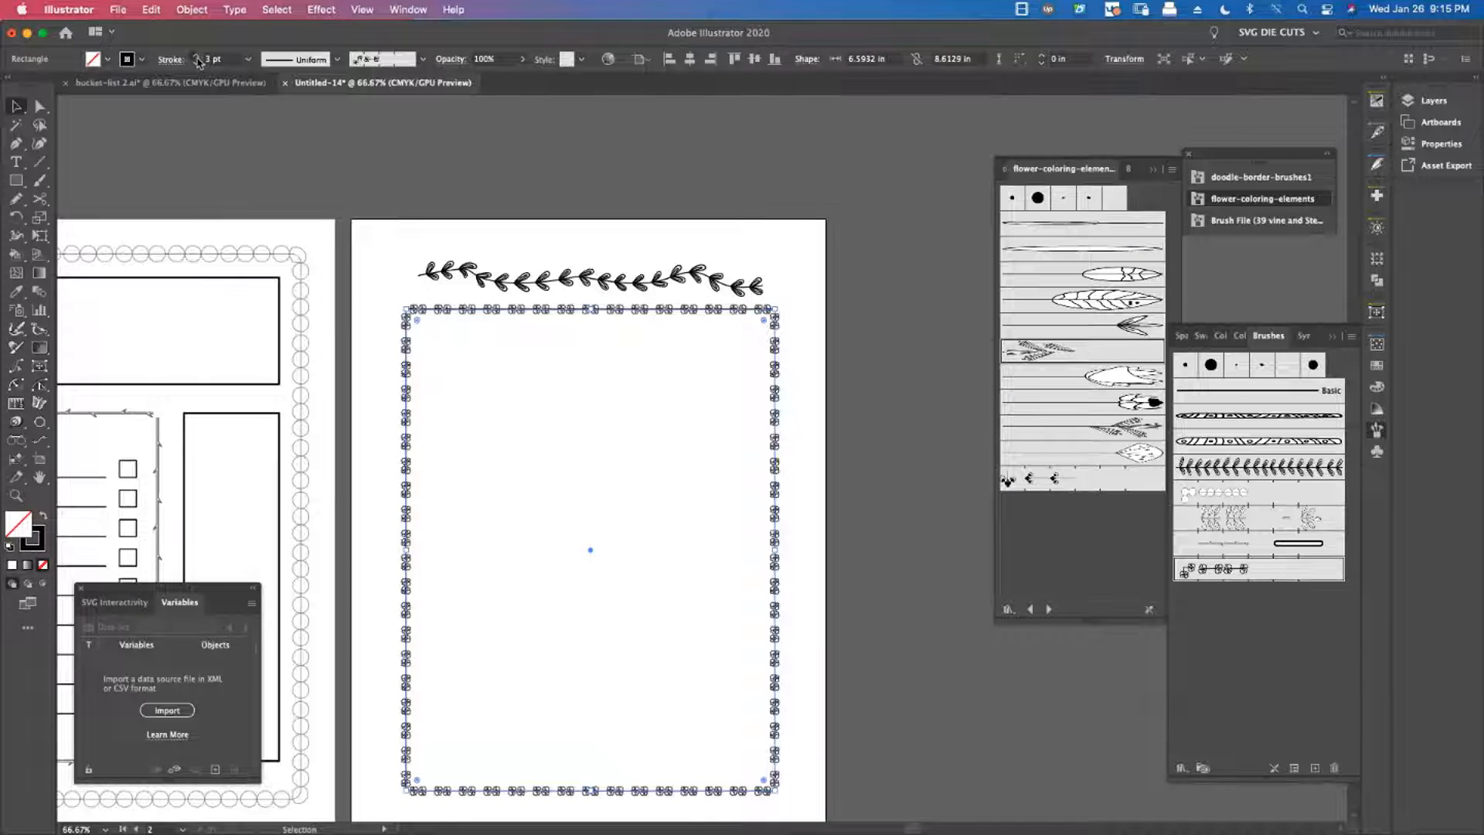
pyautogui.click(197, 57)
pyautogui.click(339, 158)
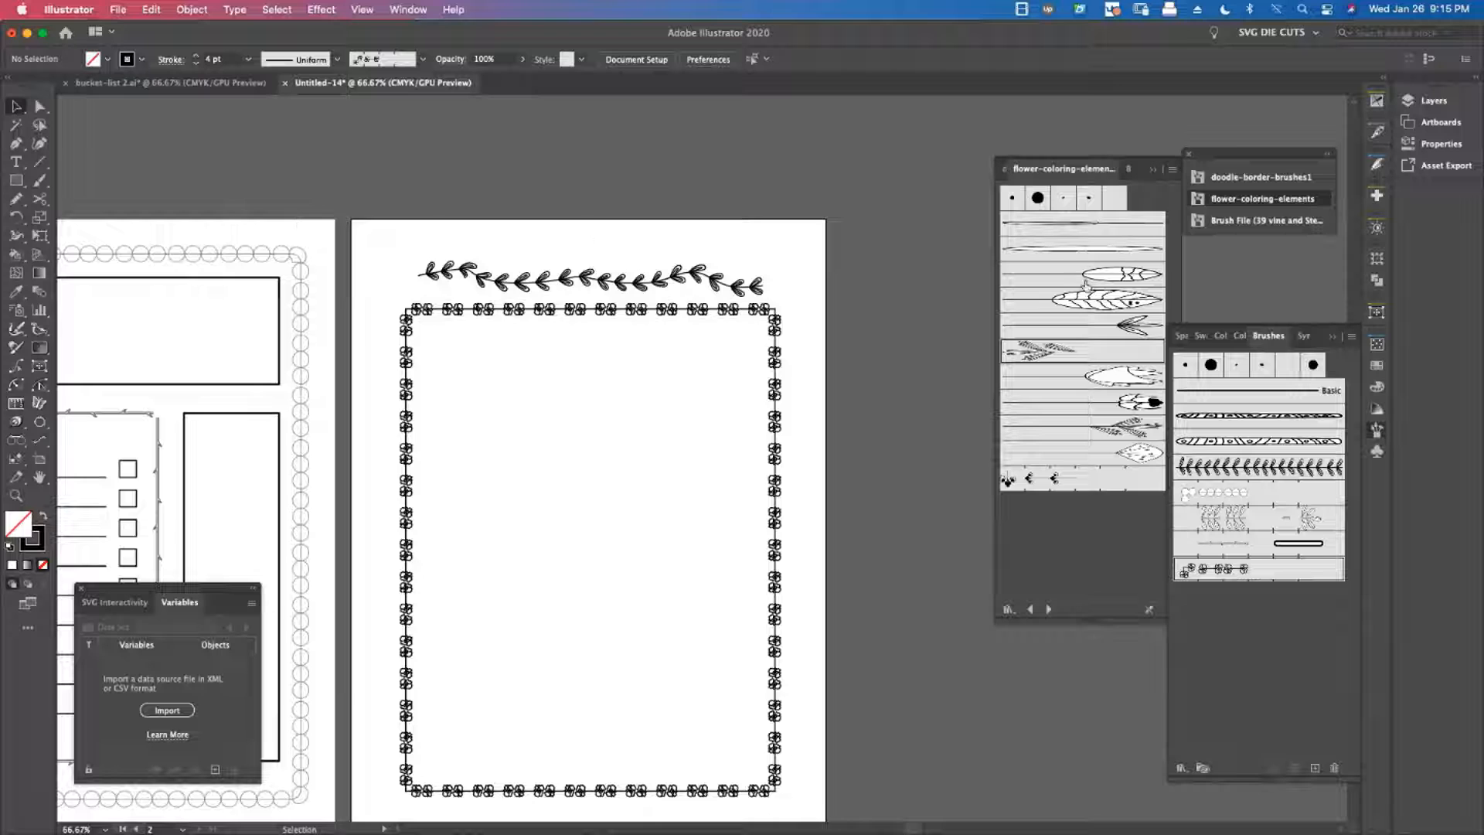
# Open the Brush File vine library and draw a rectangle about 5.97 by 1.27 in inside the top of the flower border
pyautogui.click(1154, 170)
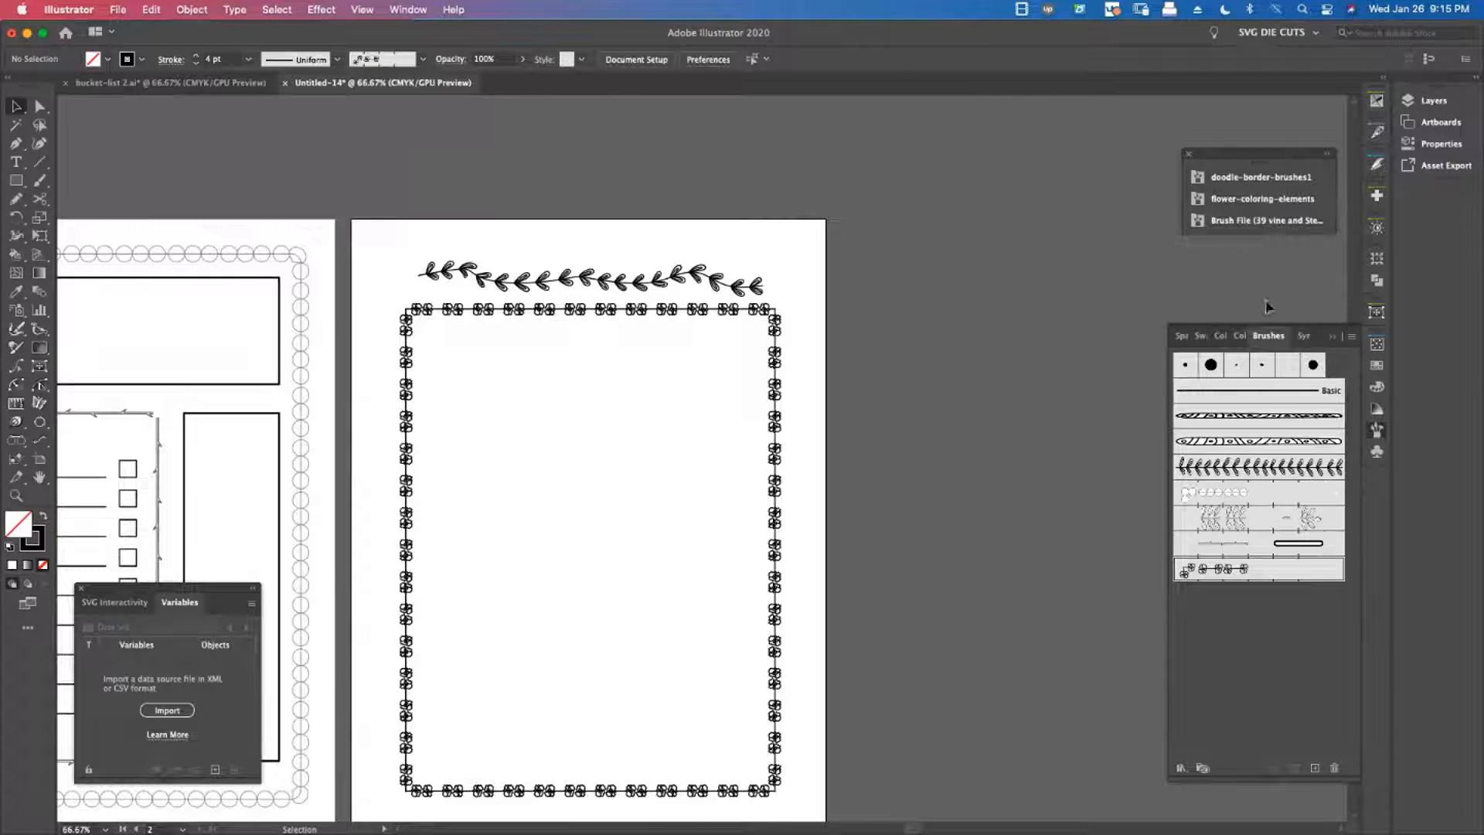
pyautogui.click(1242, 222)
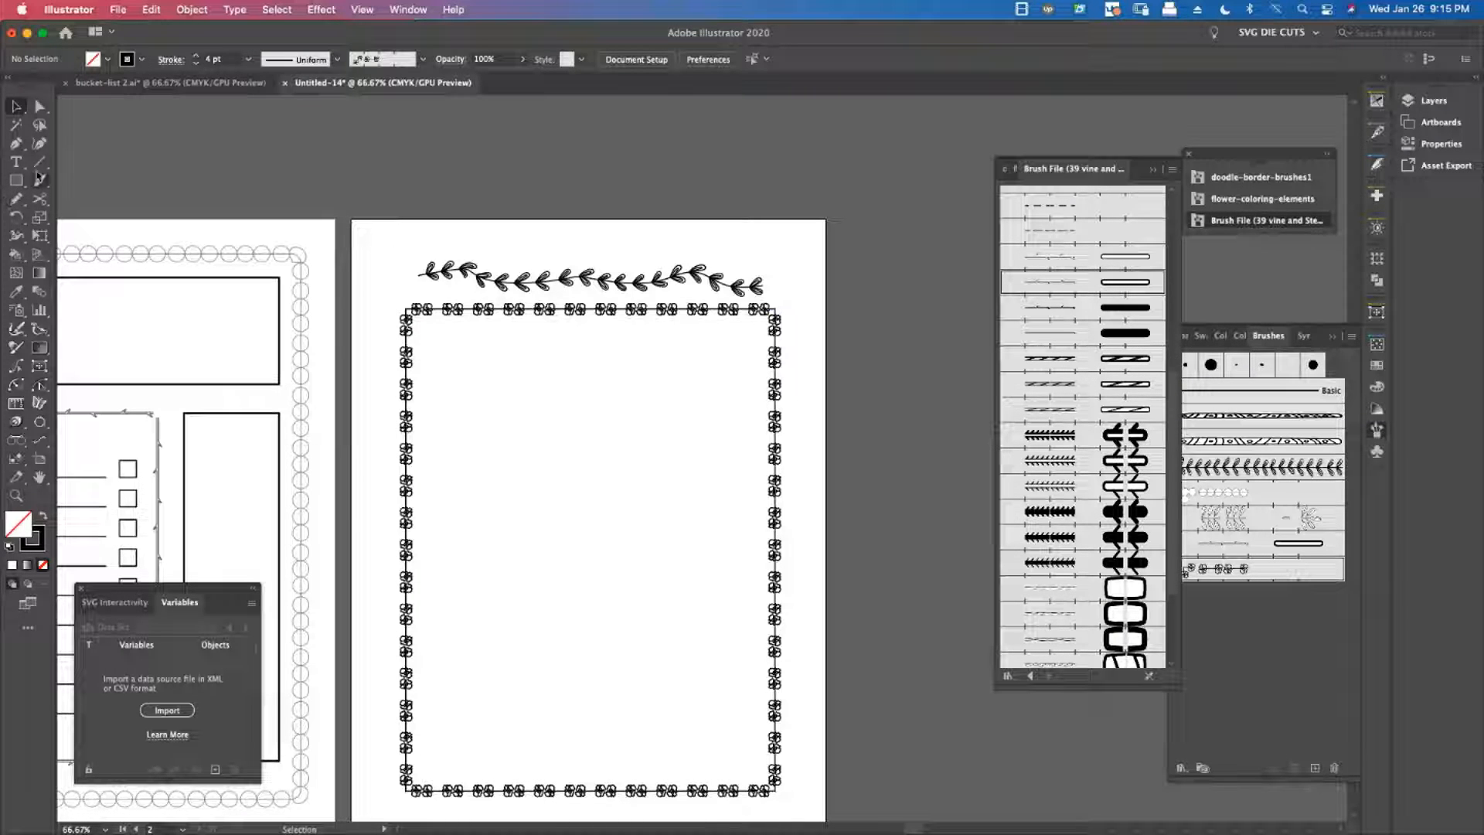
pyautogui.click(16, 181)
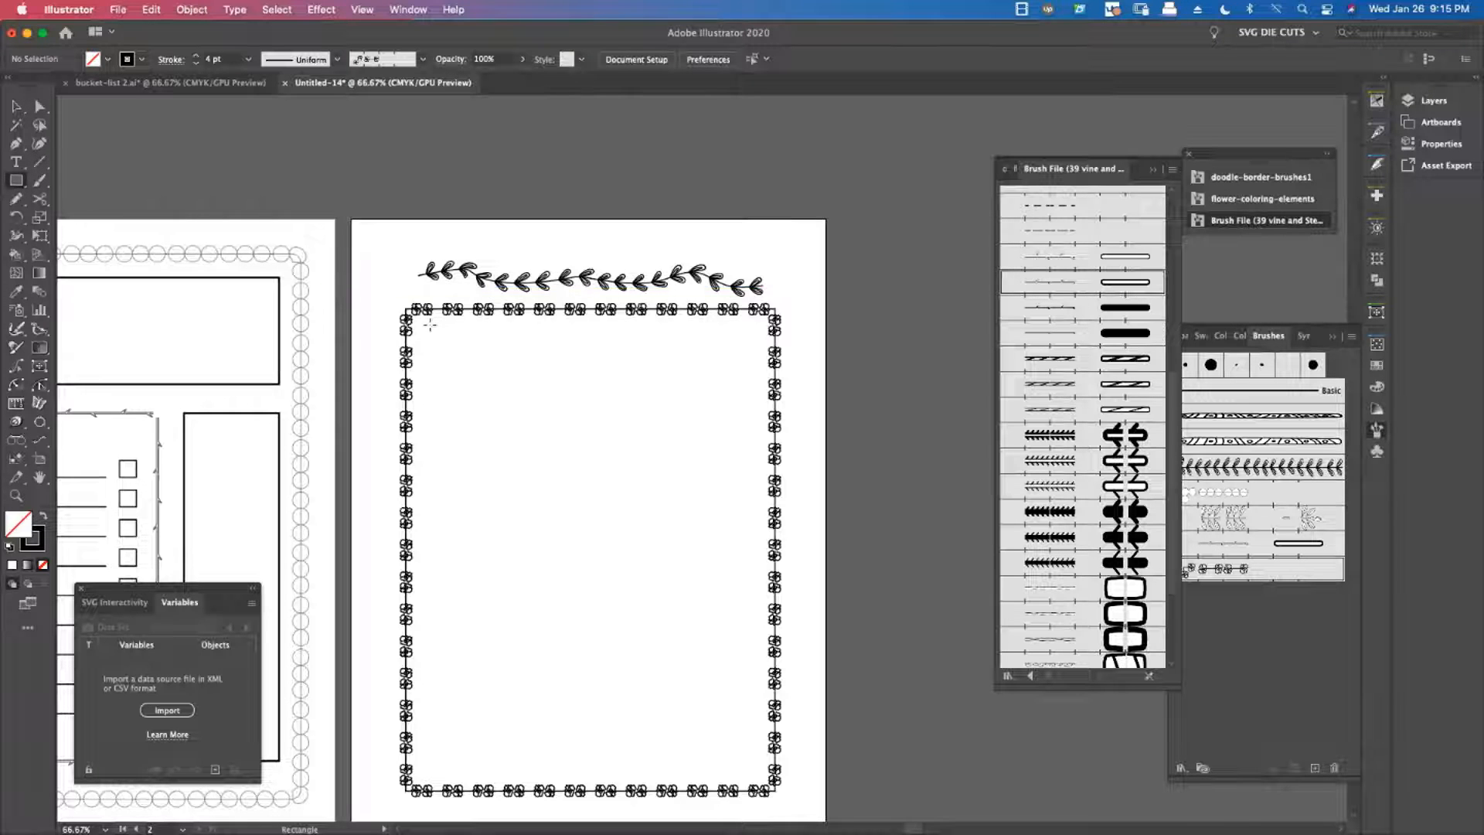
pyautogui.moveTo(429, 326); pyautogui.dragTo(763, 397)
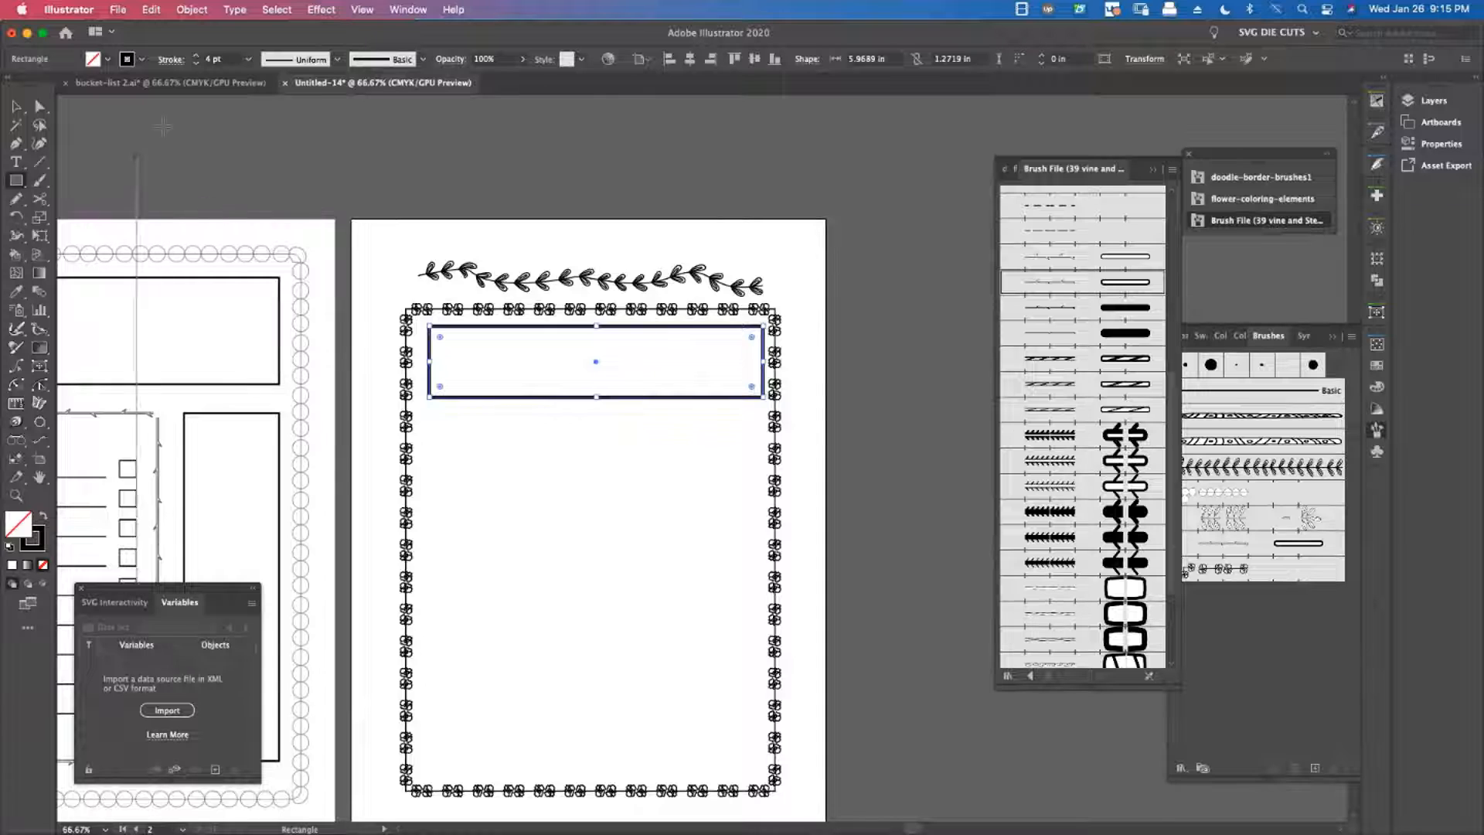
# Set the new banner rectangle's stroke to 1 pt and apply the small leafy vine pattern brush with open corners
pyautogui.click(196, 63)
pyautogui.click(196, 63)
pyautogui.click(197, 64)
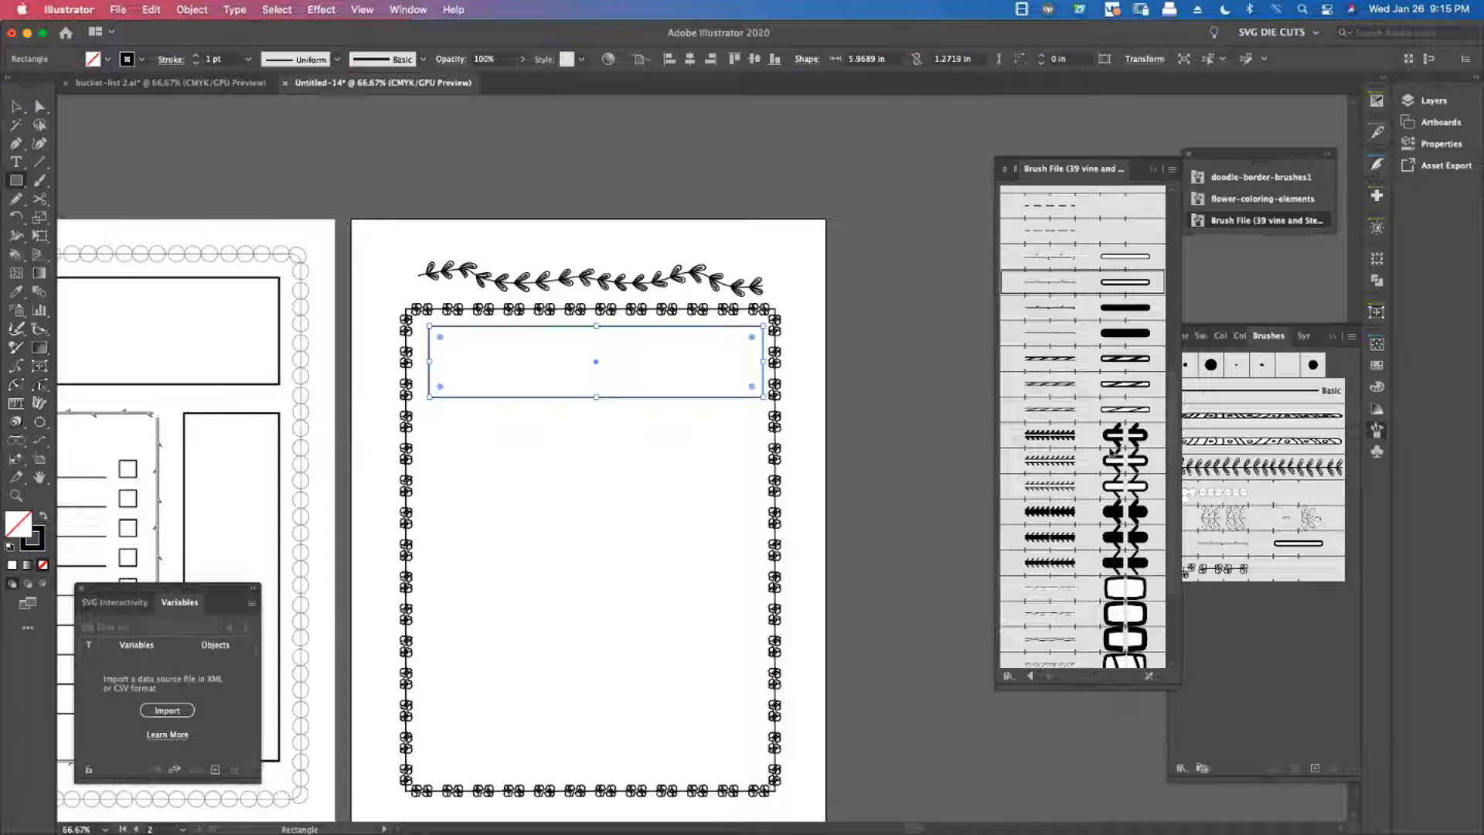
pyautogui.click(1068, 464)
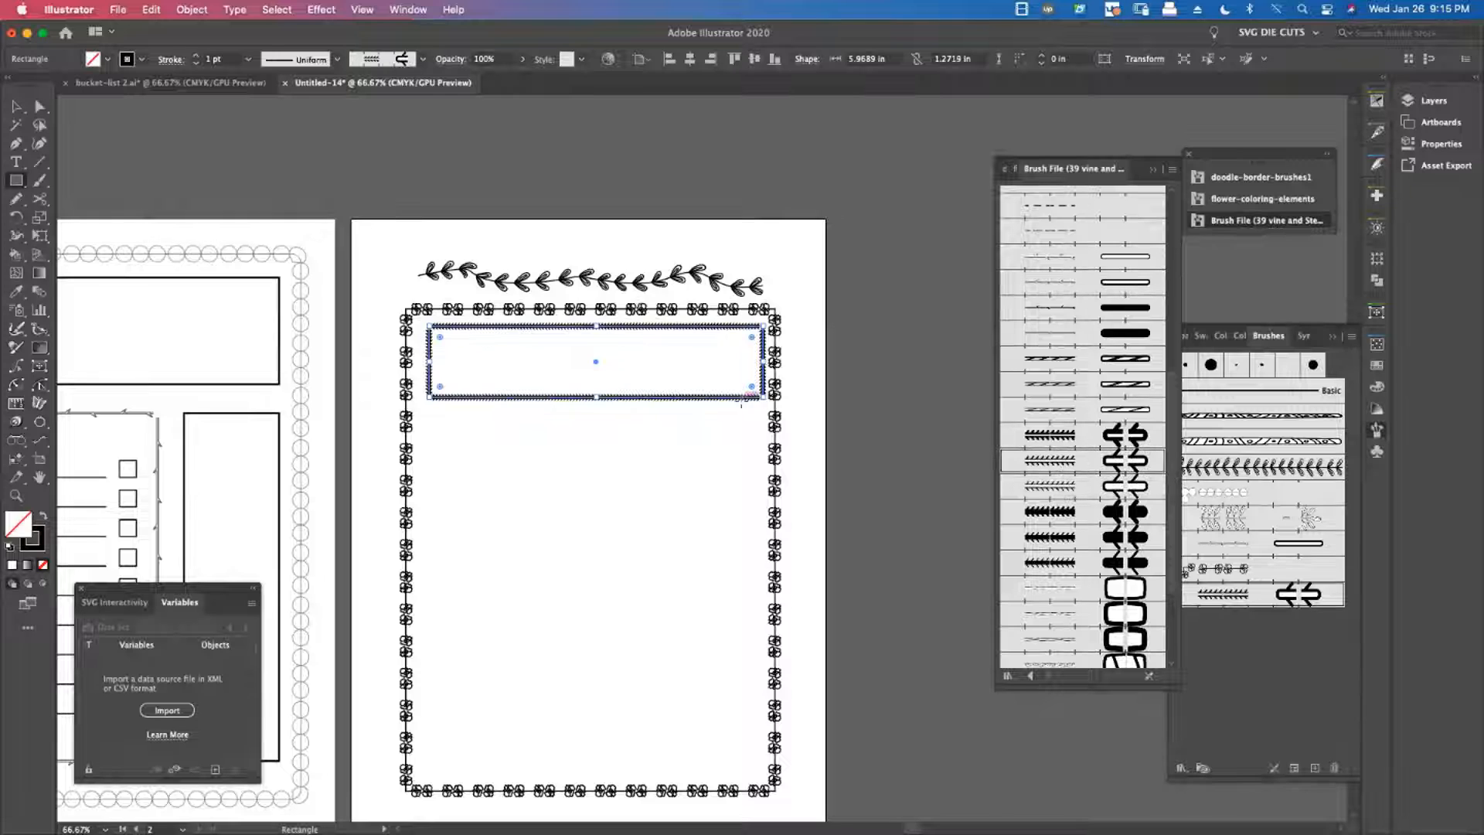
# Shift the vine-bordered banner rectangle slightly left to center it inside the flower border
pyautogui.click(16, 107)
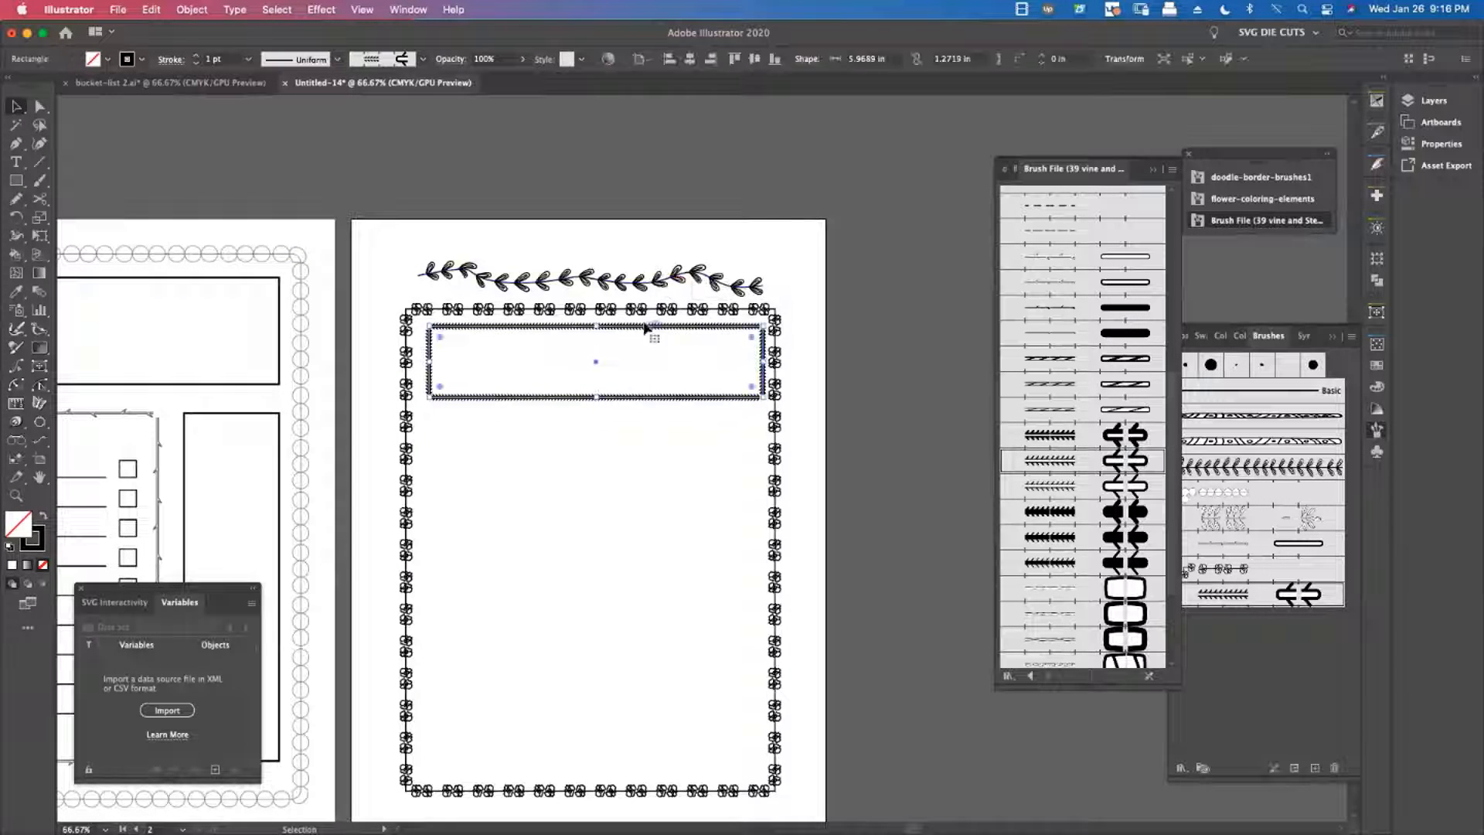
pyautogui.moveTo(644, 328); pyautogui.dragTo(637, 328)
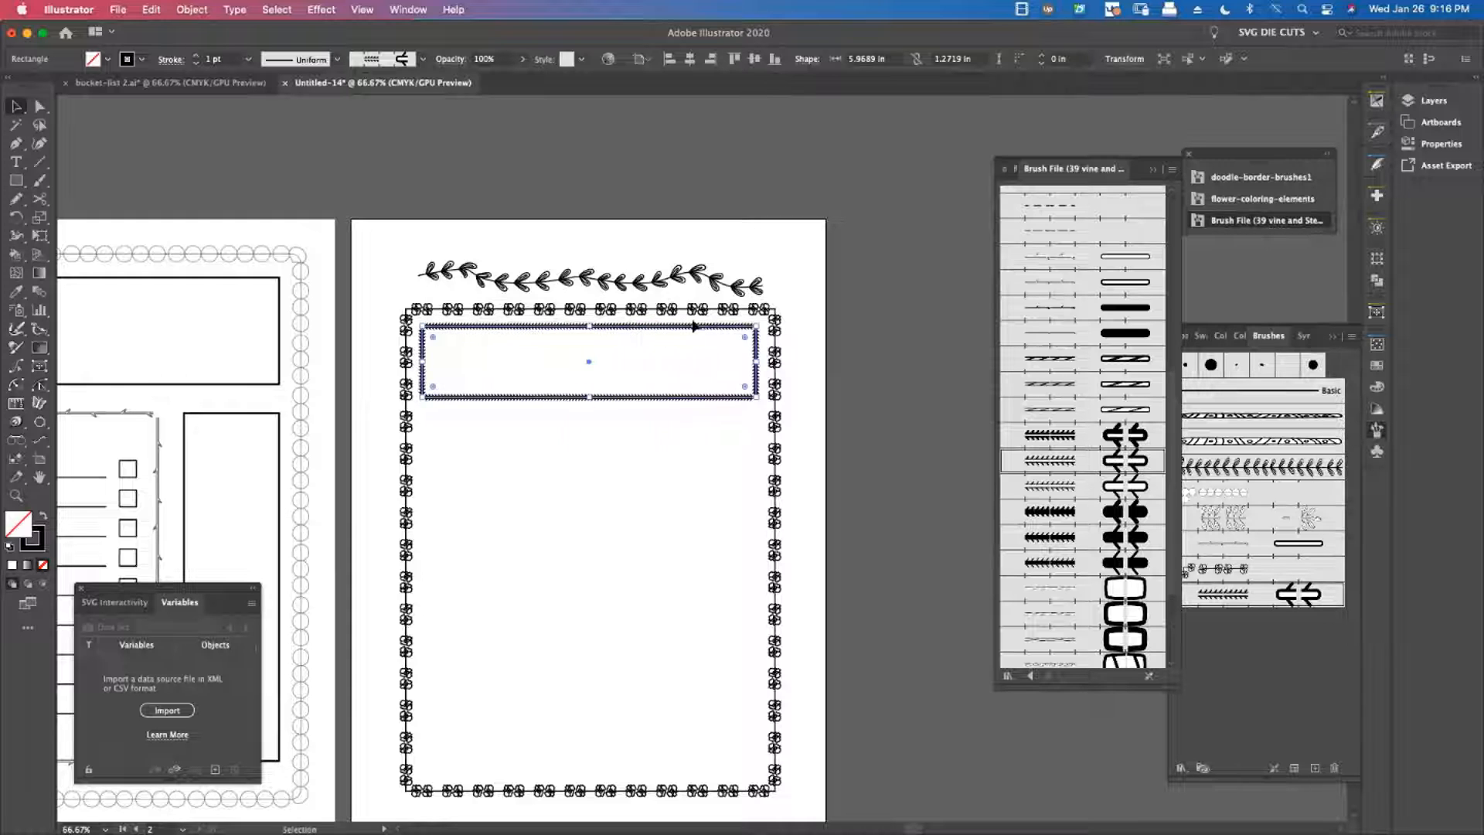
pyautogui.click(853, 329)
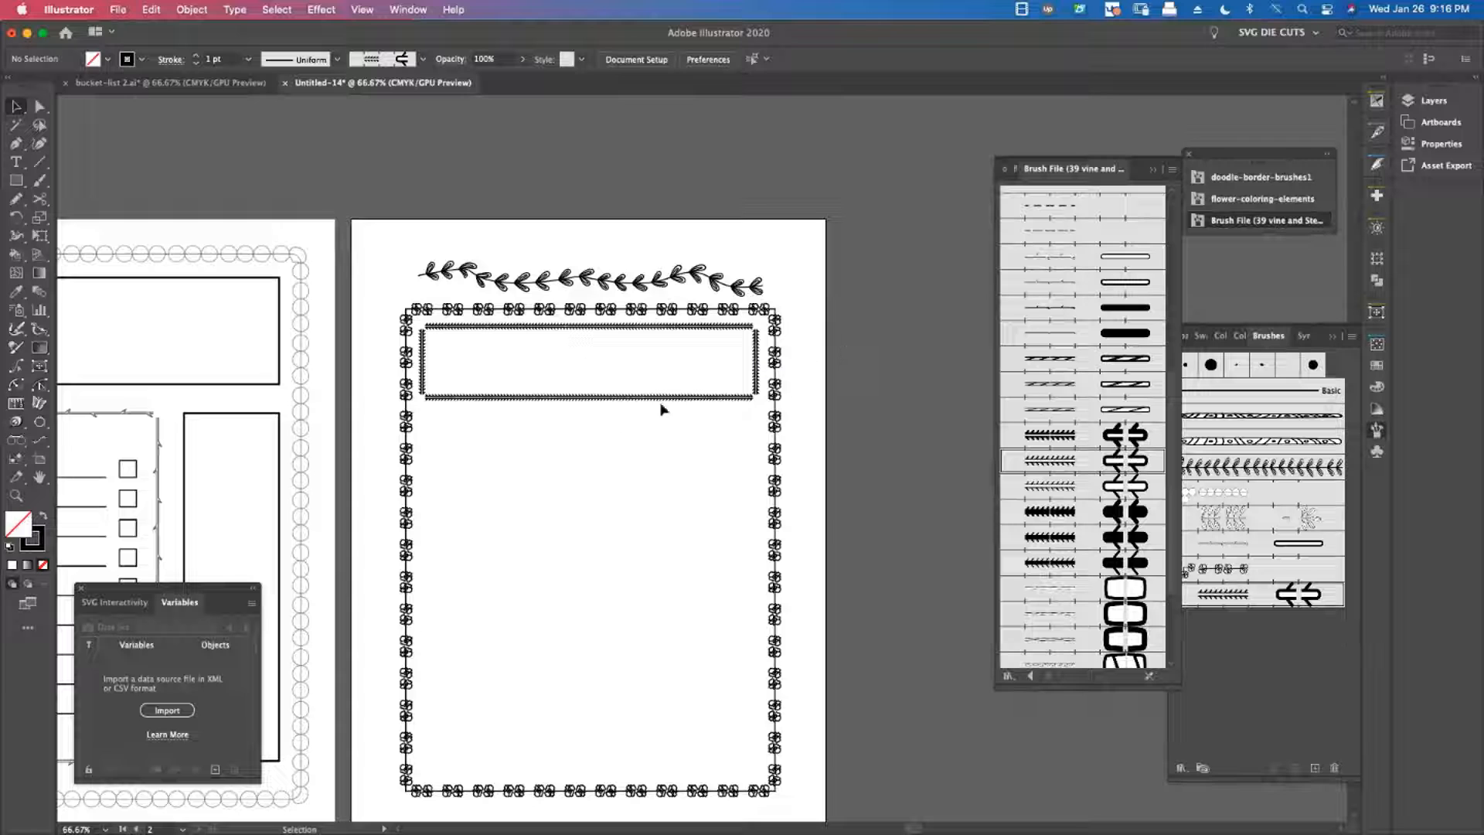
# Draw a horizontal line about 2.49 in long below the banner, near the flower border's left side
pyautogui.click(39, 161)
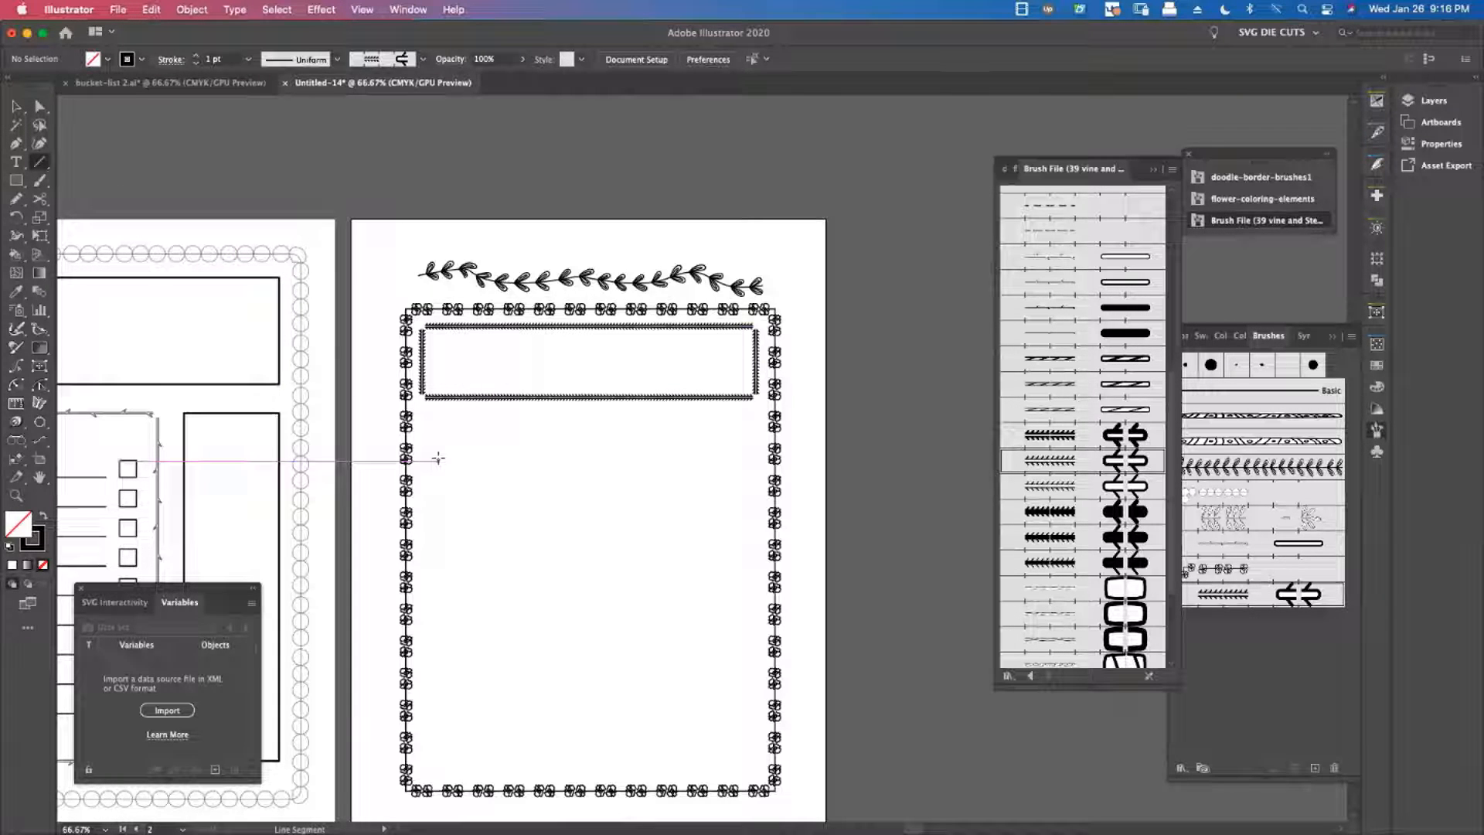
pyautogui.moveTo(439, 458); pyautogui.dragTo(578, 460)
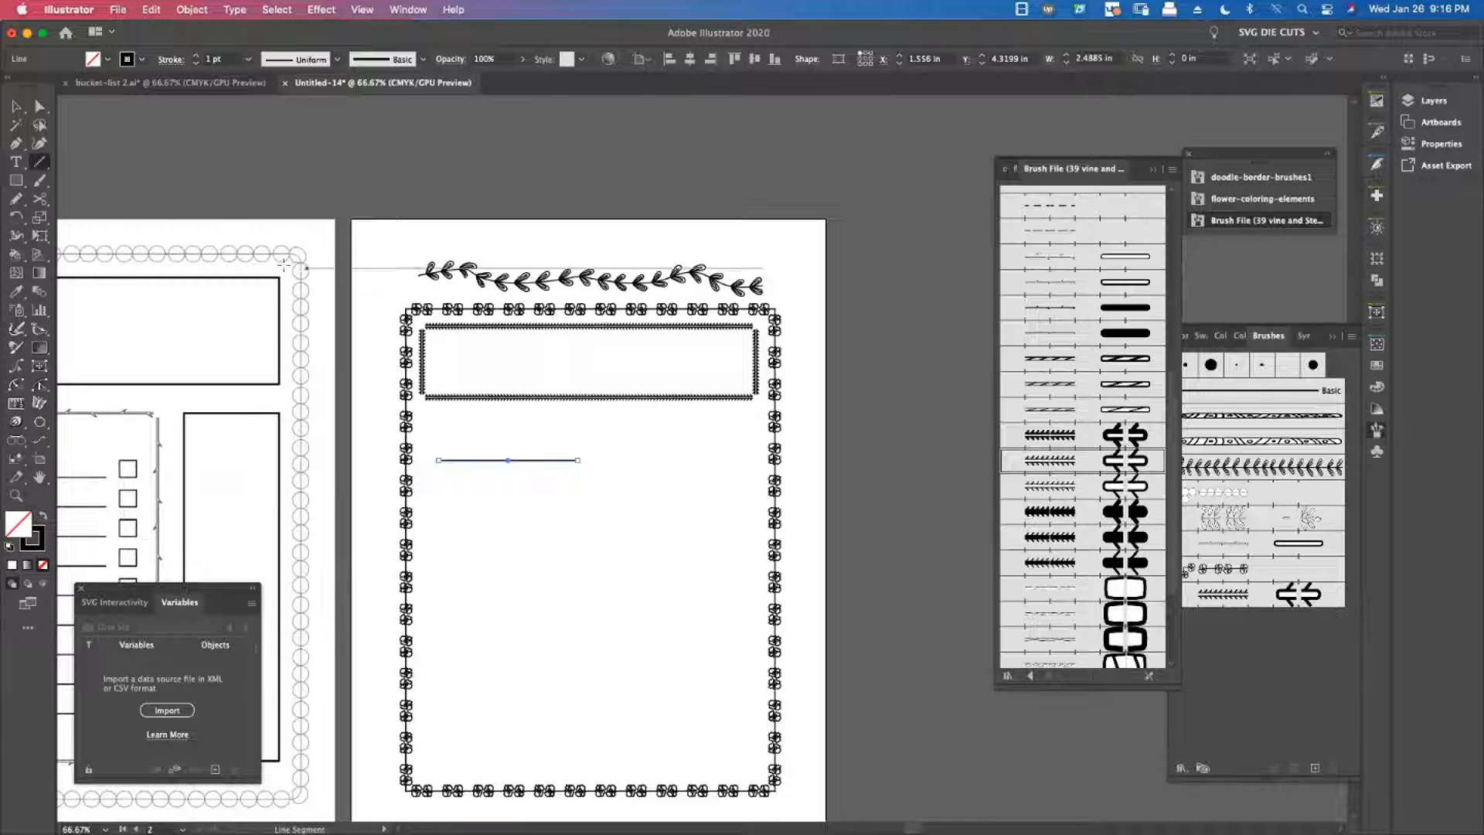
pyautogui.click(16, 106)
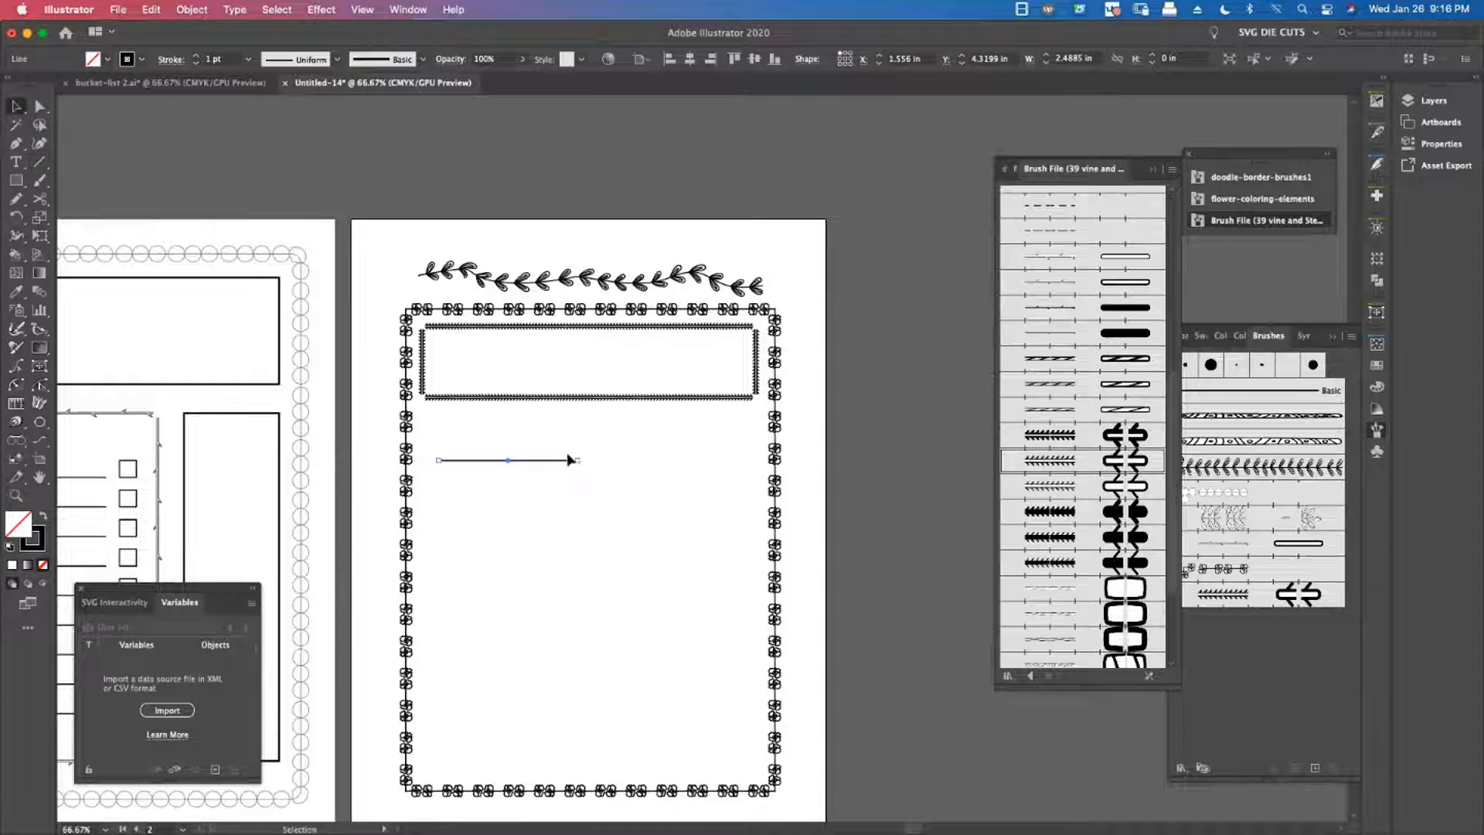
pyautogui.click(545, 468)
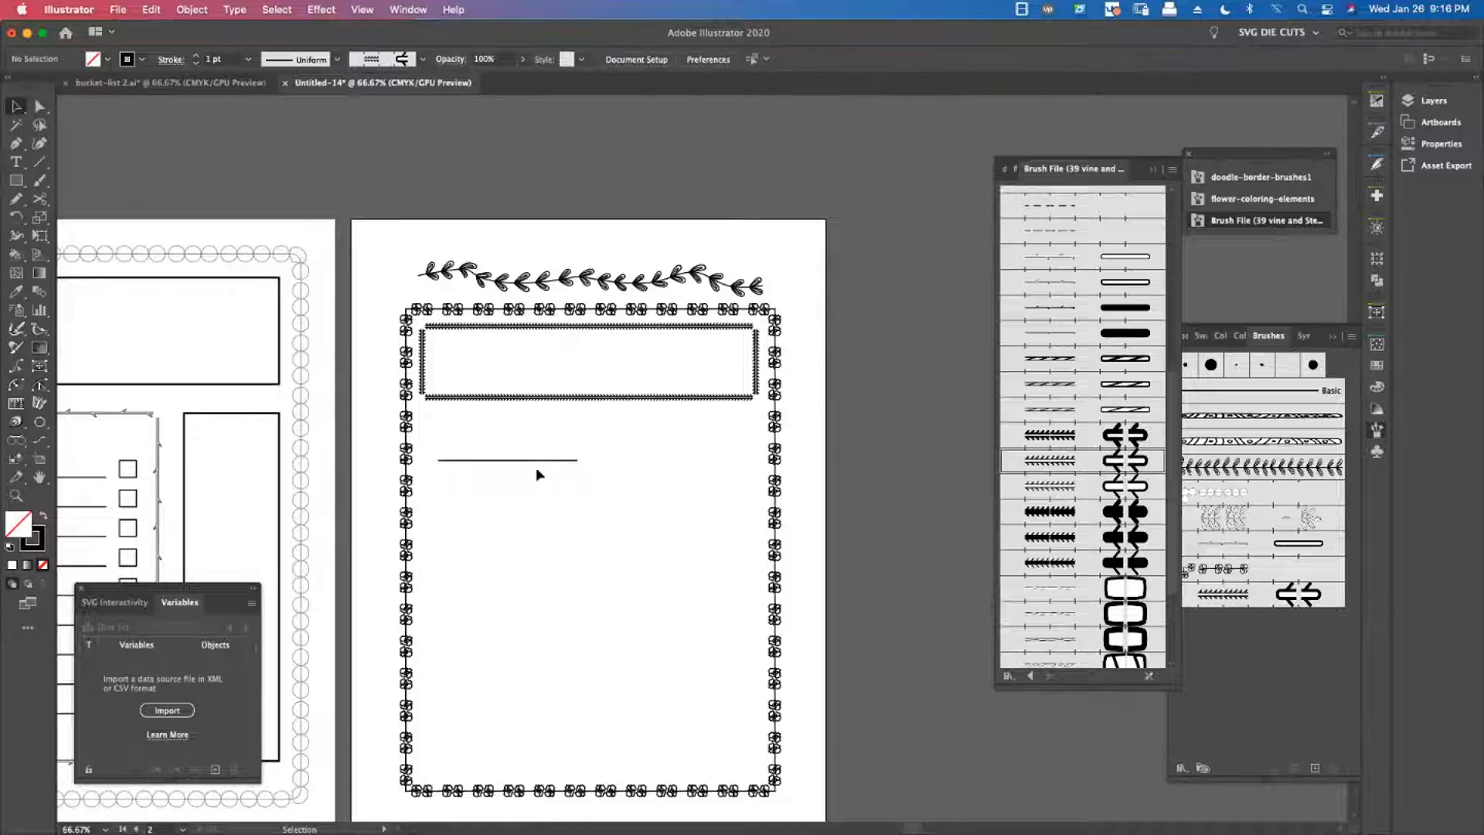
# Draw a square of about 0.33 in at the line's right end and nudge it right to leave a small gap
pyautogui.click(15, 180)
pyautogui.moveTo(577, 443); pyautogui.dragTo(597, 462)
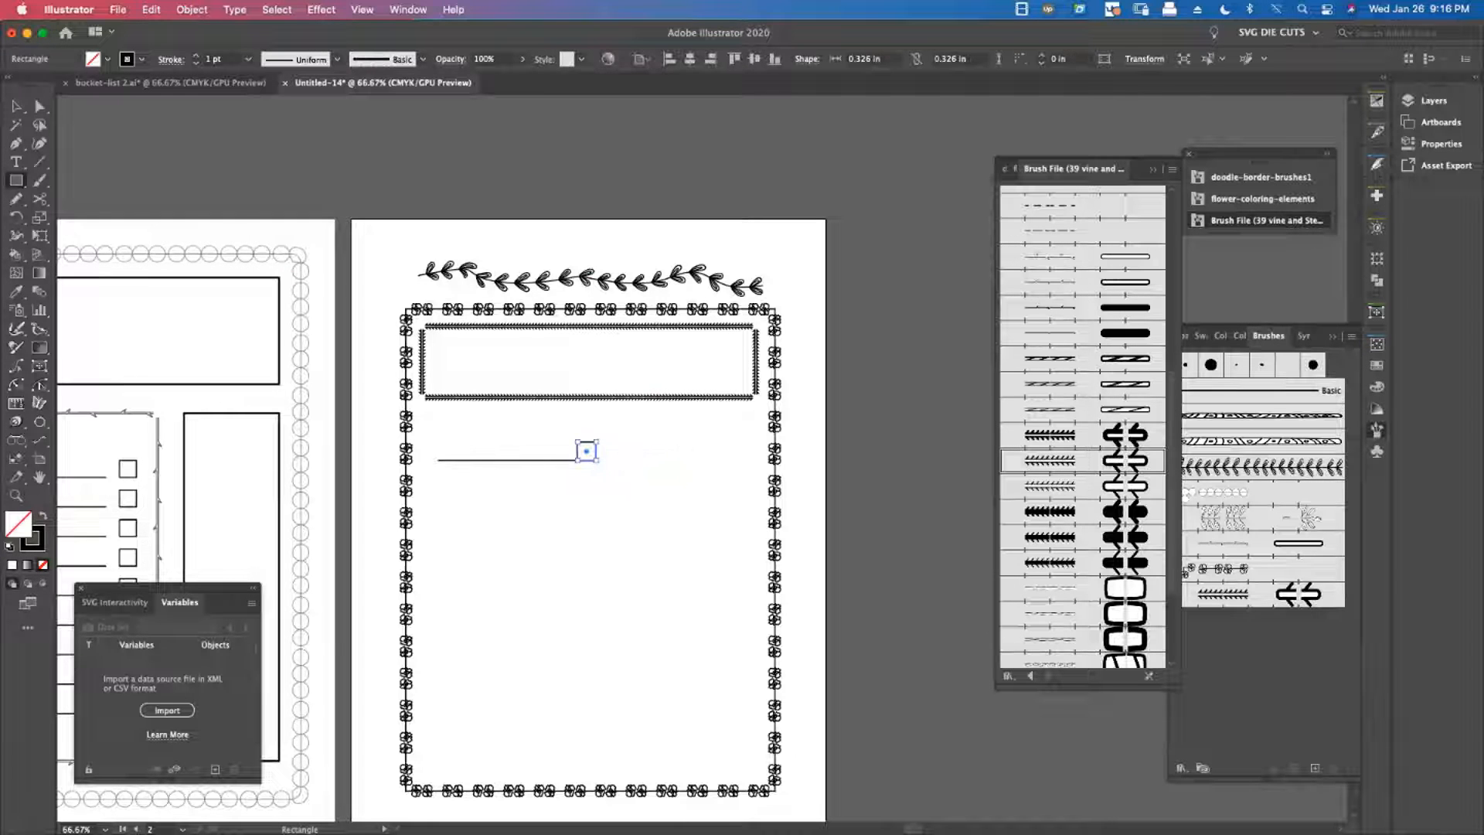
pyautogui.press('v')
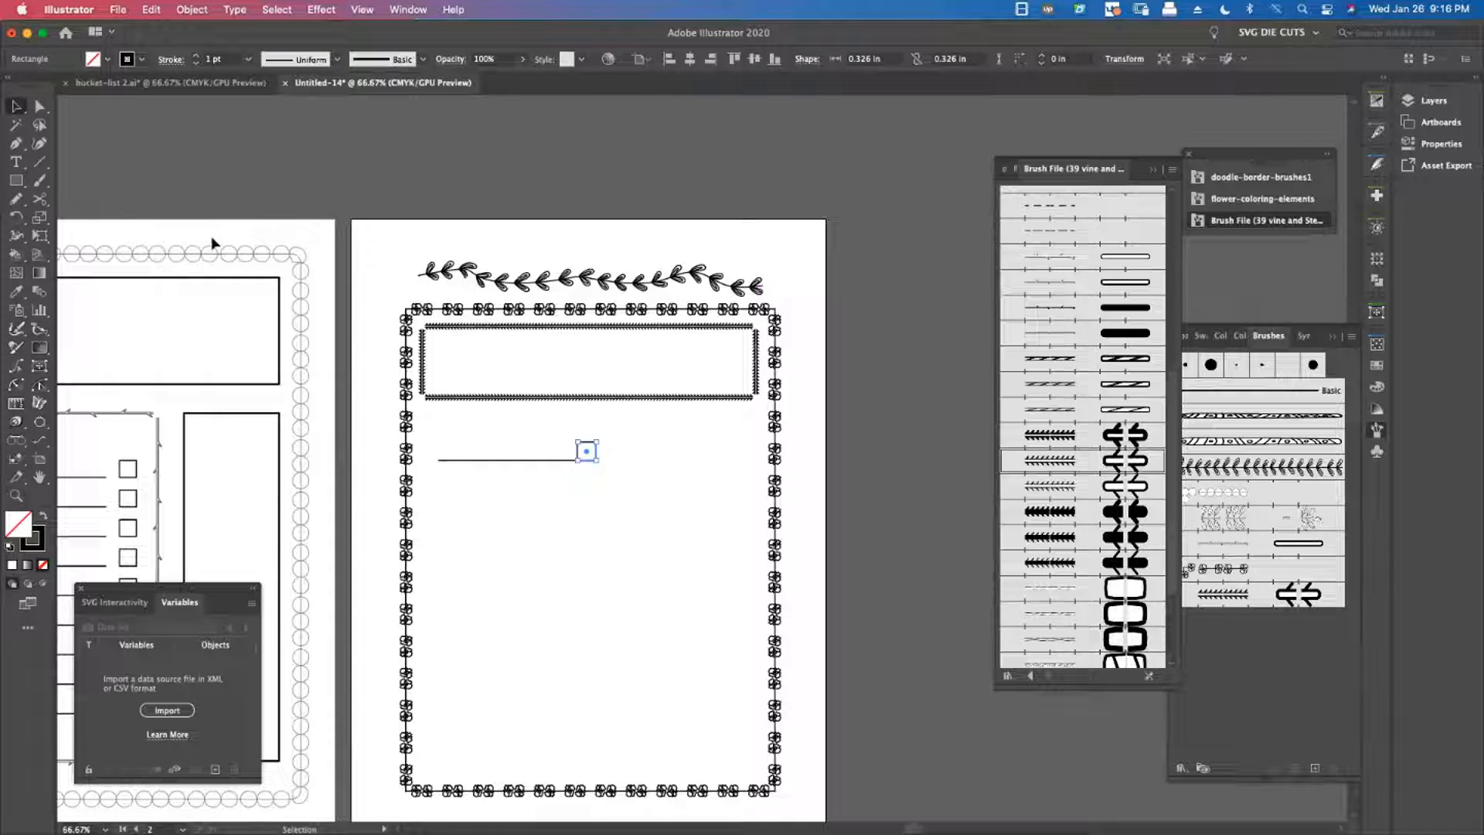
pyautogui.press('Right')
pyautogui.press('Right')
pyautogui.press('Right')
pyautogui.press('Right')
pyautogui.press('Right')
pyautogui.press('Right')
pyautogui.press('Right')
pyautogui.press('Right')
pyautogui.press('Right')
pyautogui.press('Right')
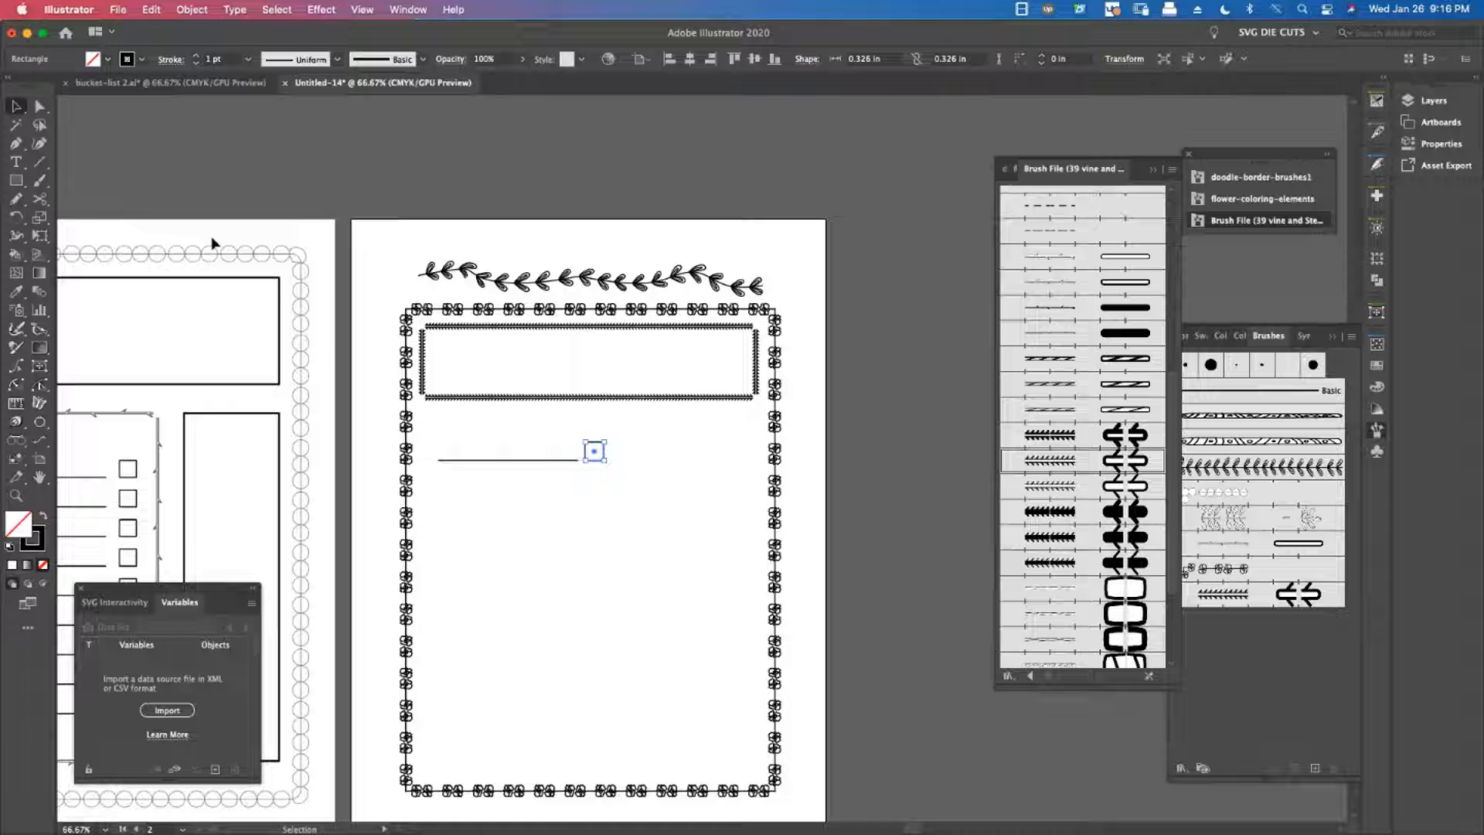
pyautogui.click(410, 201)
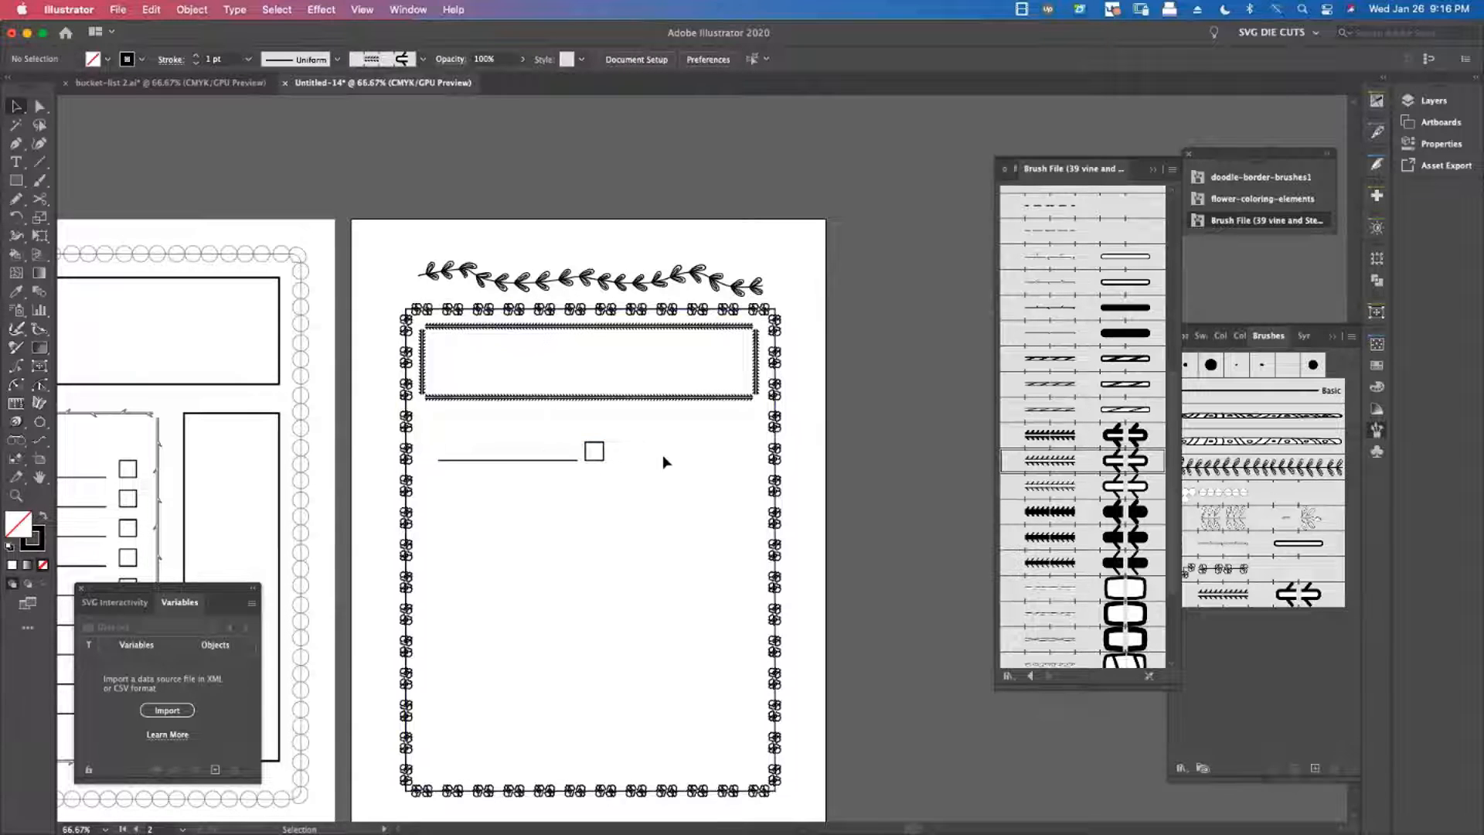
# Scale the checkbox square down to about 0.21 in and group it with the line
pyautogui.click(604, 449)
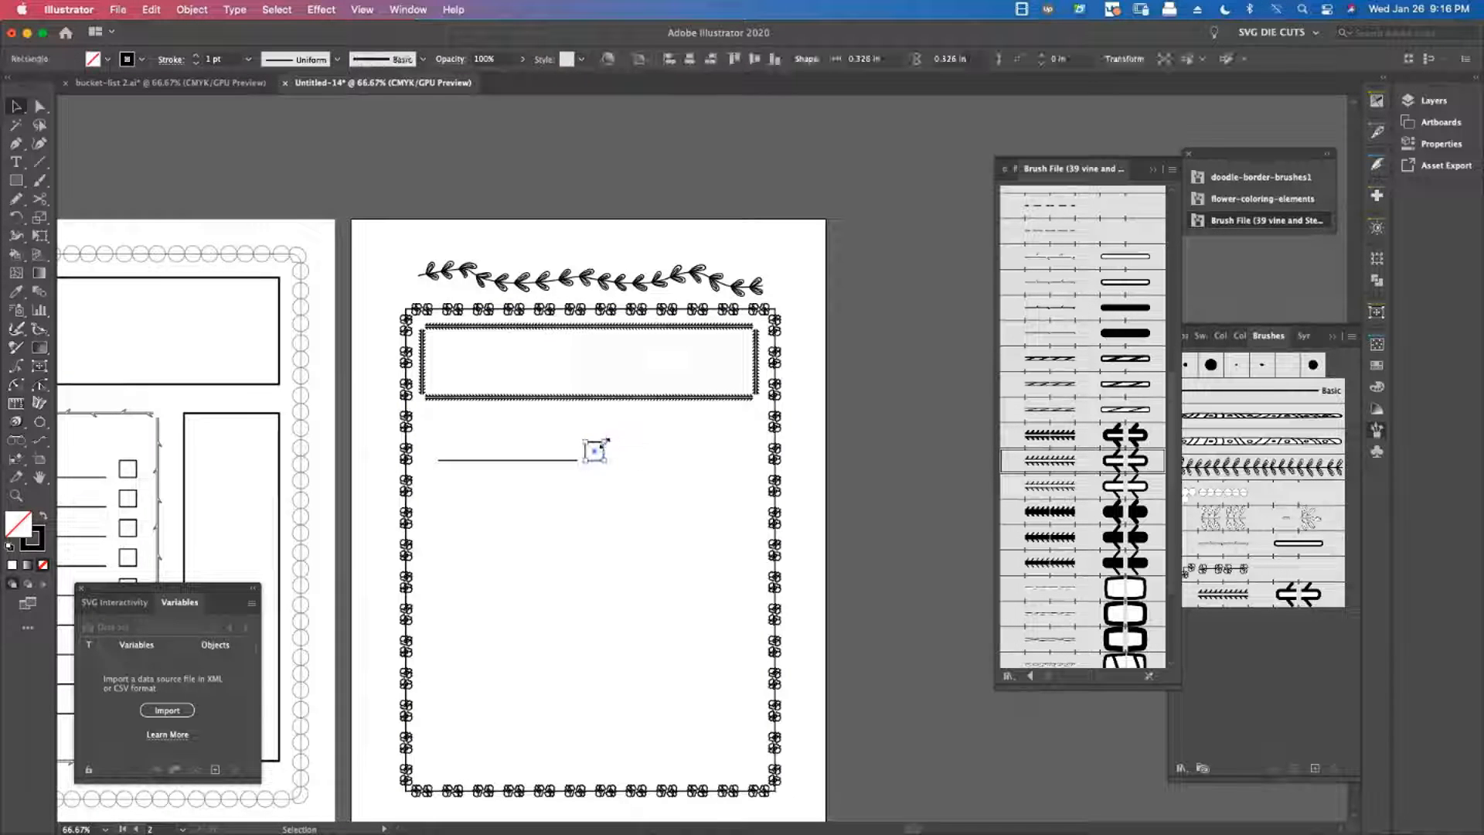
pyautogui.moveTo(606, 442); pyautogui.dragTo(443, 529)
pyautogui.click(683, 444)
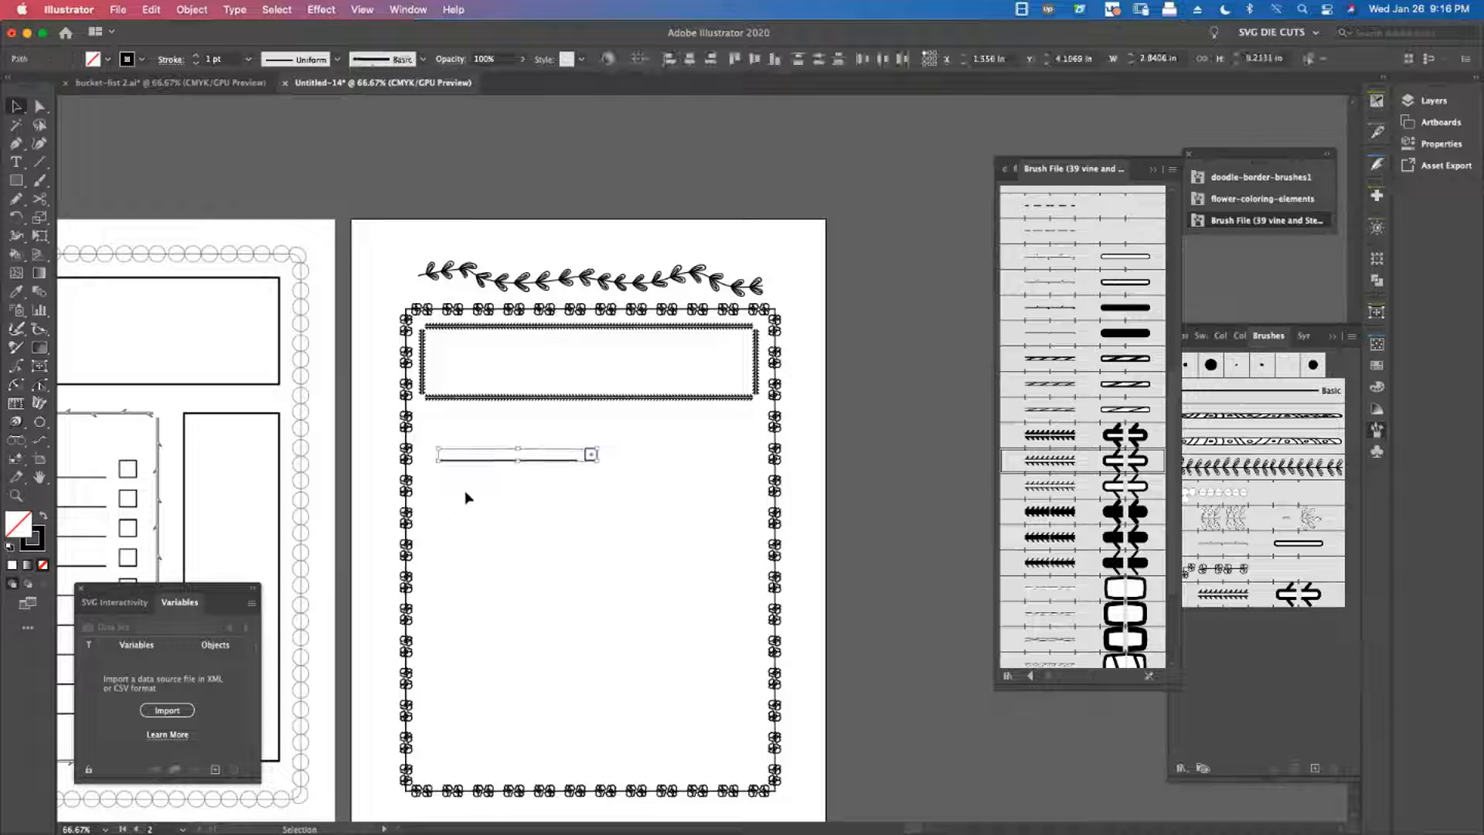
pyautogui.press('super+g')
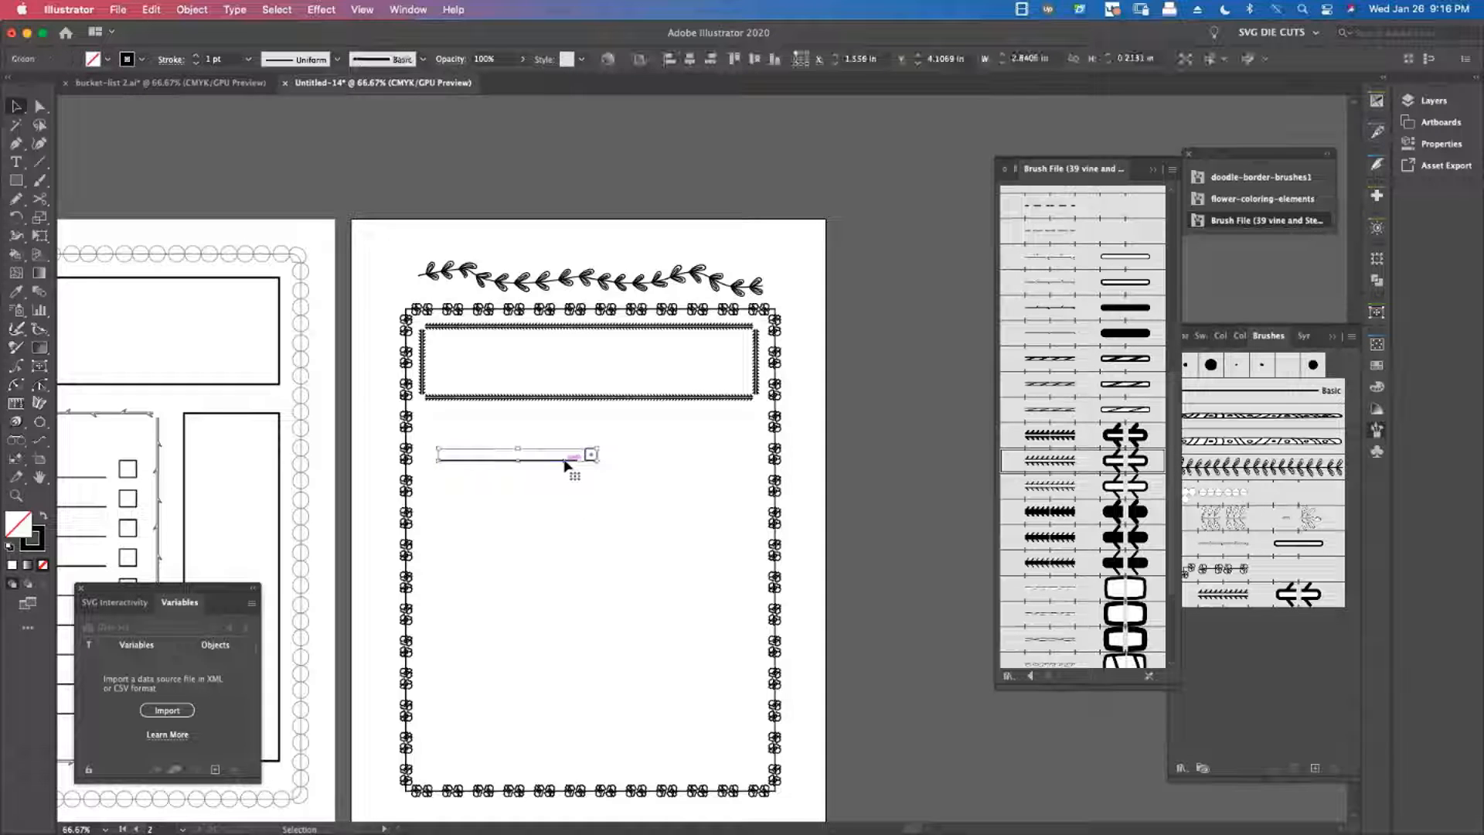
# Duplicate the line-and-checkbox group downward and repeat the copy to build a checklist column of 13 rows
pyautogui.moveTo(565, 462); pyautogui.dragTo(572, 491)
pyautogui.click(654, 484)
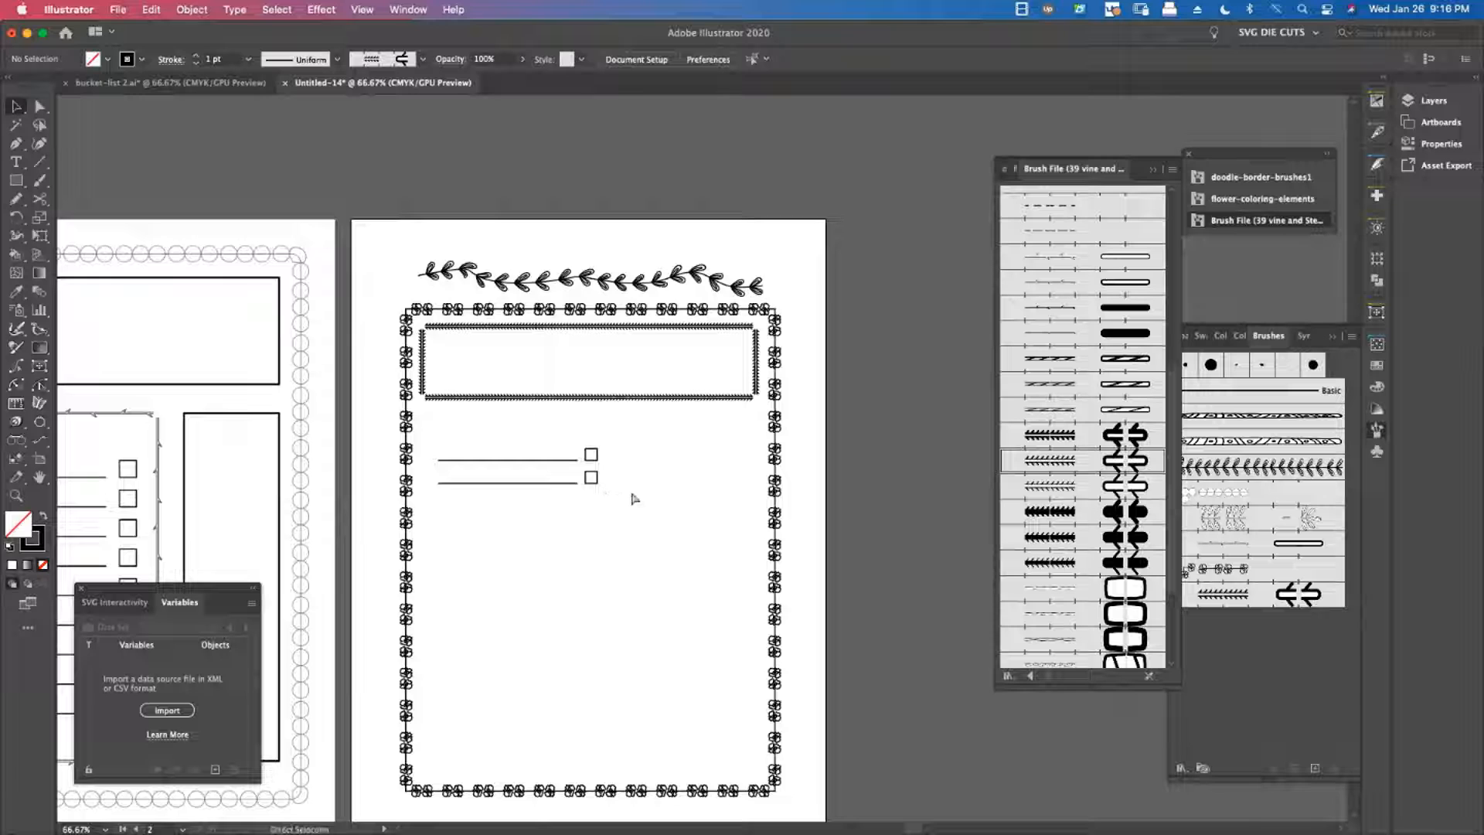
pyautogui.click(590, 480)
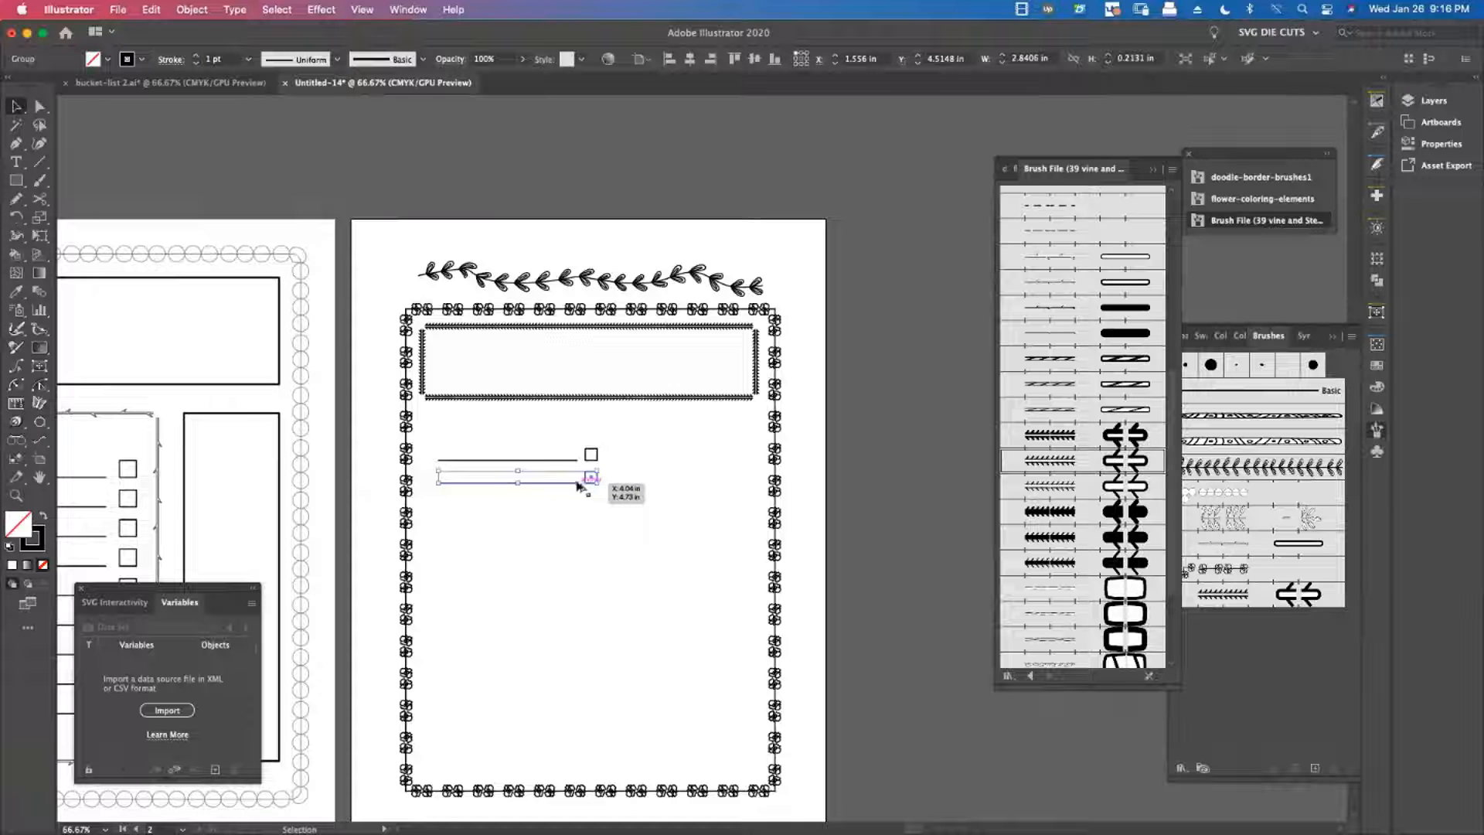
pyautogui.moveTo(578, 486); pyautogui.dragTo(591, 507)
pyautogui.press('super+d')
pyautogui.press('super+d')
pyautogui.press('super+d')
pyautogui.press('super+d')
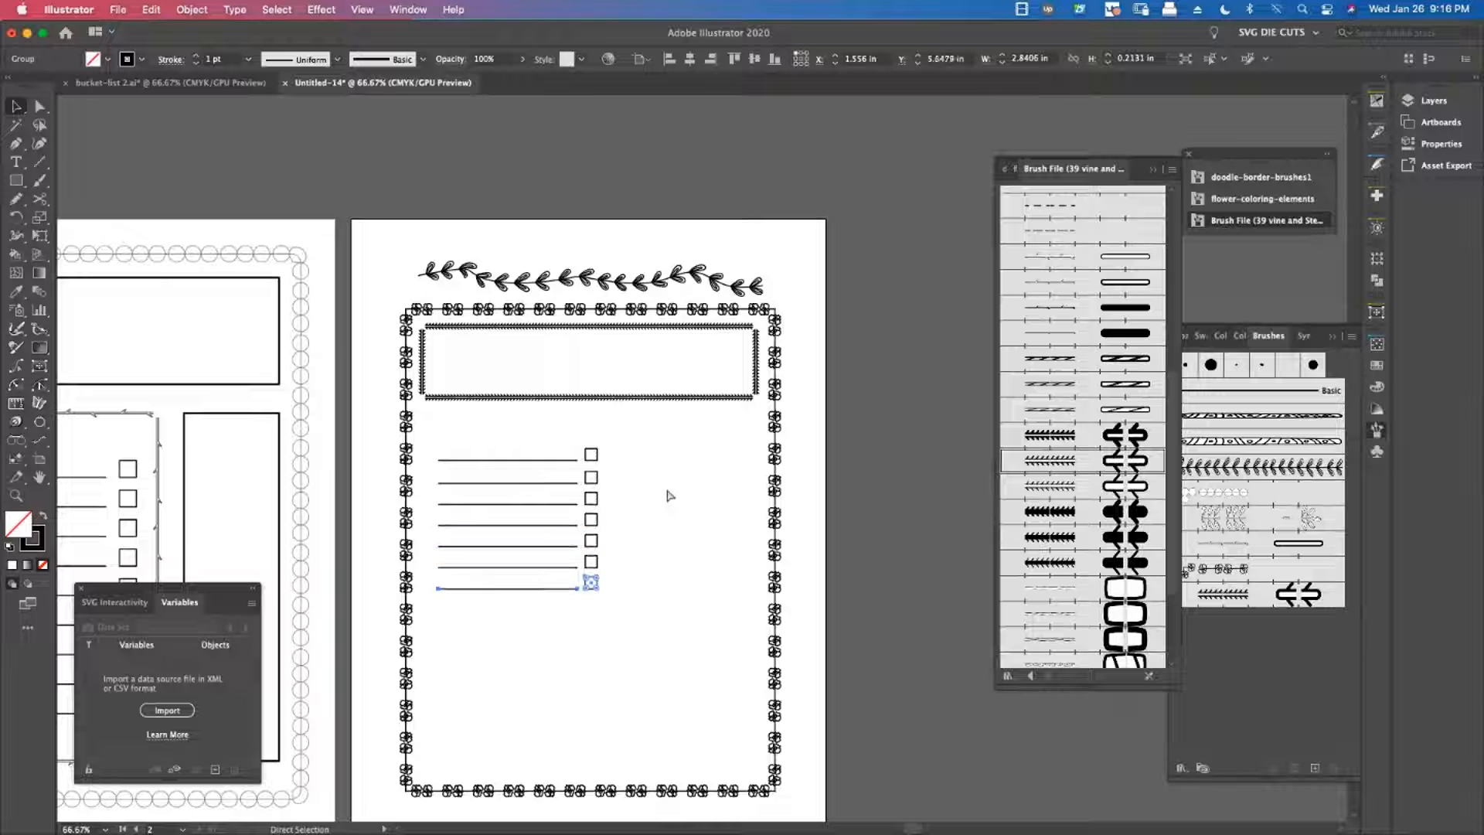
pyautogui.press('super+d')
pyautogui.press('super+d')
pyautogui.press('super+d')
pyautogui.press('super+d')
pyautogui.press('super+d')
pyautogui.press('super+d')
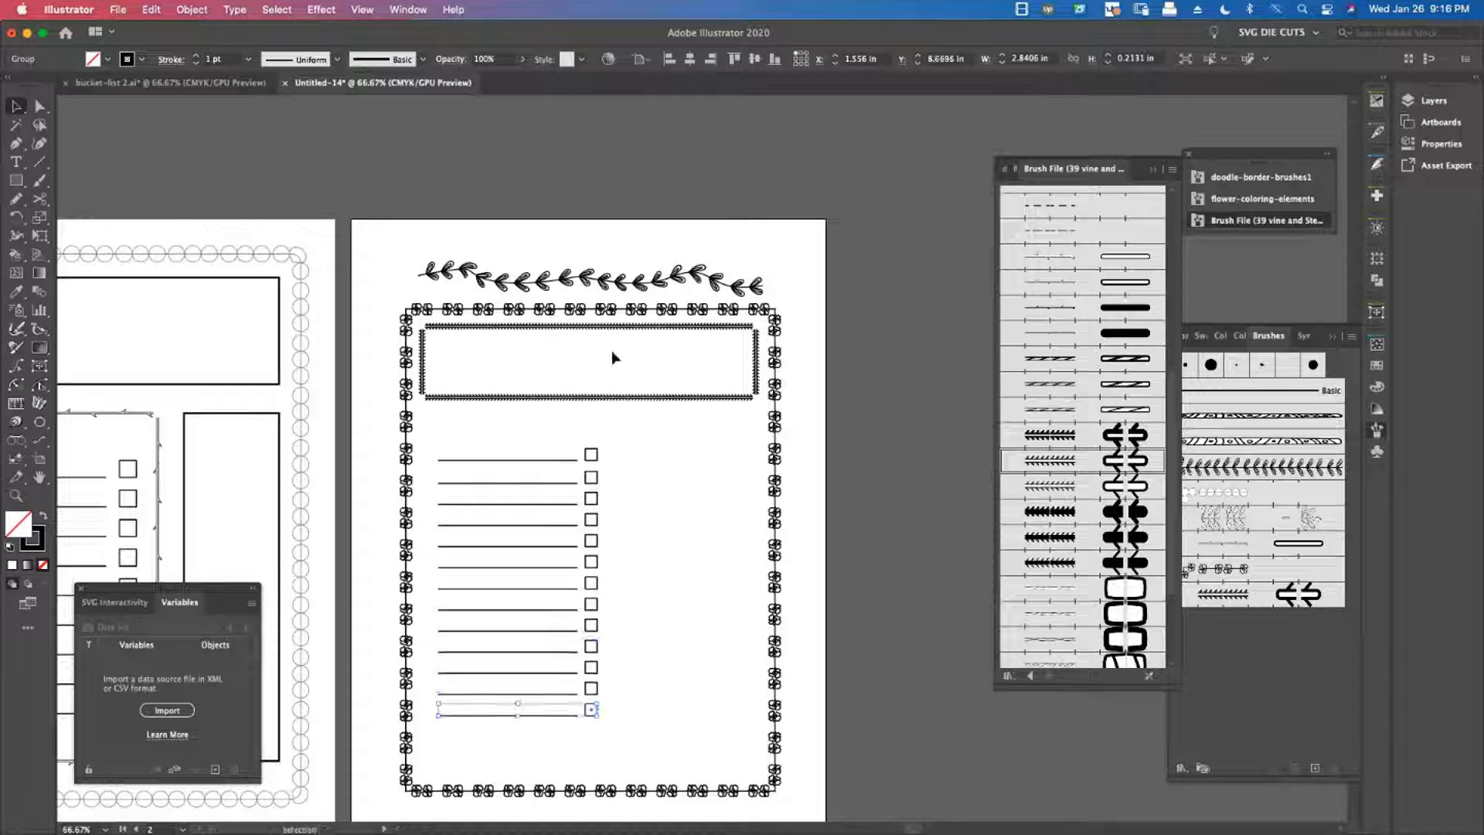
pyautogui.click(685, 501)
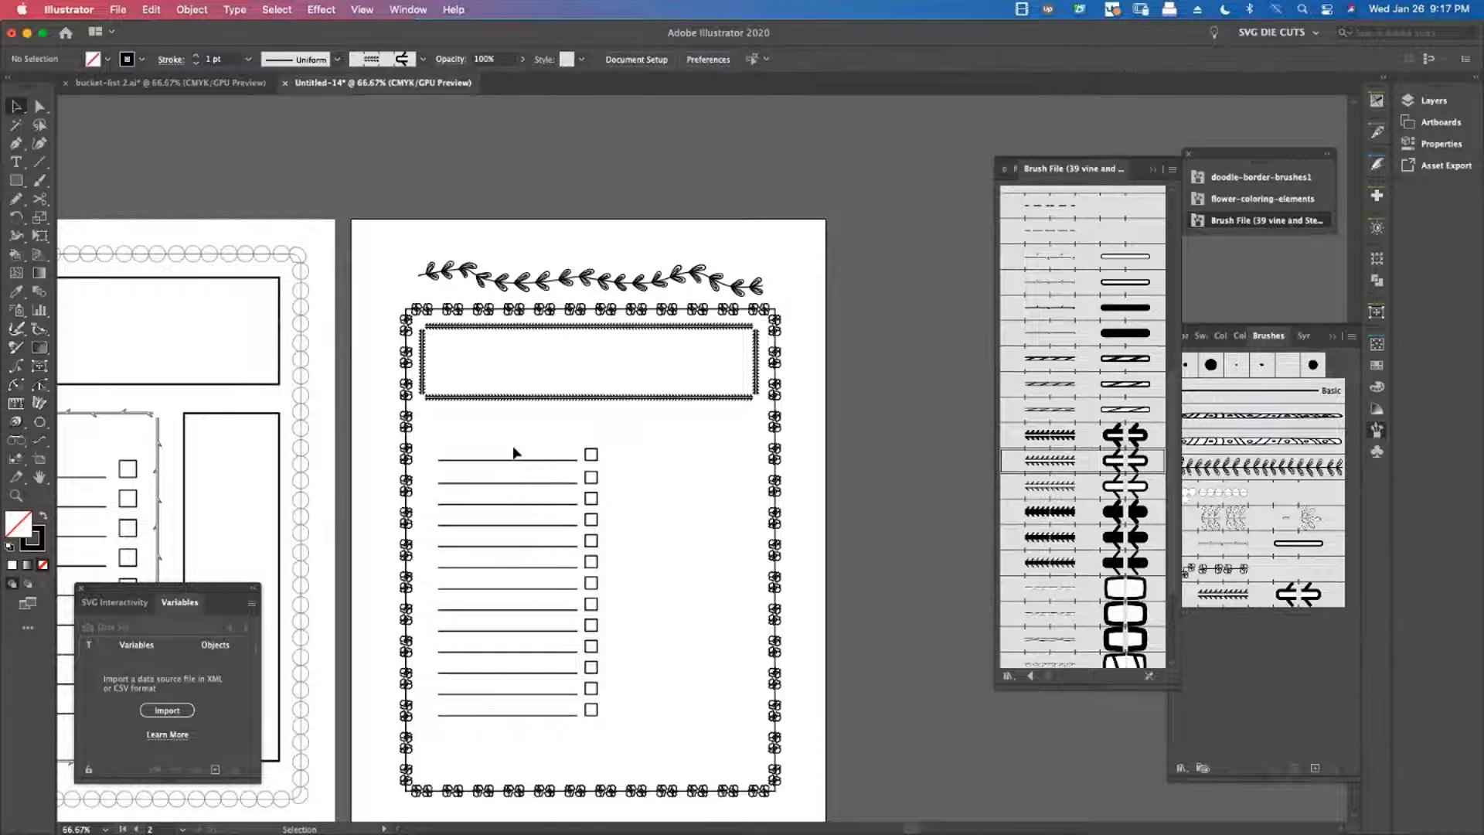
# Draw a rectangle about 3.37 by 5.32 in around the checklist and give it the wavy double-line pattern brush
pyautogui.click(15, 180)
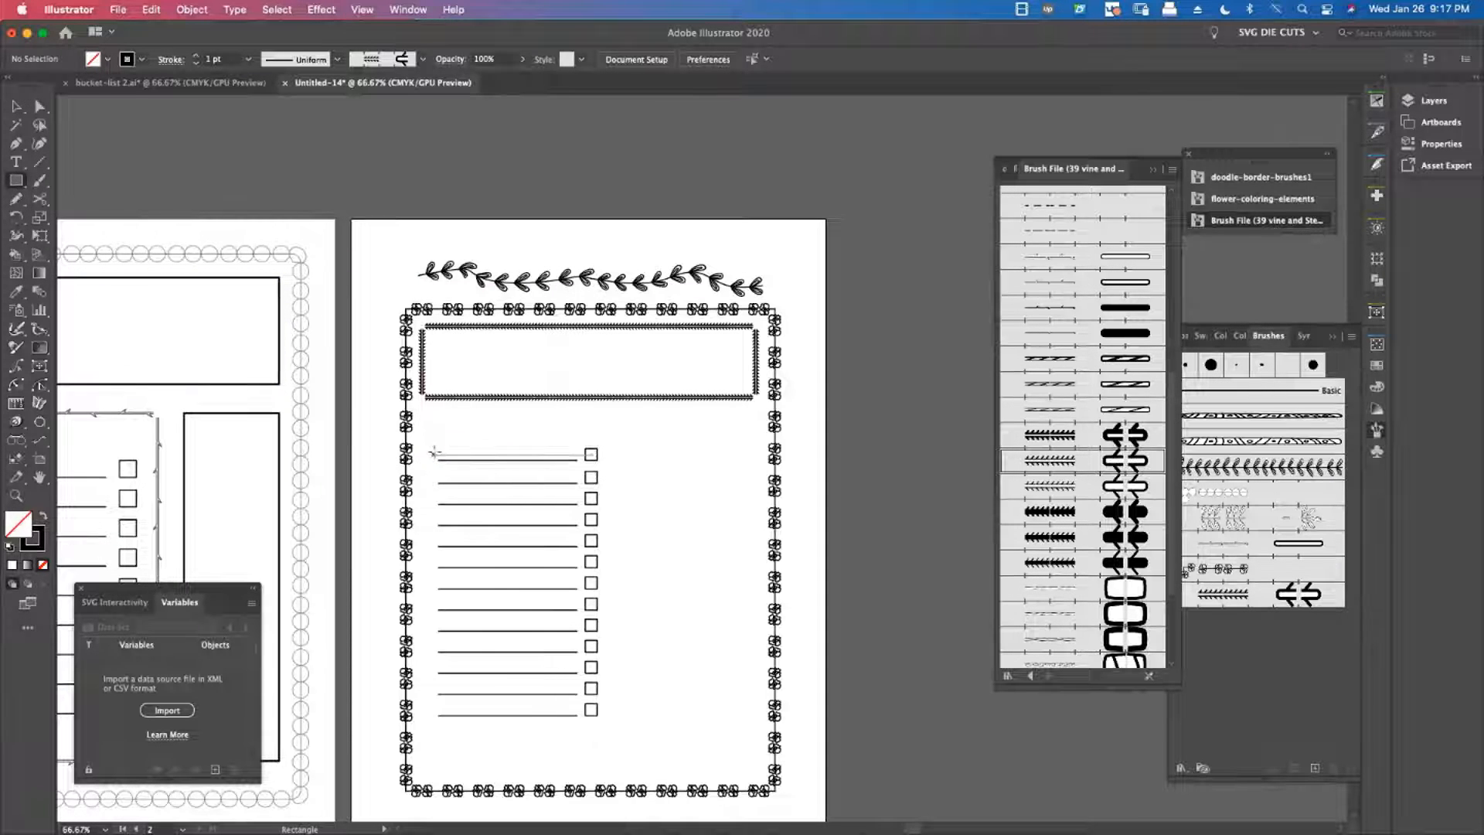
pyautogui.moveTo(427, 431)
pyautogui.mouseDown()
pyautogui.moveTo(588, 588)
pyautogui.moveTo(628, 684)
pyautogui.moveTo(615, 728)
pyautogui.mouseUp()
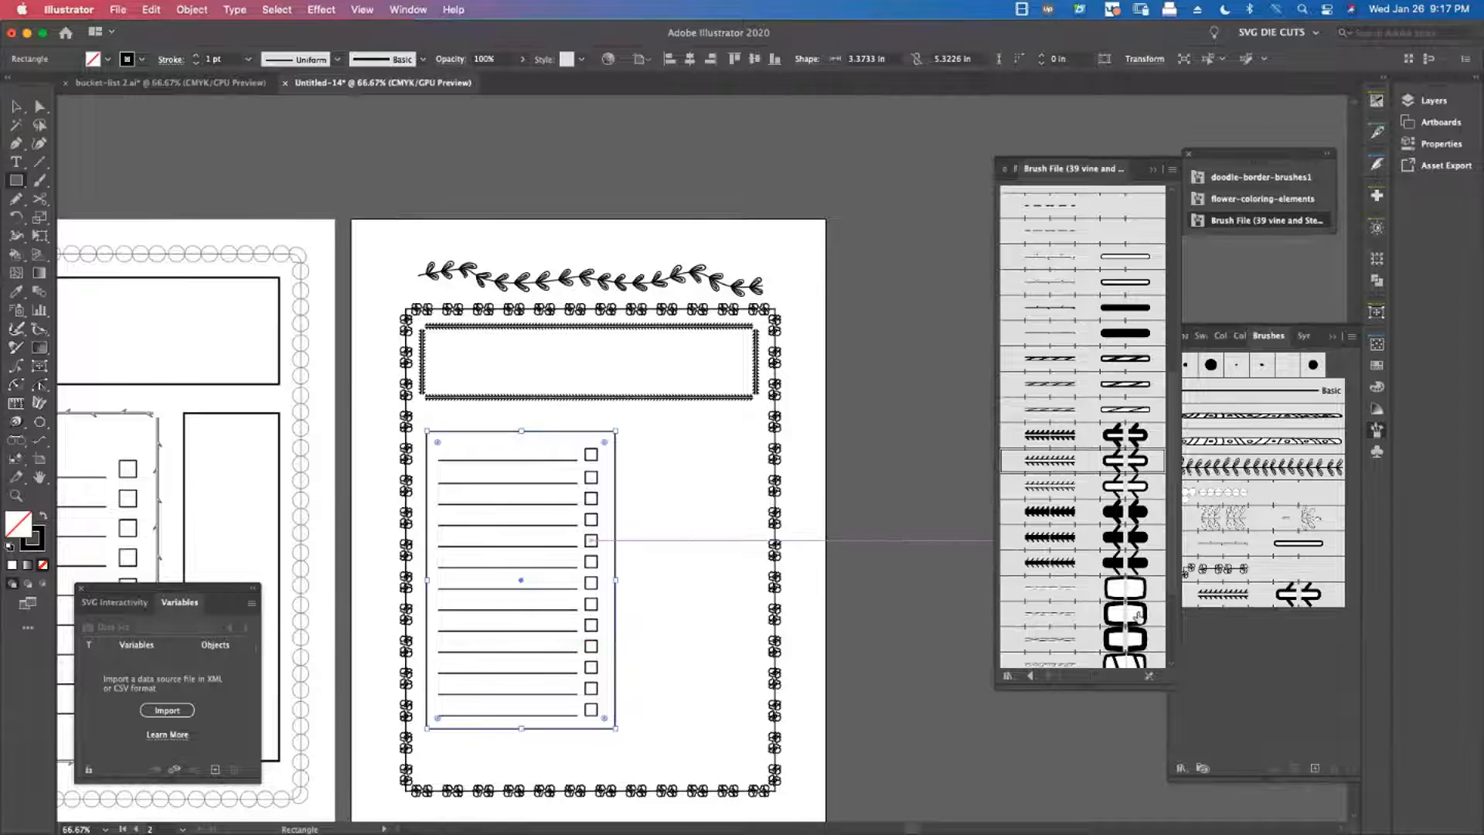
pyautogui.click(1121, 589)
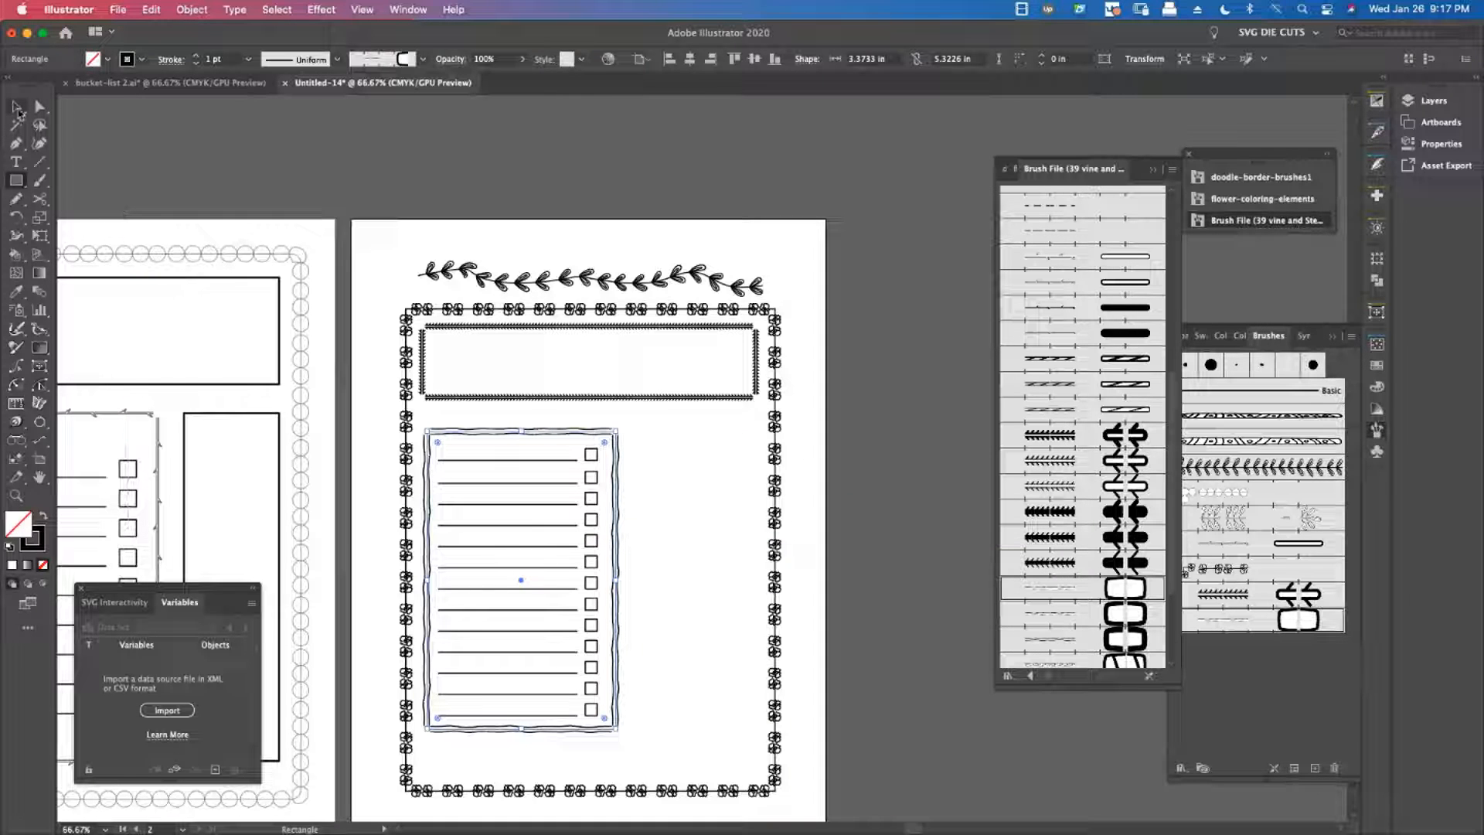
pyautogui.click(17, 108)
pyautogui.click(381, 203)
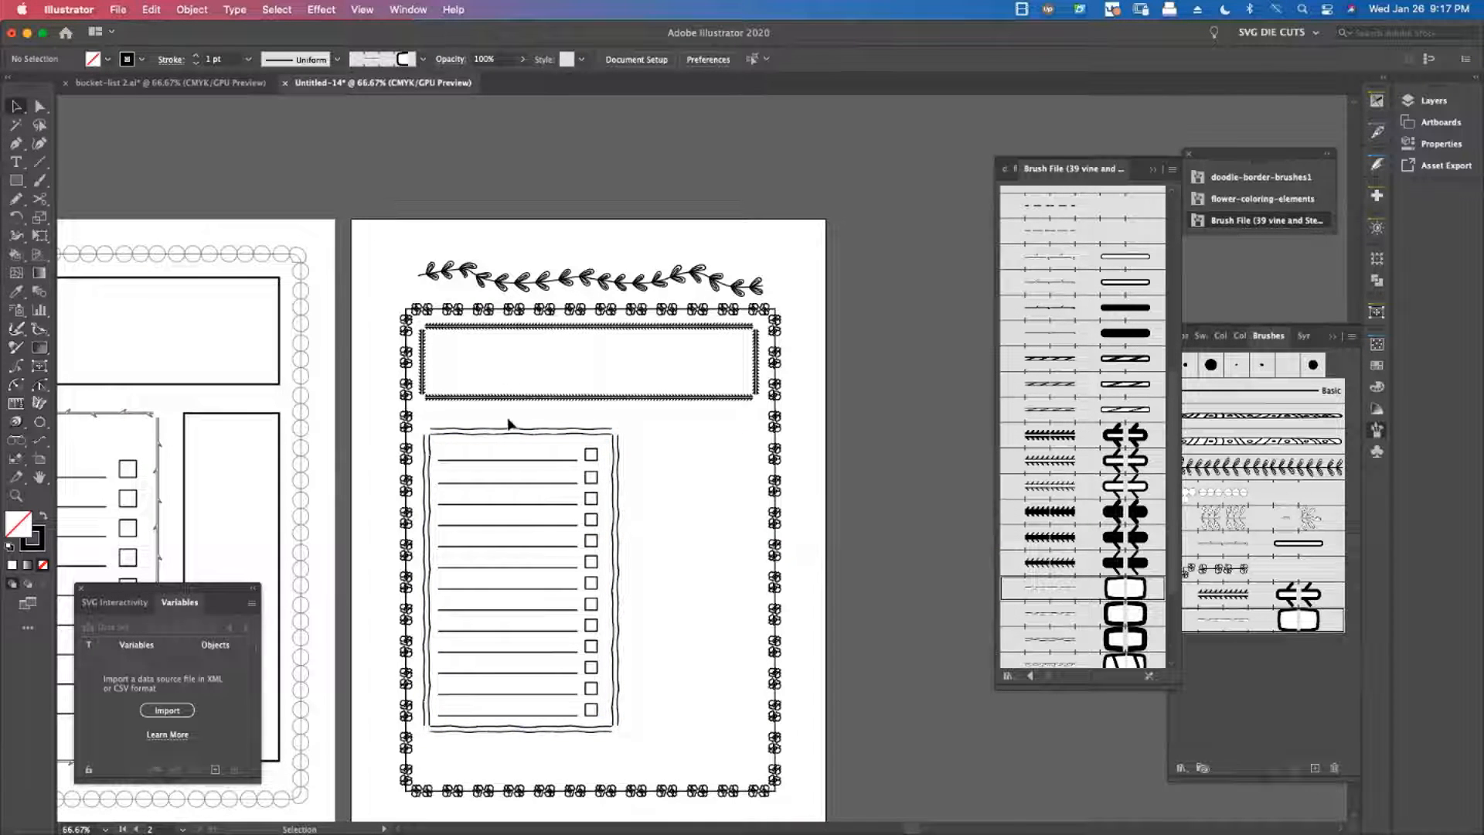
# Try a 3 pt stroke on the checklist's wavy frame, and return it to 1 pt
pyautogui.click(616, 443)
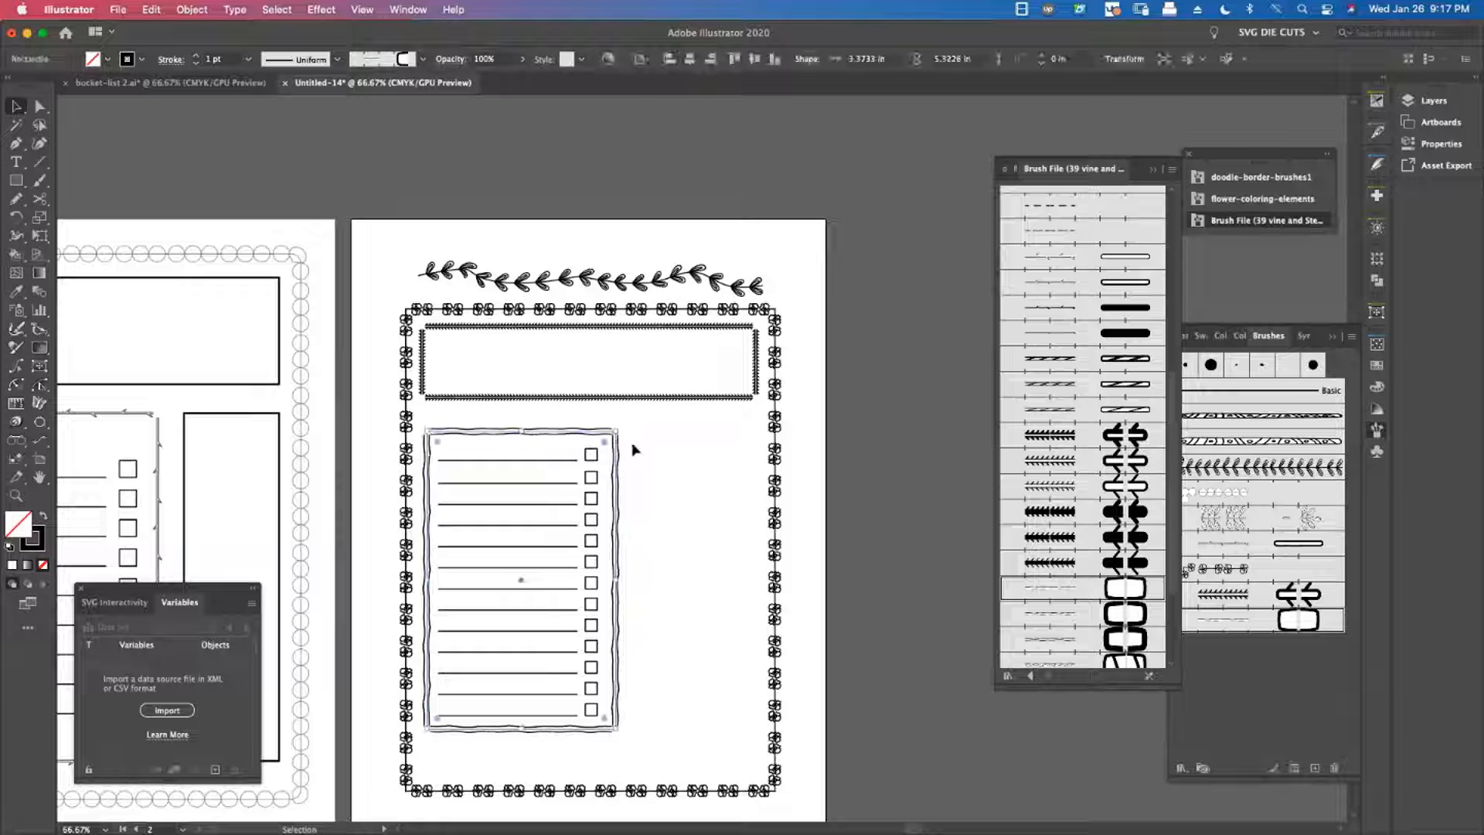
pyautogui.press('super+equal')
pyautogui.press('super+equal')
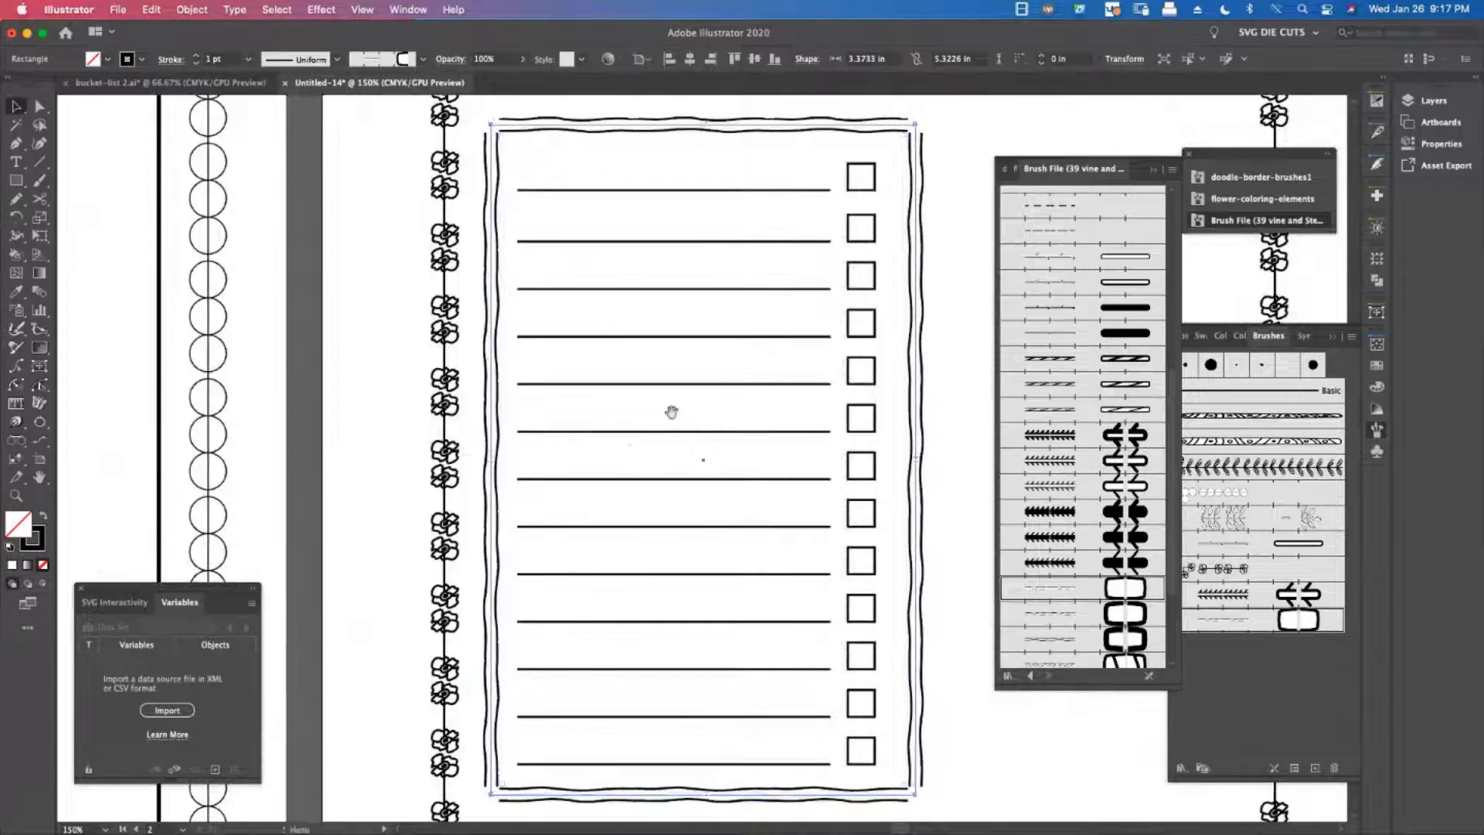
pyautogui.moveTo(672, 412); pyautogui.dragTo(380, 495)
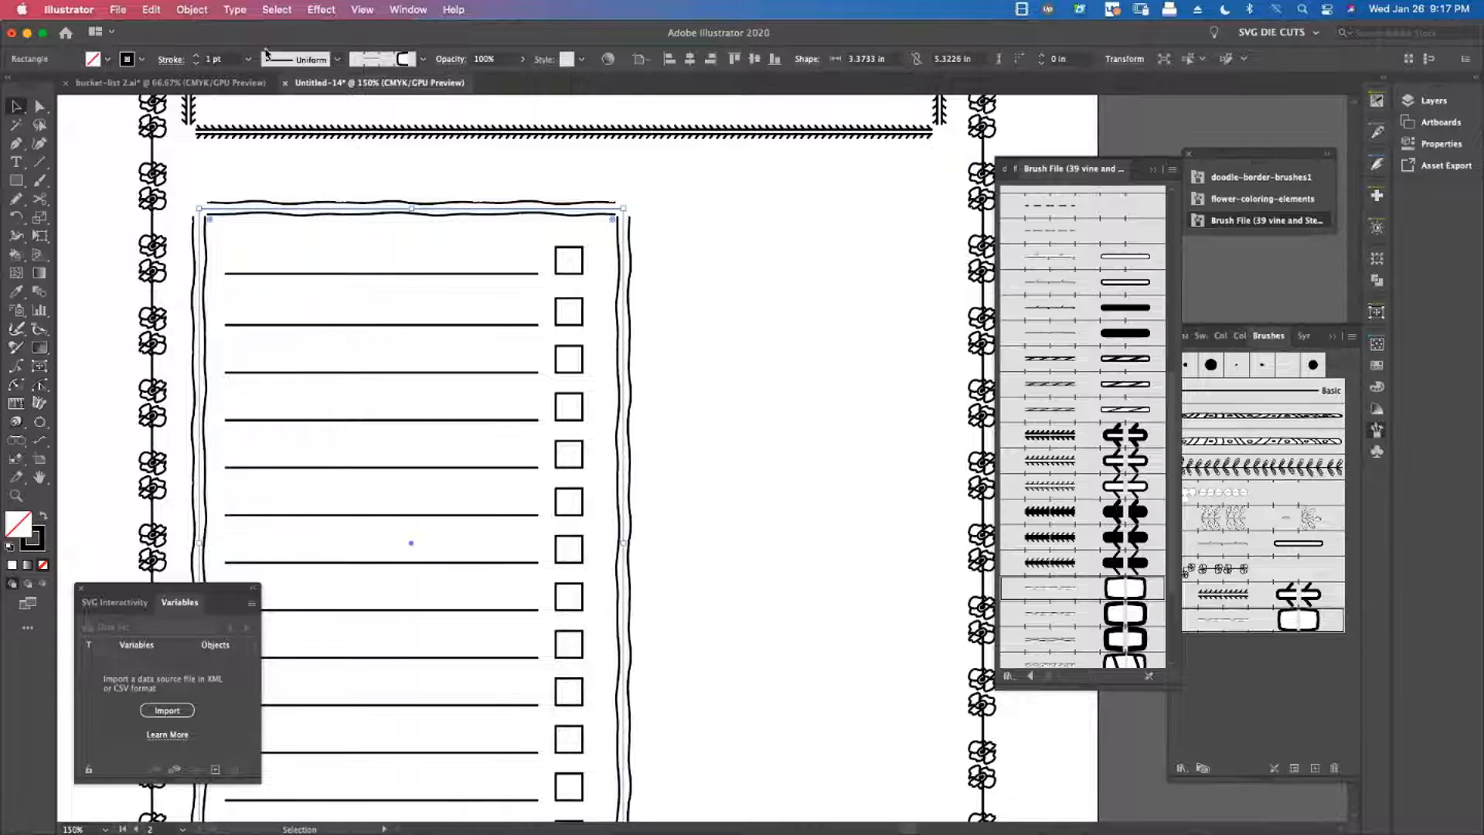
pyautogui.click(197, 56)
pyautogui.click(198, 56)
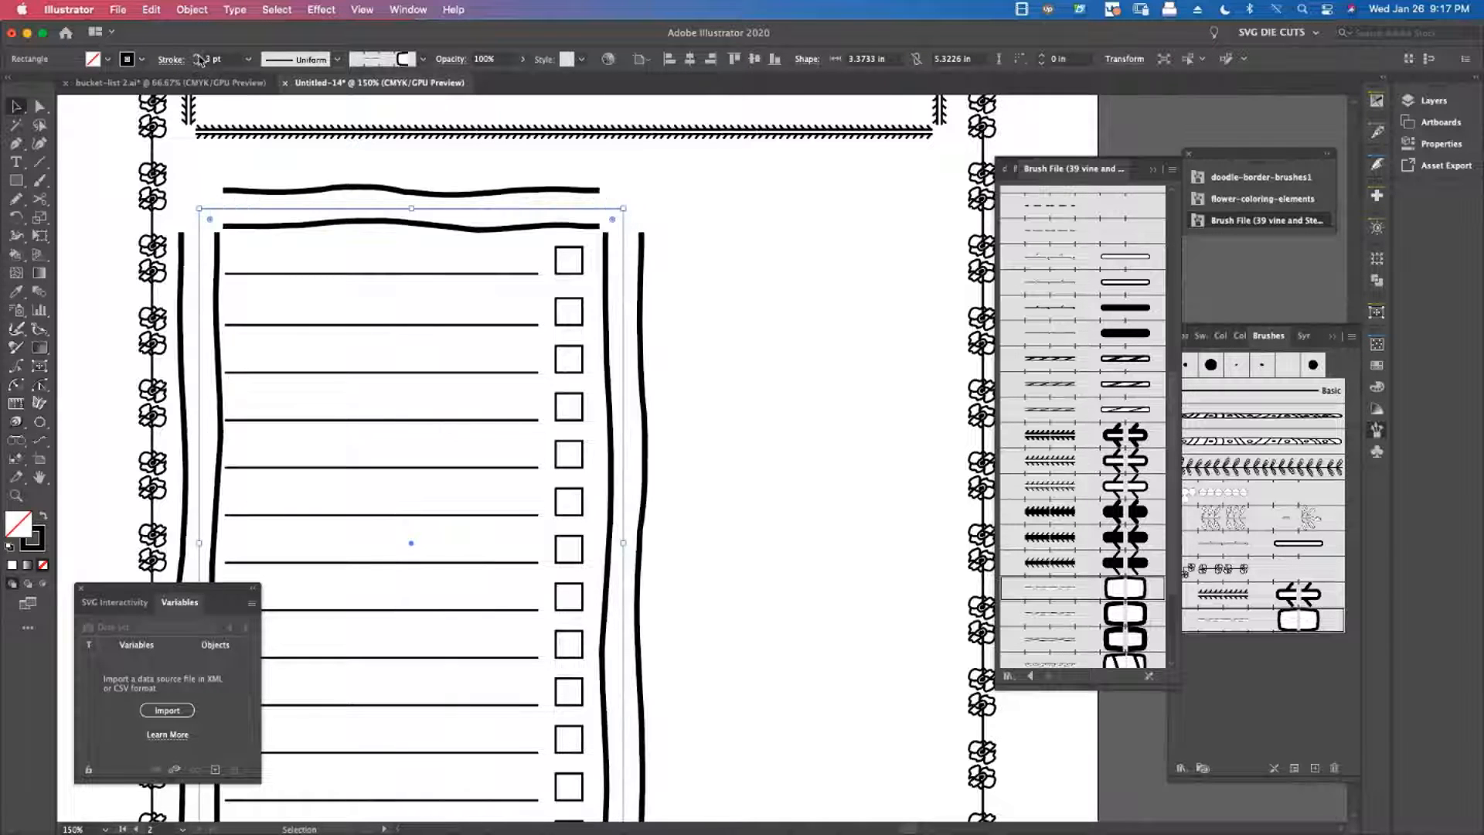
pyautogui.click(197, 64)
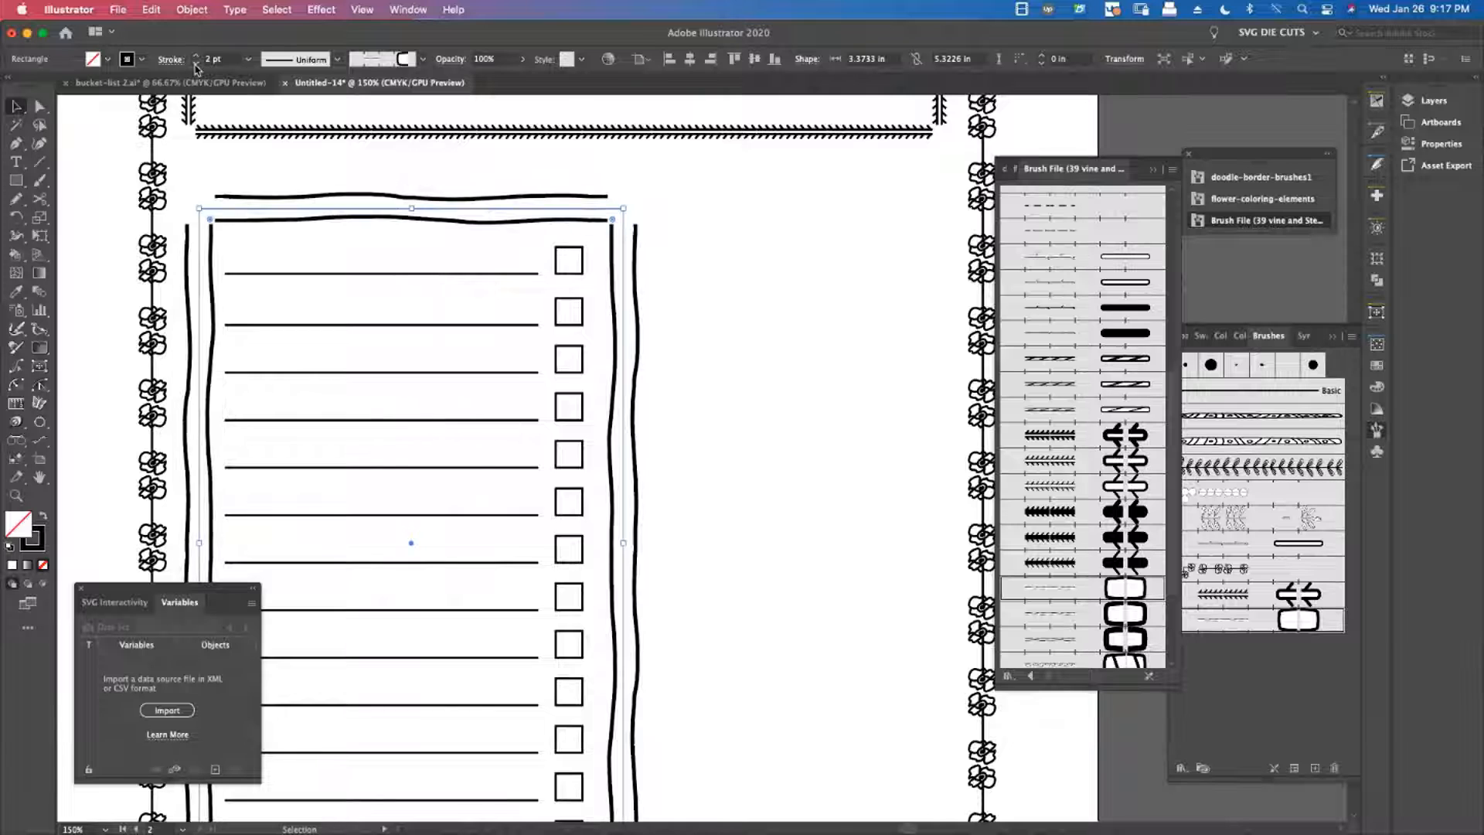
pyautogui.click(196, 64)
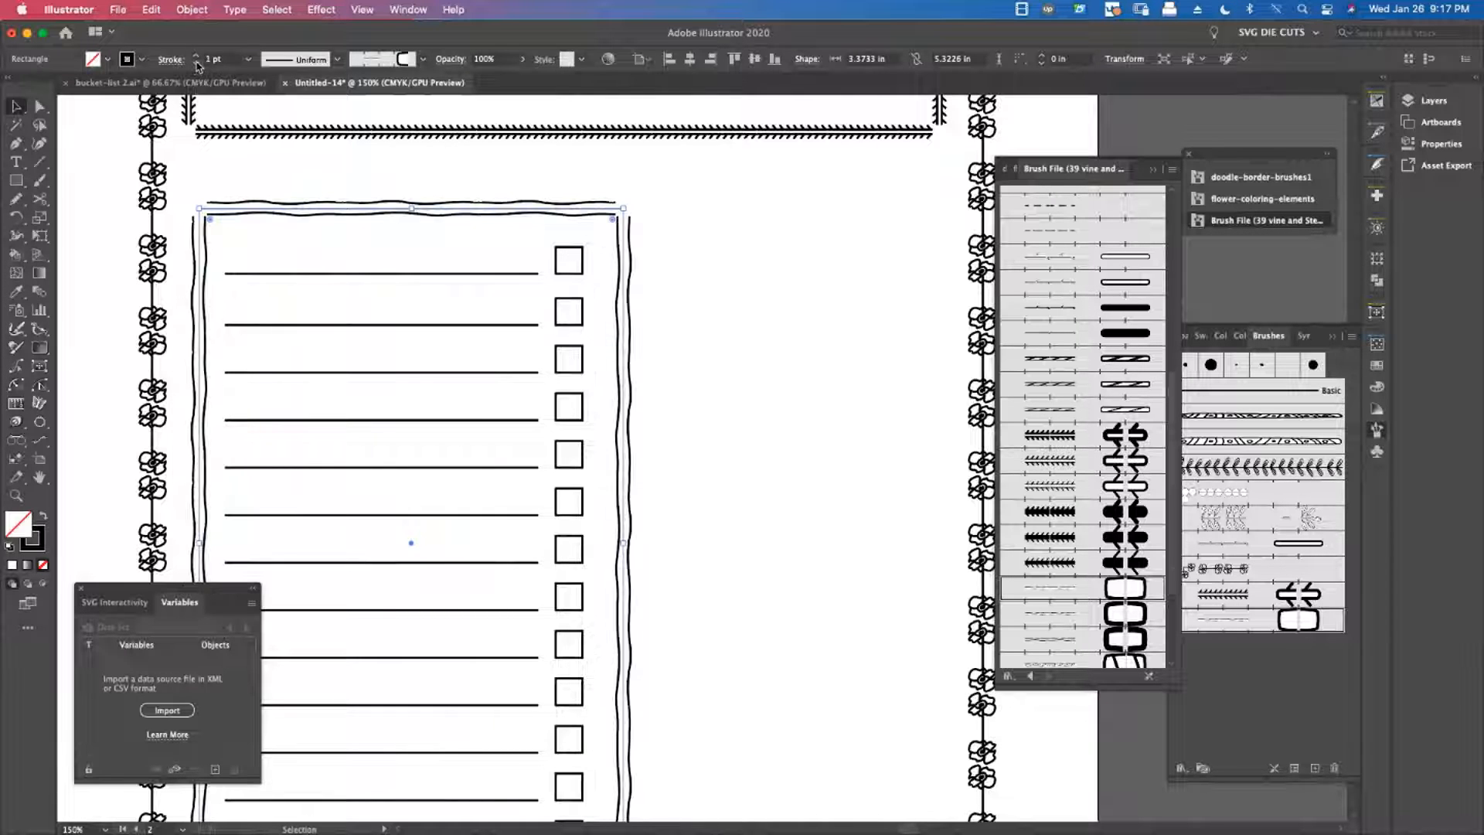
pyautogui.click(763, 232)
# Draw a rectangle about 2.15 by 5.32 in beside the checklist, level with its frame
pyautogui.press('super+1')
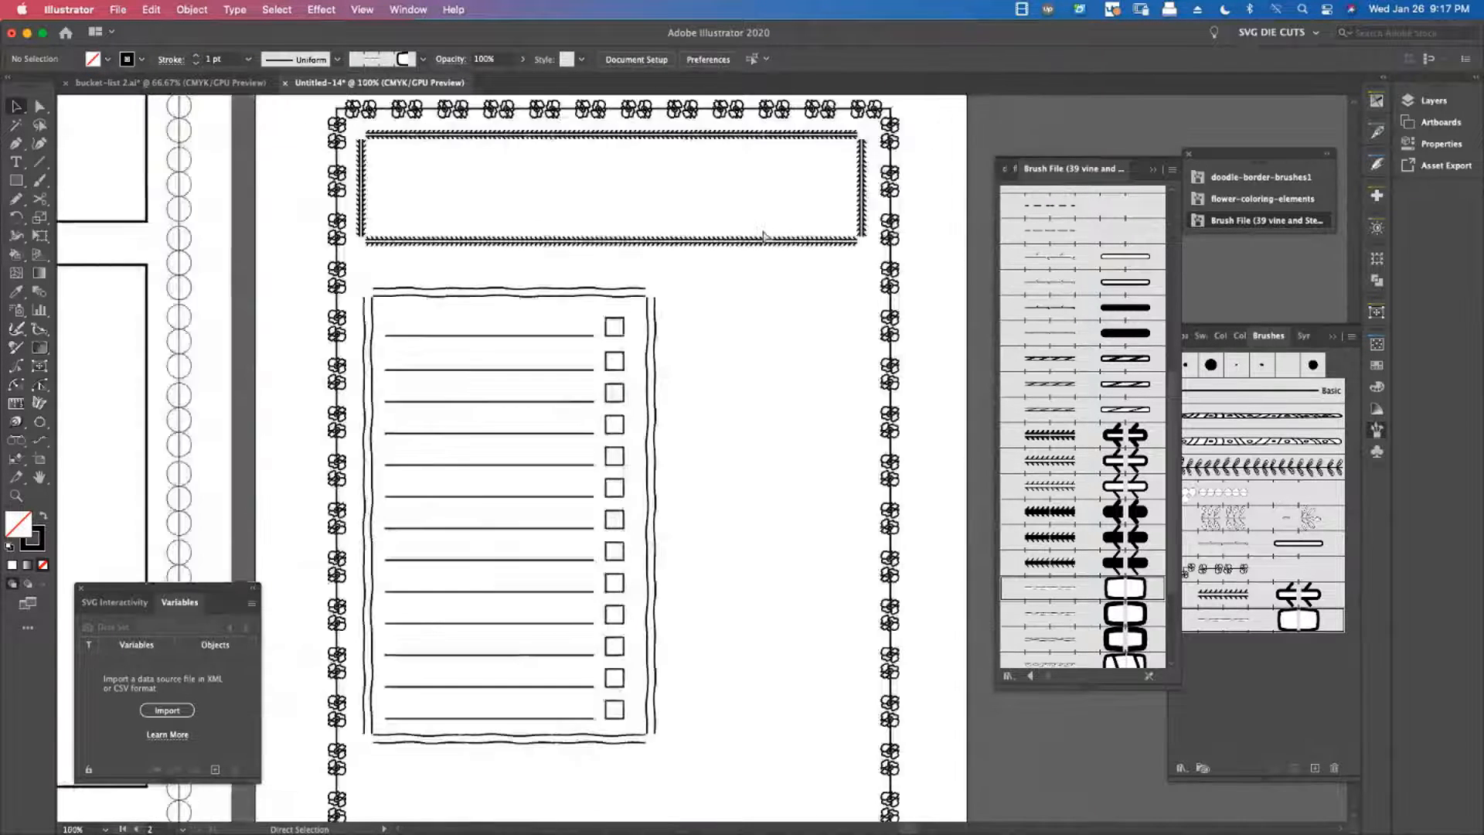
pyautogui.press('super+minus')
pyautogui.press('super+minus')
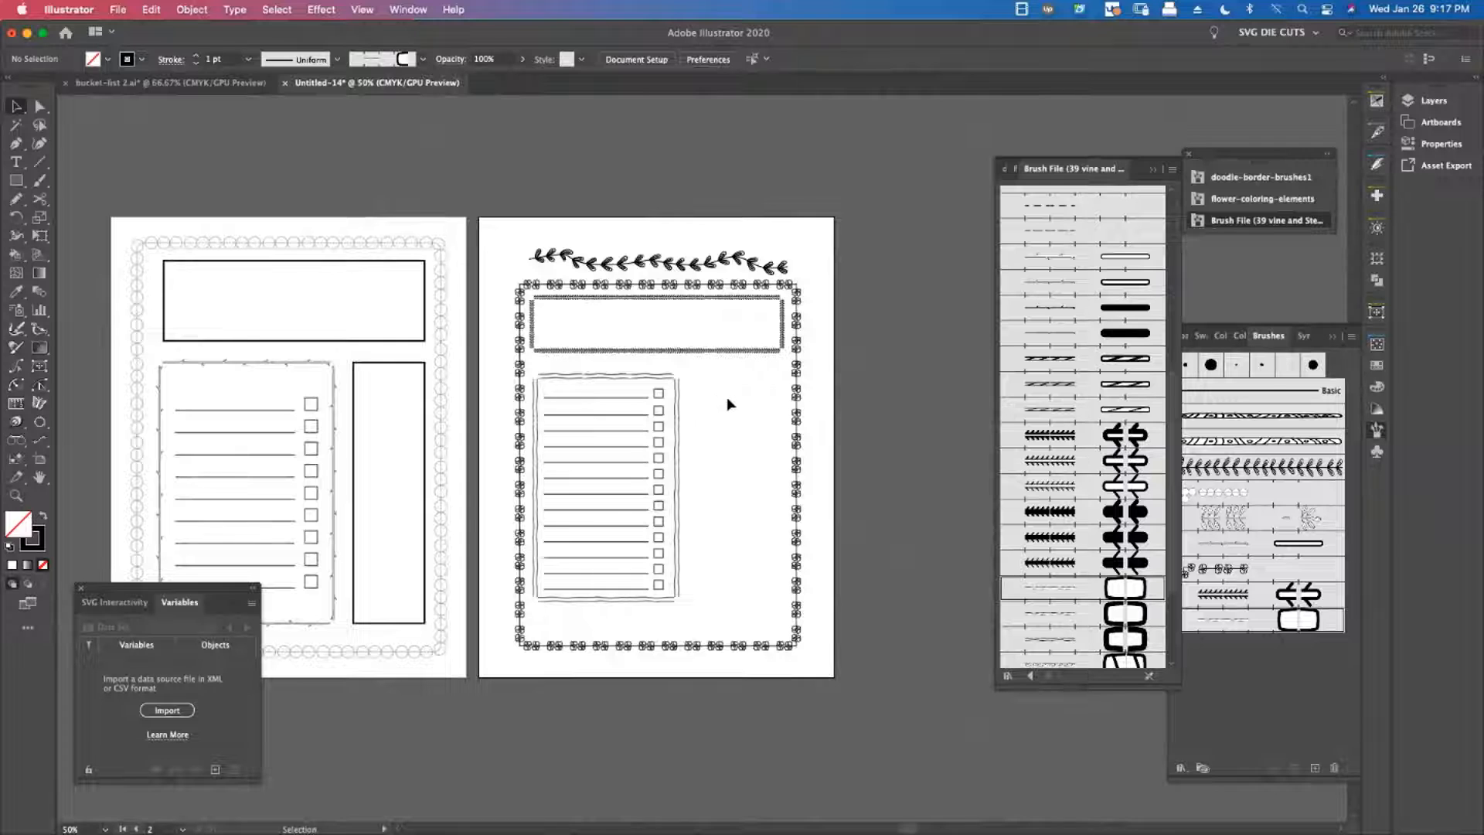
pyautogui.click(23, 179)
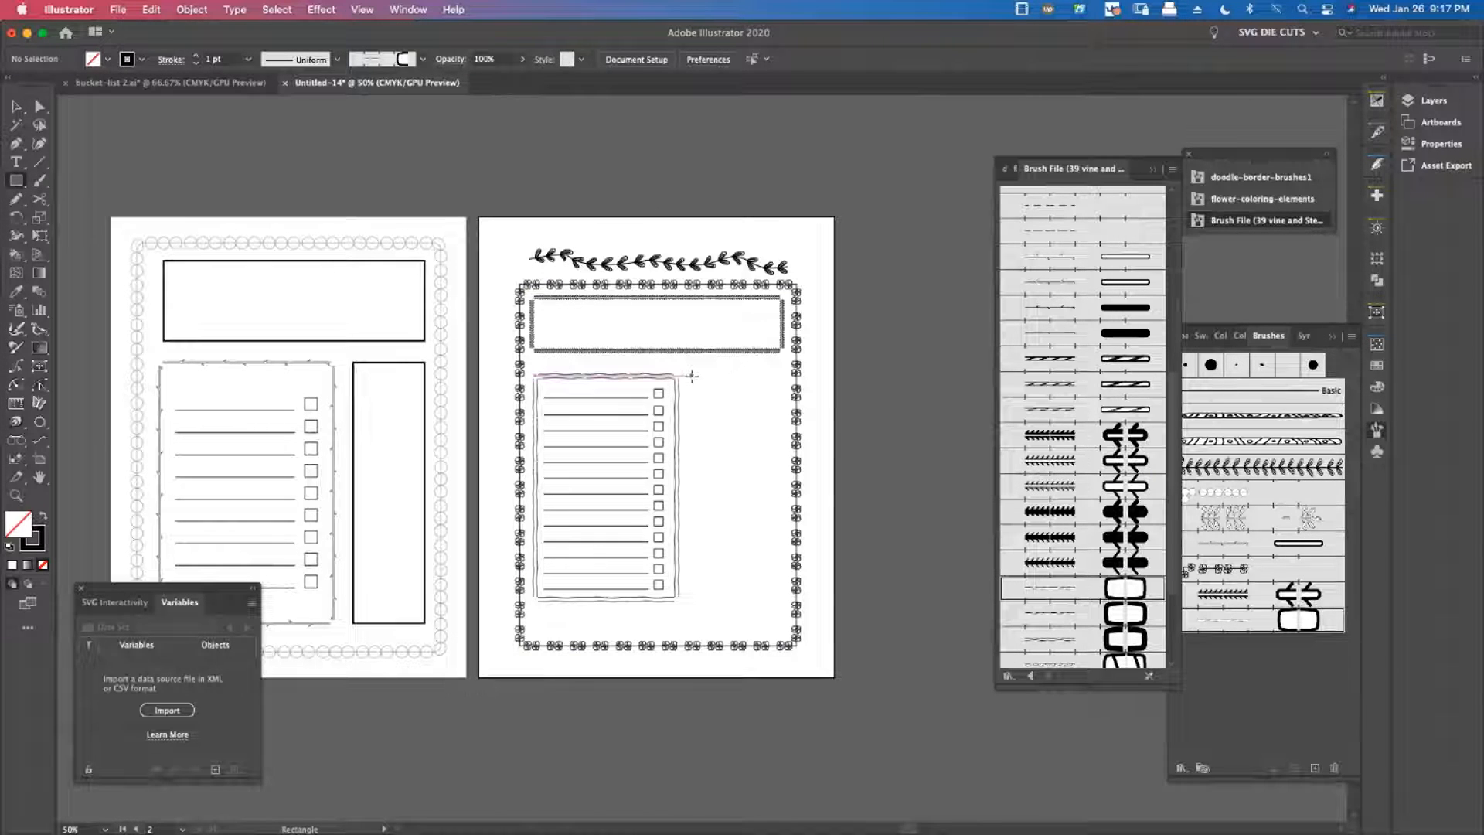
pyautogui.moveTo(692, 376)
pyautogui.mouseDown()
pyautogui.moveTo(778, 520)
pyautogui.moveTo(796, 612)
pyautogui.moveTo(782, 598)
pyautogui.mouseUp()
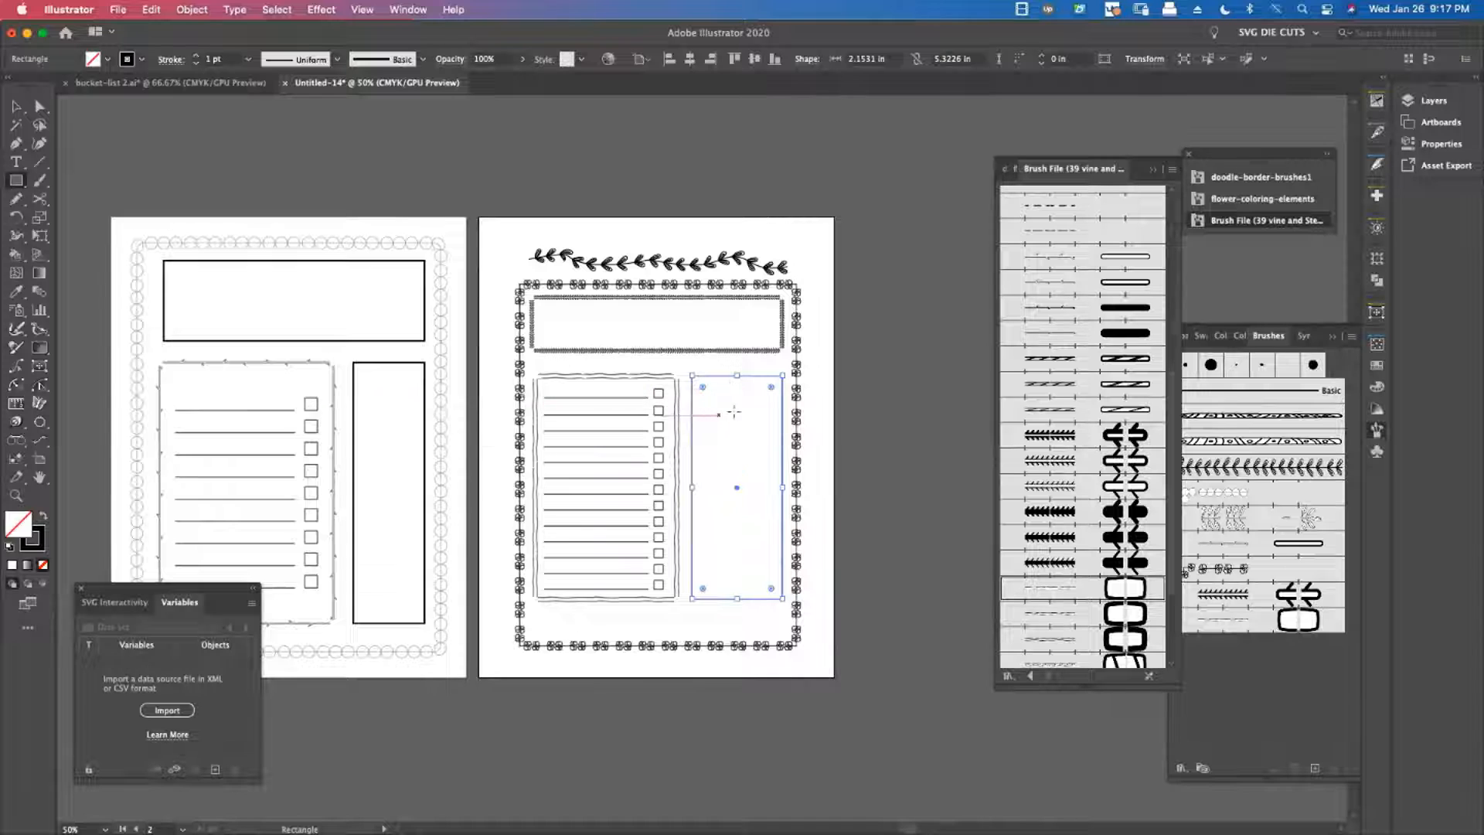
# Try the diagonal-striped and leafy vine pattern brushes on the new rectangle and settle on the wavy double-line brush
pyautogui.click(1119, 391)
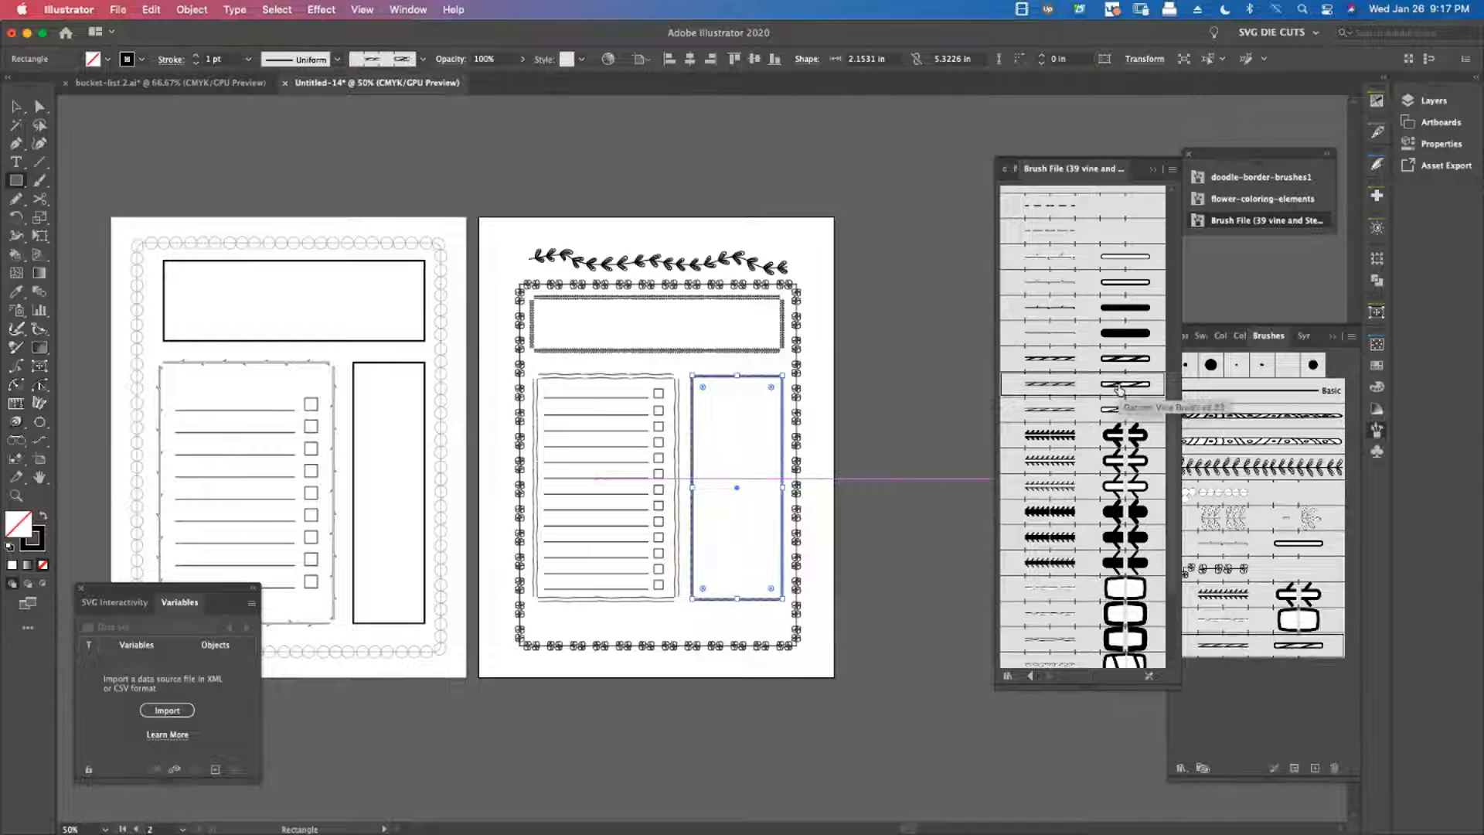
pyautogui.scroll(-1, 1119, 581)
pyautogui.scroll(-3, 1119, 582)
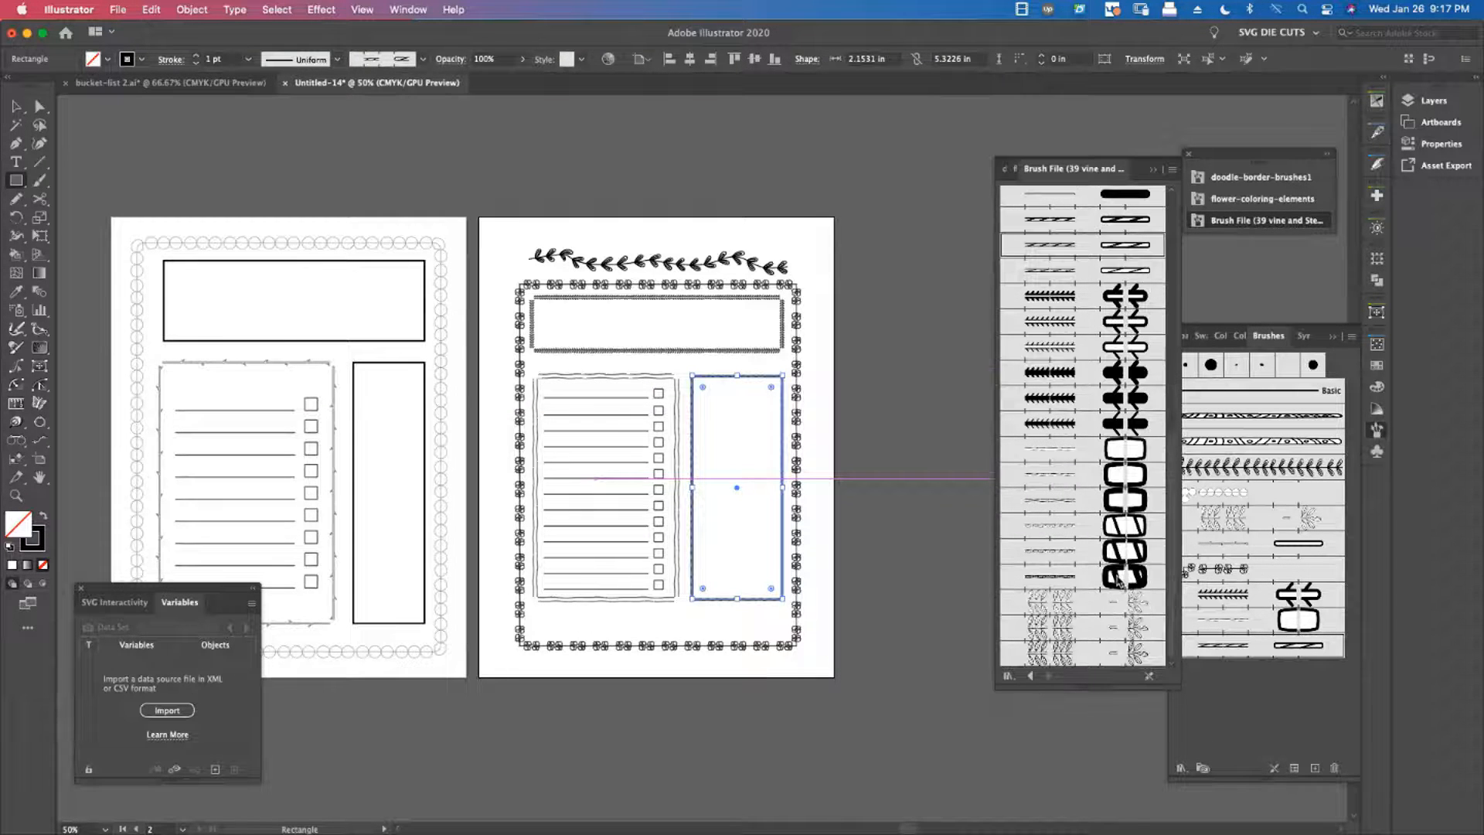
pyautogui.click(1076, 603)
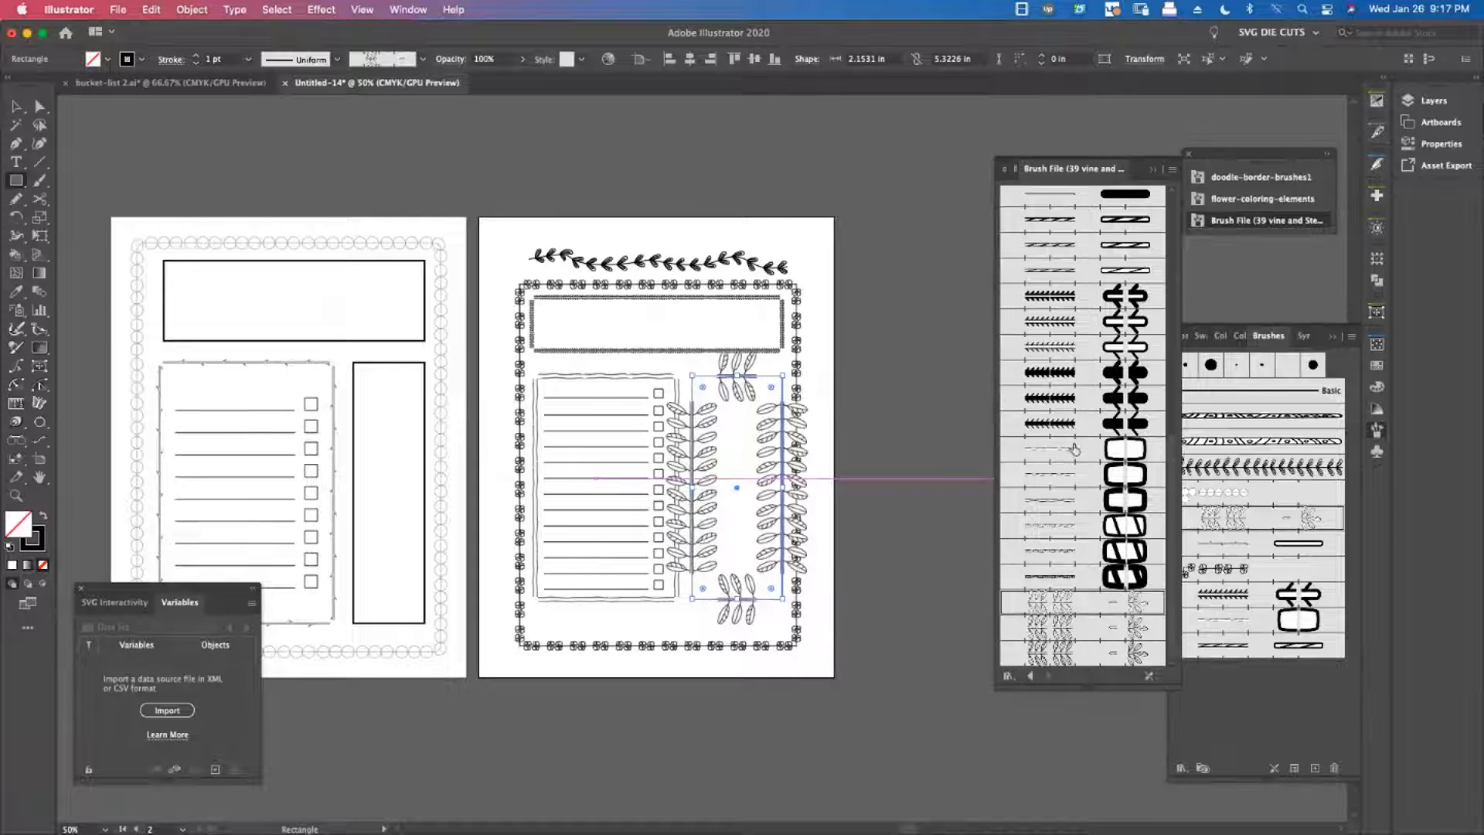
pyautogui.click(1061, 453)
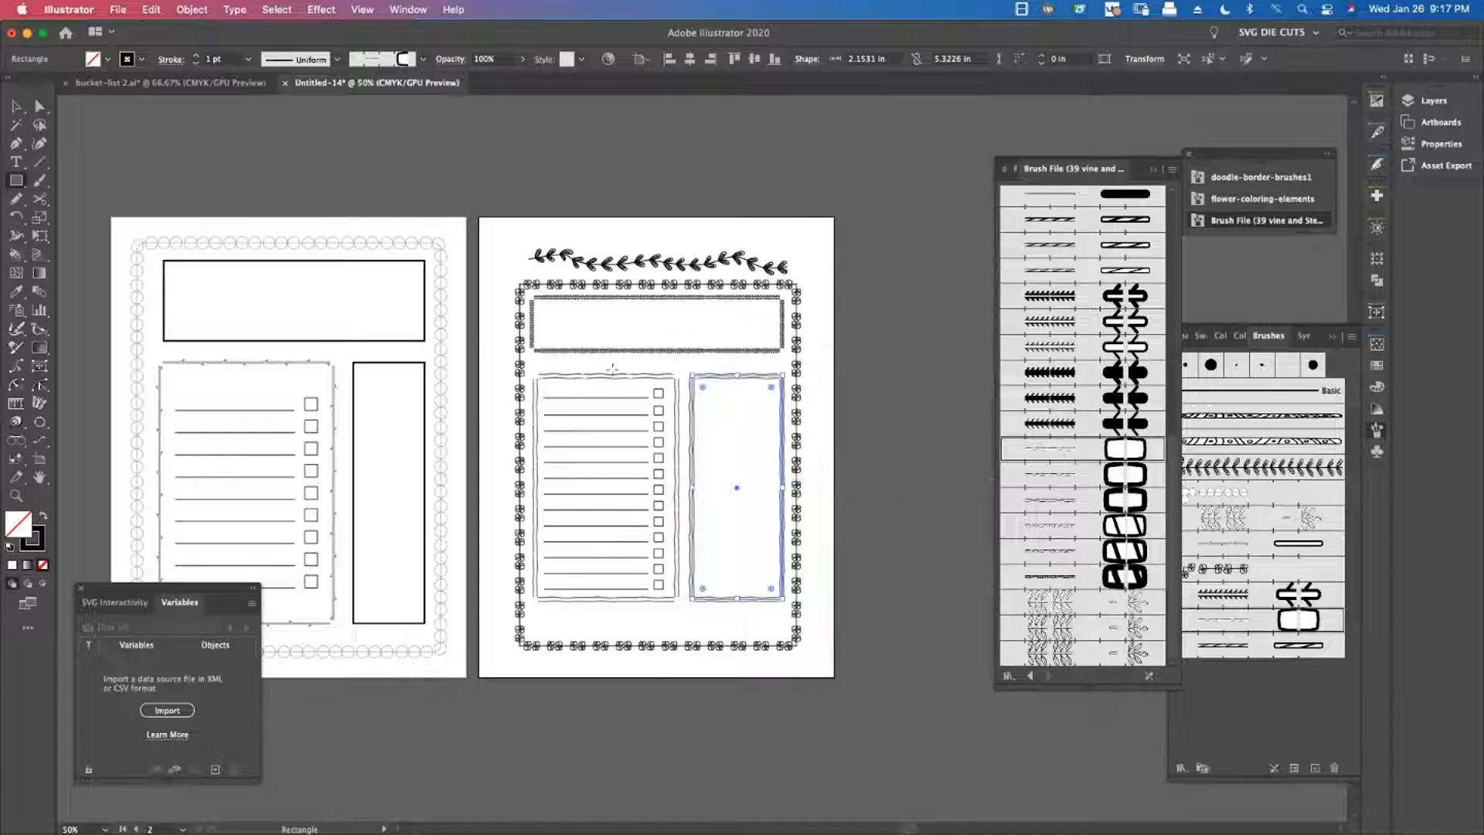
pyautogui.click(26, 111)
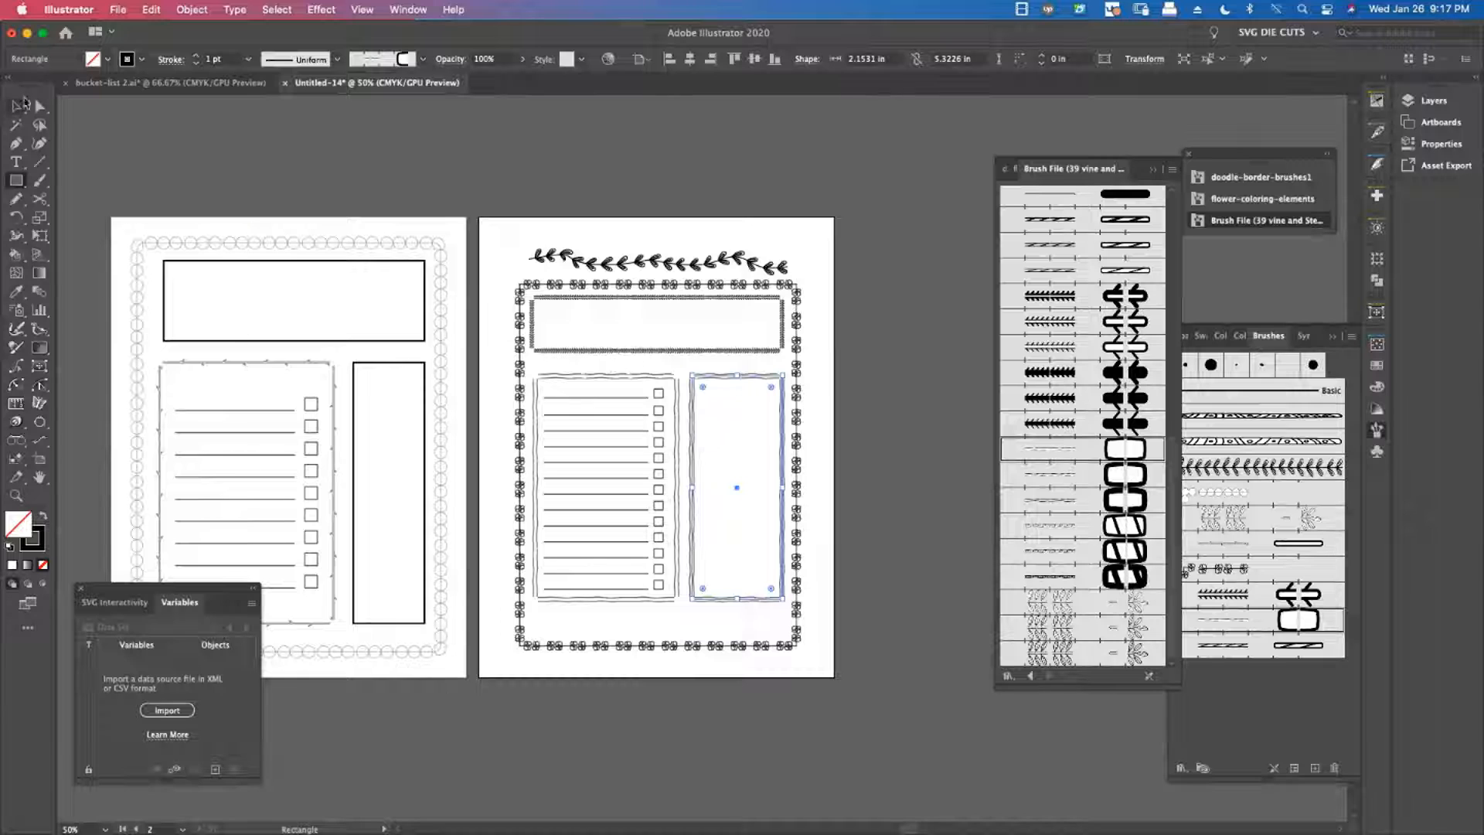
pyautogui.click(410, 187)
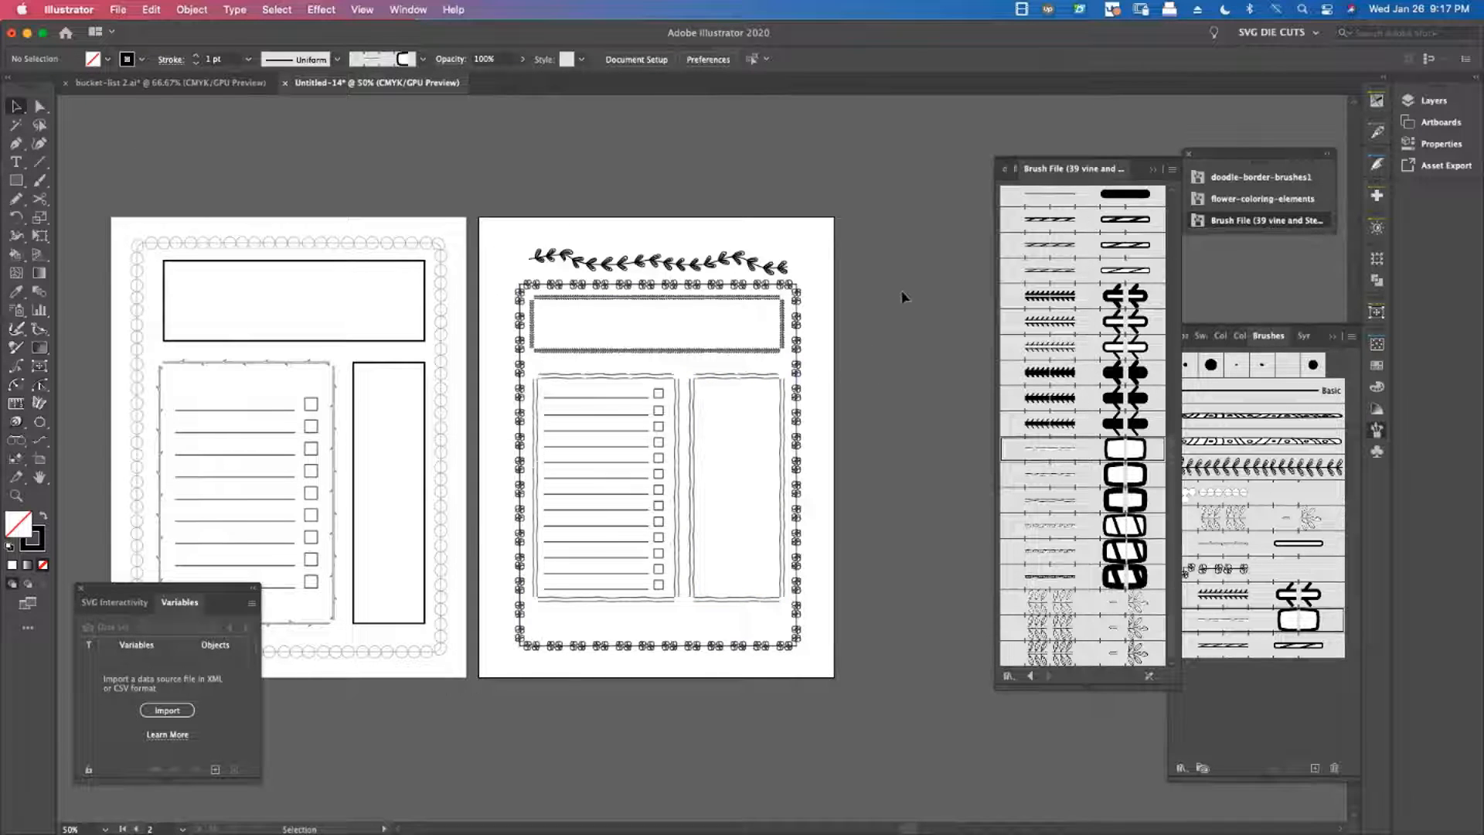
# Try to centre the vine-bordered banner box vertically on the page, and undo the alignment
pyautogui.click(768, 352)
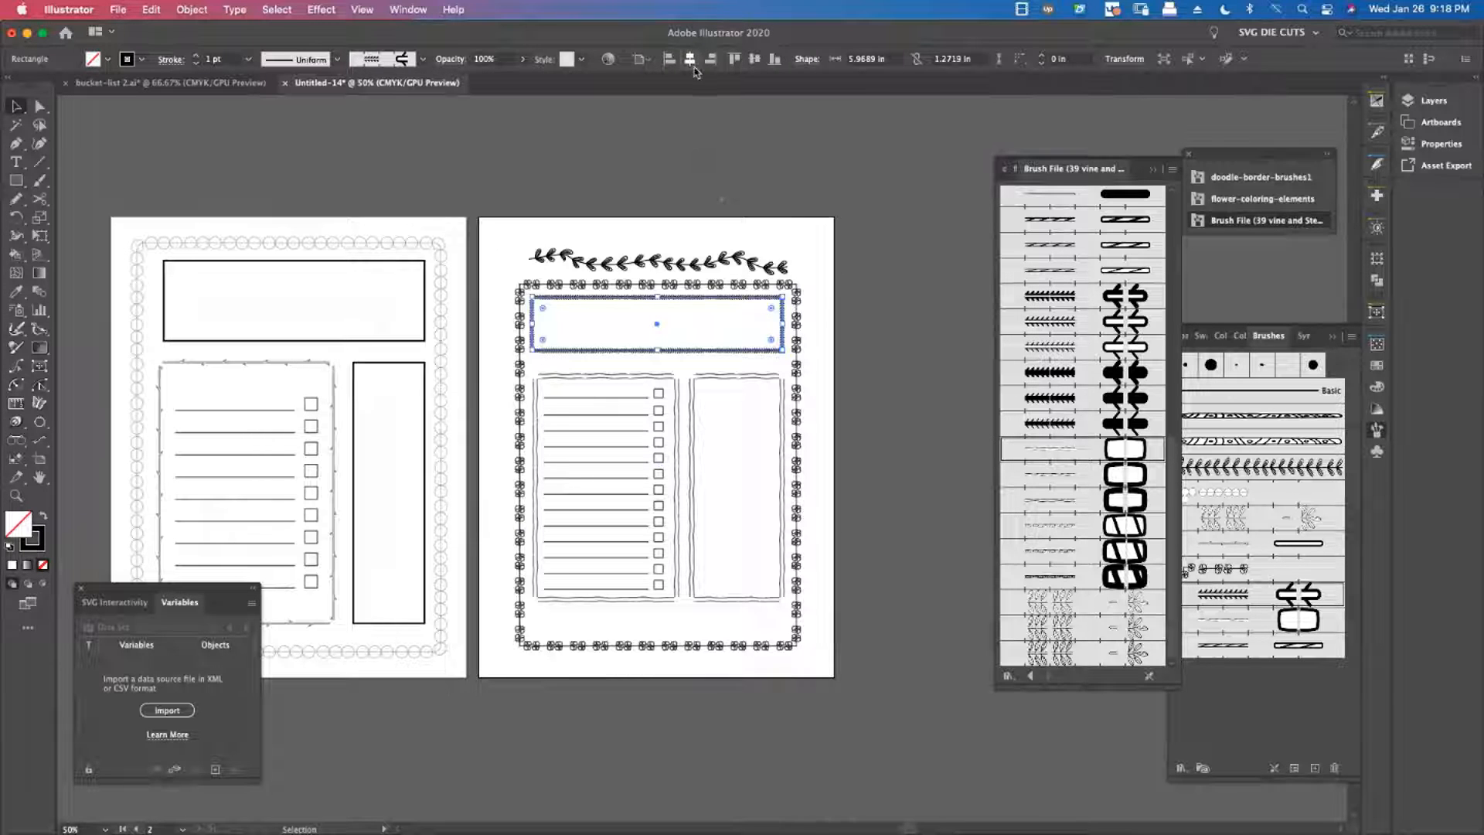
pyautogui.click(757, 67)
pyautogui.press('super+z')
pyautogui.click(945, 236)
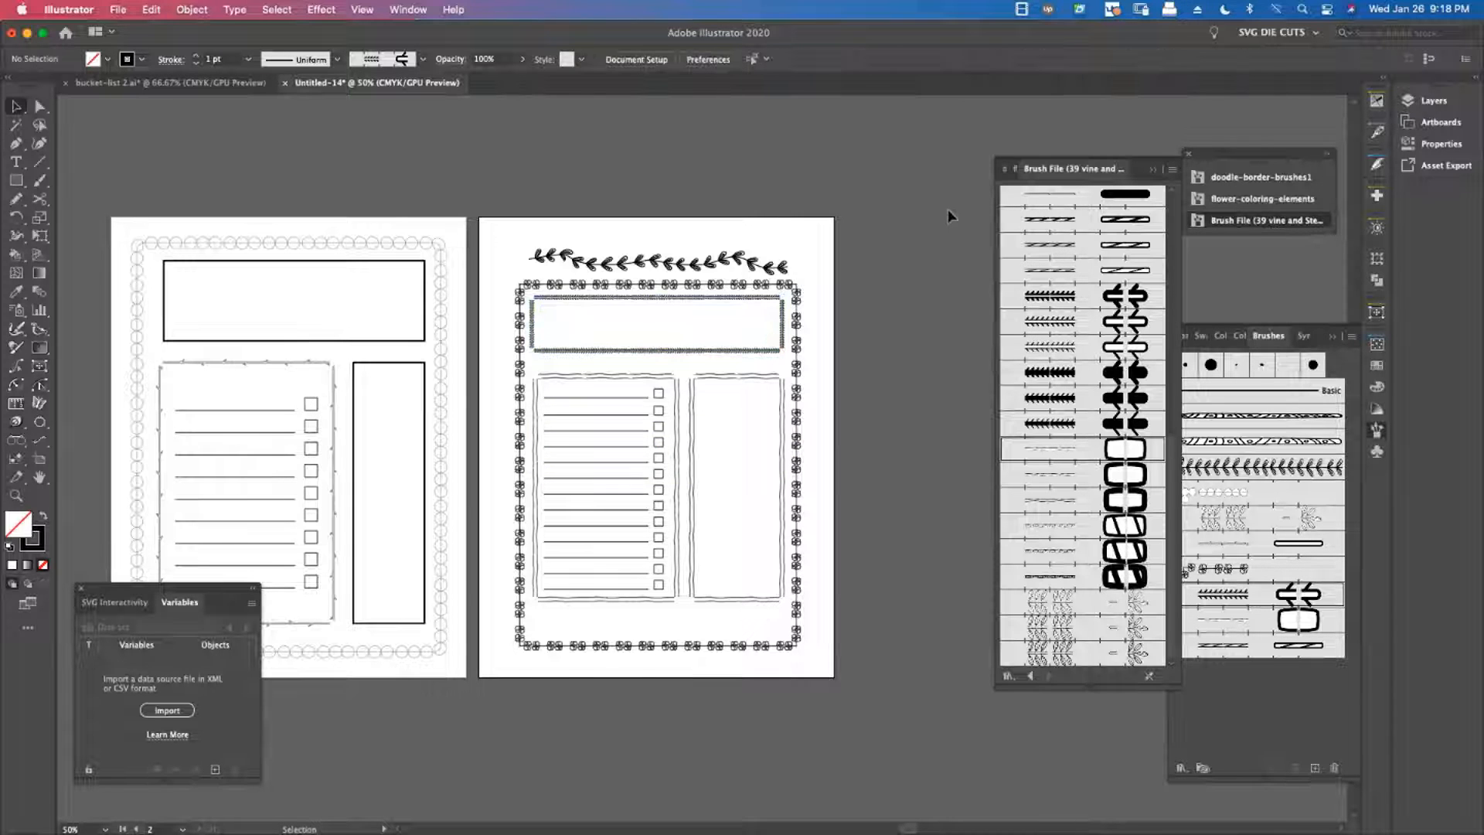
# Collapse the vine brush library and view the Variables import dialog for CSV data sources, leaving without importing a file
pyautogui.click(1151, 170)
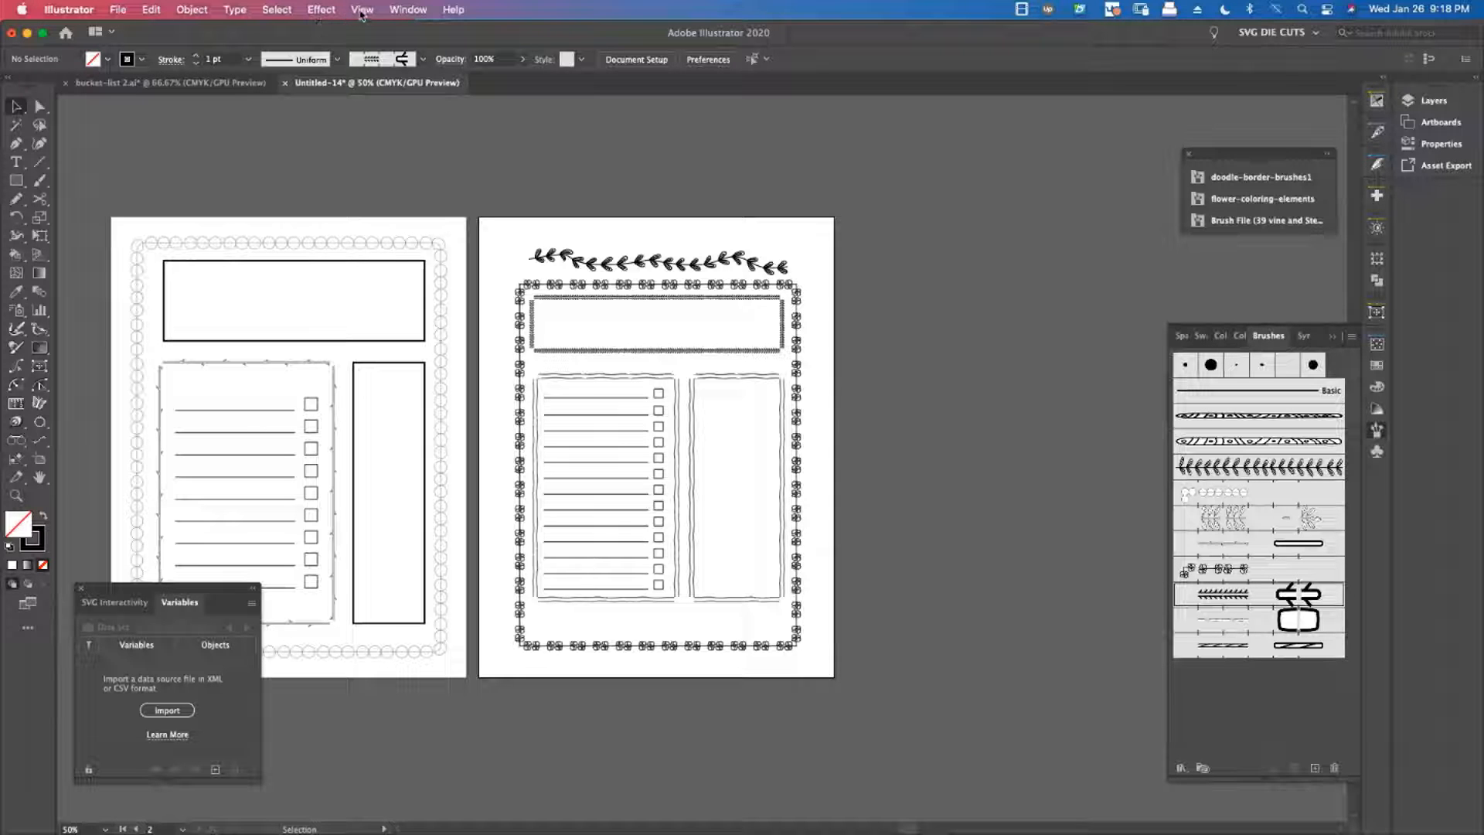
pyautogui.click(362, 10)
pyautogui.moveTo(408, 10)
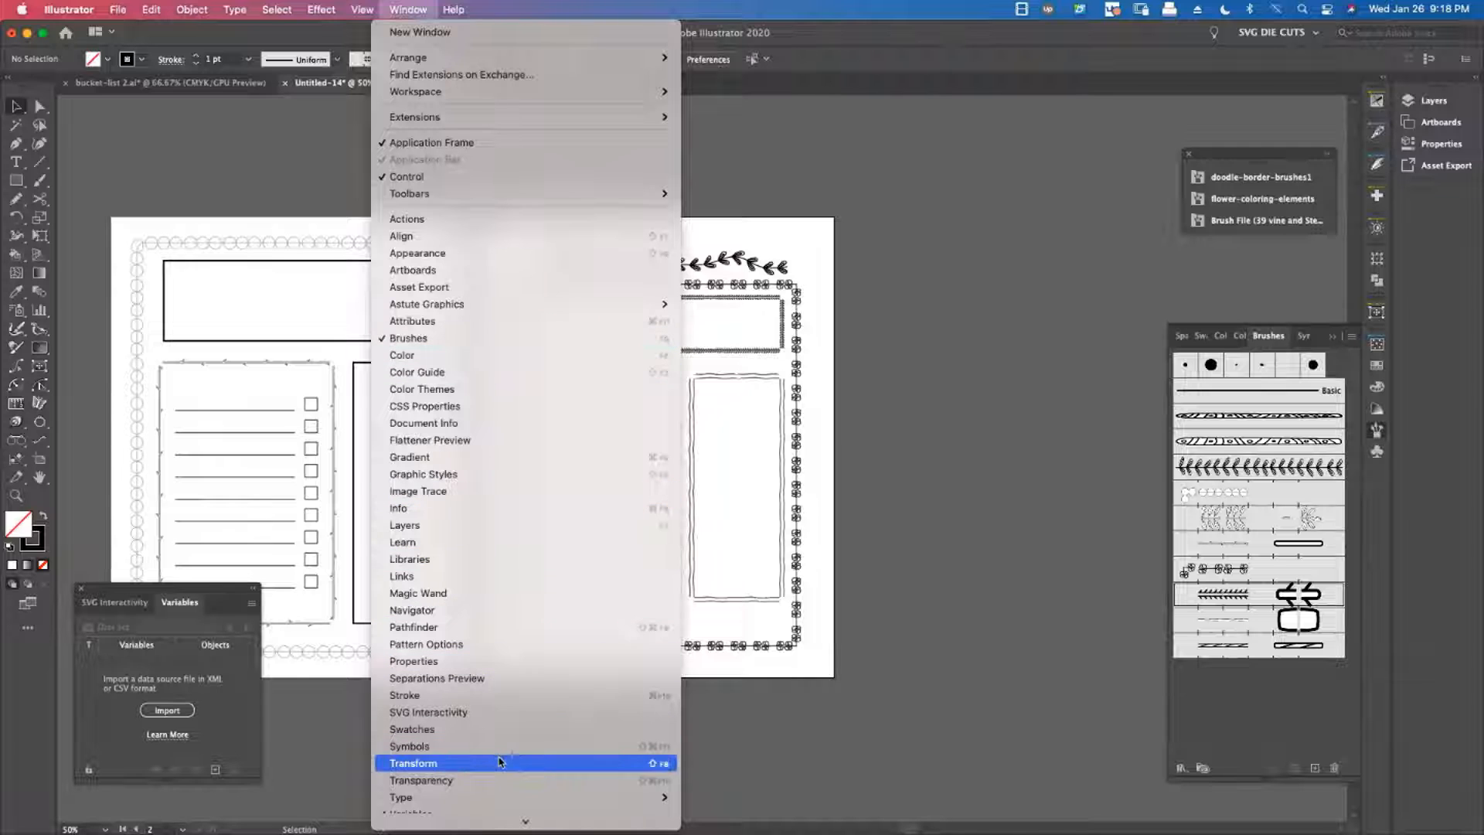
pyautogui.moveTo(491, 820)
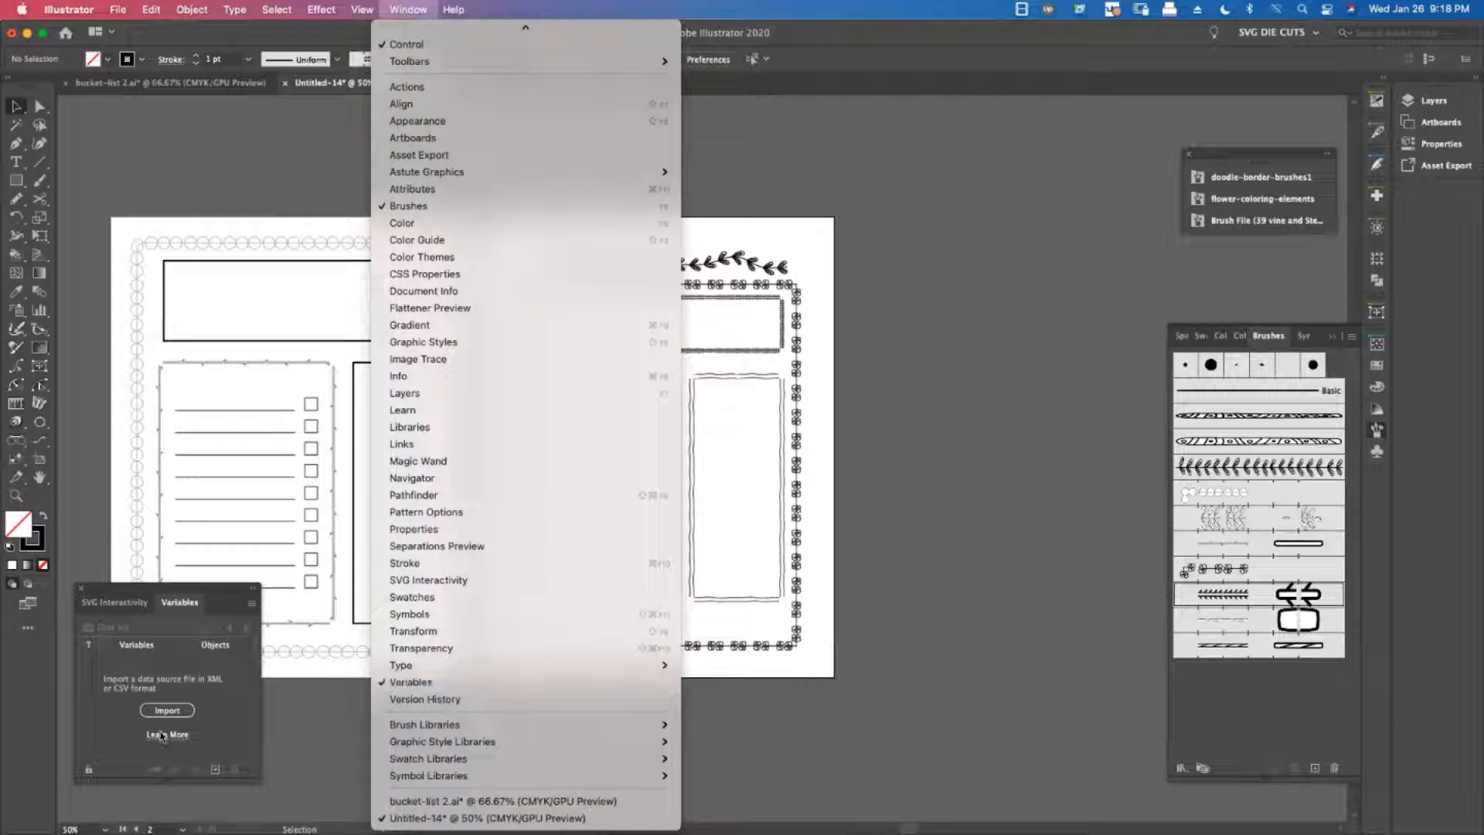
pyautogui.click(172, 716)
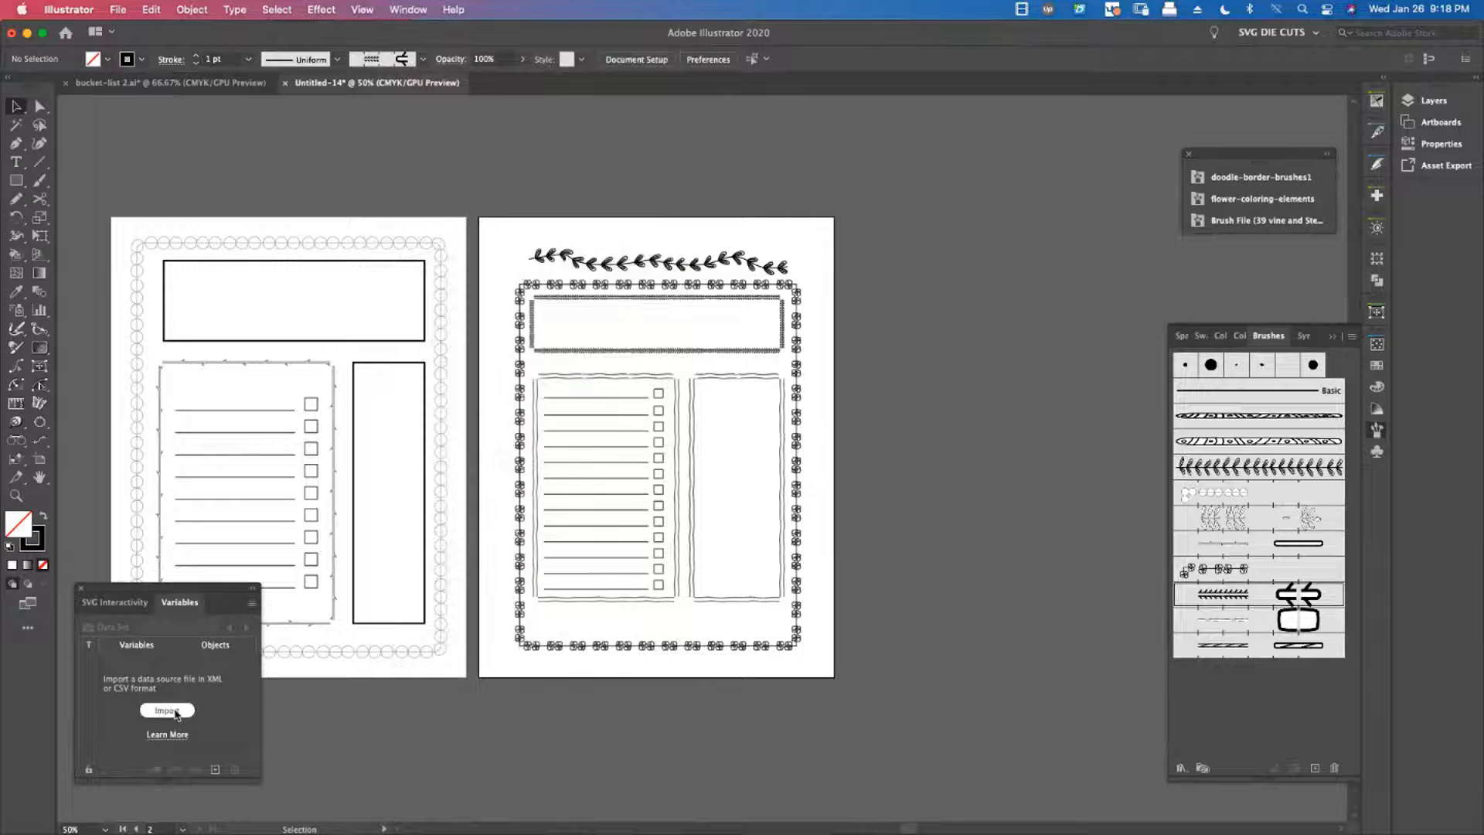
pyautogui.click(176, 714)
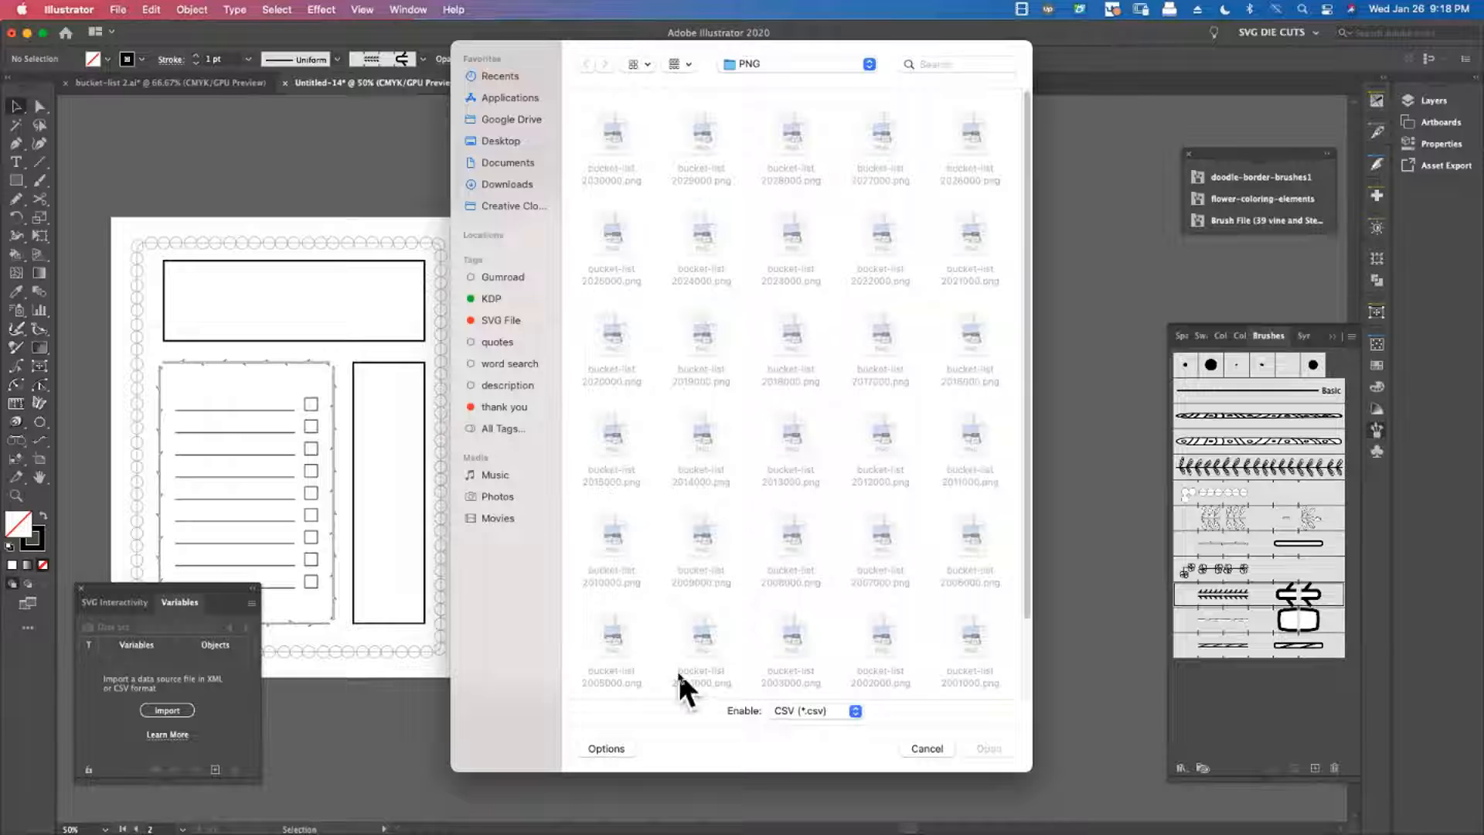
pyautogui.click(927, 748)
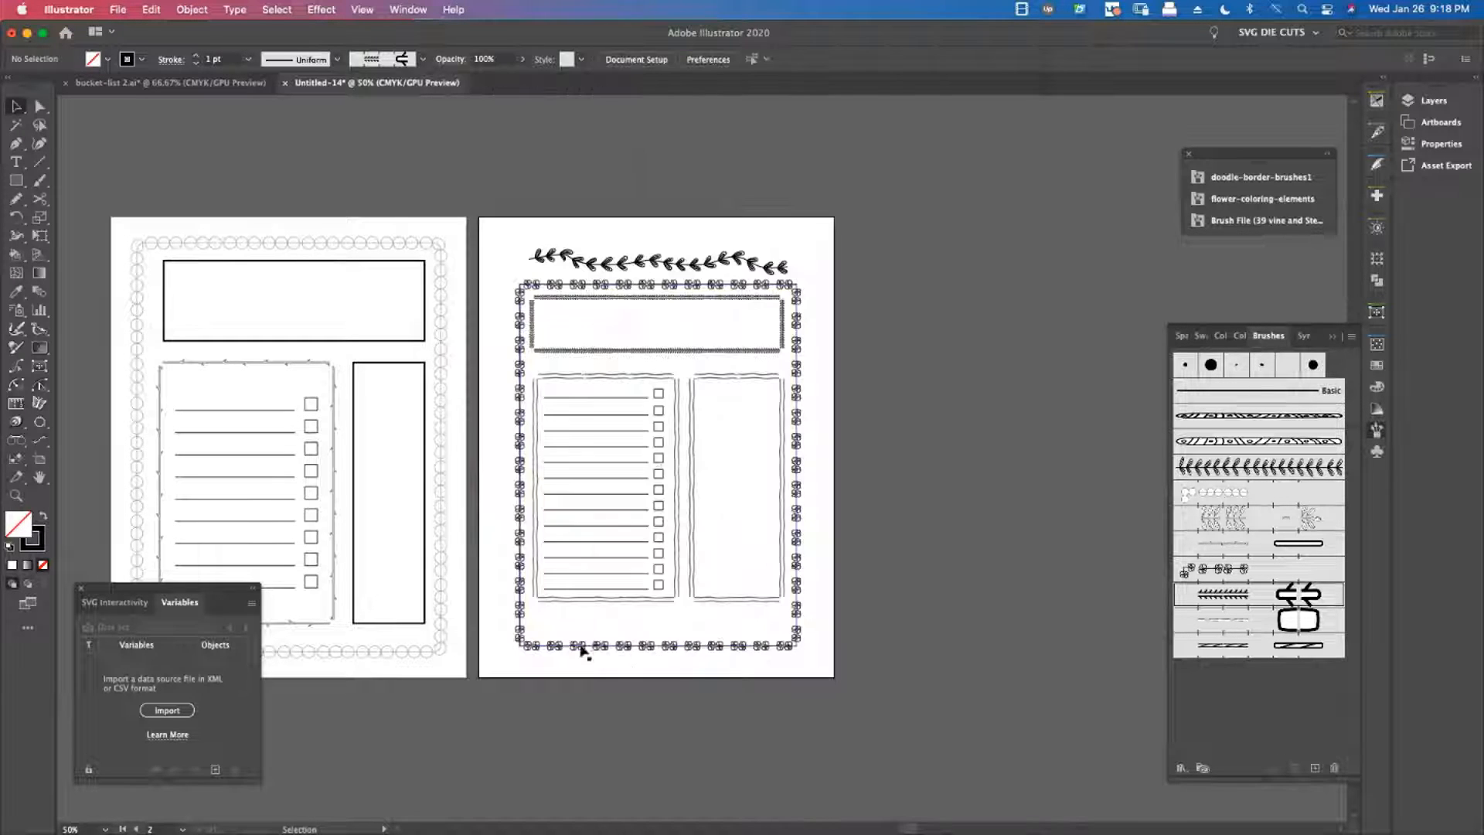
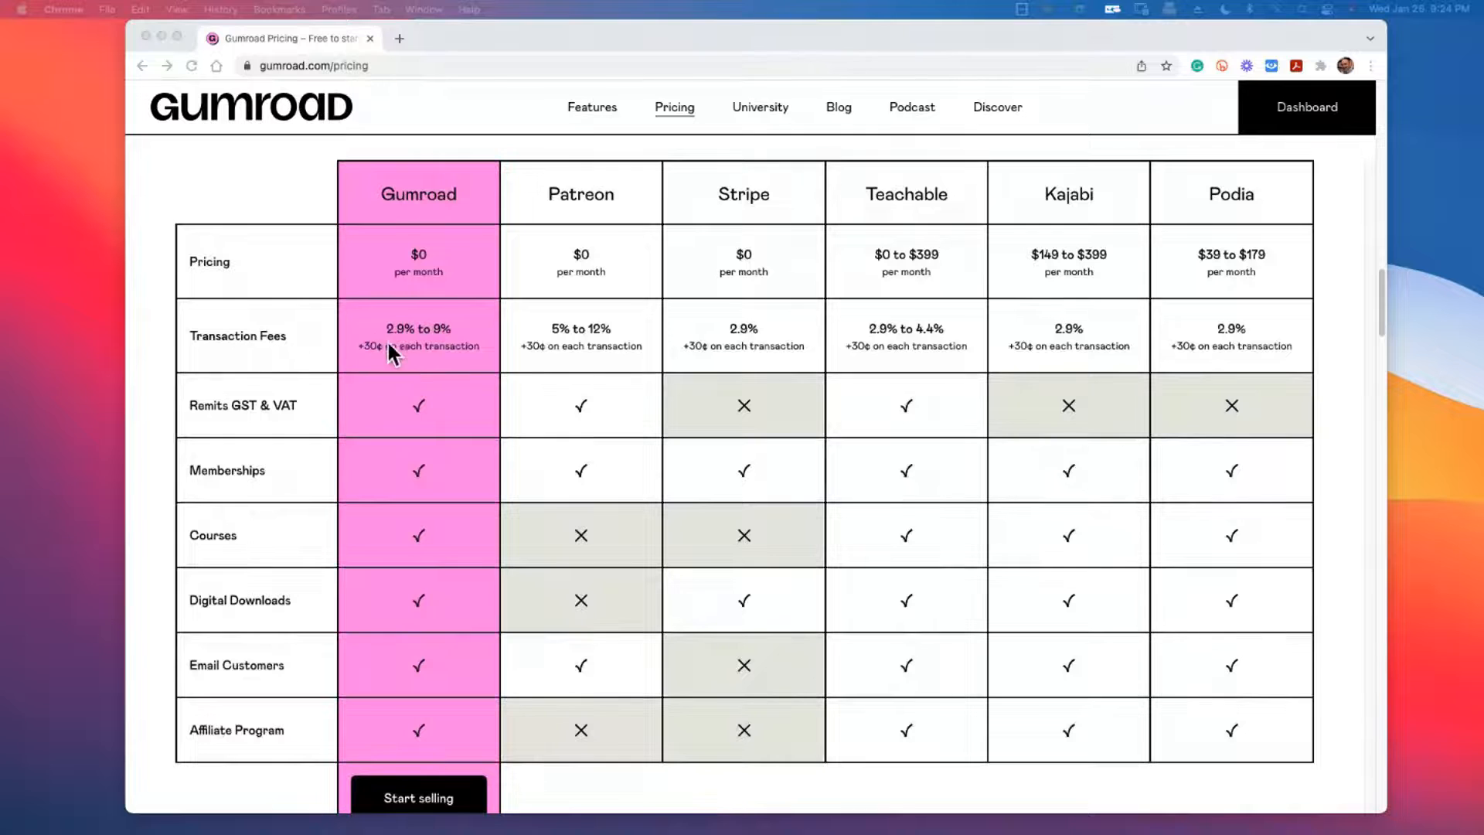
# In the browser, examine Gumroad's pricing table comparing monthly price, transaction fees and features with Patreon, Stripe, Teachable, Kajabi and Podia
pyautogui.scroll(-1, 417, 337)
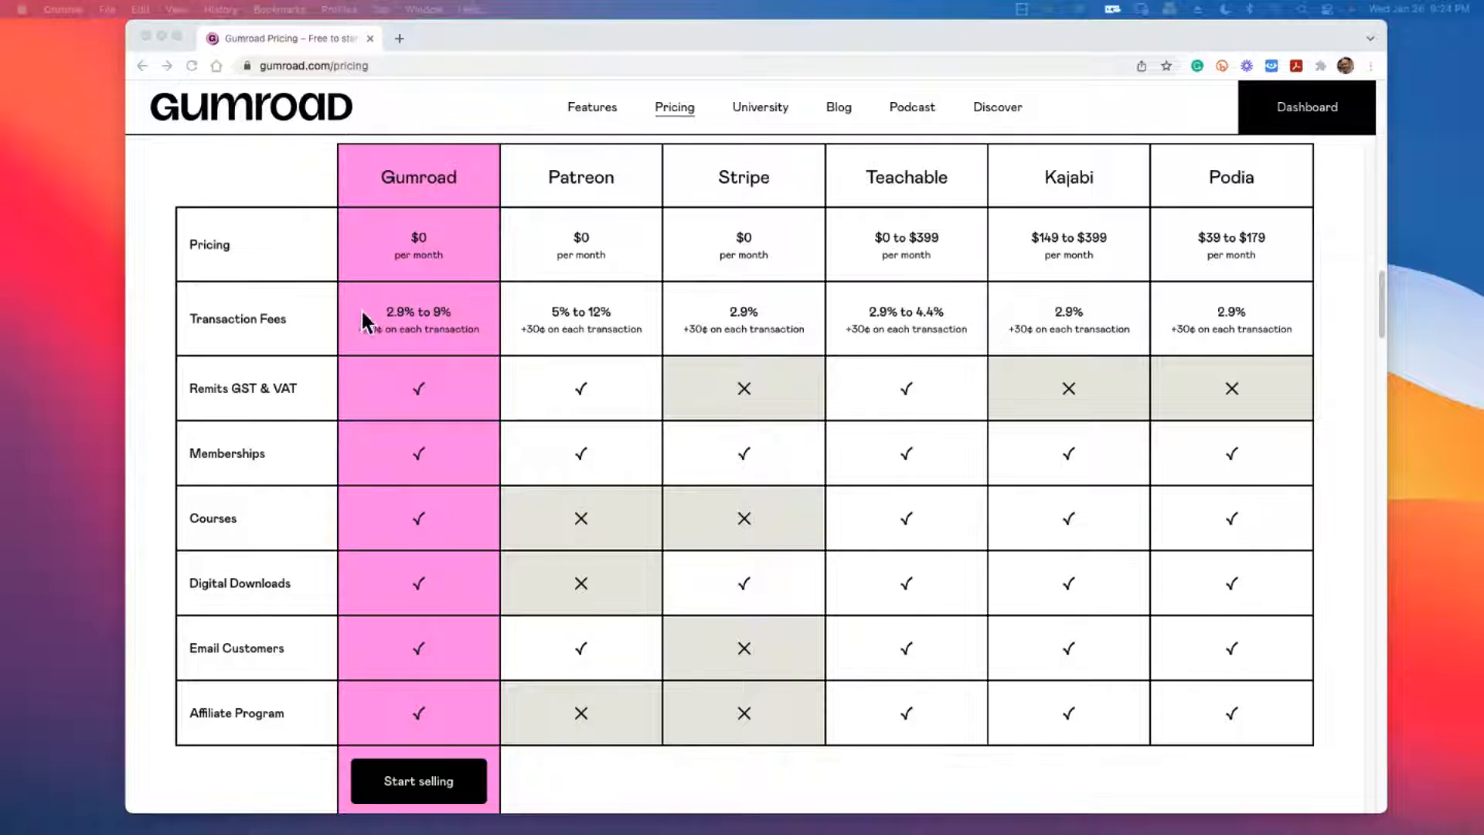
pyautogui.scroll(-4, 460, 313)
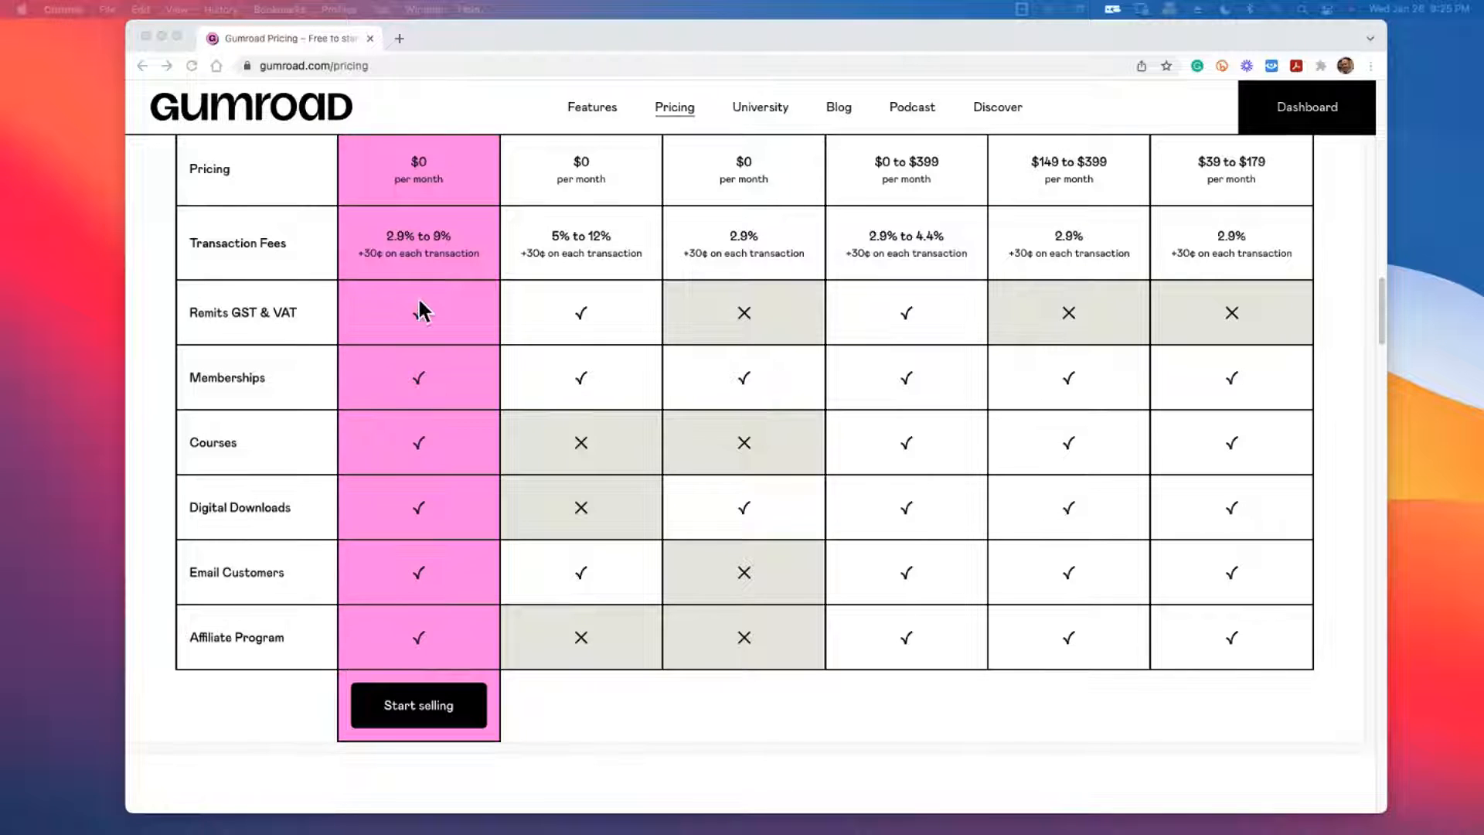
pyautogui.scroll(1, 390, 300)
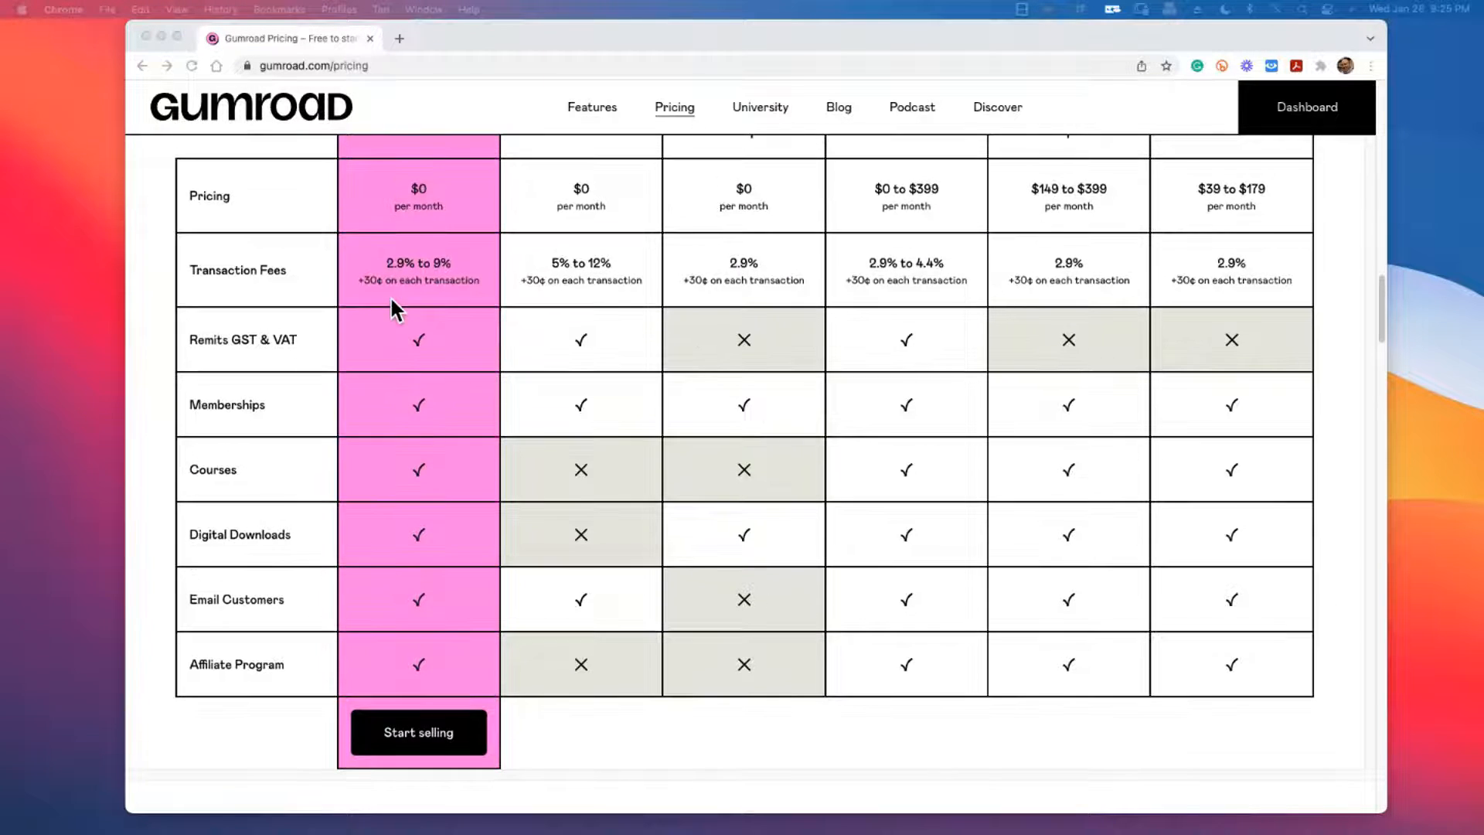
pyautogui.scroll(-1, 391, 300)
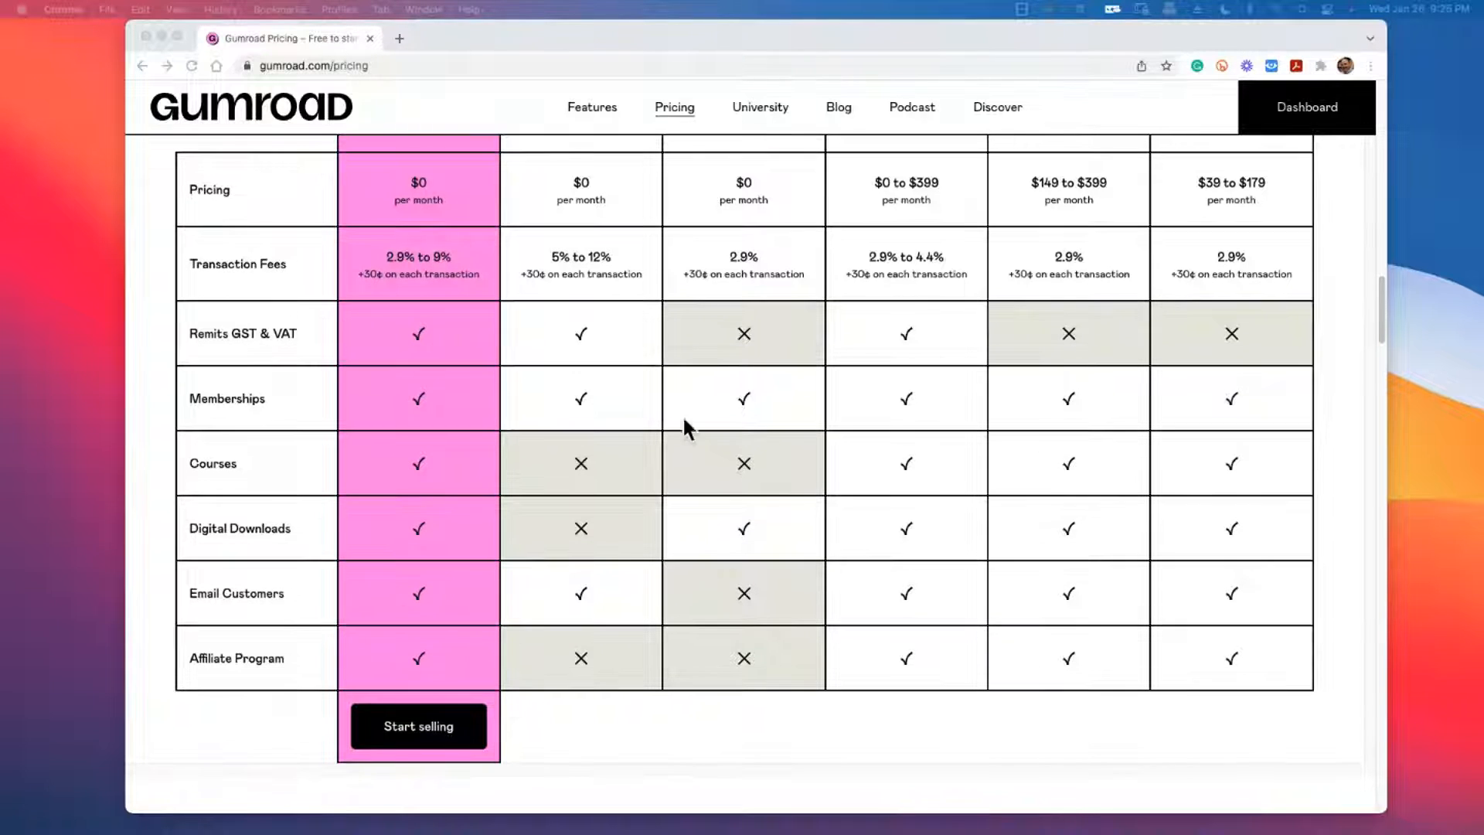
pyautogui.scroll(3, 433, 361)
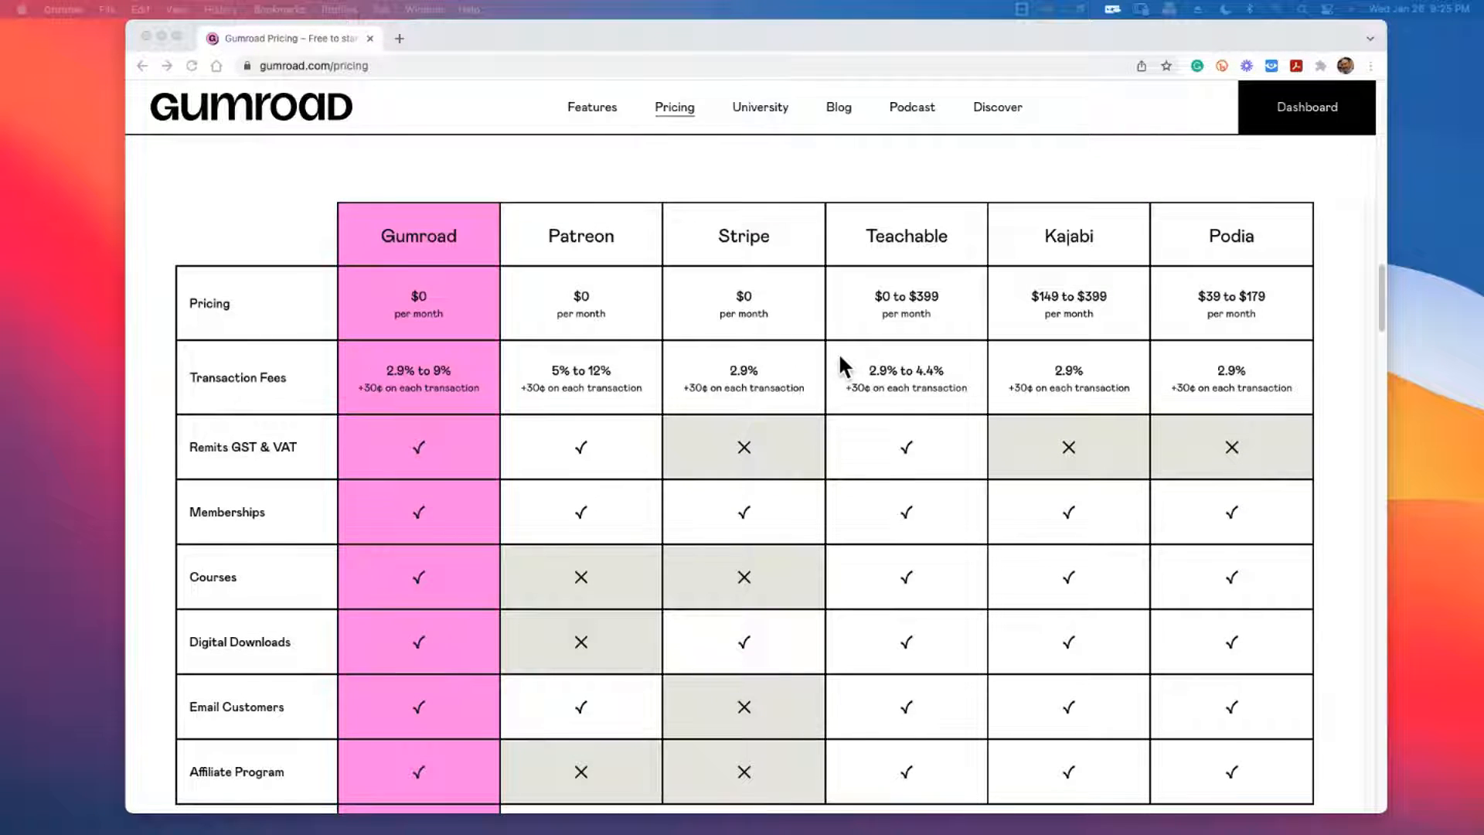
pyautogui.scroll(-1, 840, 357)
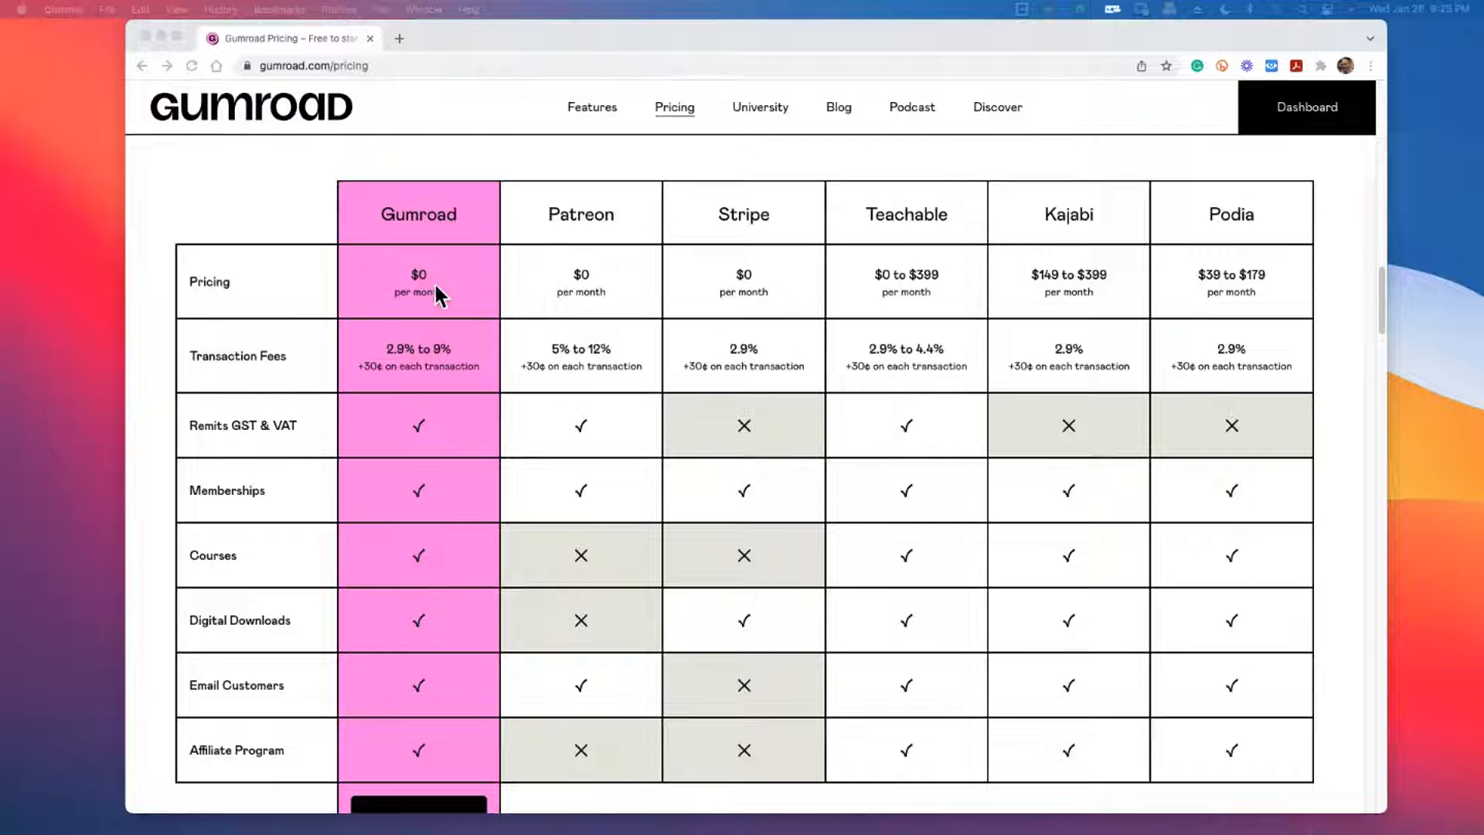
pyautogui.scroll(-1, 457, 308)
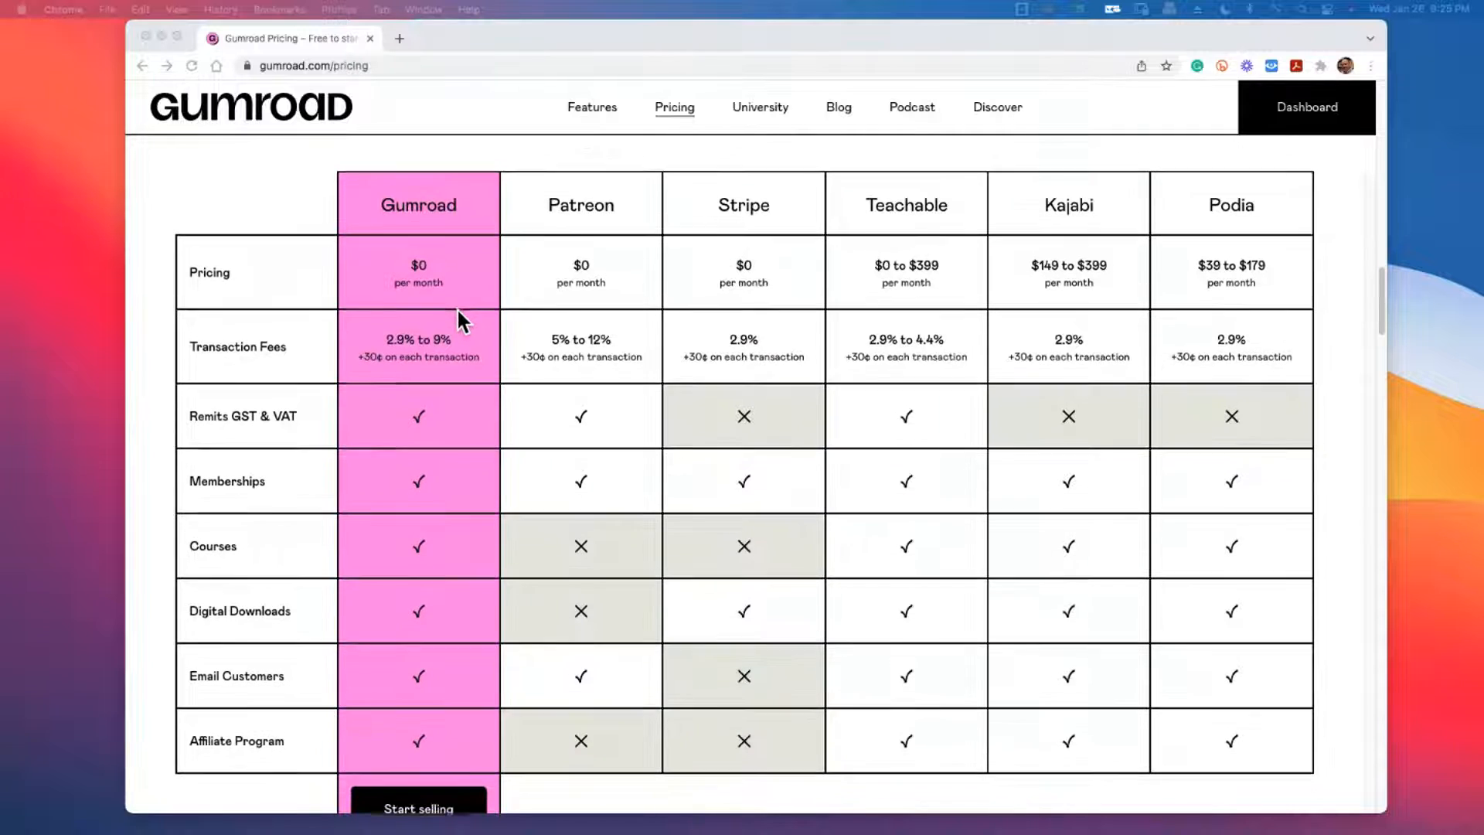
pyautogui.scroll(-3, 457, 308)
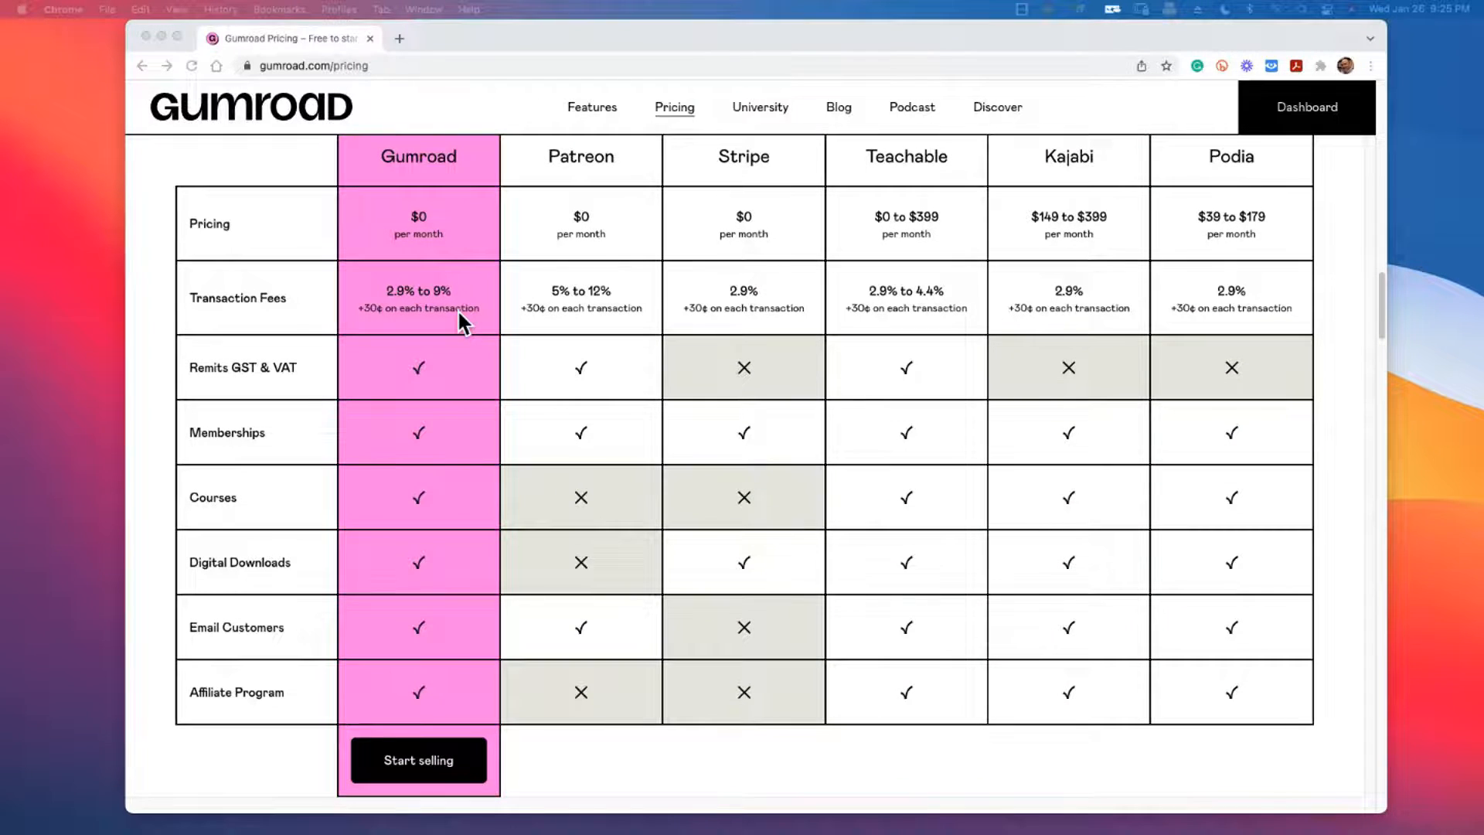
pyautogui.scroll(-1, 457, 309)
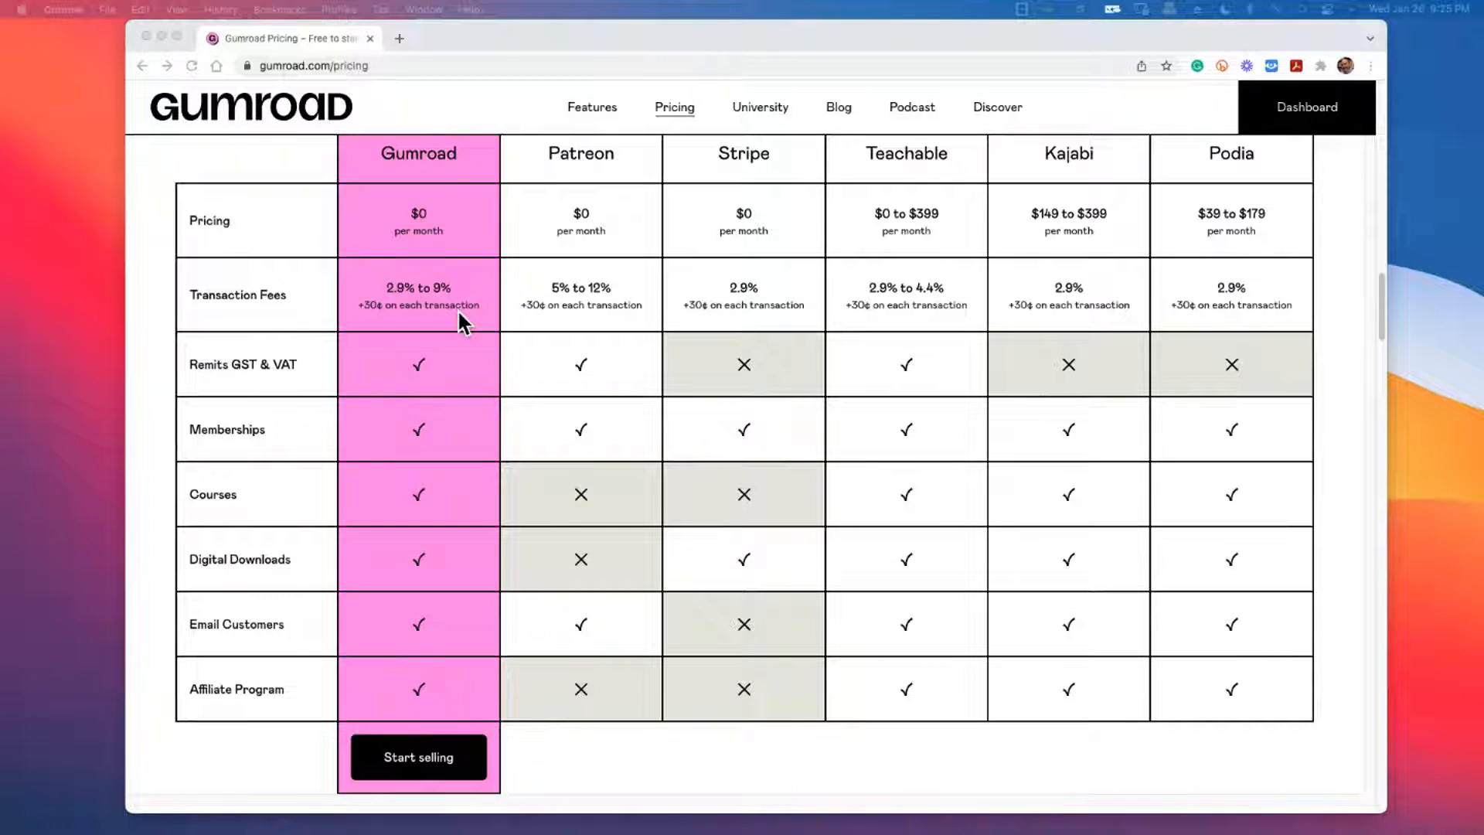
pyautogui.scroll(-2, 457, 308)
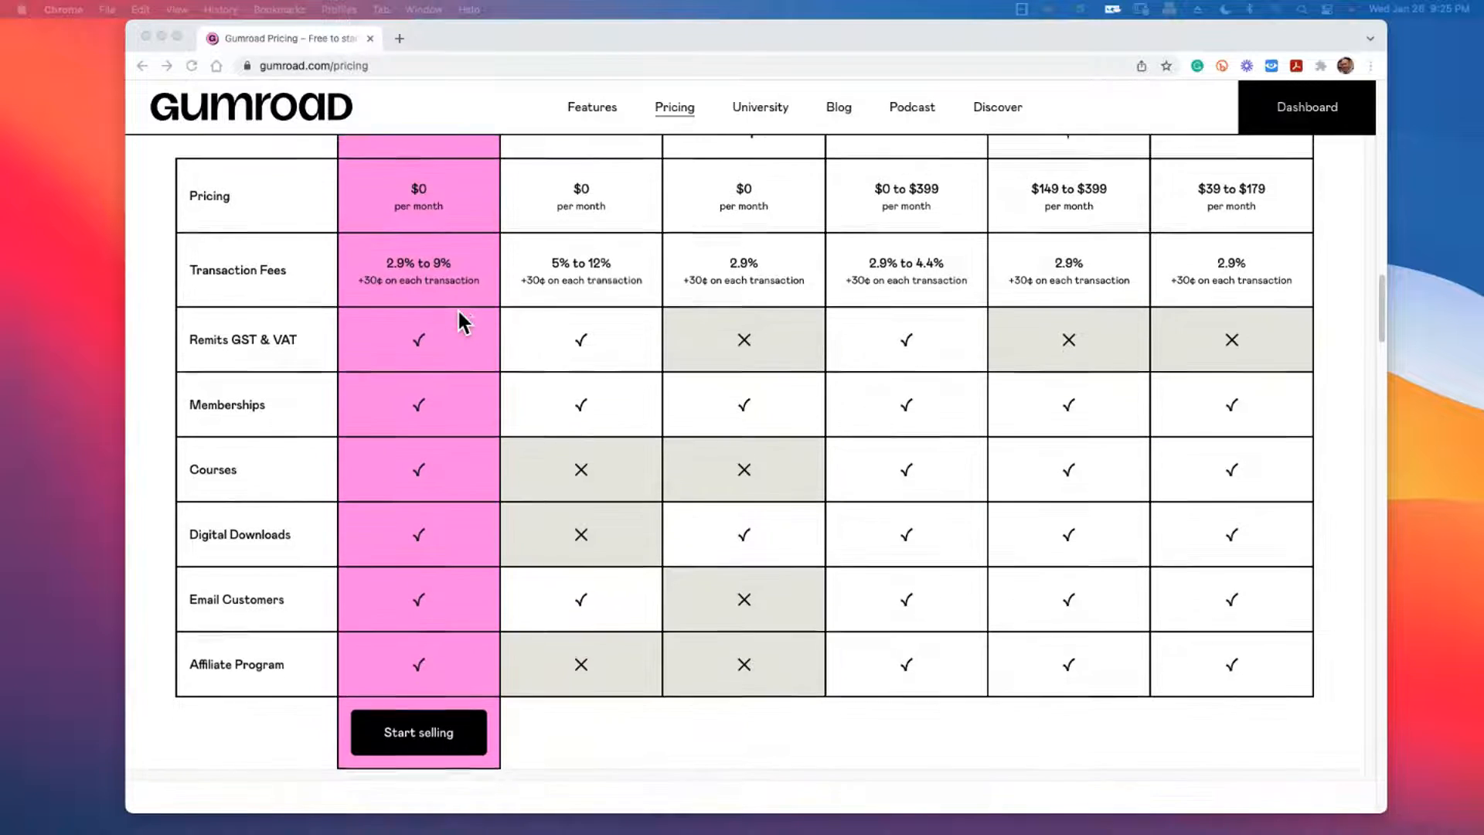
# Look through the feature rows of Gumroad's pricing comparison and the illustrated selling examples and seller testimonial further down the page
pyautogui.scroll(-5, 458, 312)
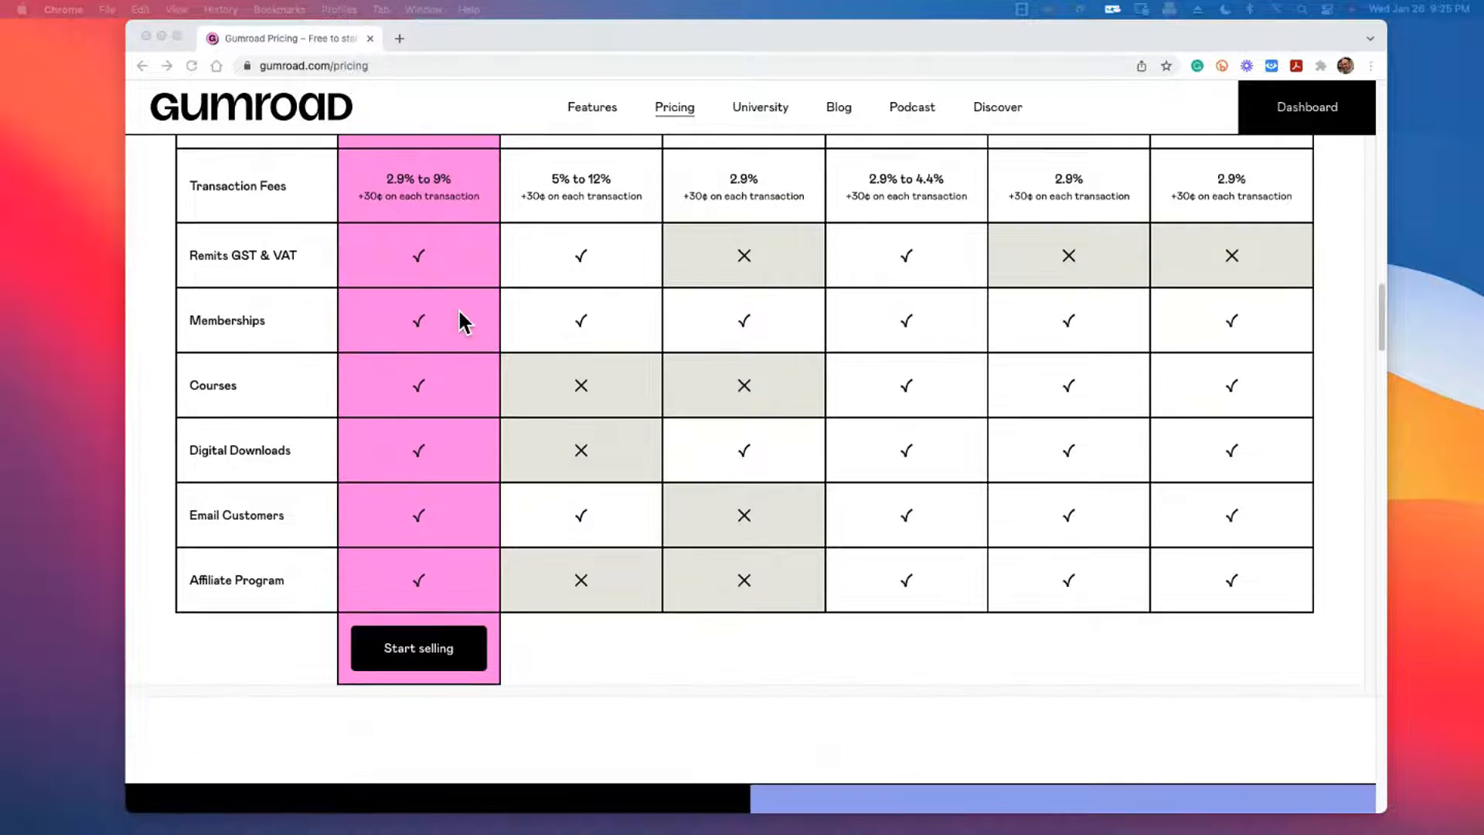
pyautogui.scroll(-10, 461, 320)
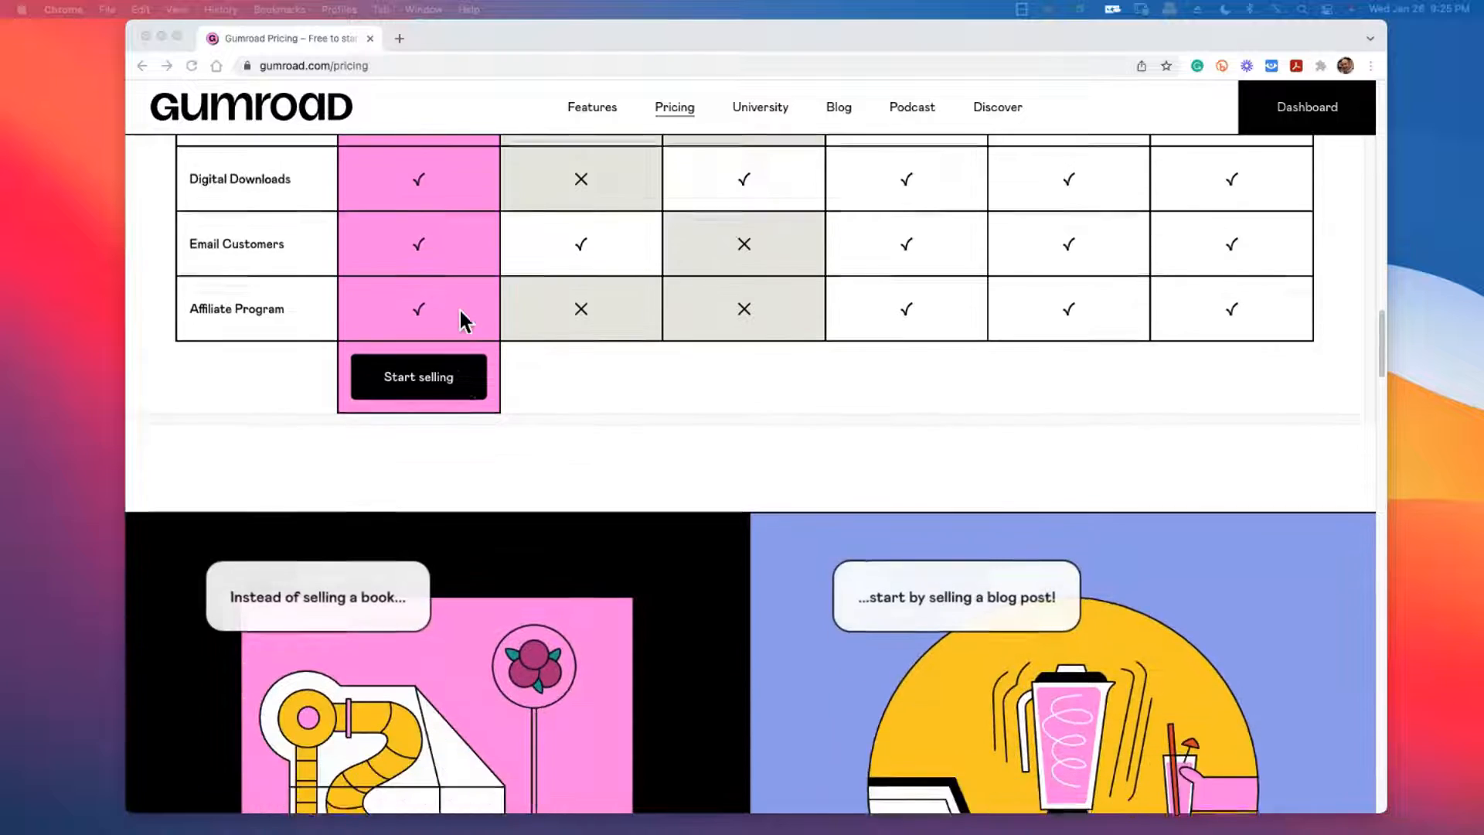
pyautogui.scroll(-7, 461, 313)
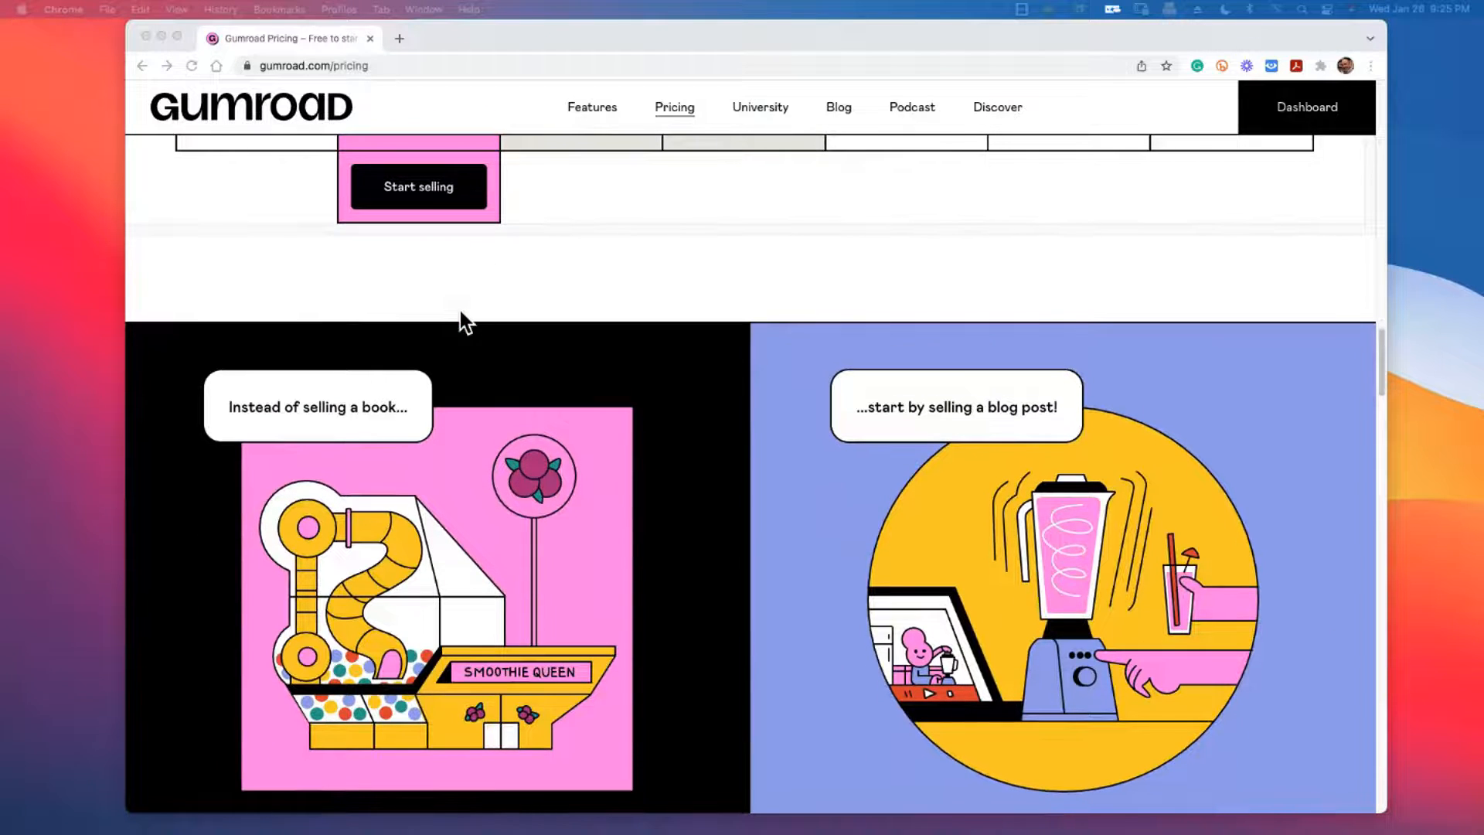
pyautogui.scroll(-1, 461, 317)
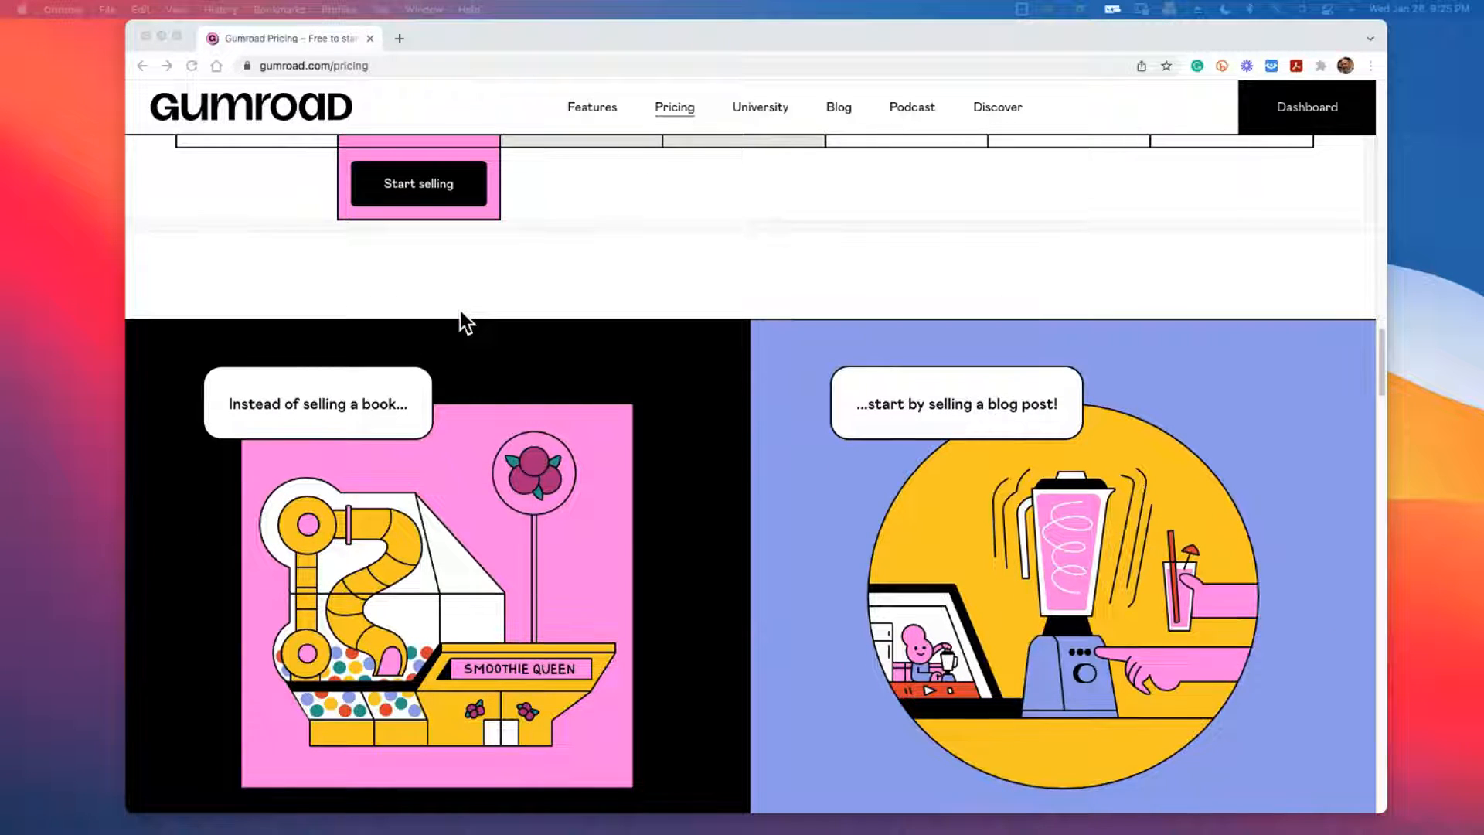
pyautogui.scroll(-6, 460, 311)
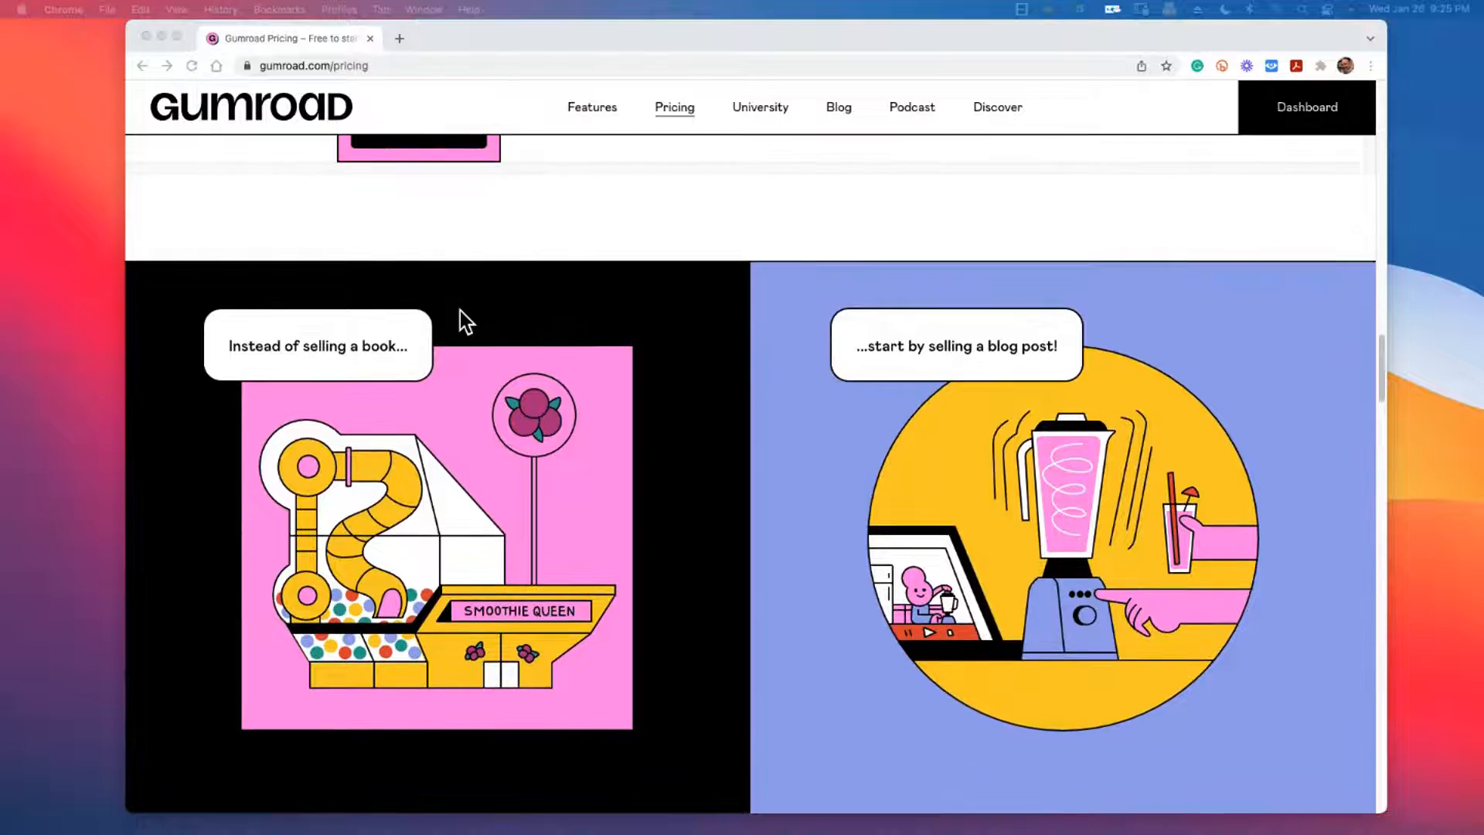
pyautogui.scroll(-20, 461, 317)
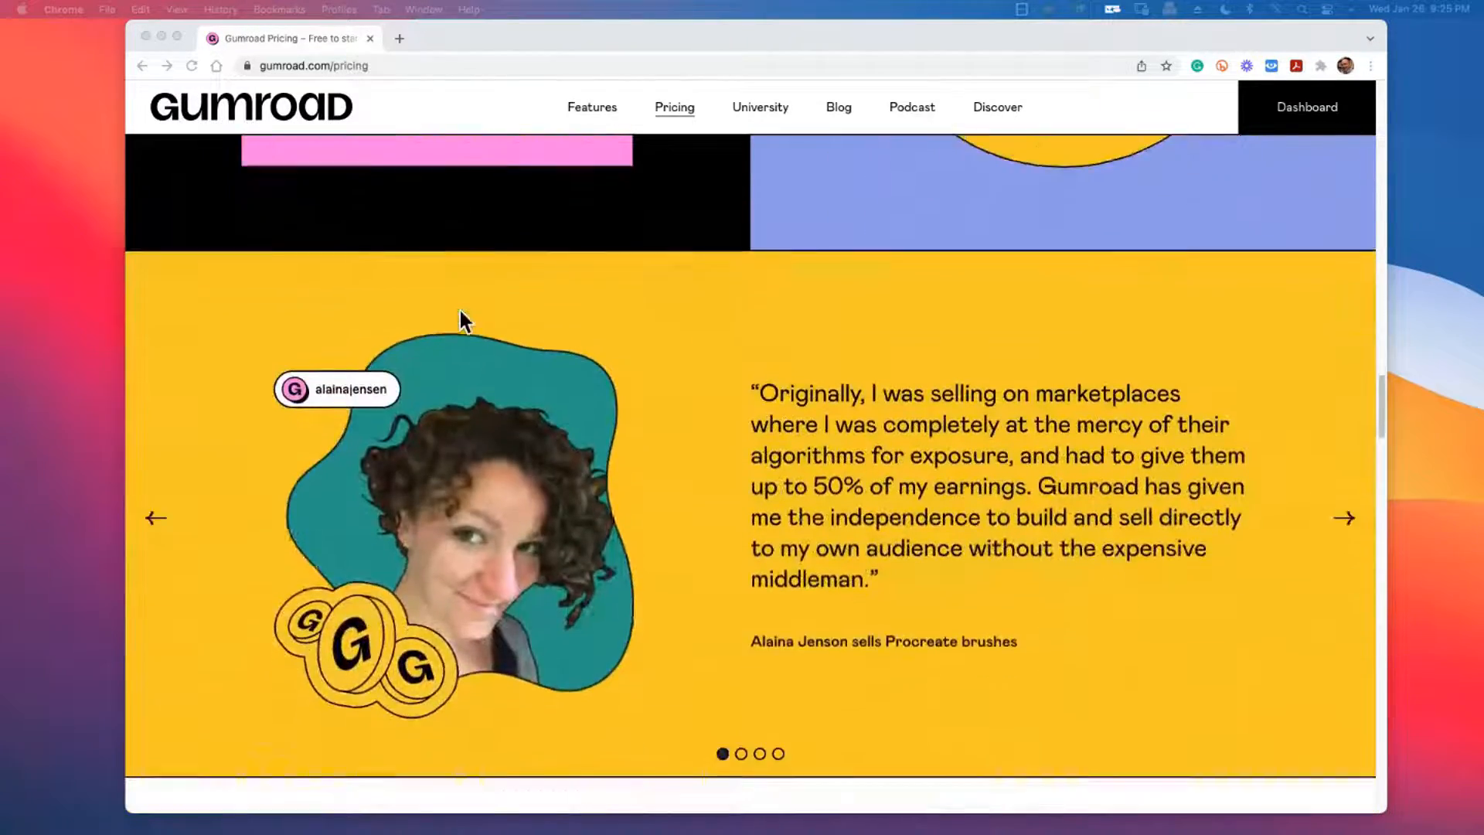
pyautogui.scroll(15, 460, 313)
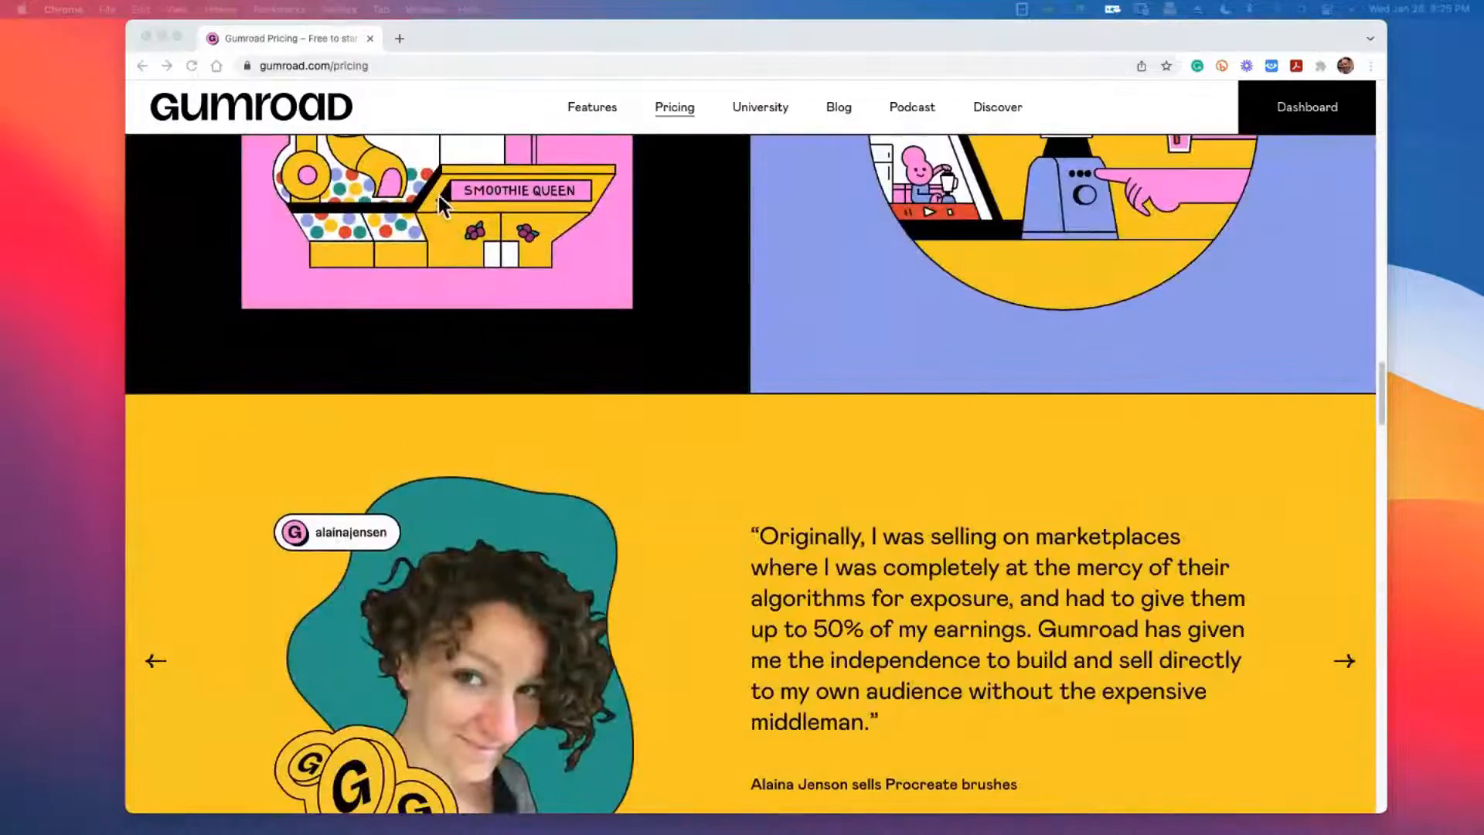
pyautogui.scroll(20, 656, 203)
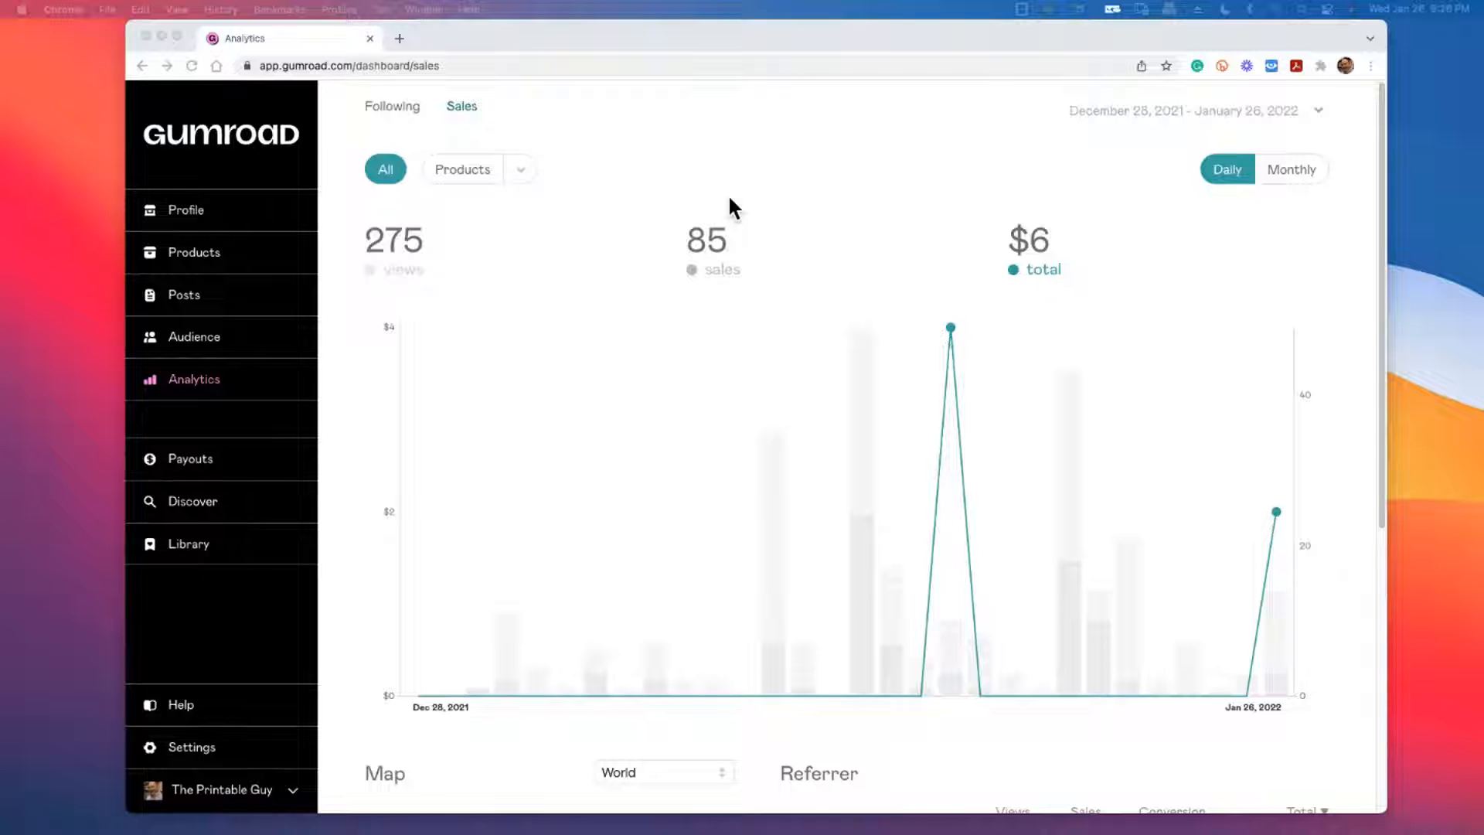
# Examine the views, sales, map and referrer table in the Gumroad sales analytics, and open the published posts list
pyautogui.scroll(-1, 730, 200)
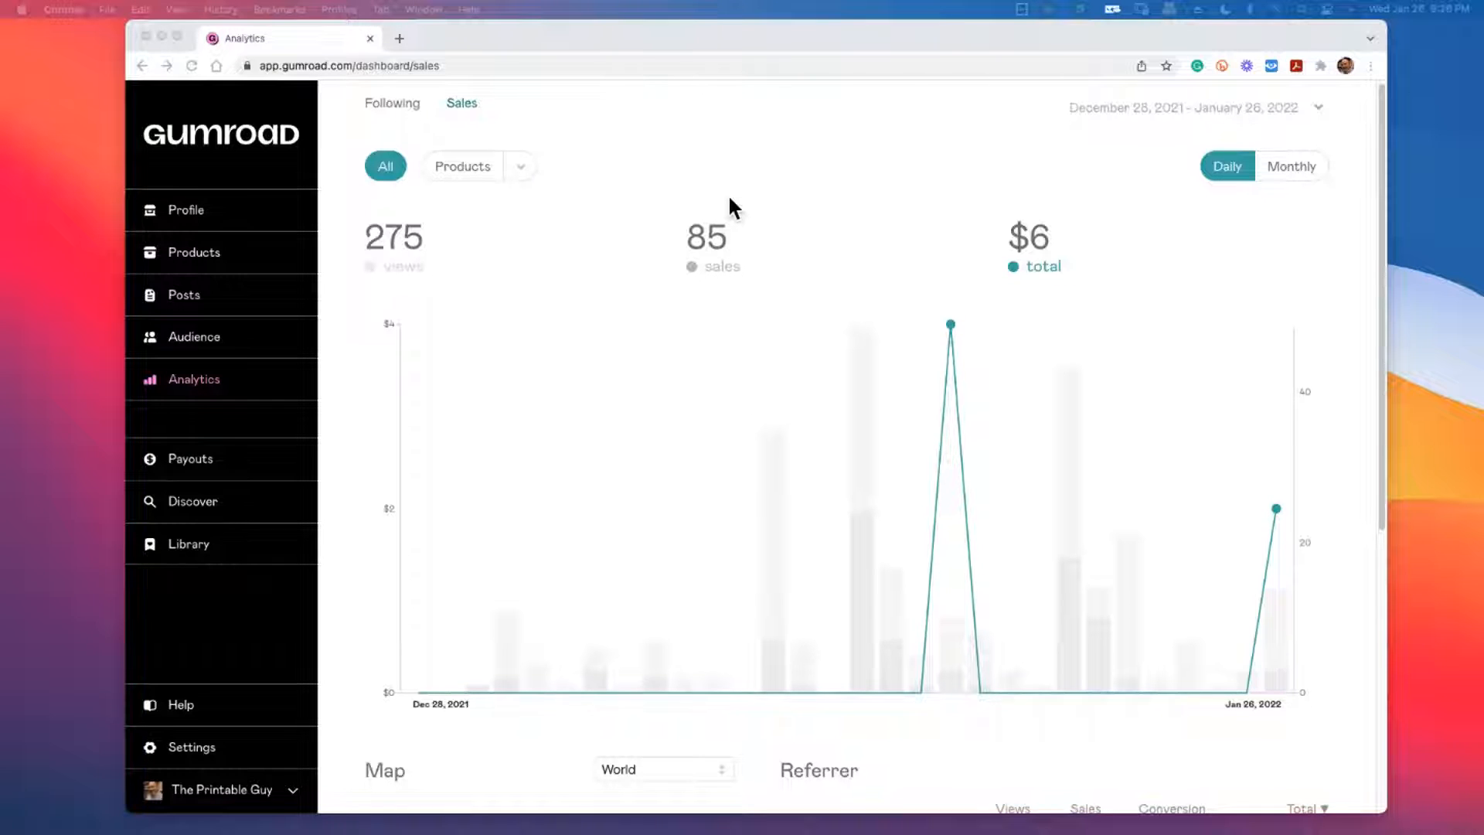
pyautogui.scroll(-1, 730, 198)
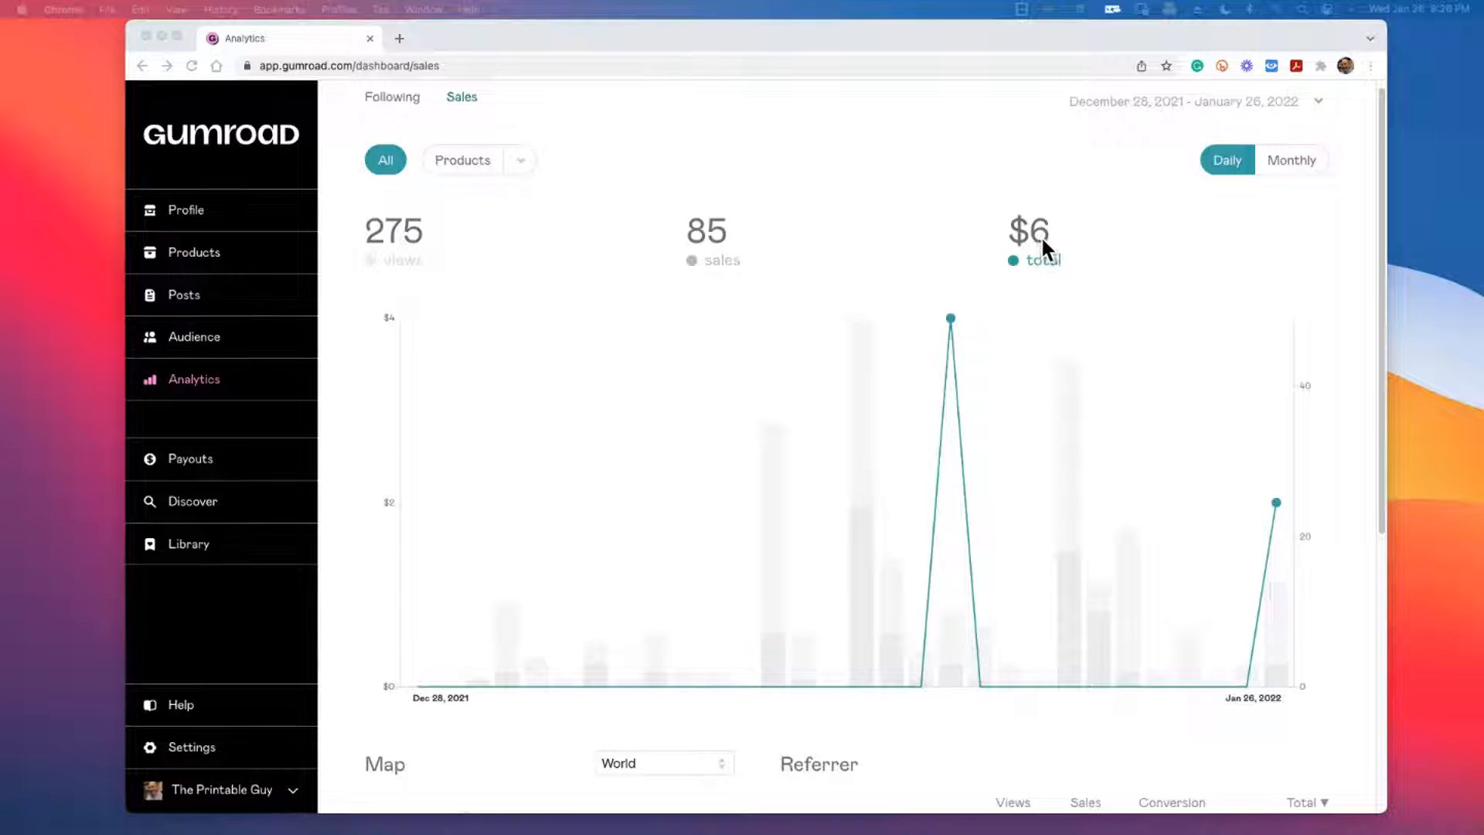
pyautogui.scroll(-2, 881, 295)
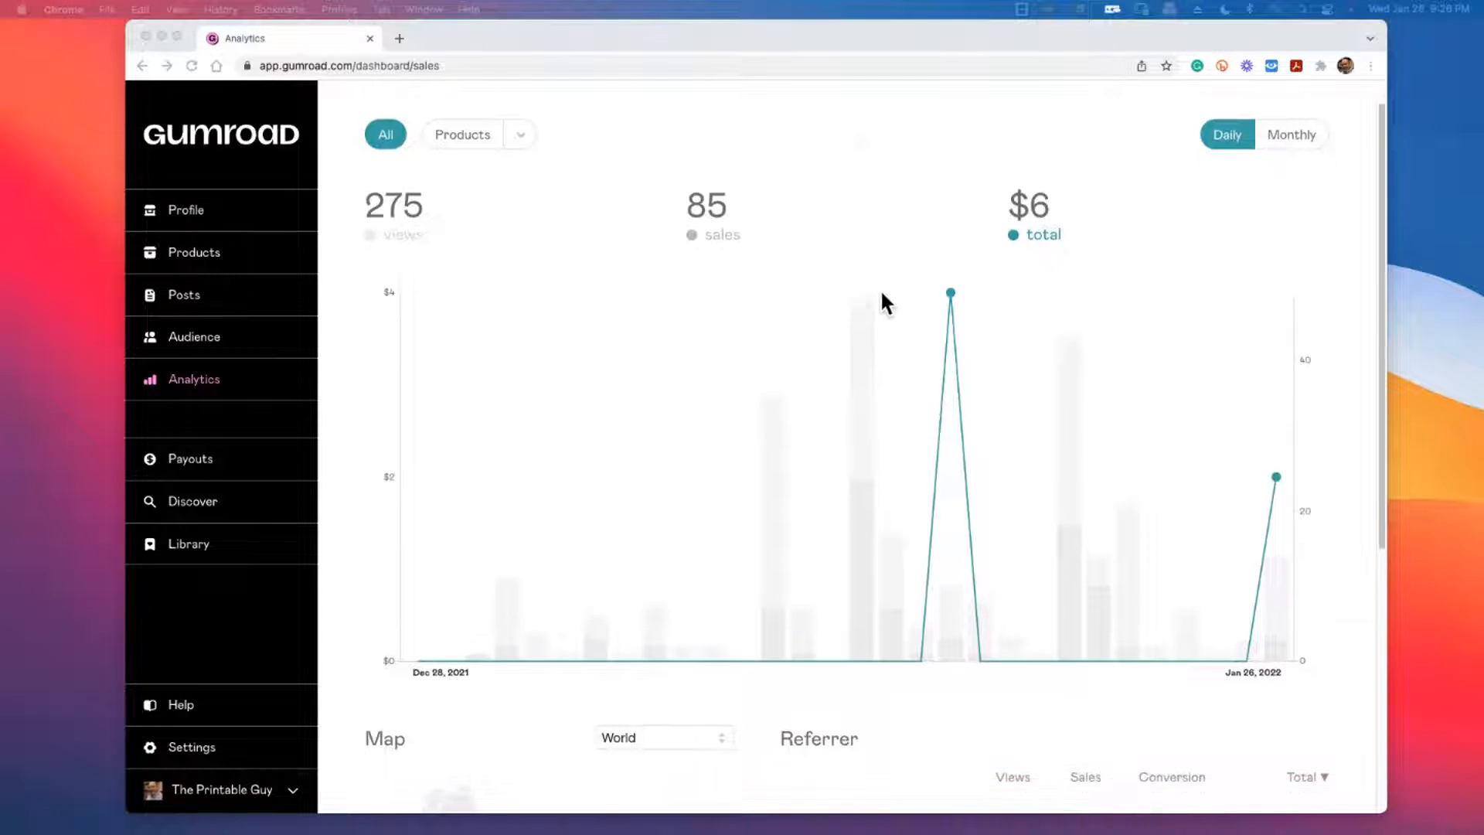
pyautogui.scroll(-8, 882, 293)
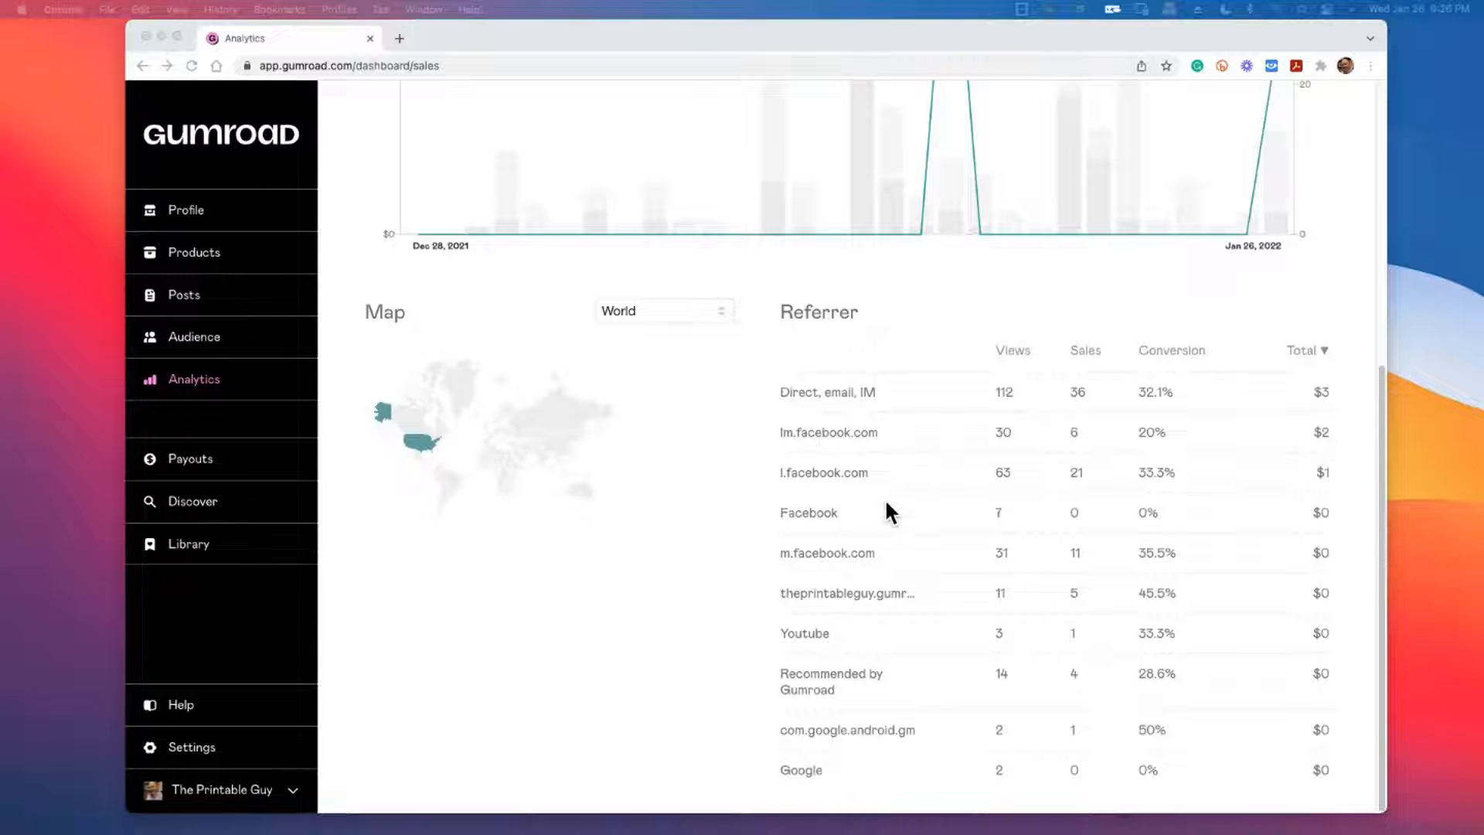
pyautogui.scroll(1, 879, 508)
pyautogui.scroll(-1, 879, 507)
pyautogui.click(194, 303)
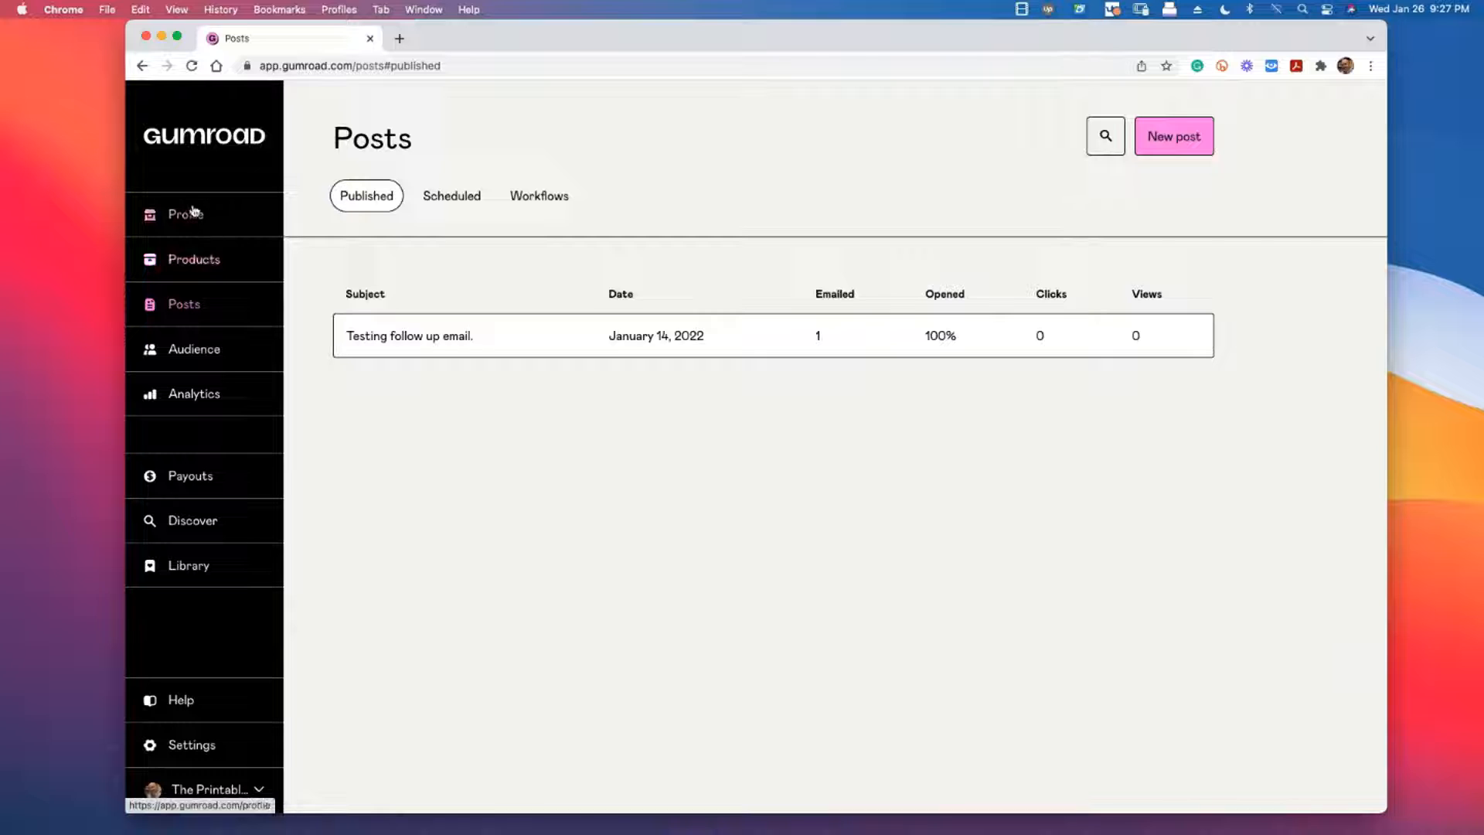
# Open Gumroad's Discover marketplace and search its products for "kdp"
pyautogui.click(204, 526)
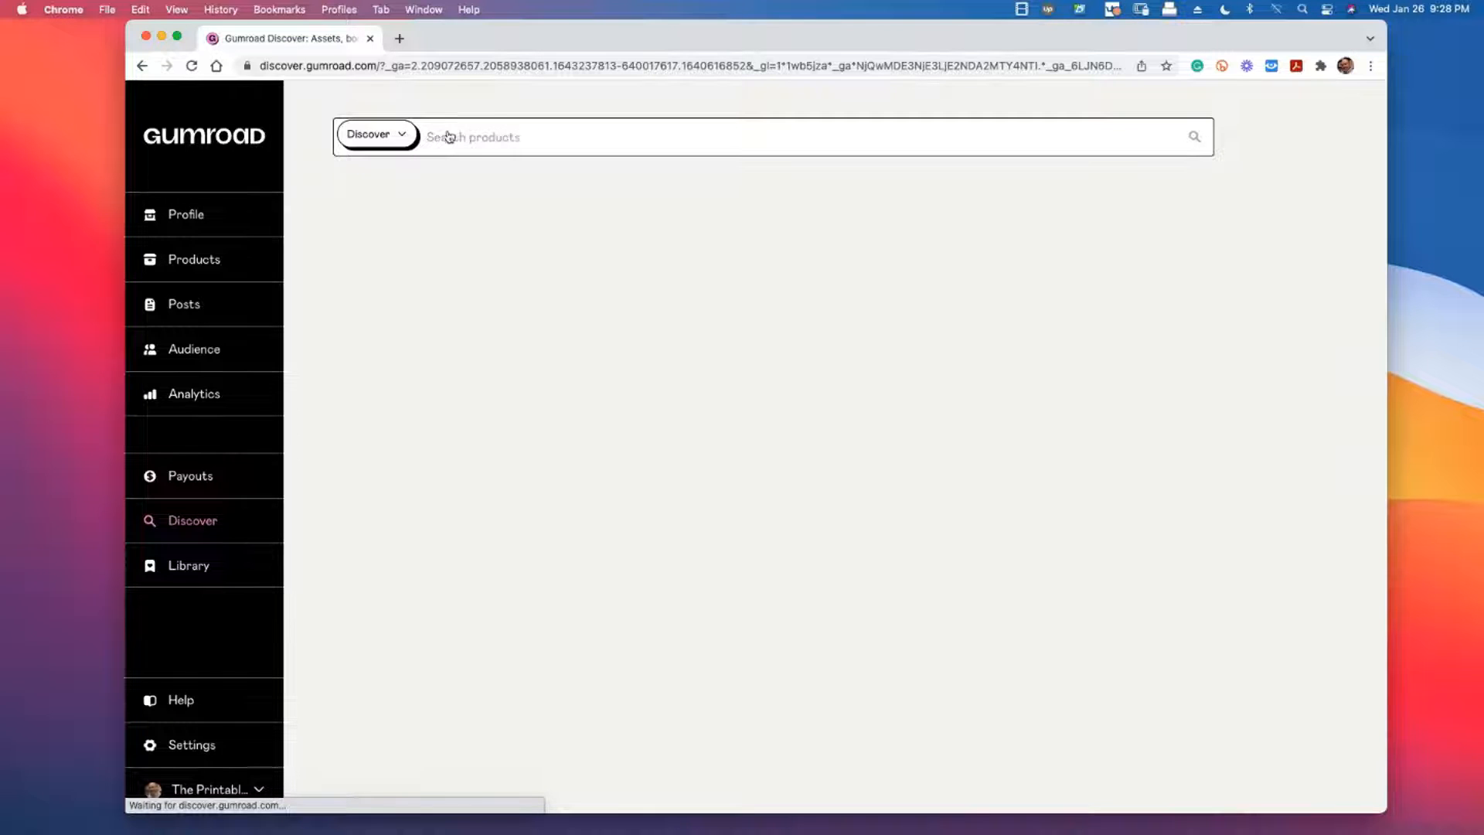
pyautogui.click(504, 141)
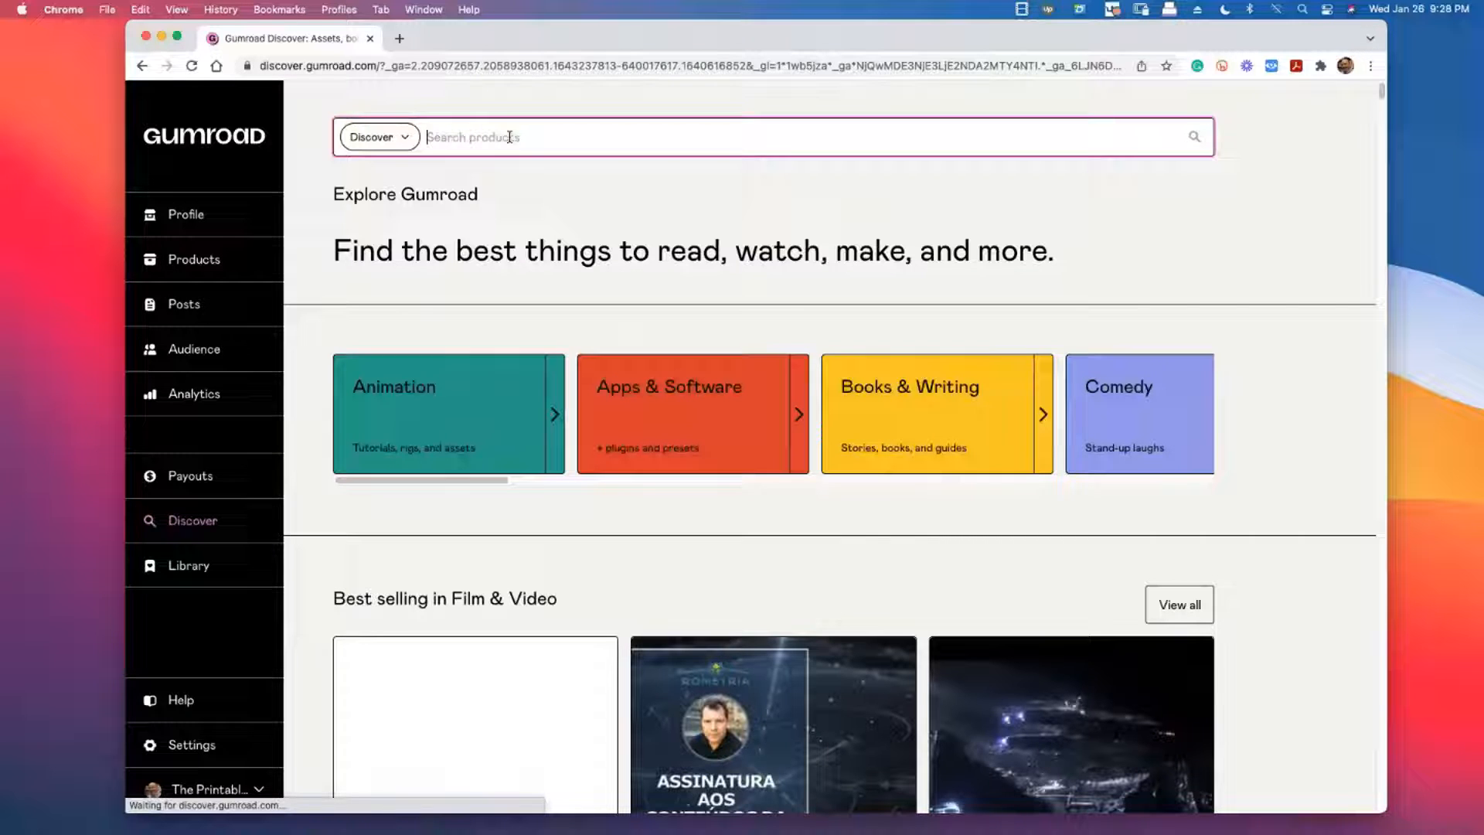
pyautogui.write('kdp')
pyautogui.click(1194, 137)
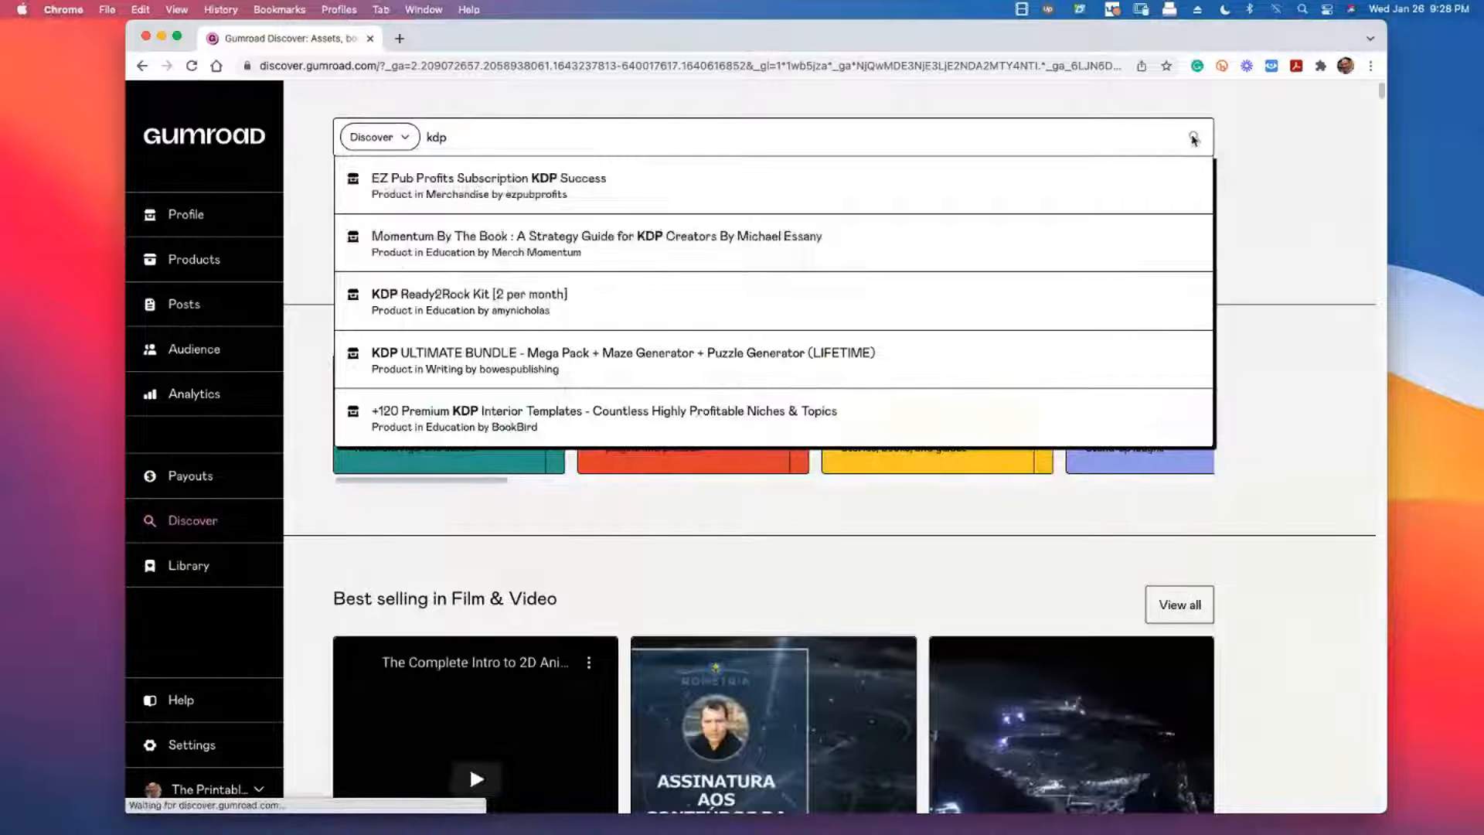
pyautogui.click(926, 131)
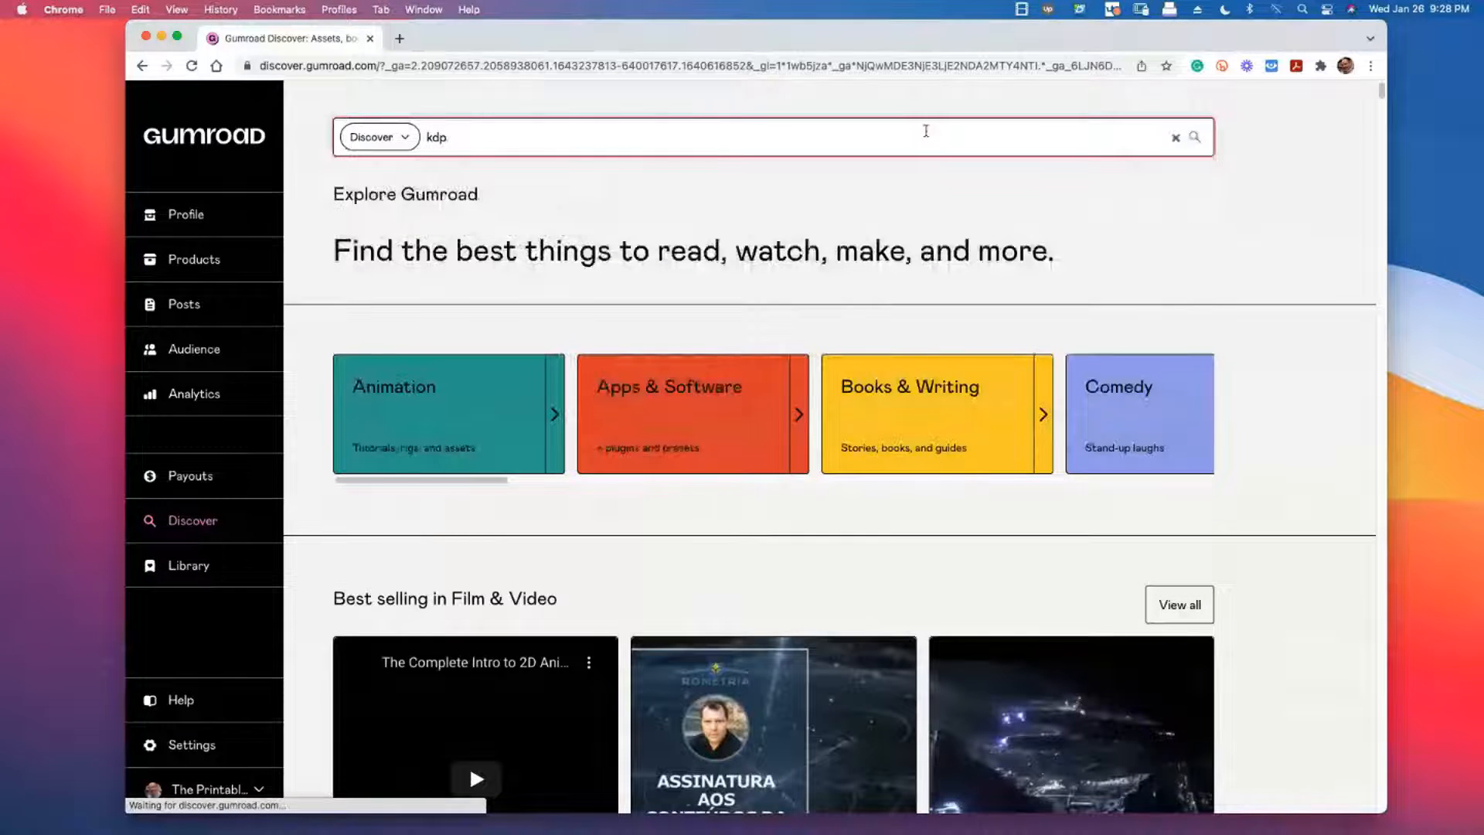
pyautogui.doubleClick(913, 143)
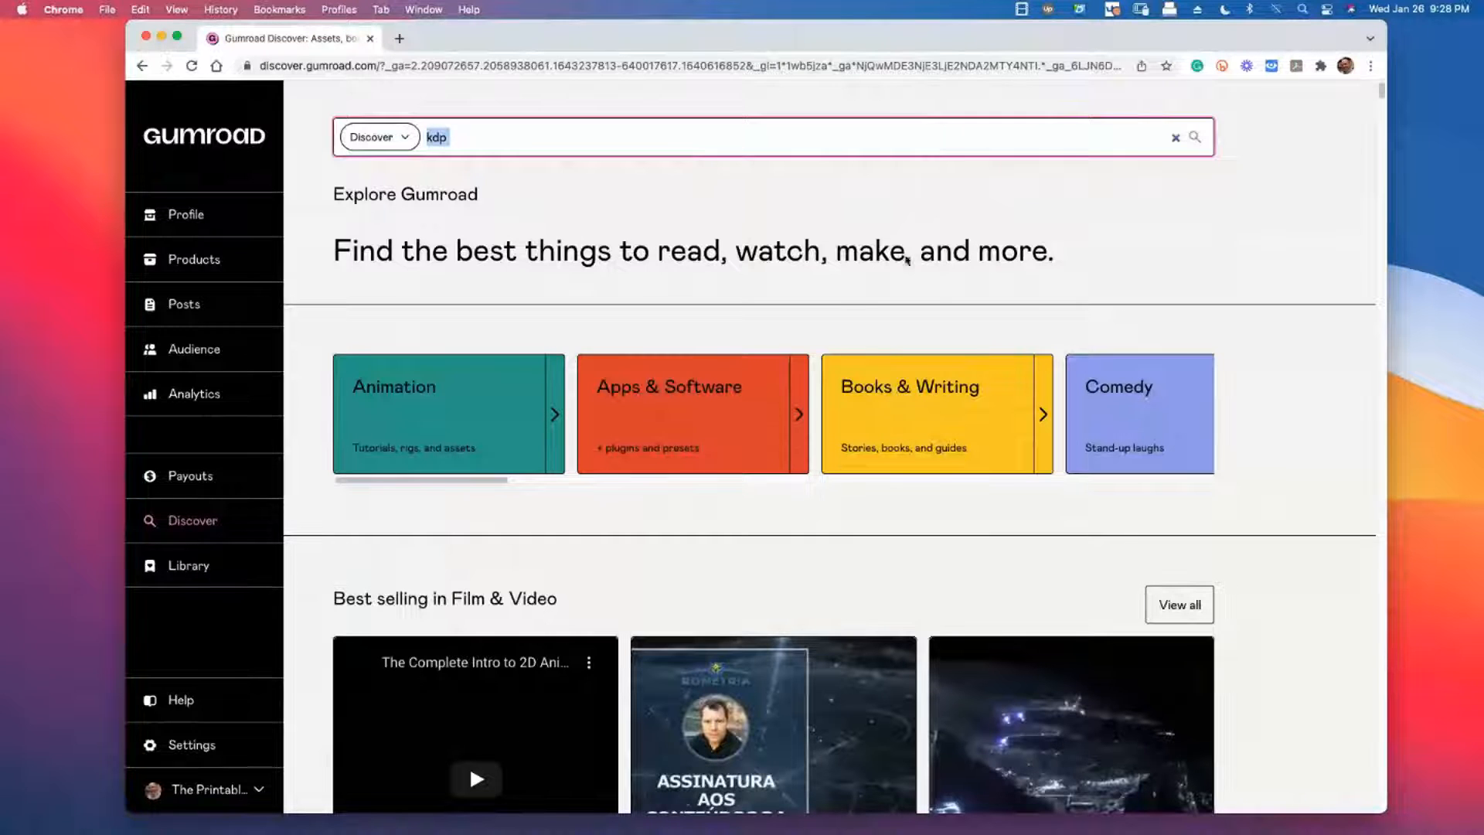
pyautogui.press('Return')
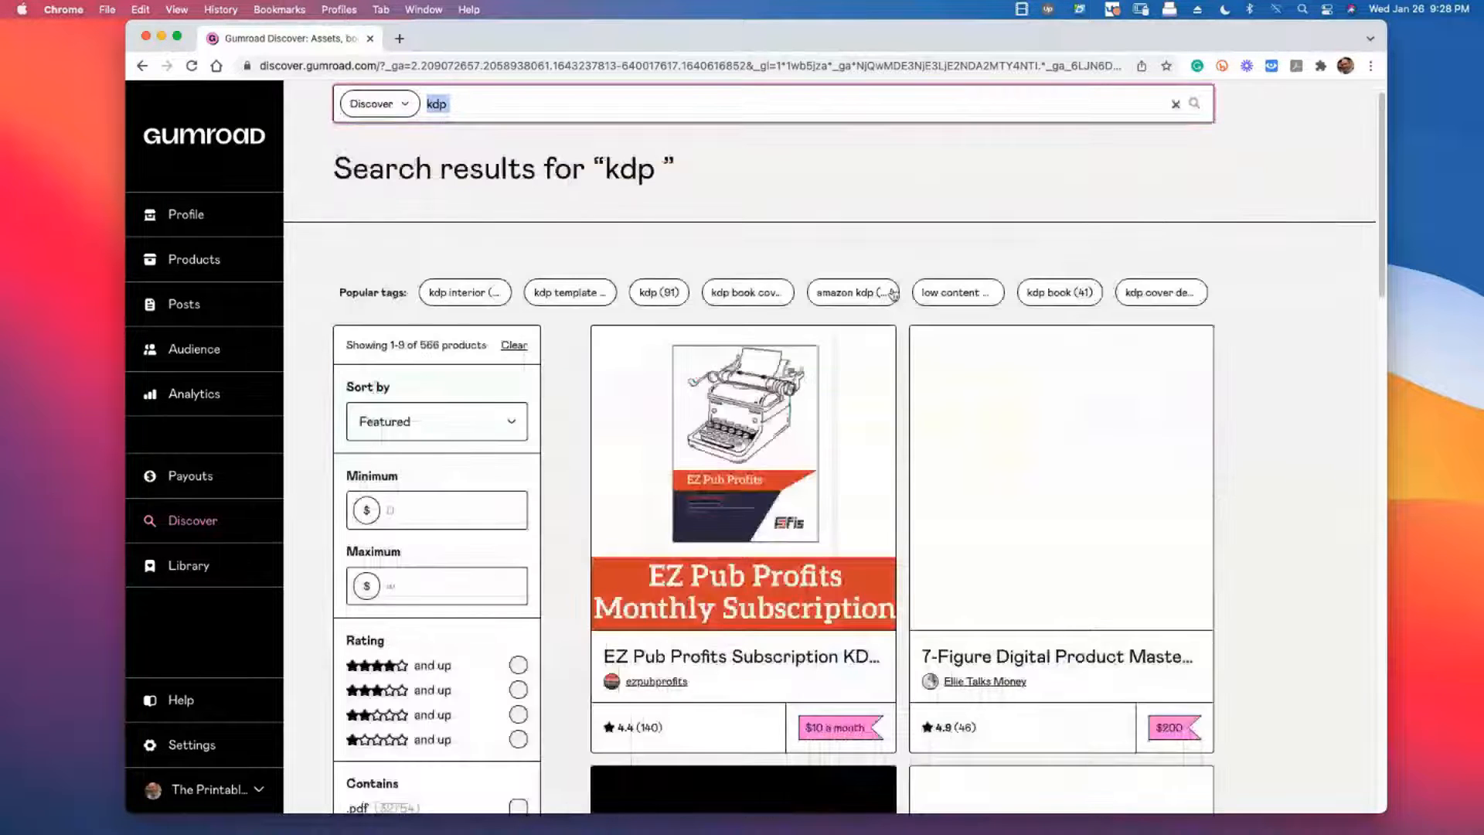
# Browse the kdp product listings, comparing the prices and ratings of interior templates, bundles, colouring collections and courses
pyautogui.scroll(-2, 893, 294)
pyautogui.scroll(2, 893, 293)
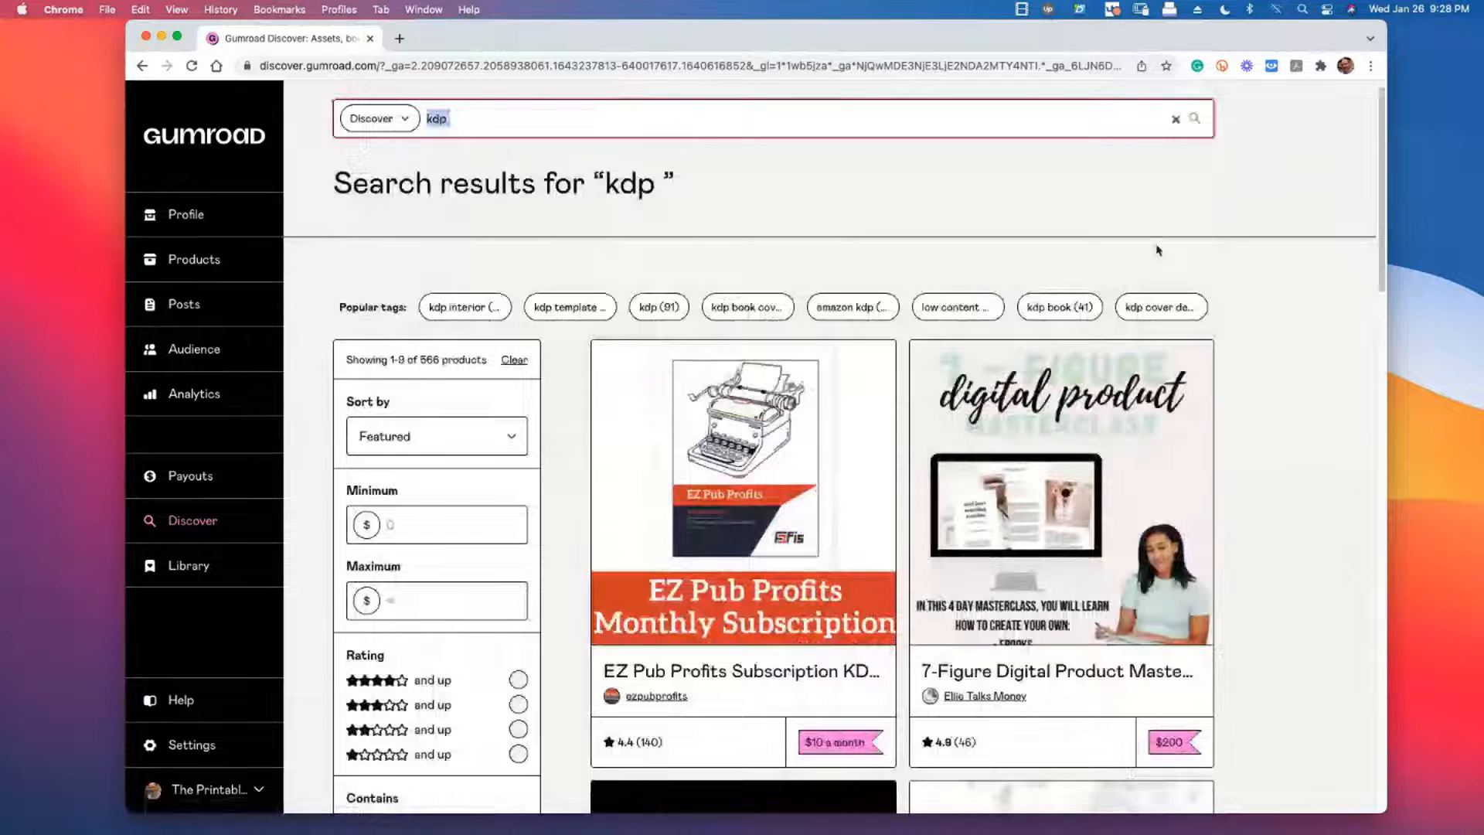
pyautogui.scroll(-1, 1271, 261)
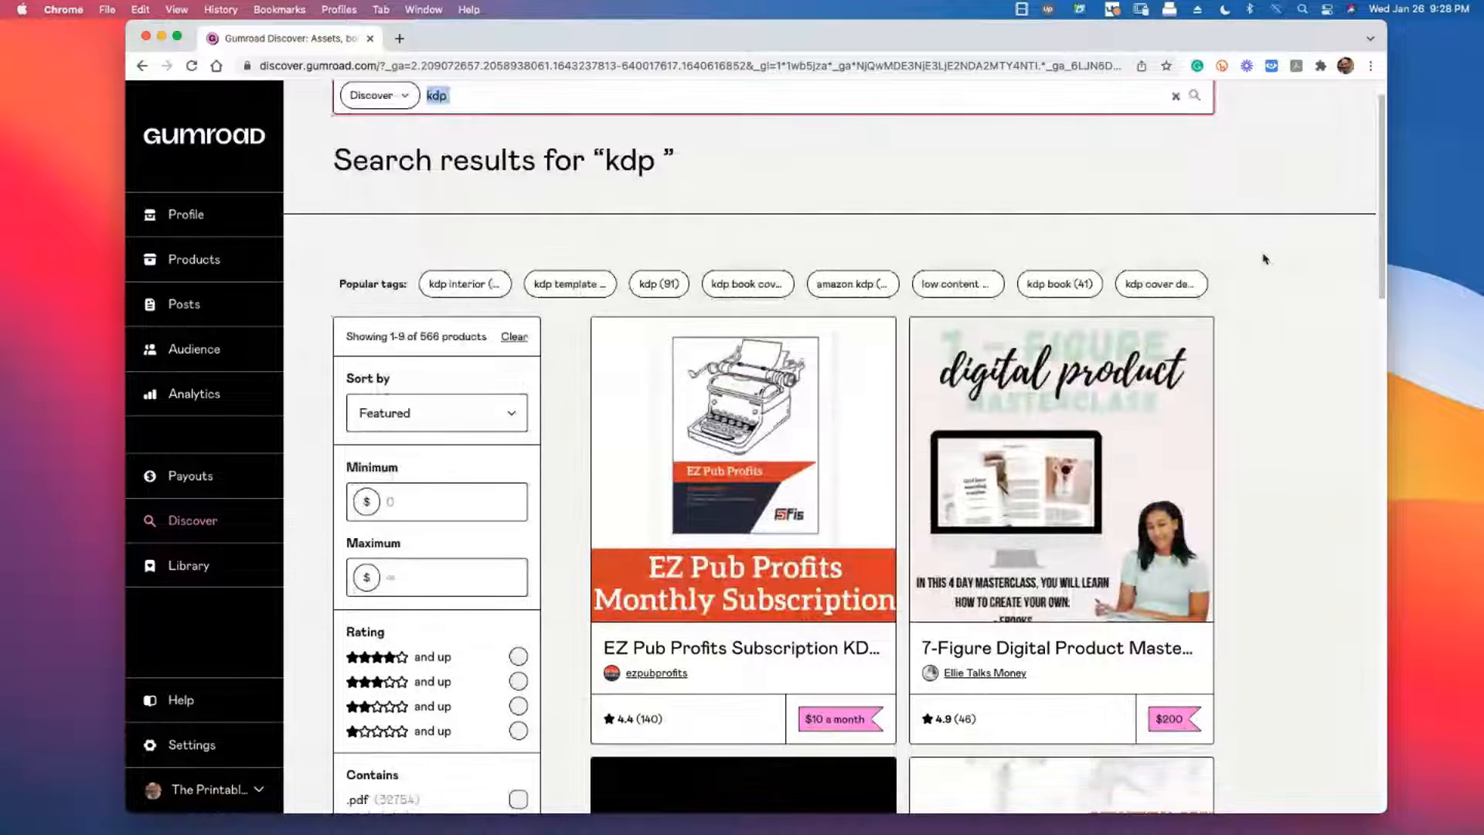
pyautogui.scroll(-2, 1265, 259)
pyautogui.scroll(-5, 1265, 259)
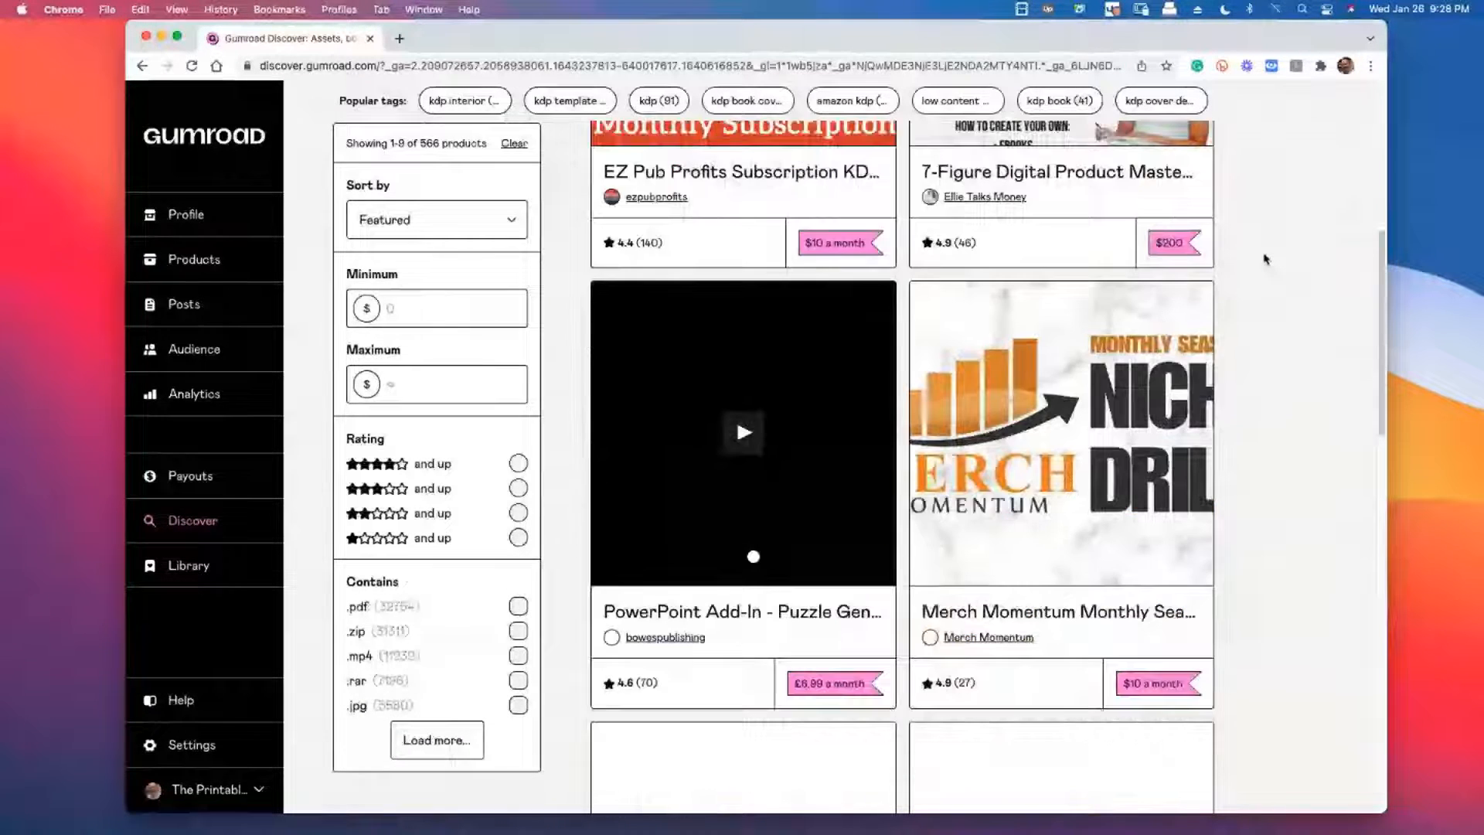
pyautogui.scroll(-3, 1265, 259)
pyautogui.scroll(-7, 1214, 348)
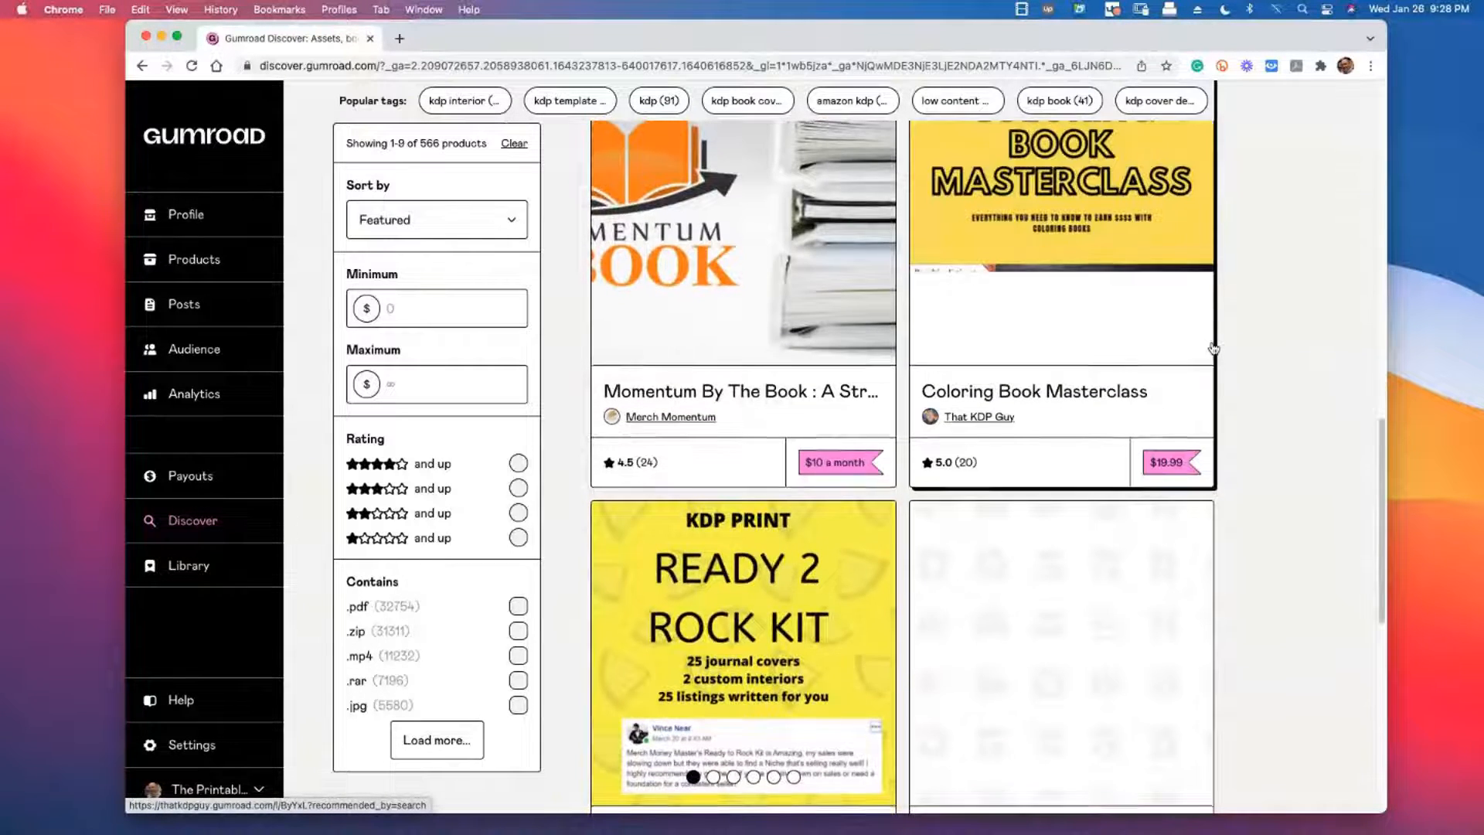
pyautogui.scroll(-6, 1214, 348)
pyautogui.scroll(-3, 1214, 348)
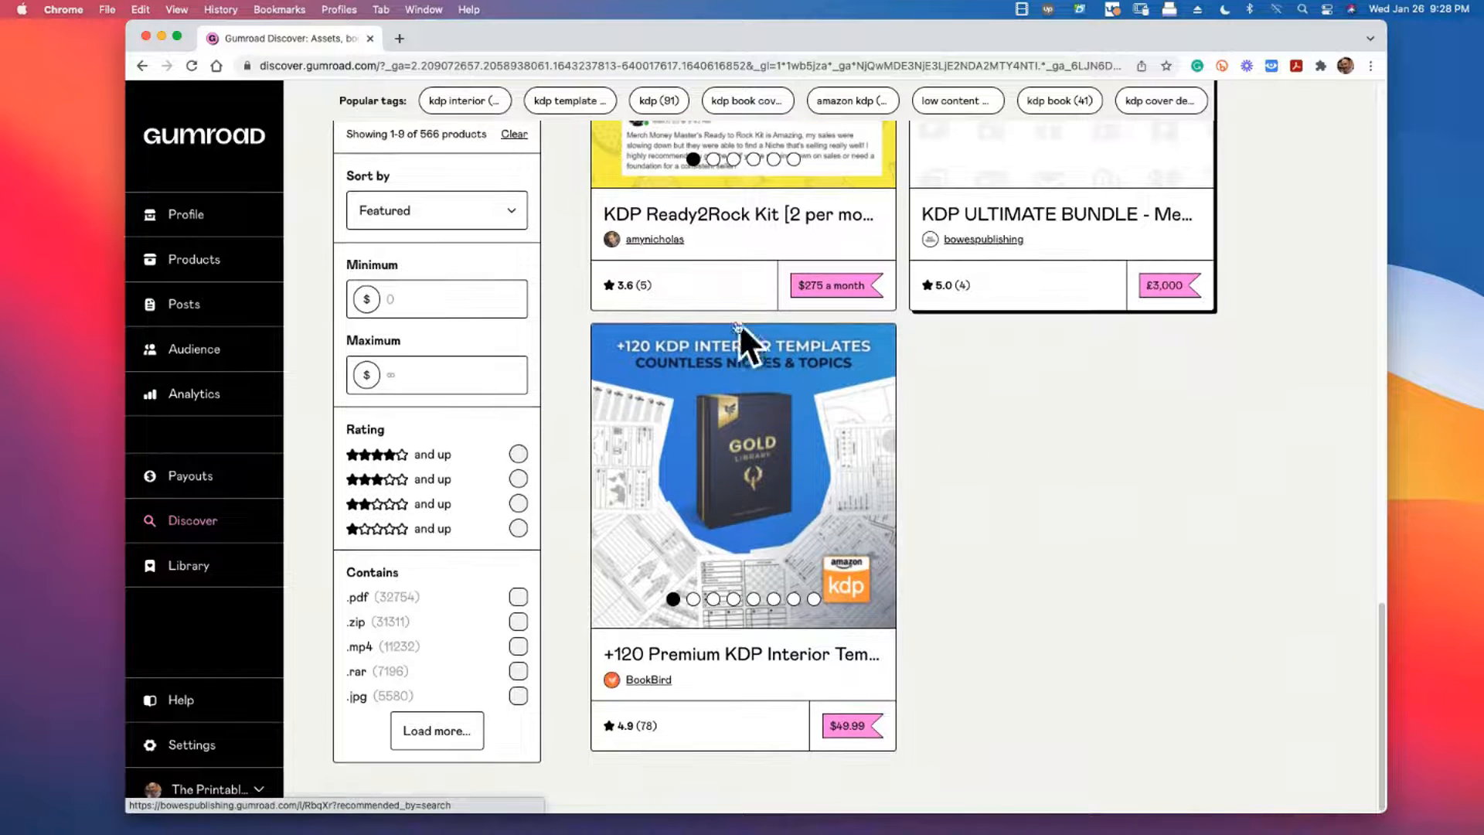
pyautogui.scroll(-2, 657, 364)
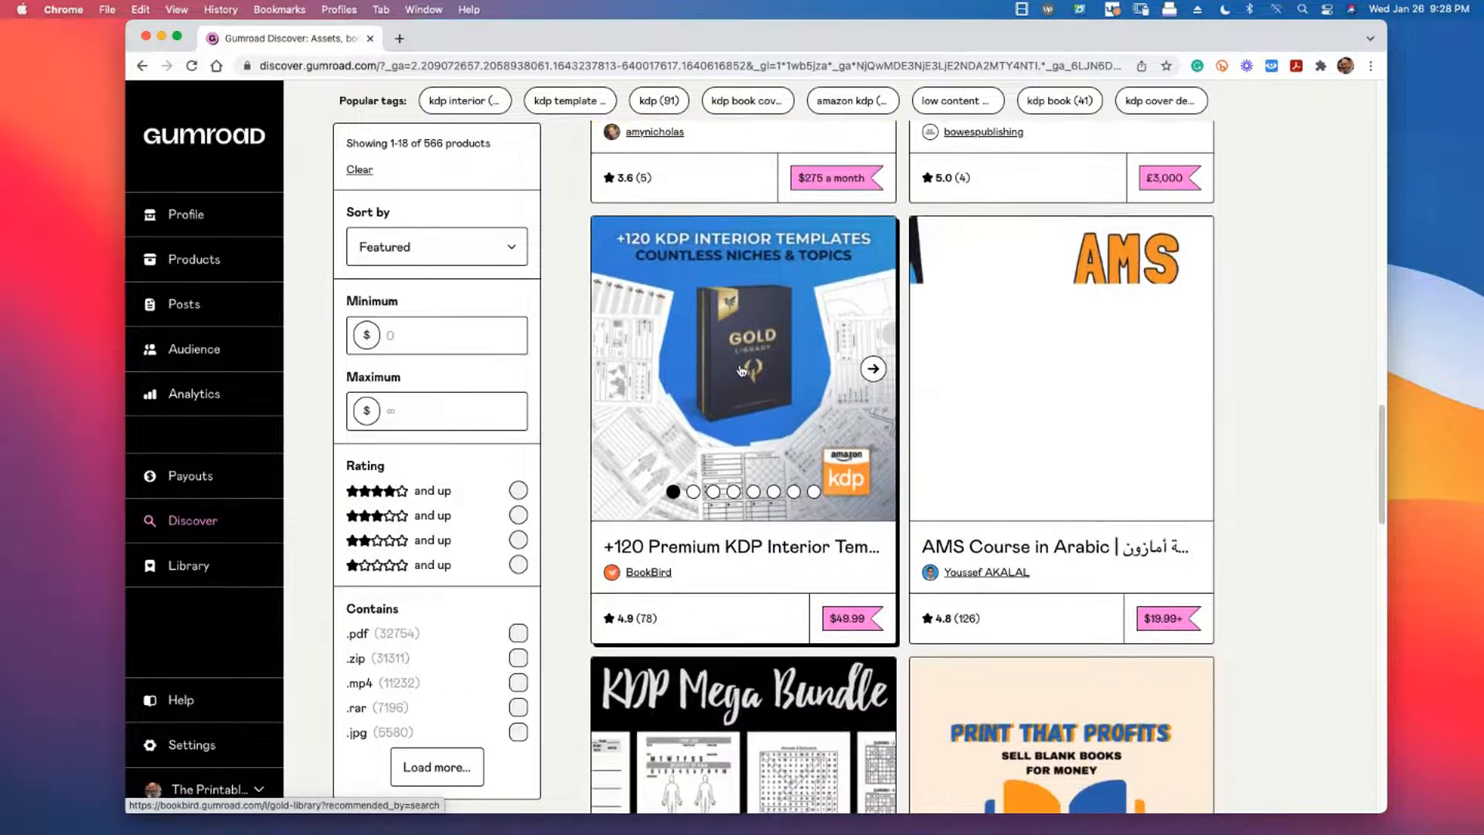
pyautogui.scroll(-3, 661, 387)
pyautogui.scroll(-5, 669, 470)
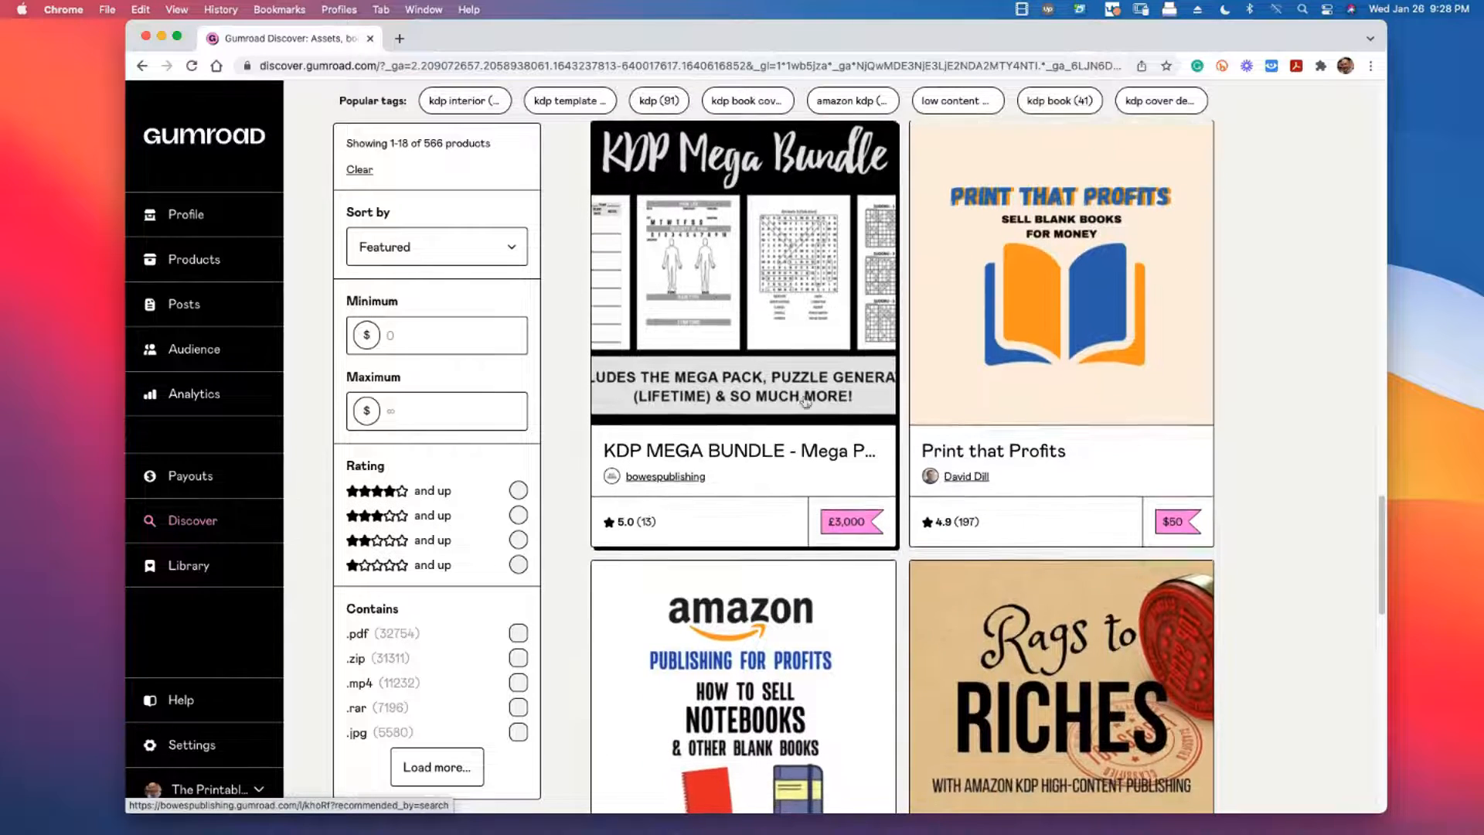
pyautogui.scroll(-3, 773, 371)
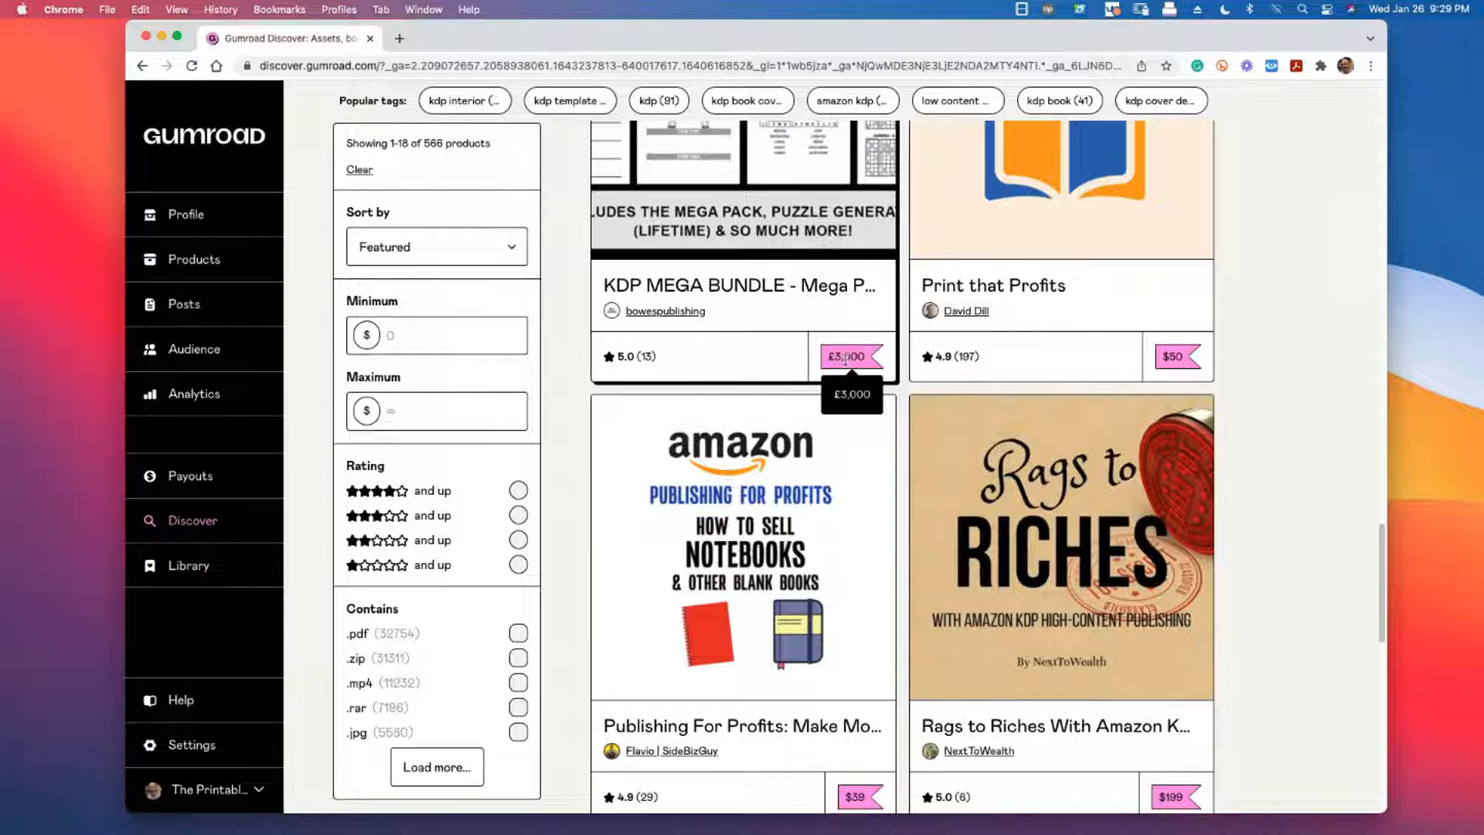
pyautogui.scroll(2, 771, 315)
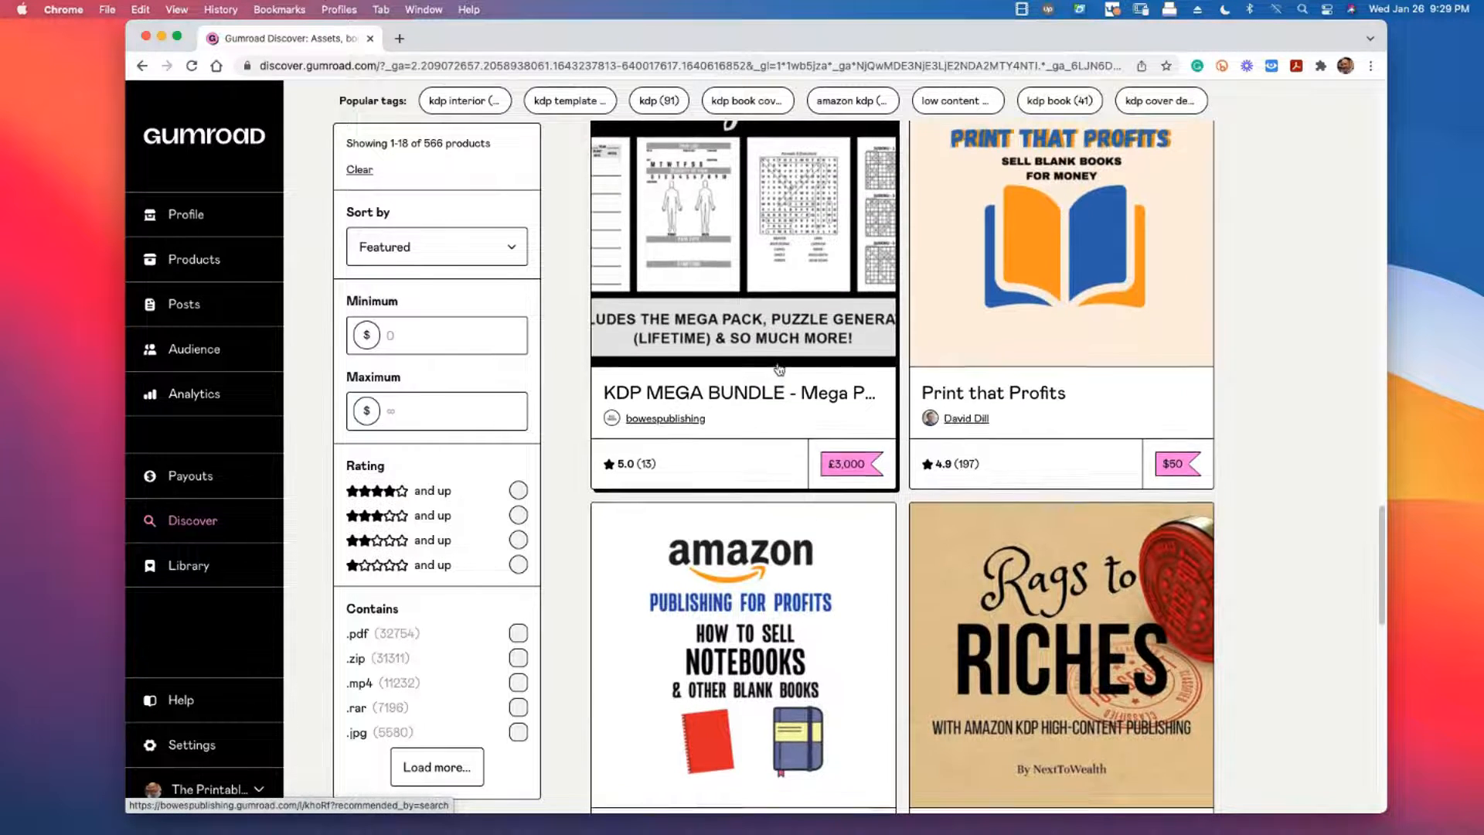
pyautogui.scroll(-9, 780, 369)
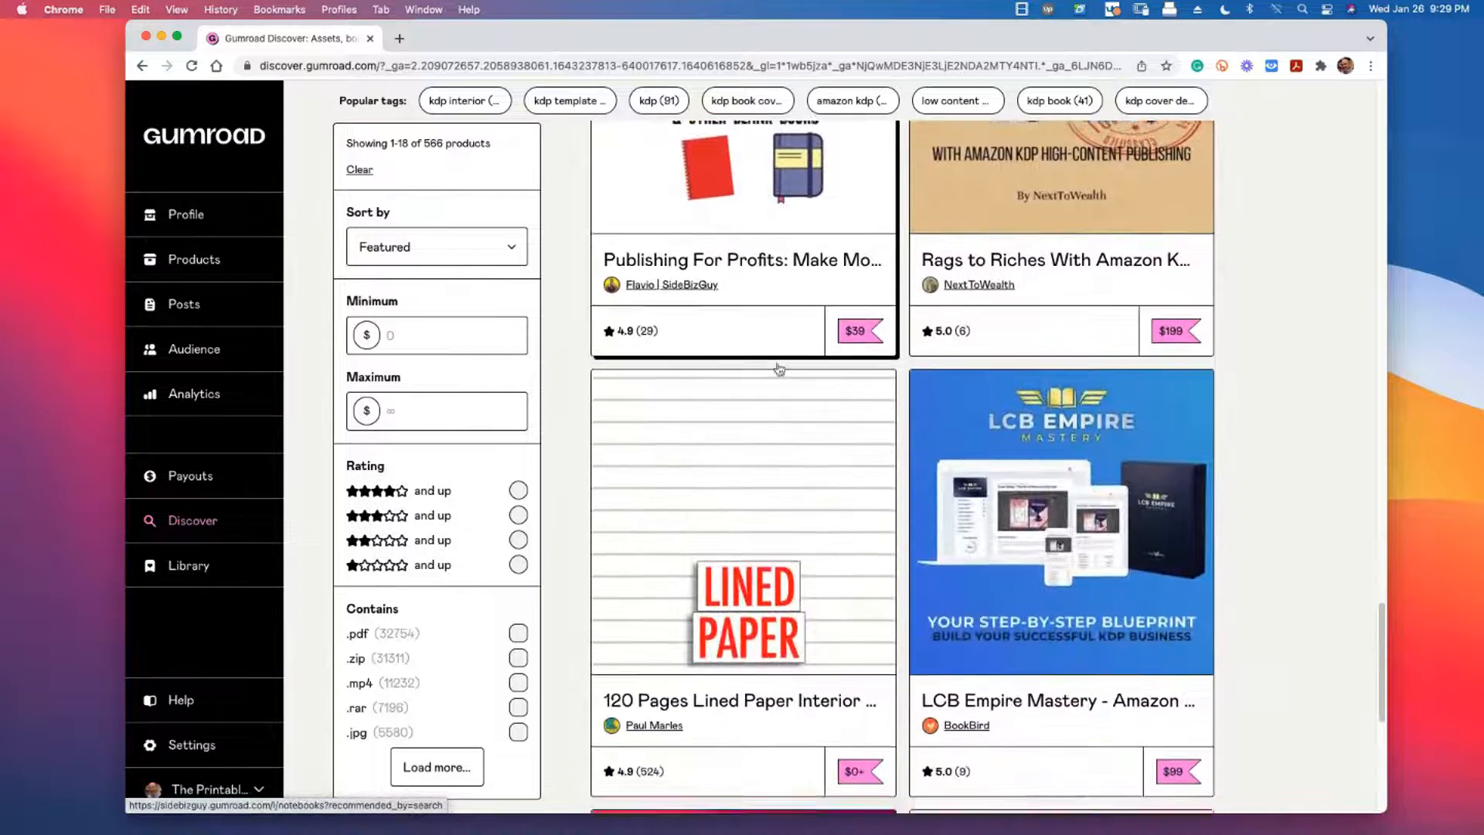
pyautogui.scroll(-3, 780, 369)
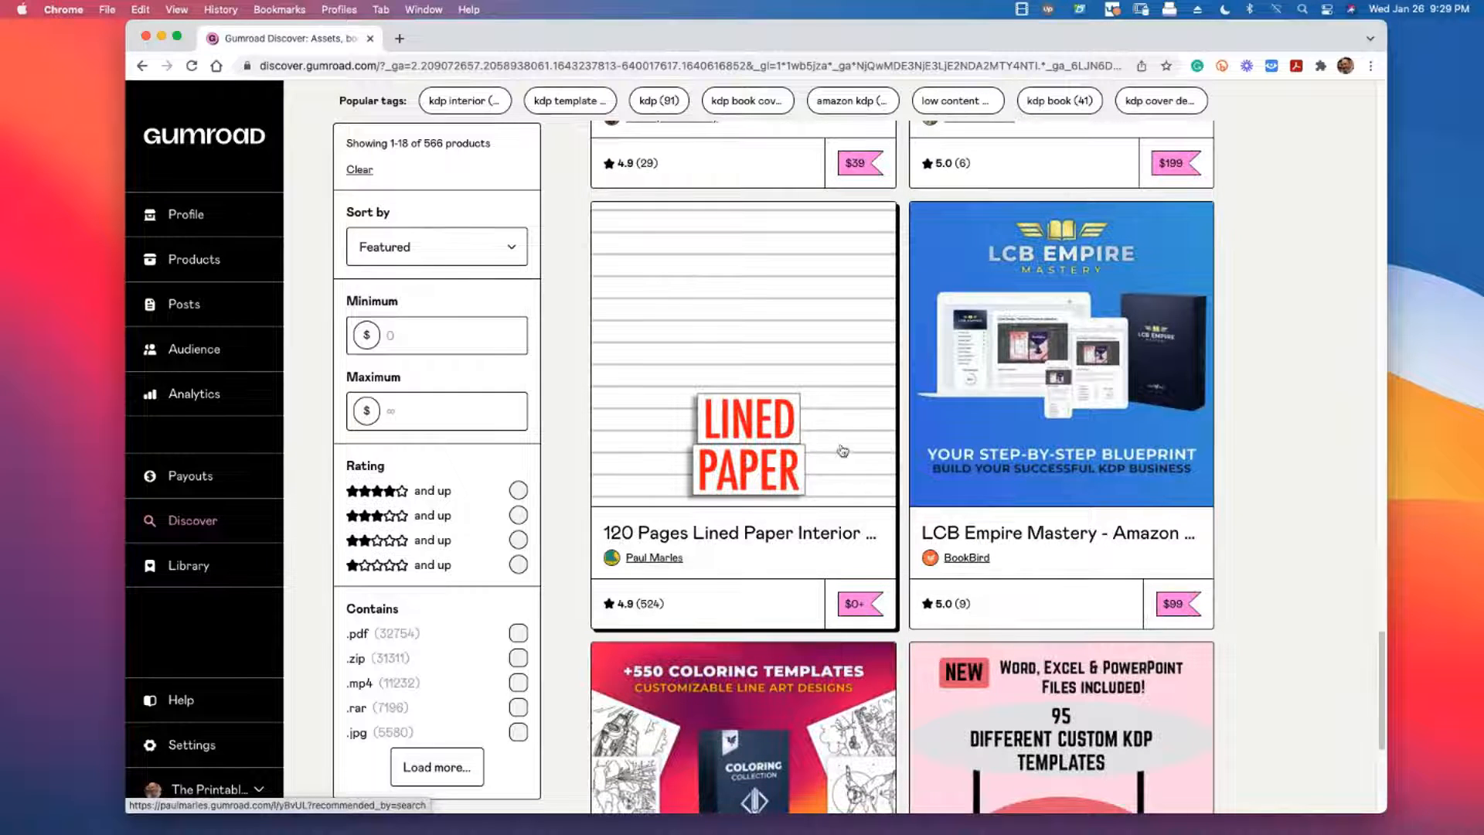
pyautogui.scroll(-5, 1088, 400)
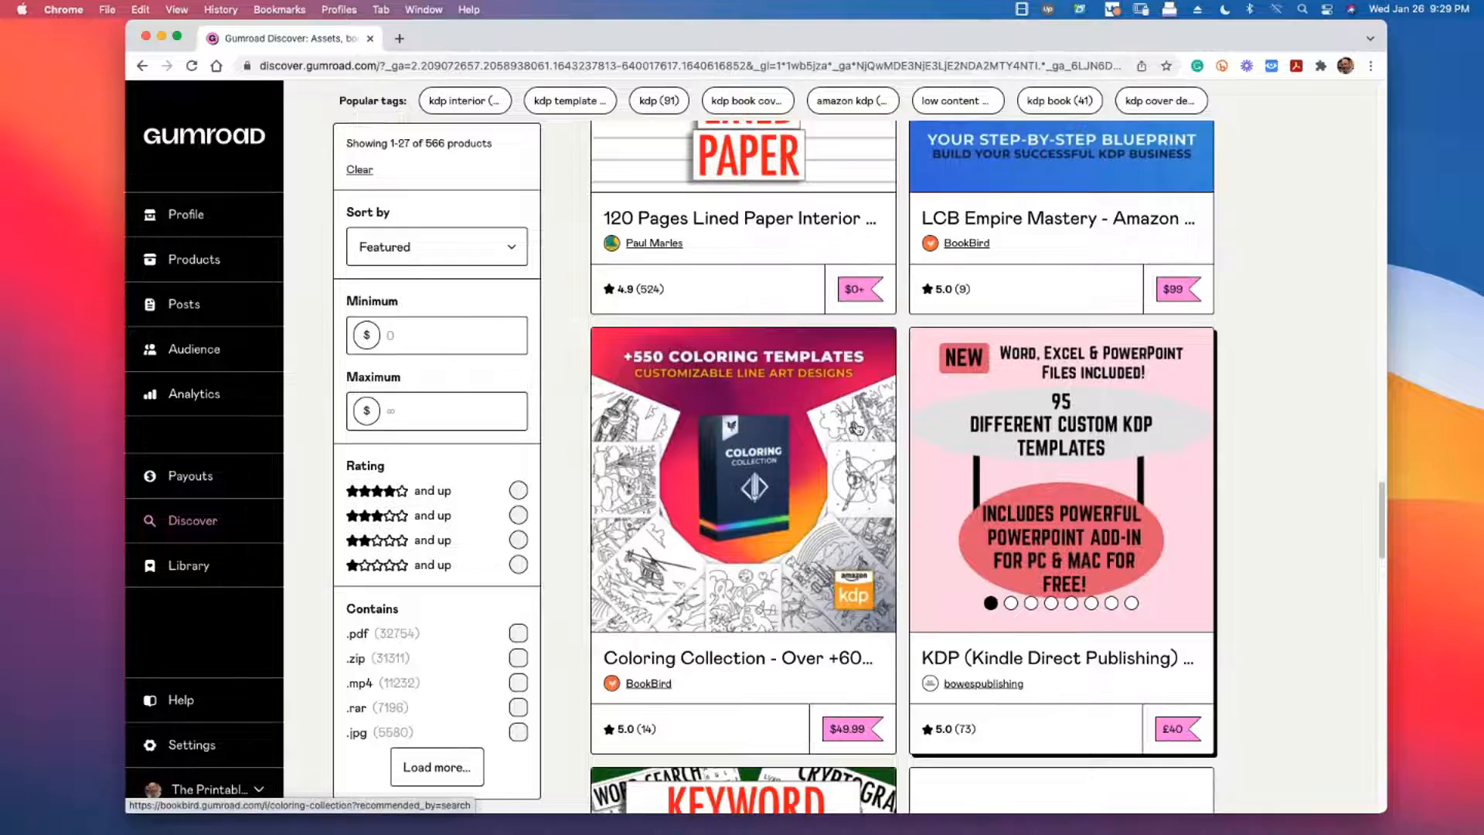
pyautogui.scroll(-4, 851, 428)
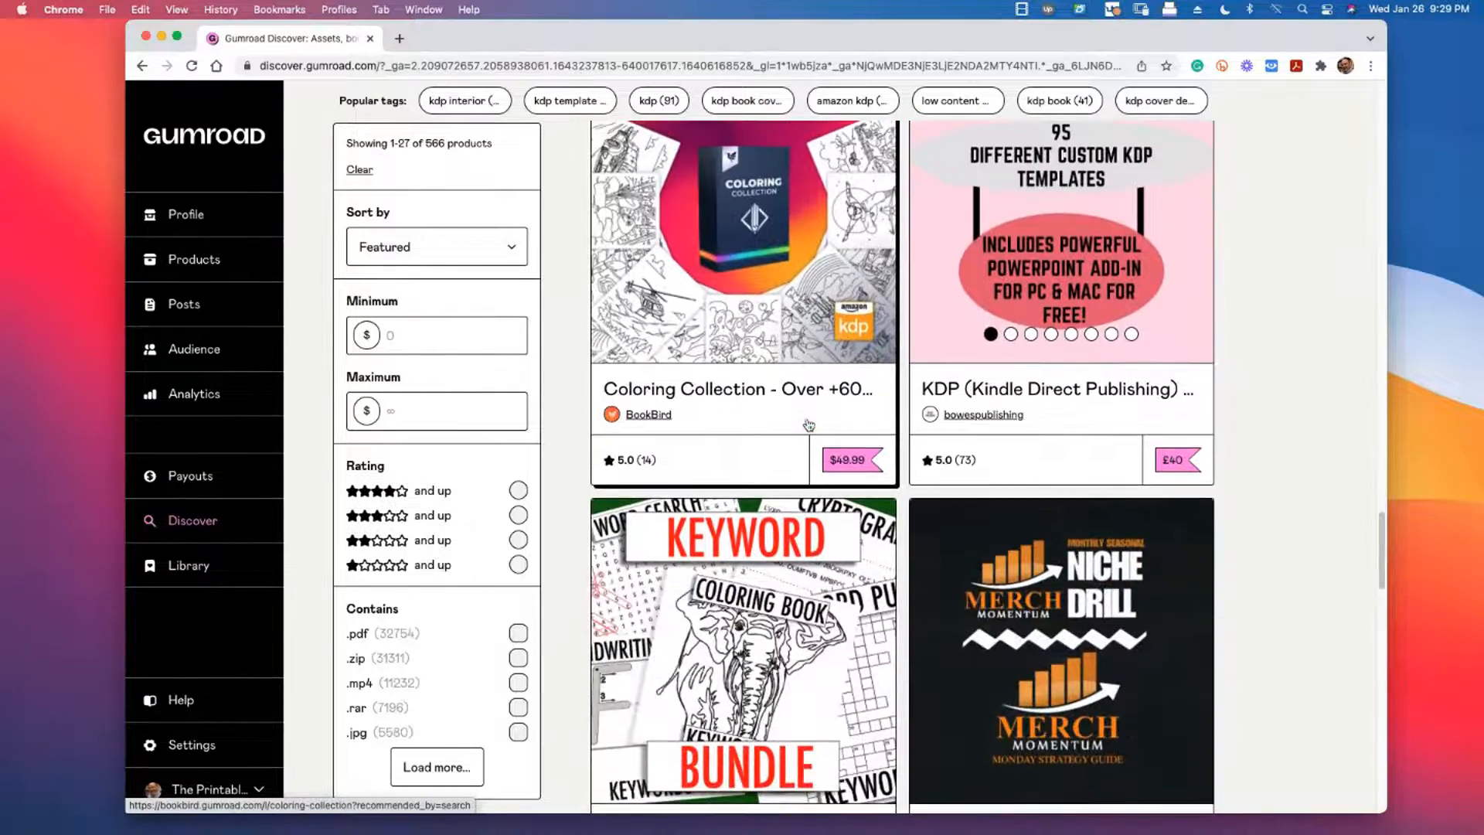
pyautogui.scroll(1, 804, 426)
pyautogui.scroll(-20, 797, 429)
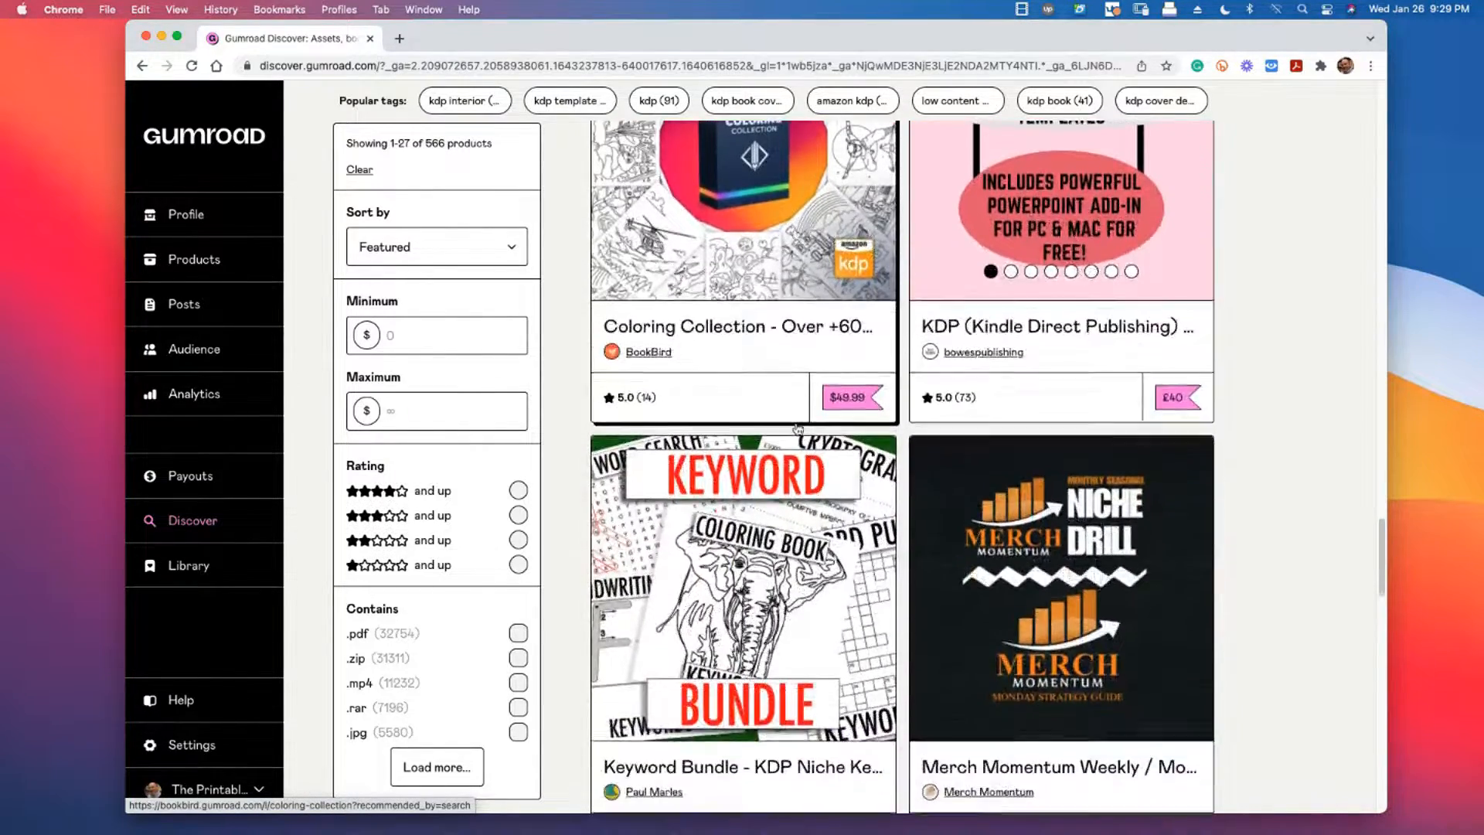
# Narrow the marketplace search results to products with the popular tag "kdp"
pyautogui.scroll(20, 794, 428)
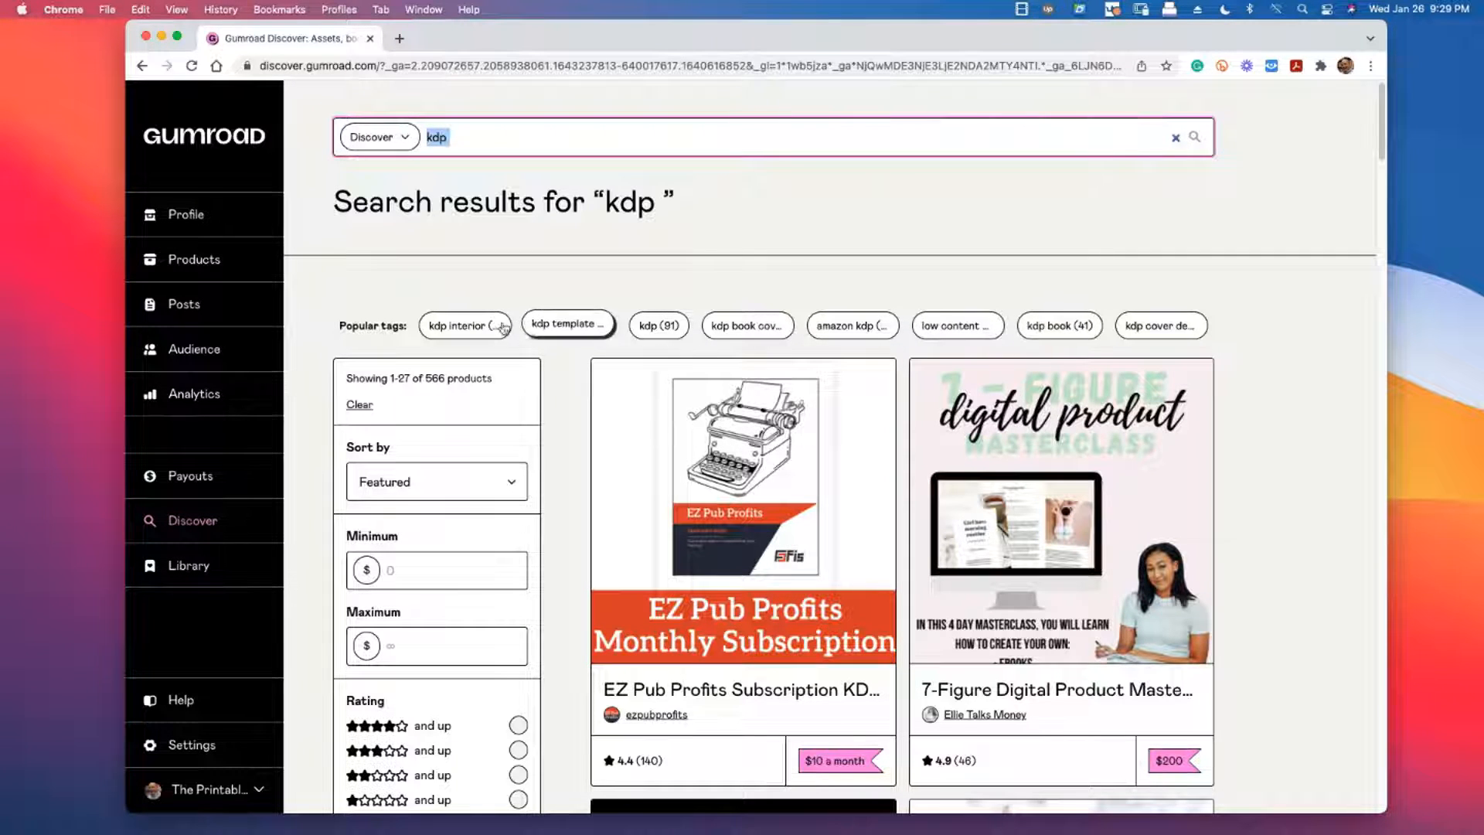
pyautogui.click(669, 325)
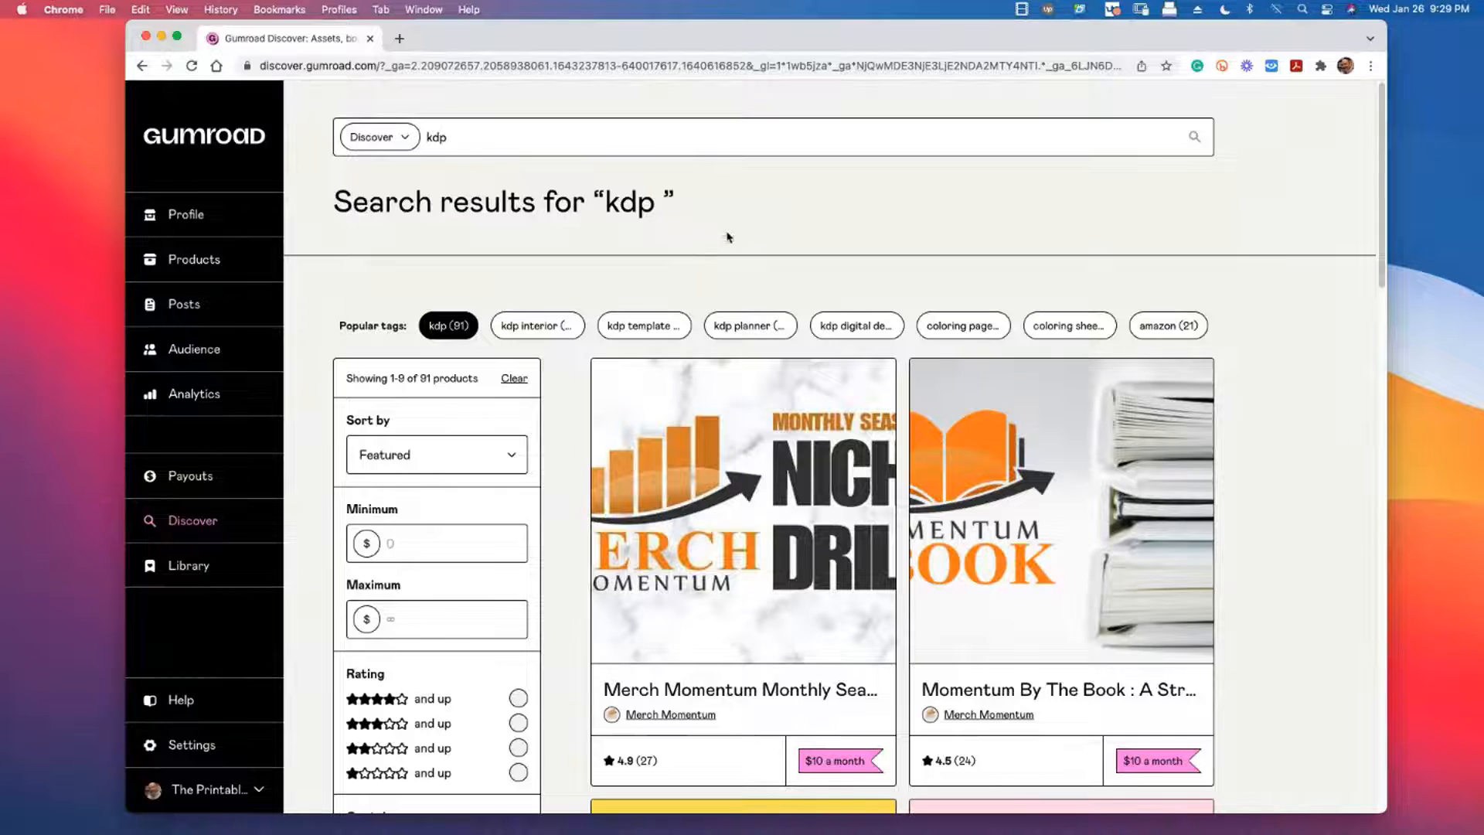
# Browse the kdp-tagged marketplace listings, comparing the prices and ratings of courses, templates and keyword bundles
pyautogui.scroll(-2, 789, 259)
pyautogui.scroll(-2, 791, 257)
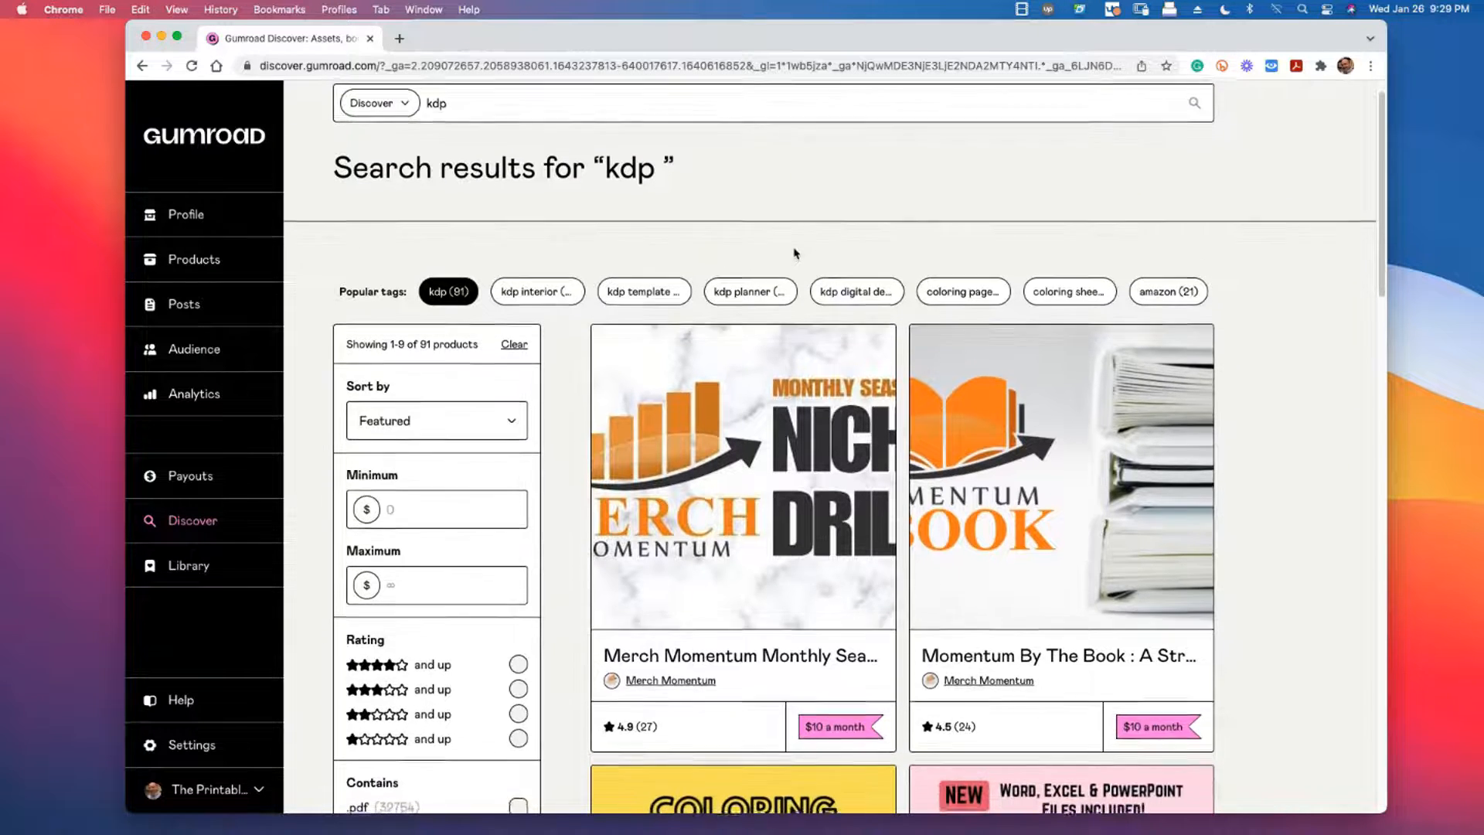
pyautogui.scroll(-5, 796, 253)
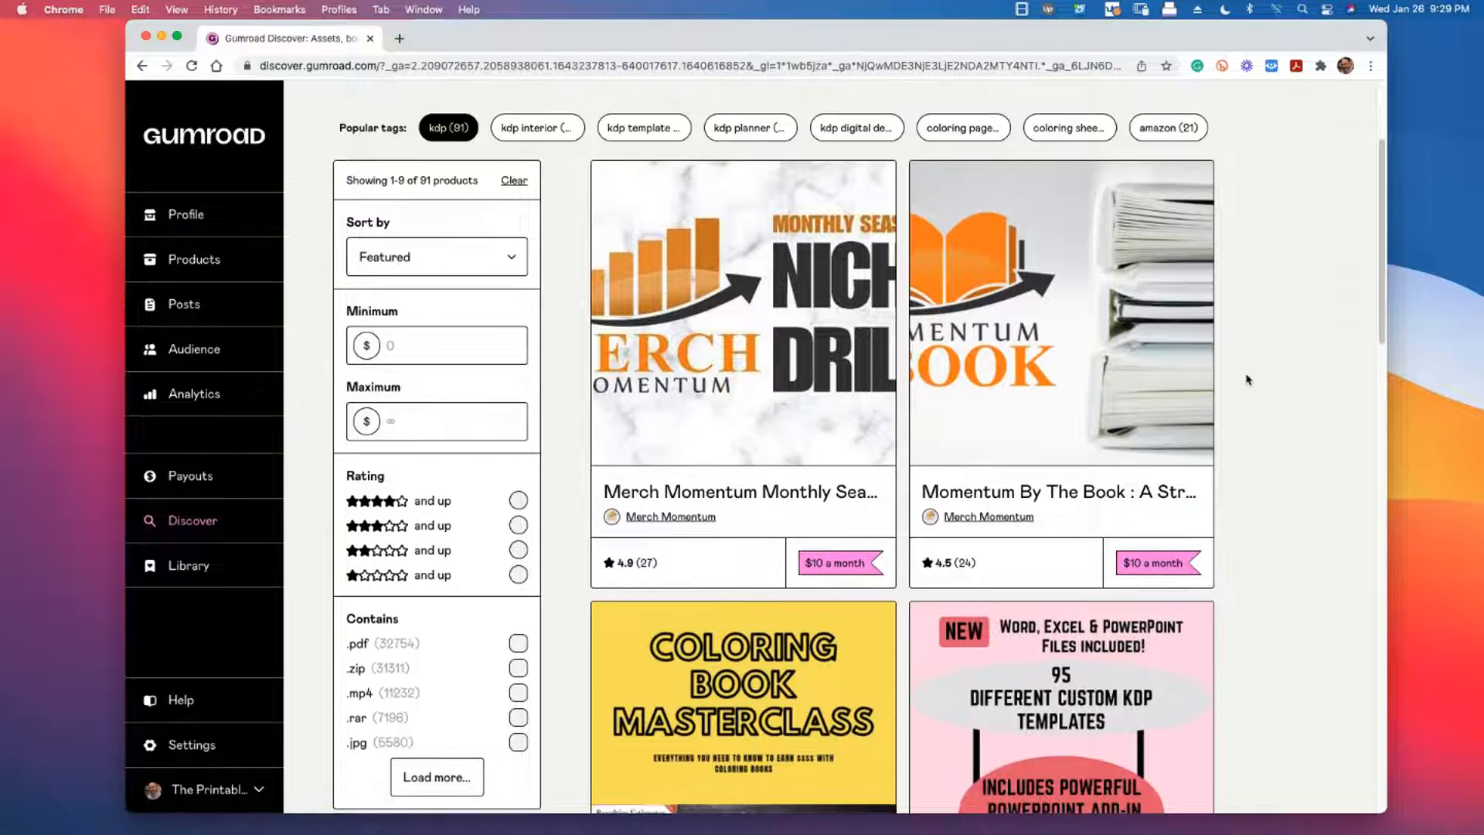
pyautogui.scroll(-3, 1244, 380)
pyautogui.scroll(-12, 1250, 379)
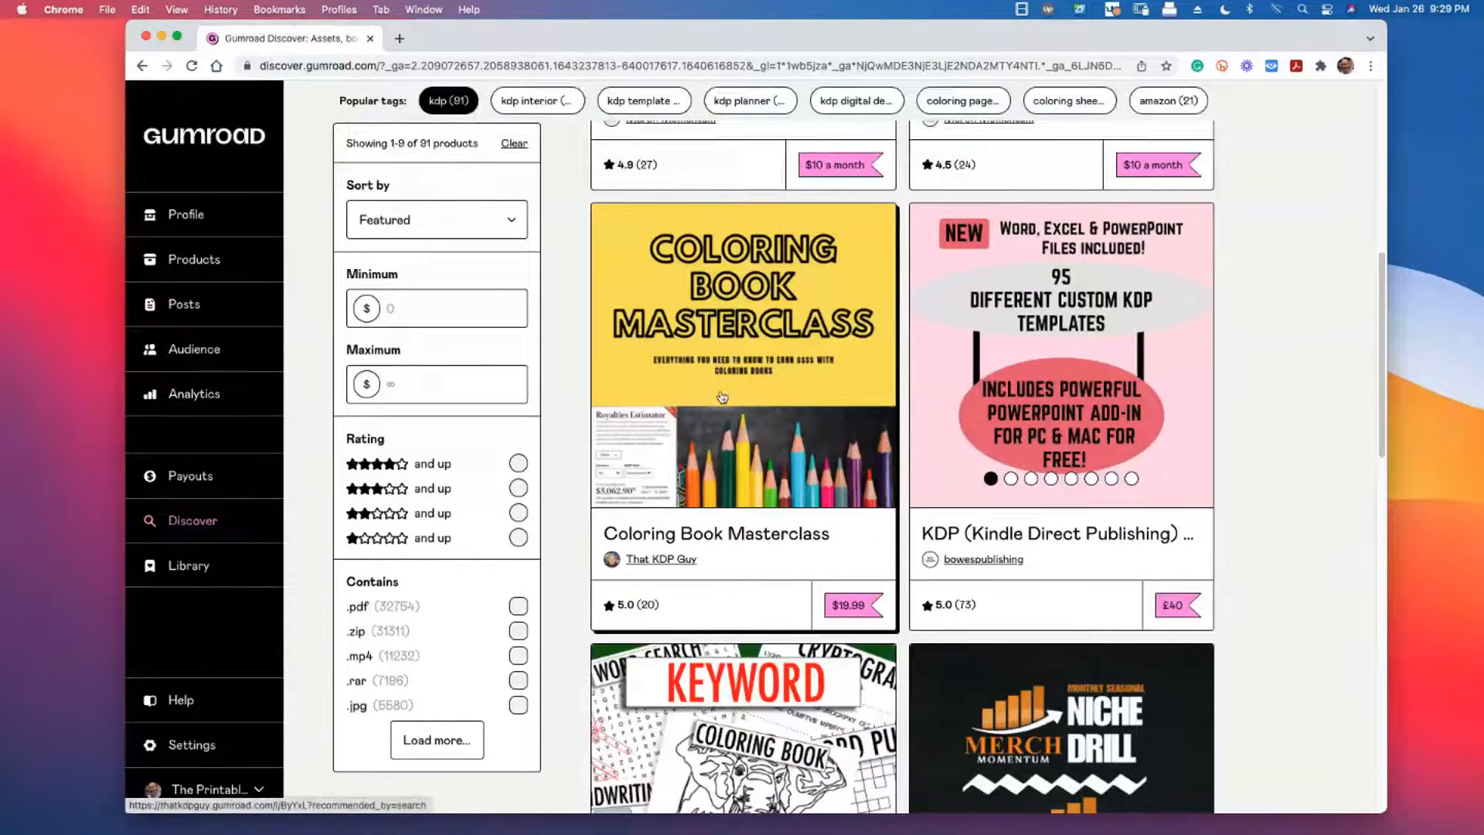
pyautogui.scroll(-4, 721, 397)
pyautogui.scroll(-1, 721, 397)
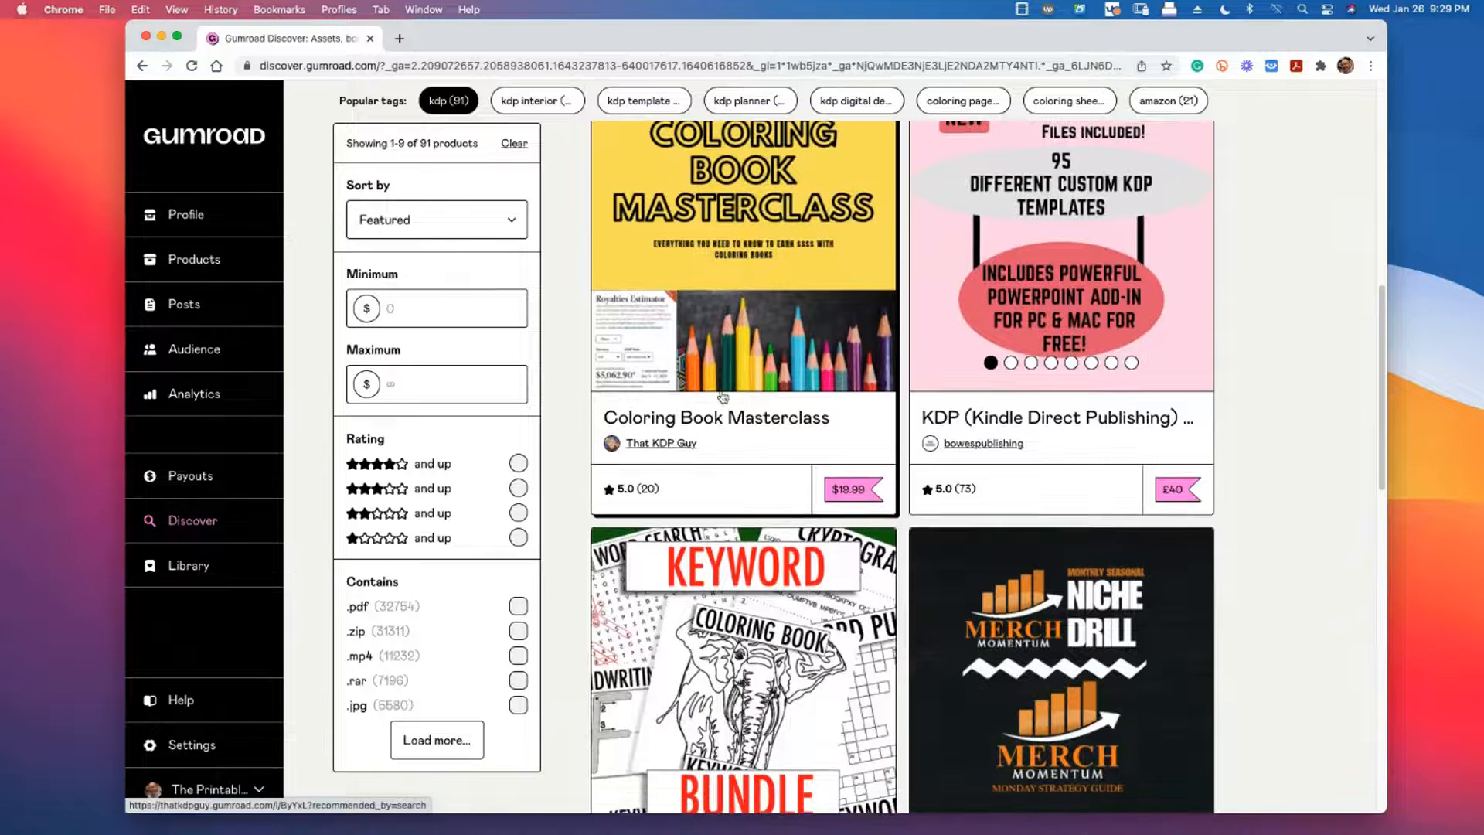
pyautogui.scroll(-10, 658, 446)
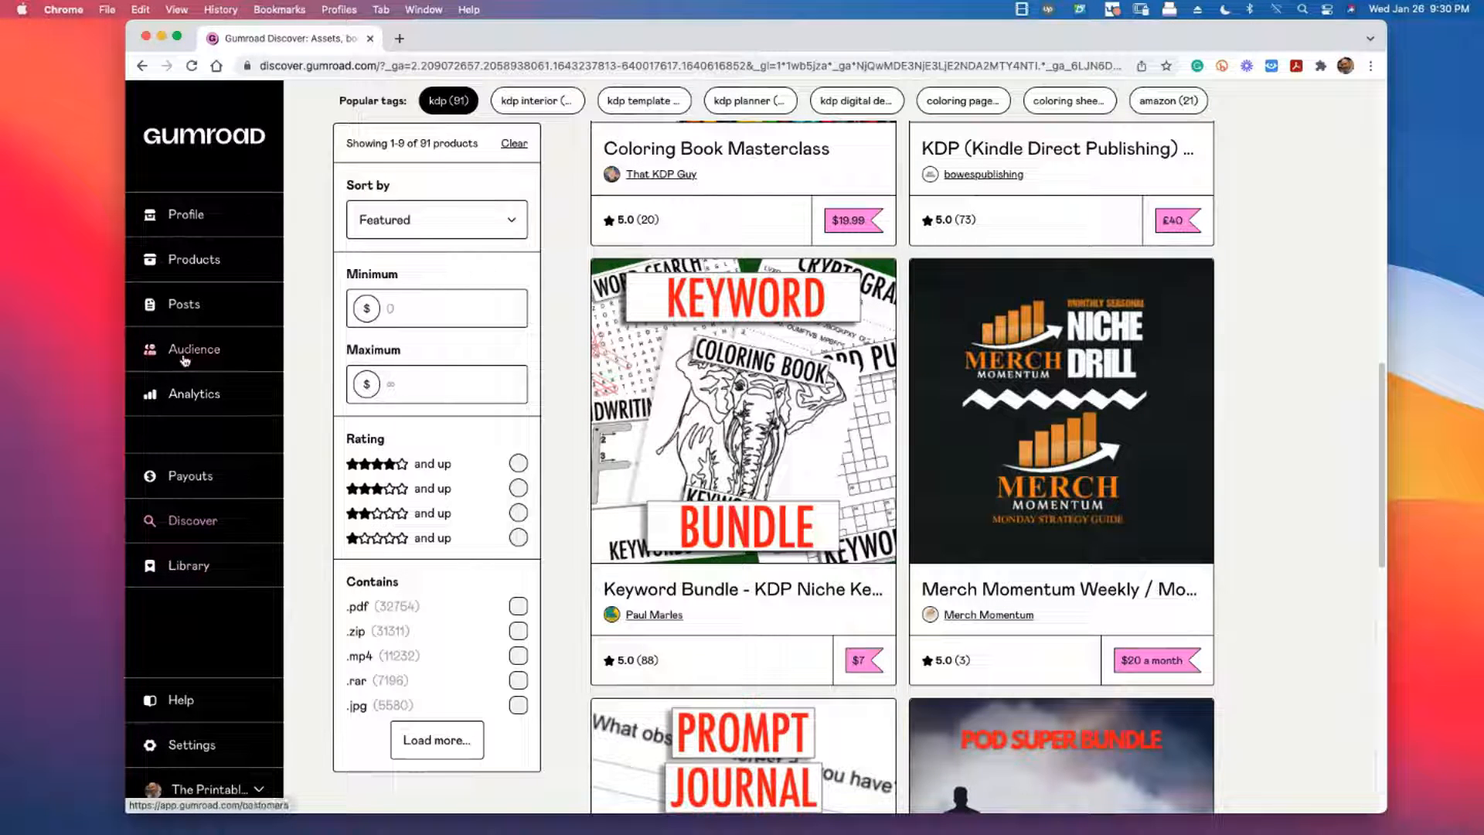
# Open the account's own product list and start creating a new product
pyautogui.click(200, 255)
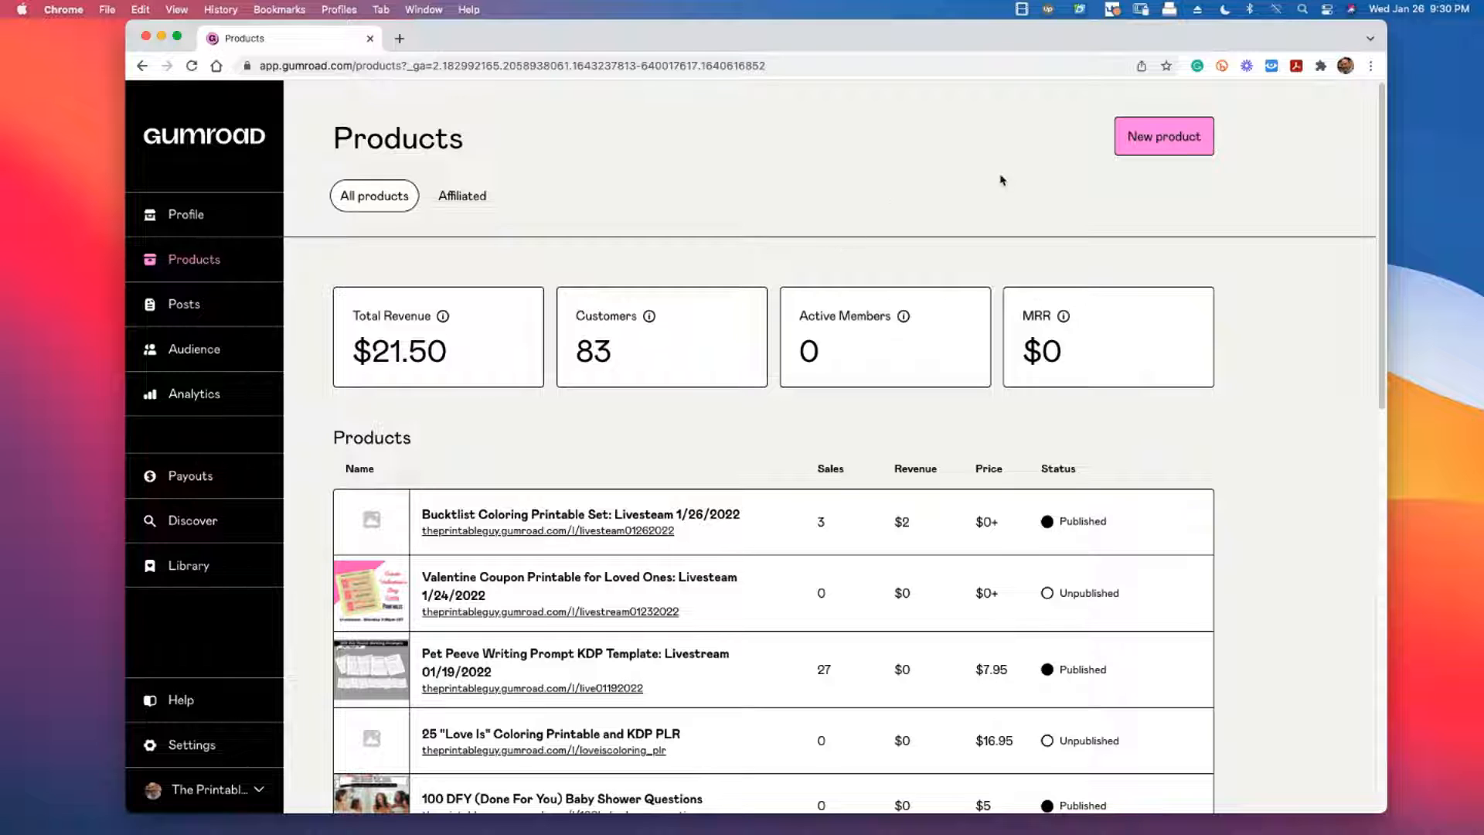
pyautogui.moveTo(872, 511)
pyautogui.click(1174, 139)
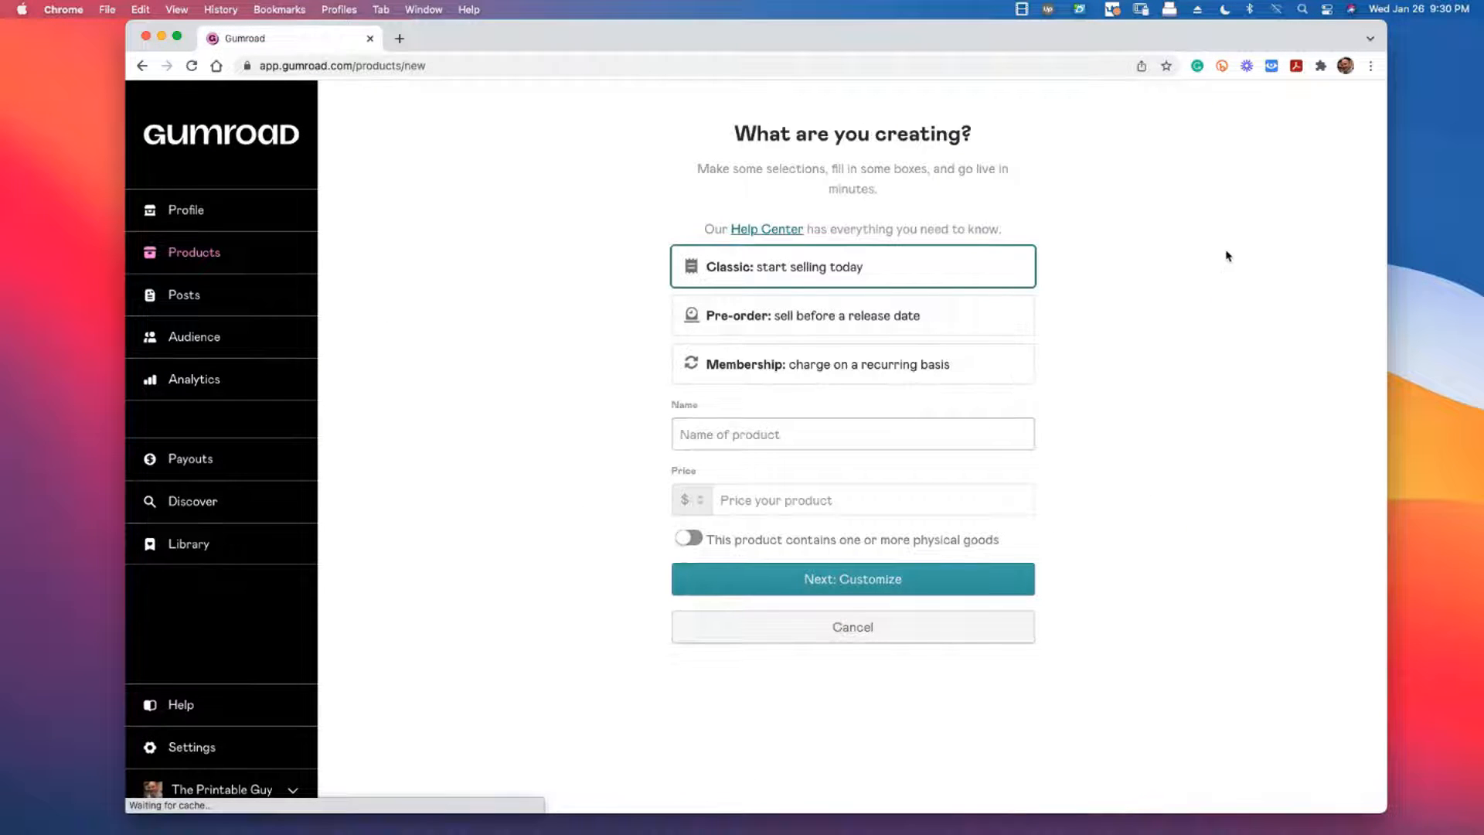
# Create a classic product named "Livestream: Mandala Coloring Printables" with a price of $0, and continue to its customization page
pyautogui.click(984, 433)
pyautogui.click(1052, 445)
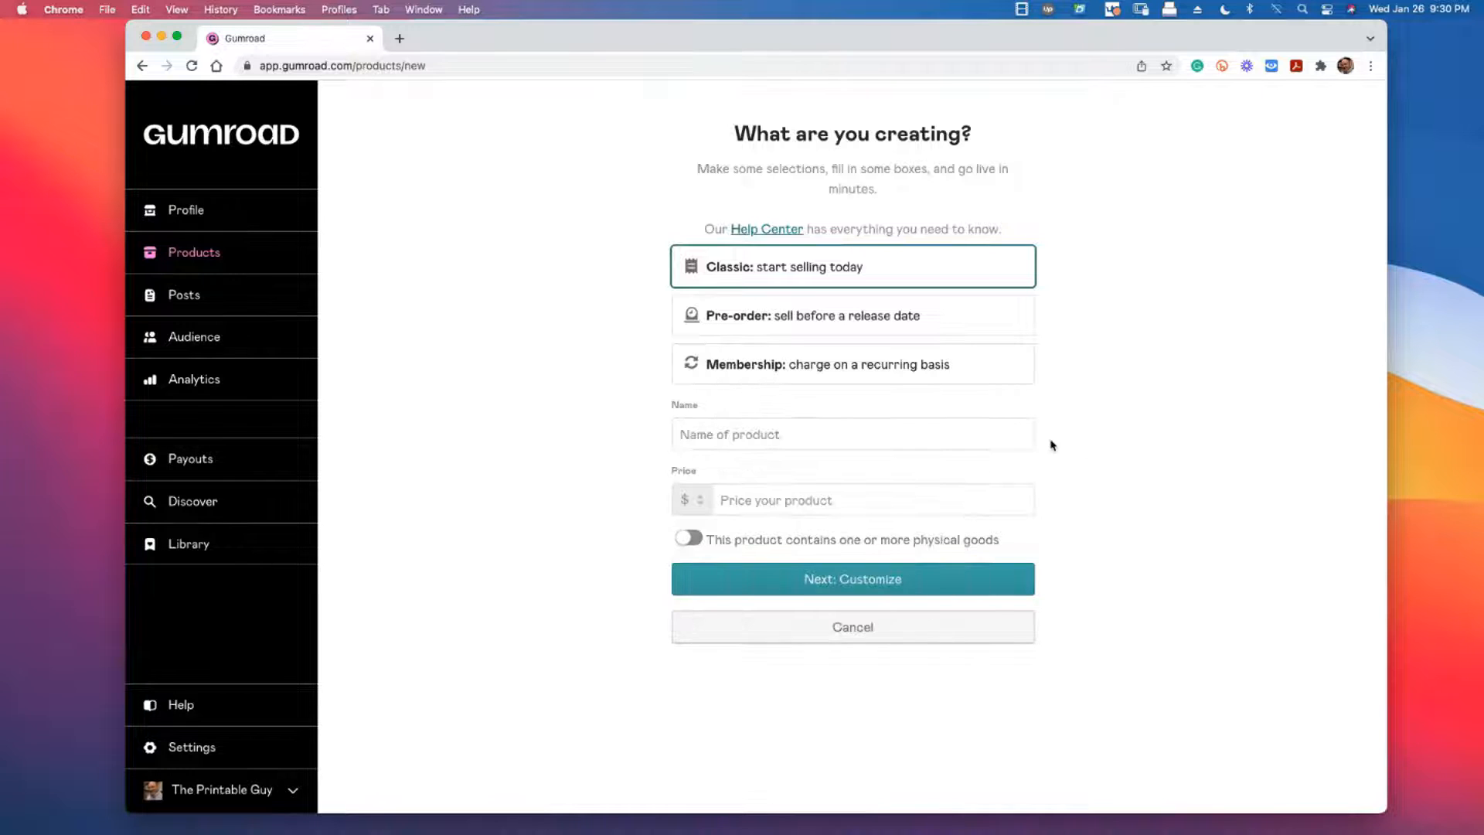
pyautogui.click(1024, 438)
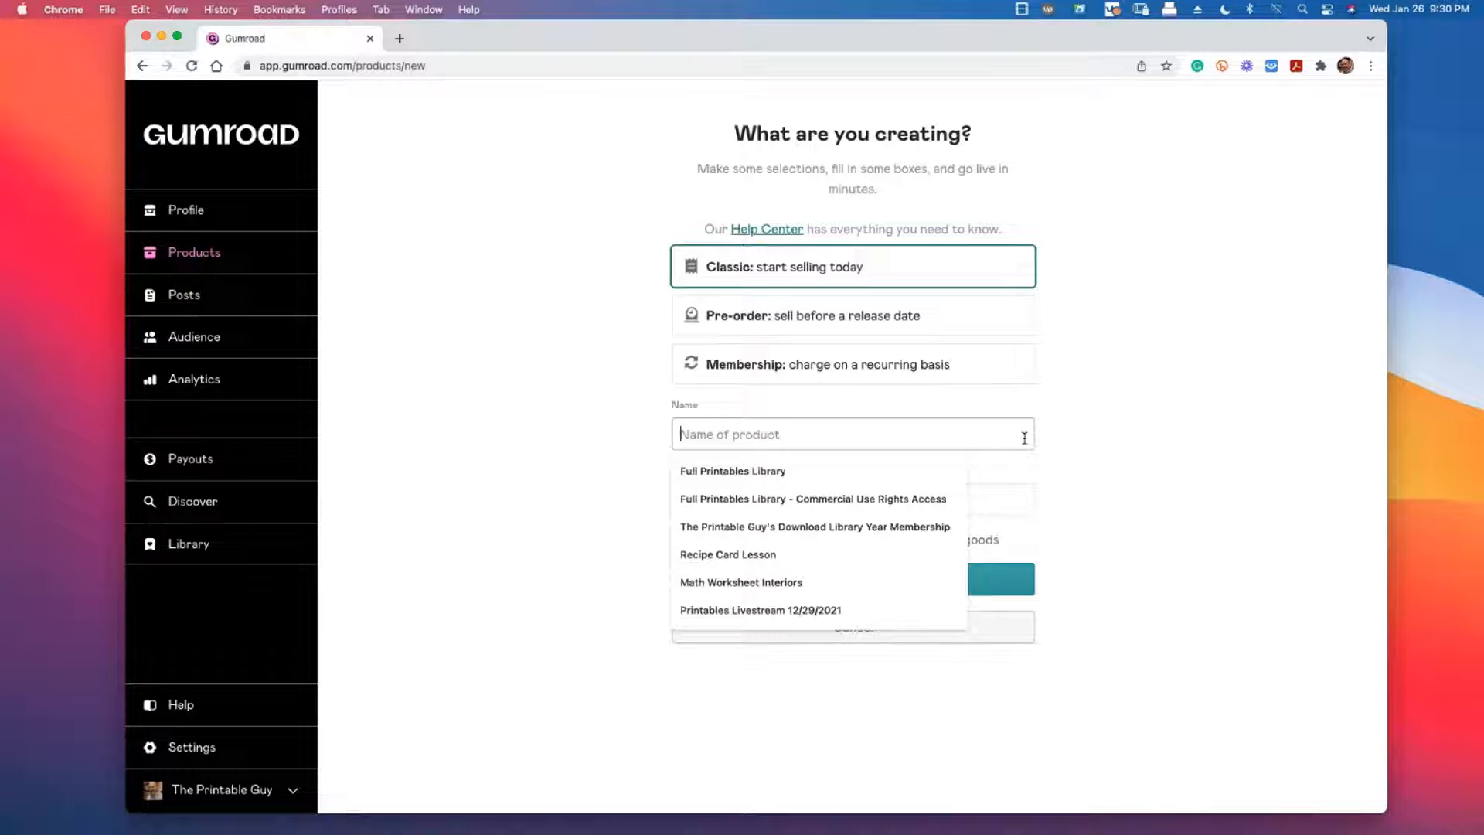
pyautogui.write('L')
pyautogui.press('BackSpace')
pyautogui.write('L')
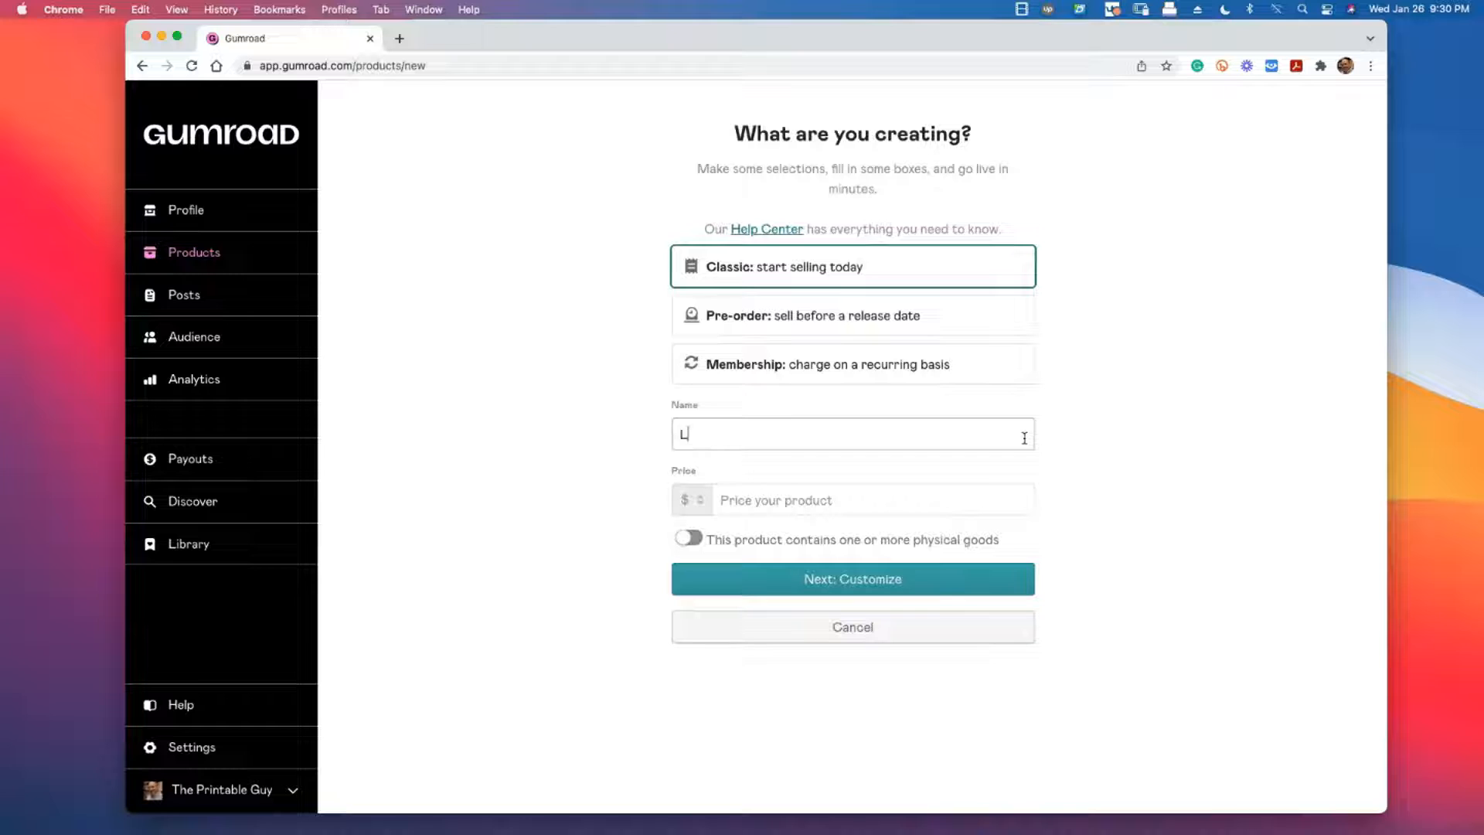
pyautogui.write('ivestream: Mandala')
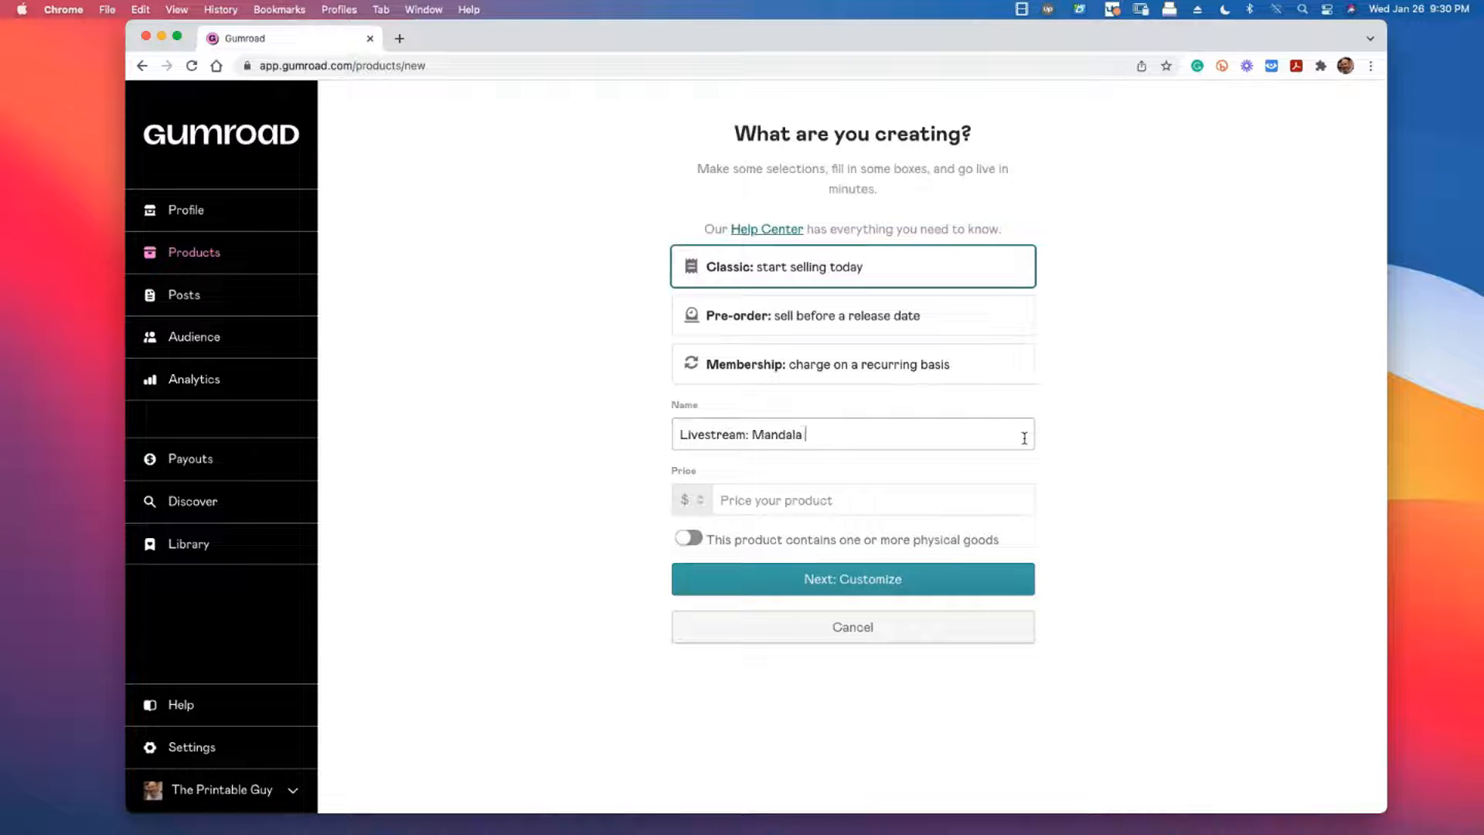
pyautogui.write(' Coloring Printables')
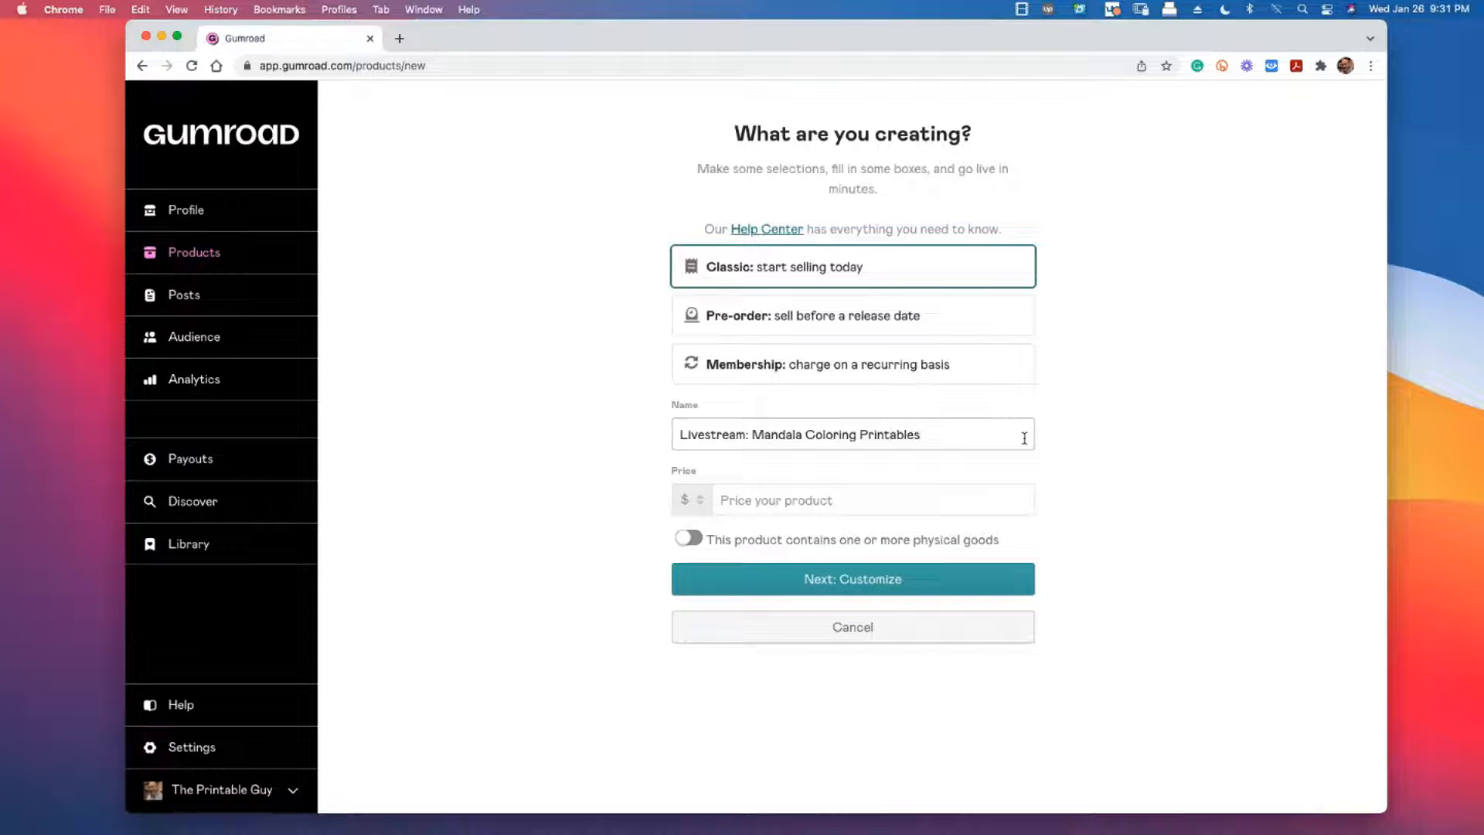
pyautogui.click(954, 508)
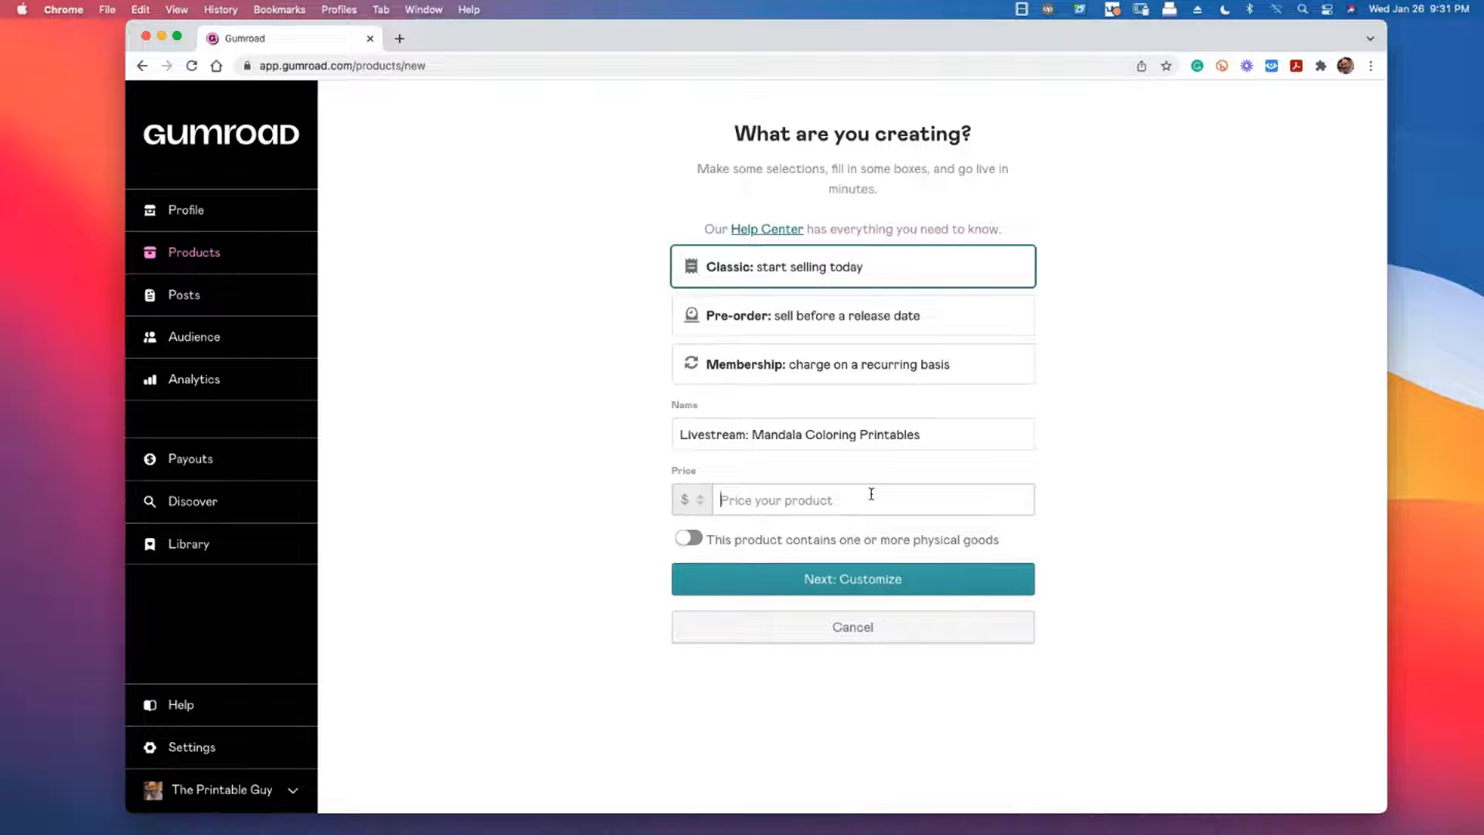
pyautogui.write('0')
pyautogui.click(911, 587)
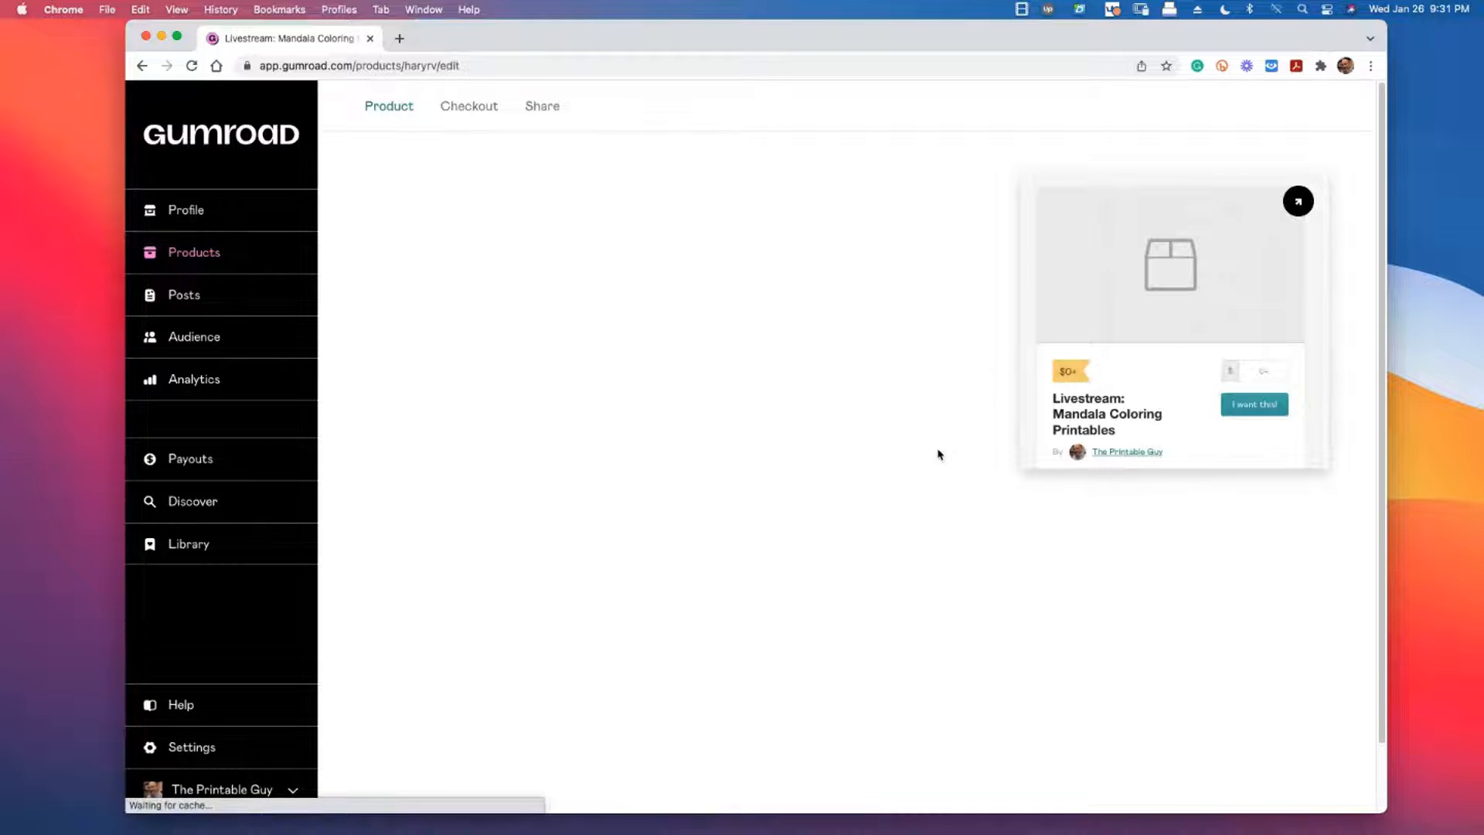
# Set the ending of the product's URL to livestream01312022 and save the changes
pyautogui.scroll(-1, 637, 355)
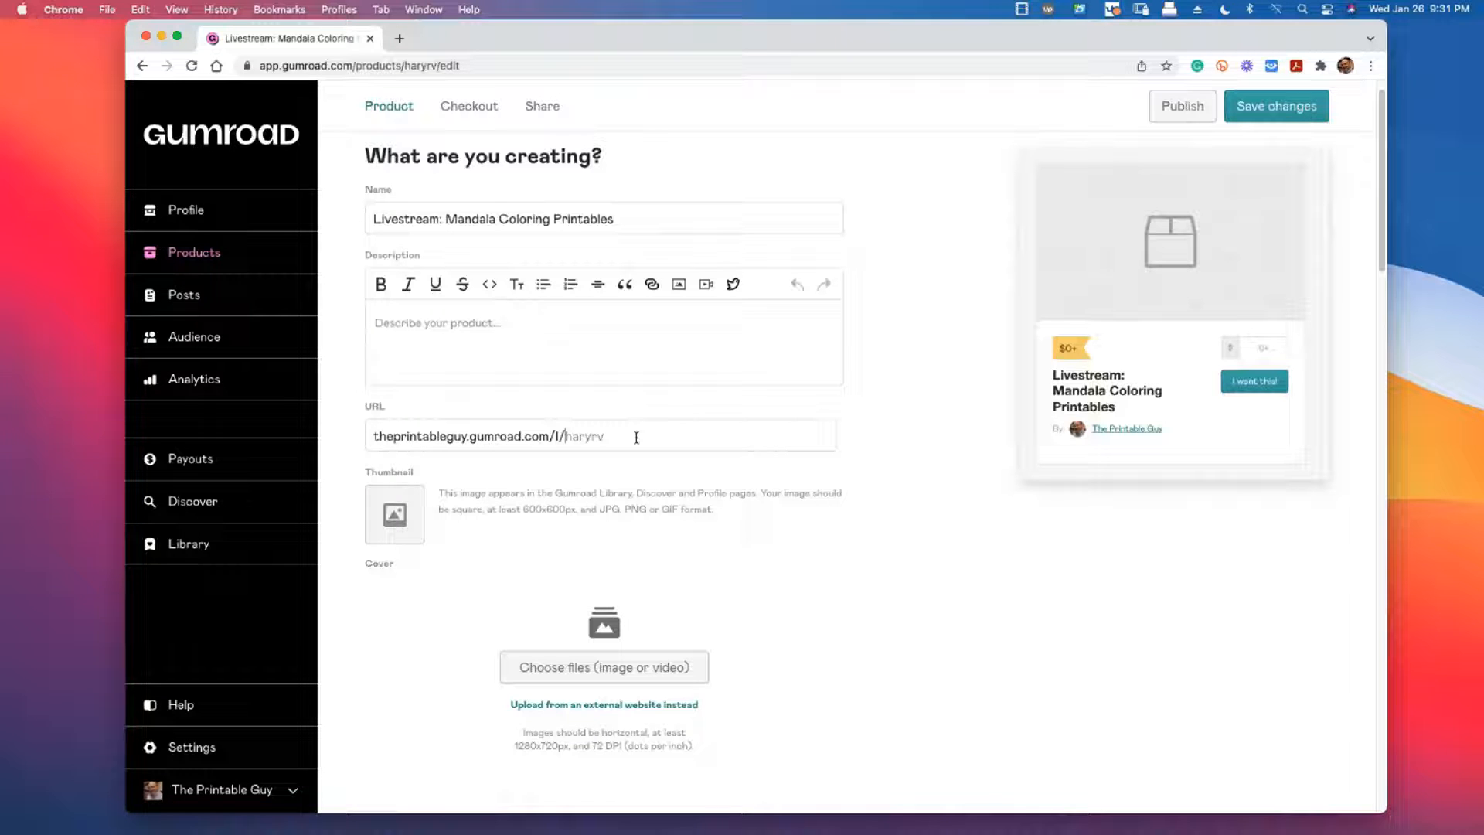
pyautogui.write('live')
pyautogui.write('trea')
pyautogui.press('BackSpace')
pyautogui.press('BackSpace')
pyautogui.press('BackSpace')
pyautogui.press('BackSpace')
pyautogui.write('ream01312022')
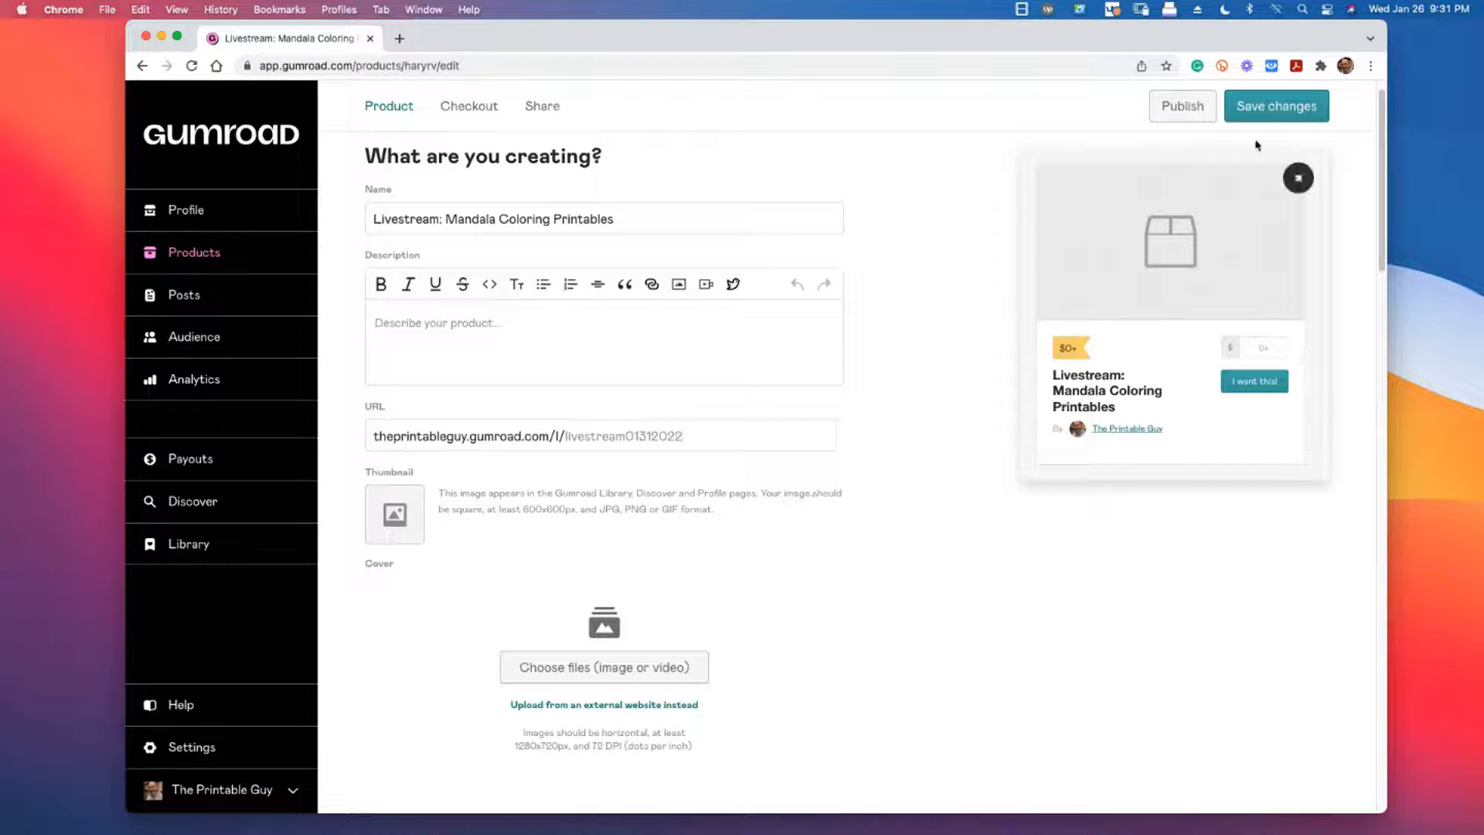
pyautogui.click(1276, 108)
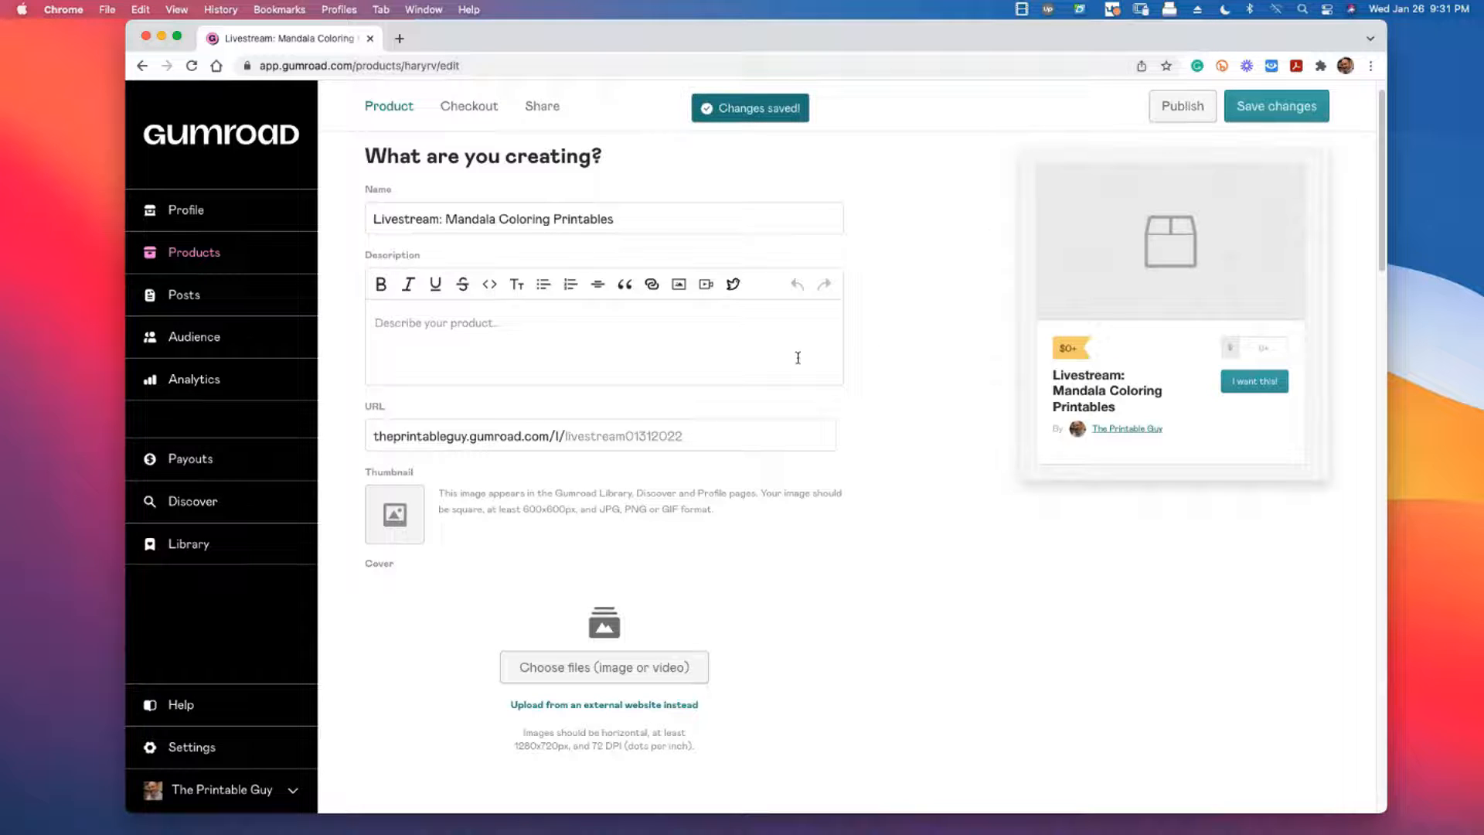
# Enter "Livesteam" as the product description
pyautogui.click(587, 332)
pyautogui.write('Livesteam')
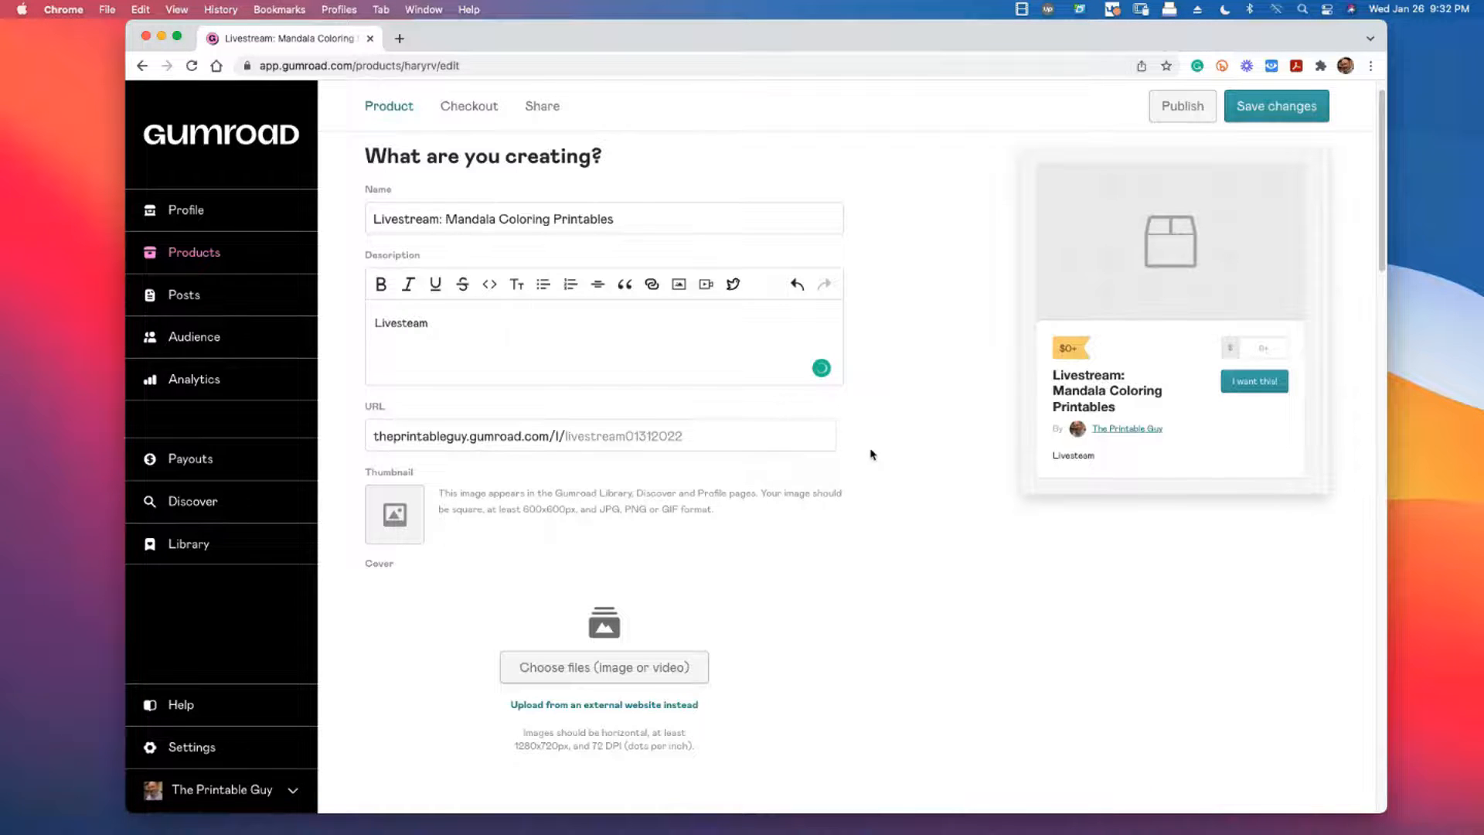
# Examine the product's thumbnail, cover, product info, content upload and pay-what-you-want pricing options
pyautogui.scroll(-3, 876, 476)
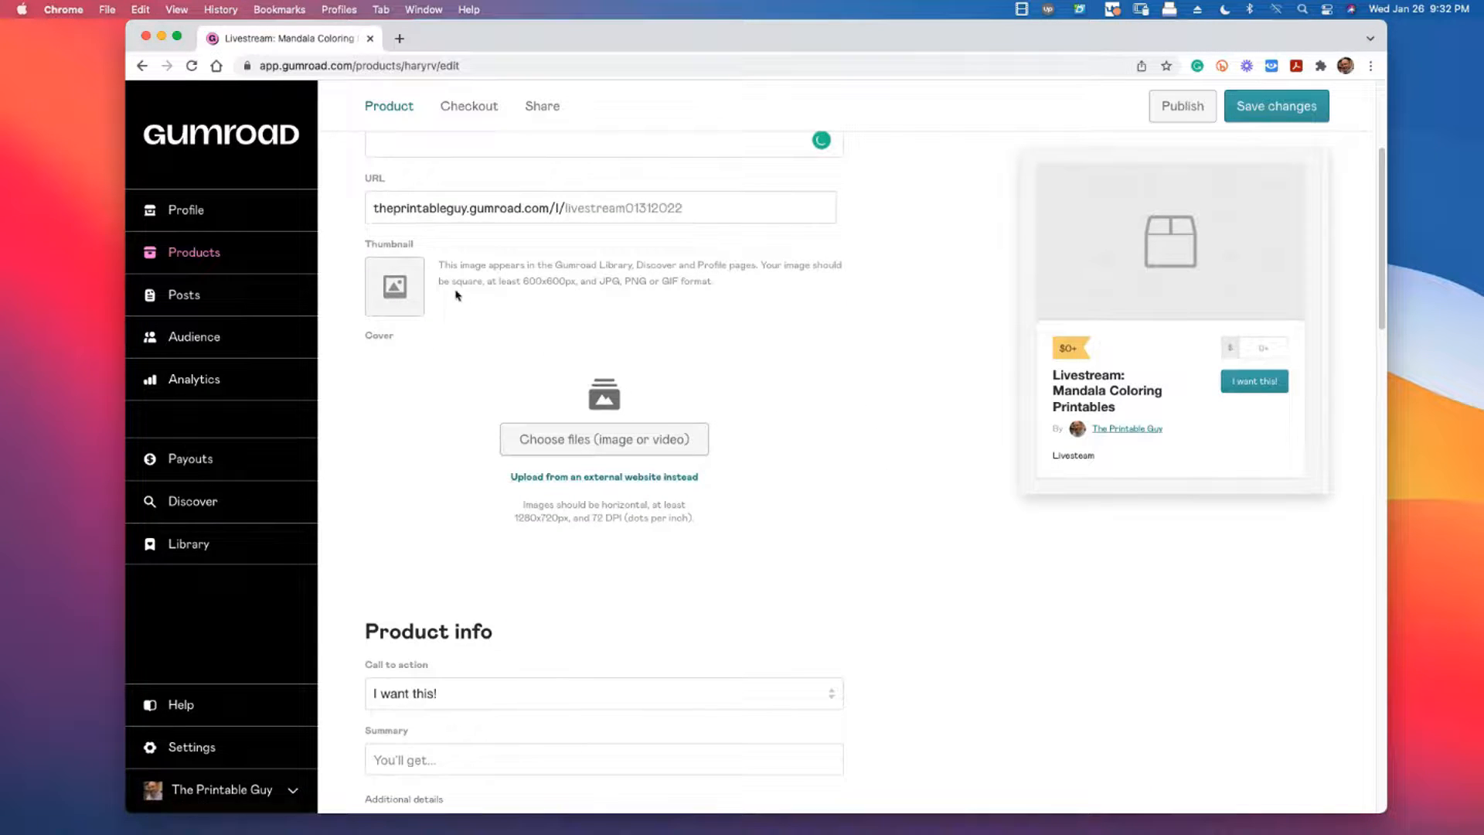
pyautogui.scroll(1, 976, 344)
pyautogui.moveTo(1169, 232)
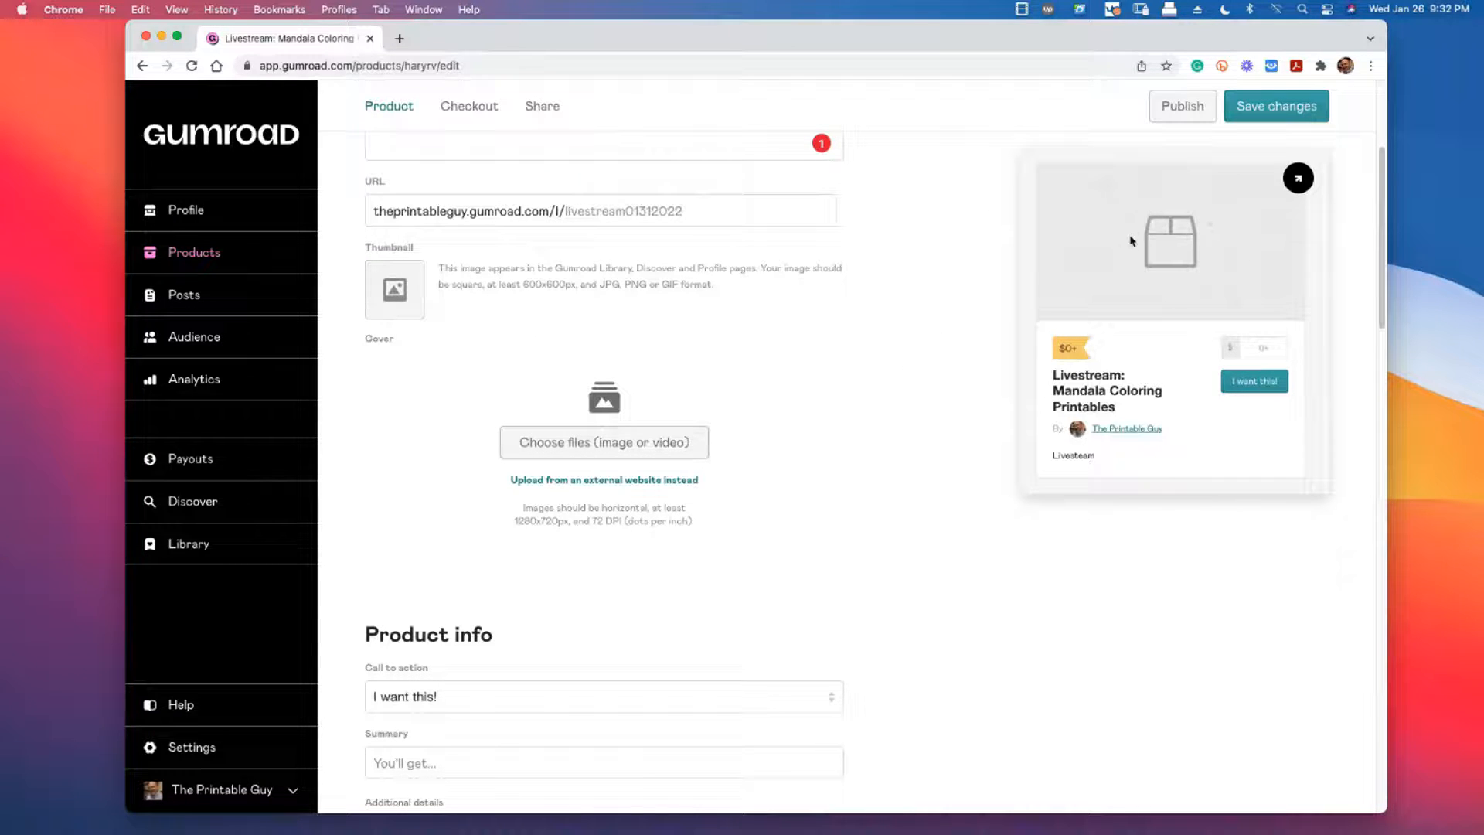
pyautogui.scroll(-7, 984, 277)
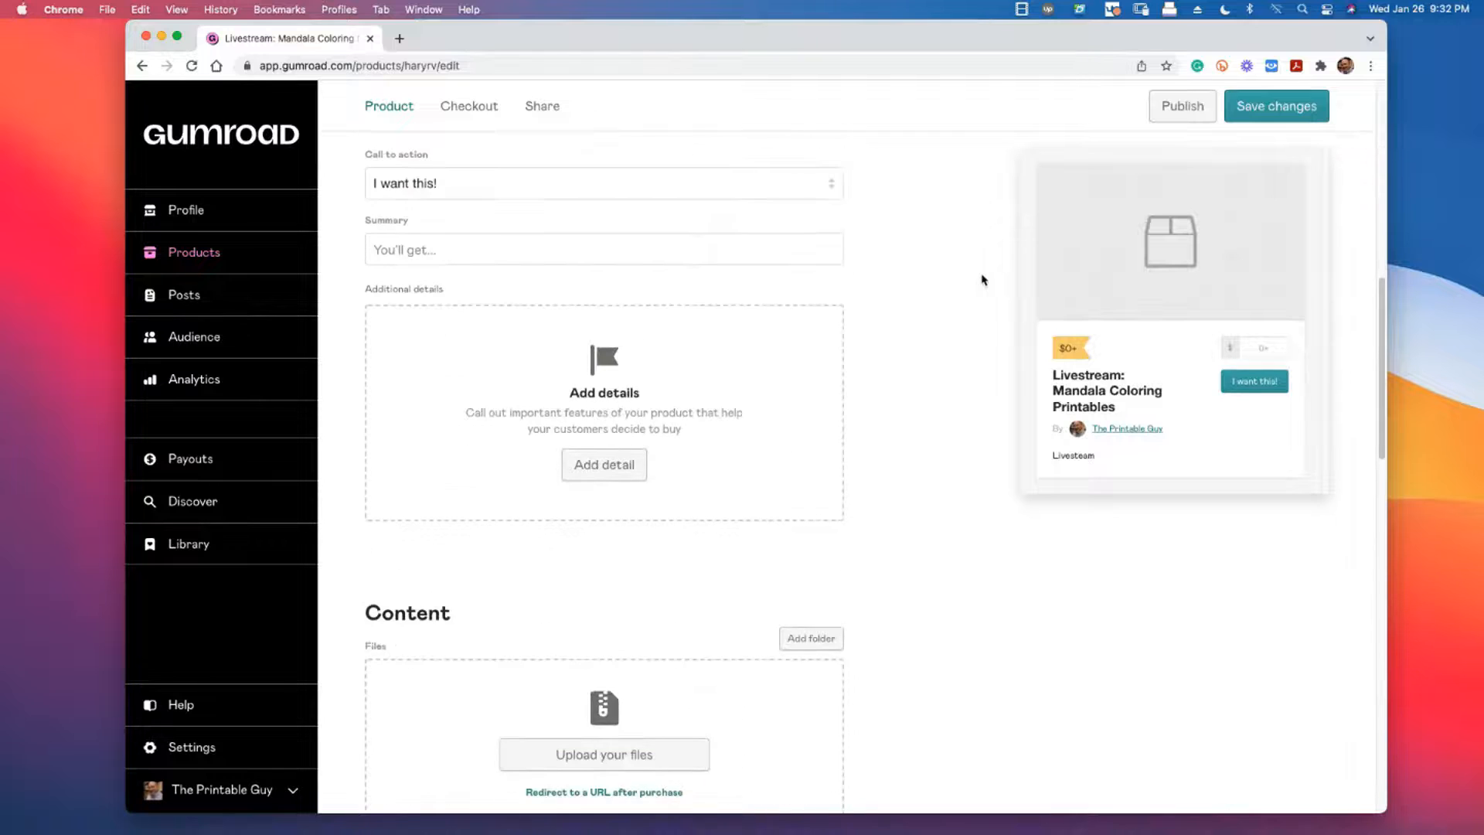
pyautogui.scroll(-2, 920, 287)
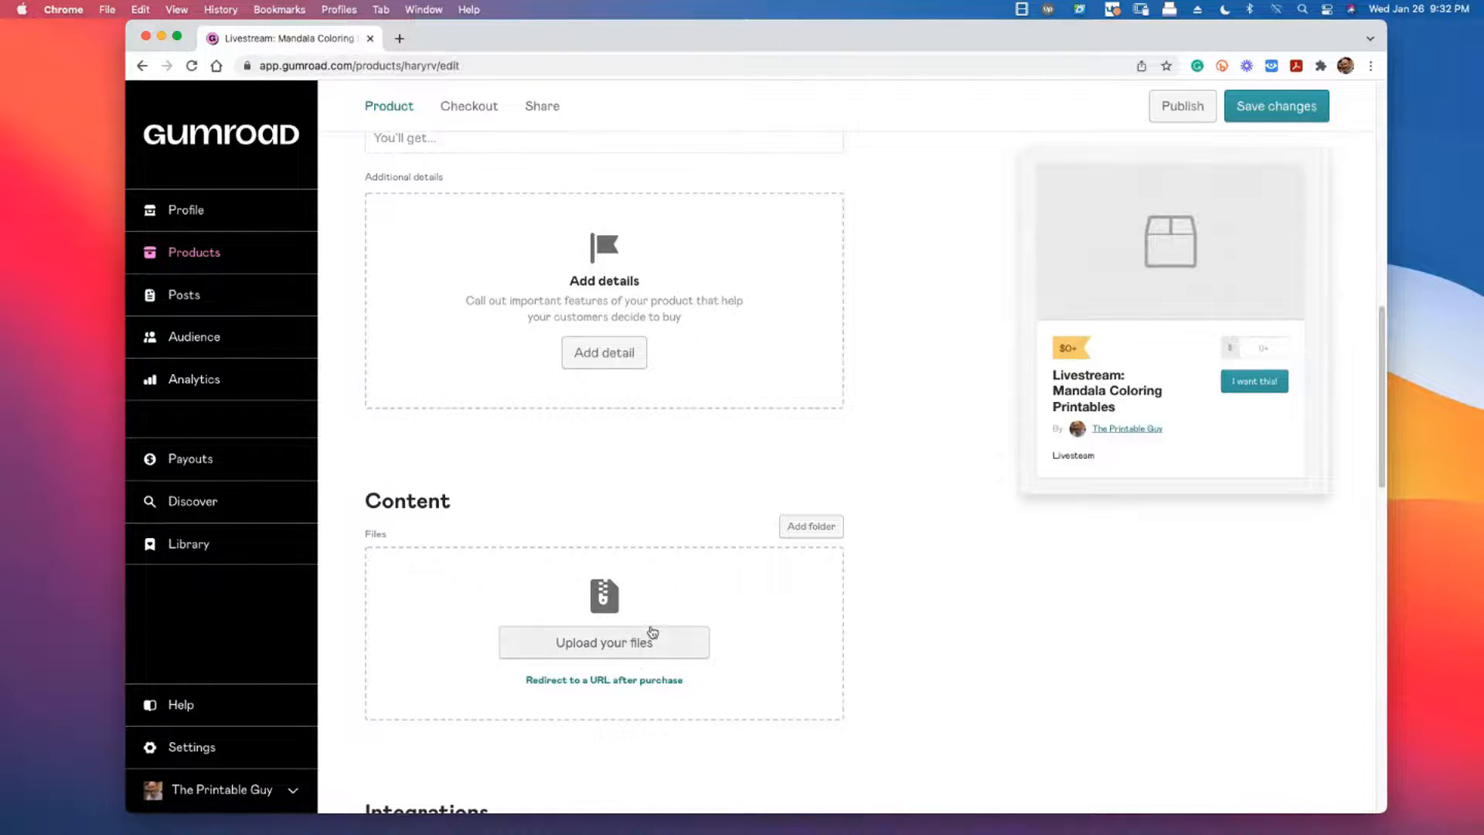
pyautogui.scroll(-1, 650, 637)
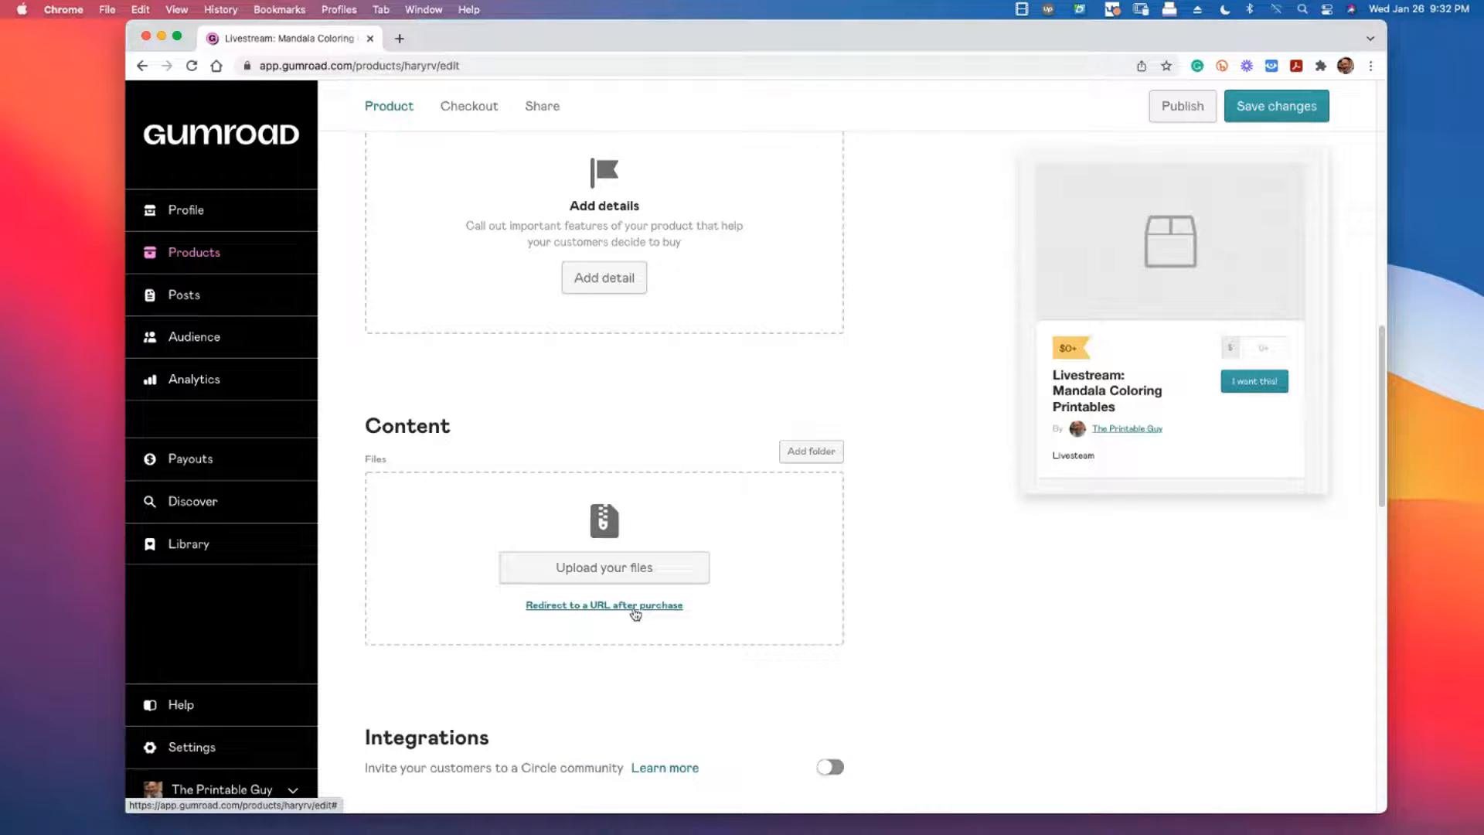
pyautogui.scroll(-1, 670, 616)
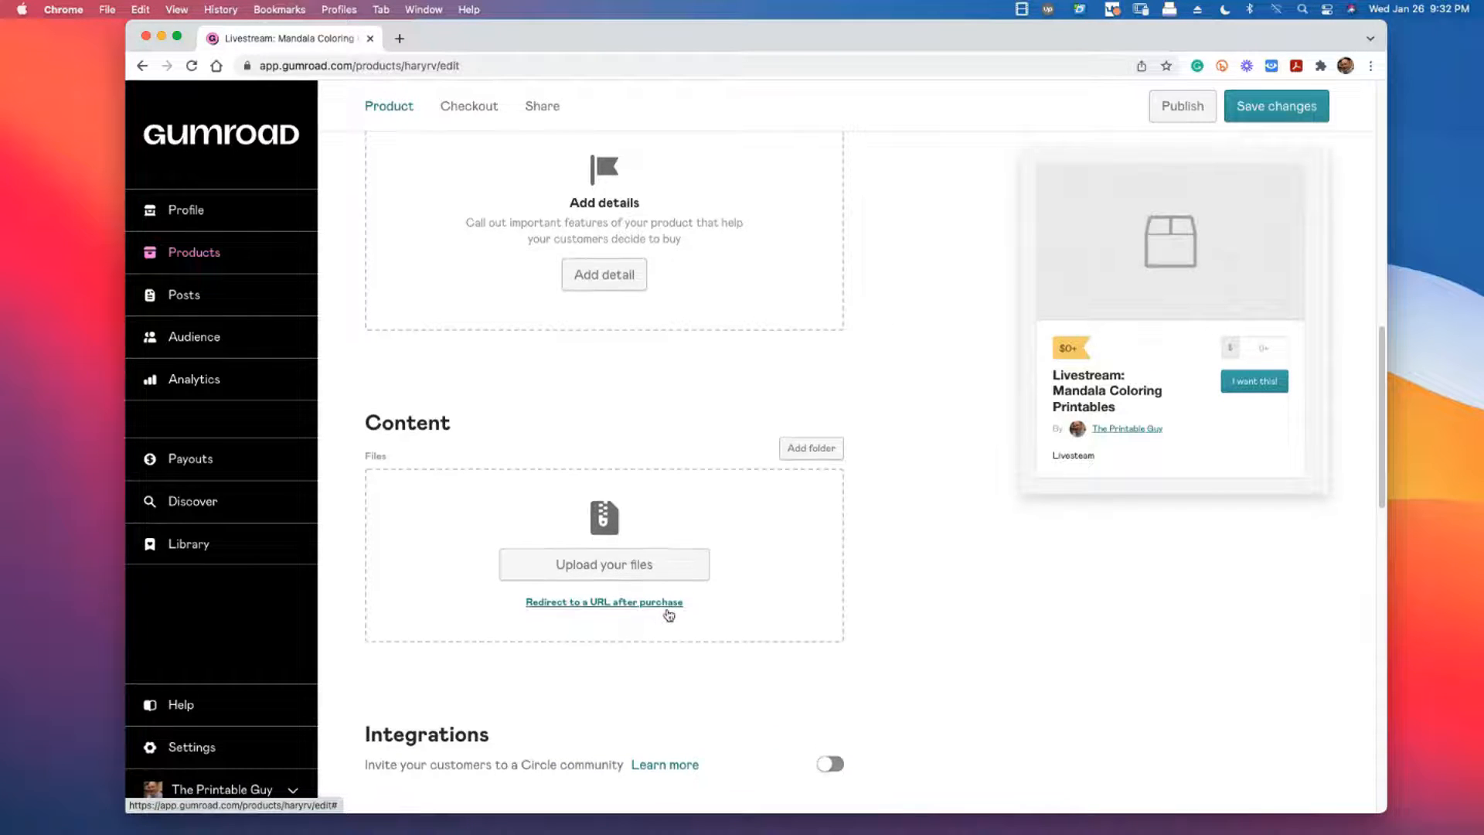
pyautogui.scroll(-4, 669, 617)
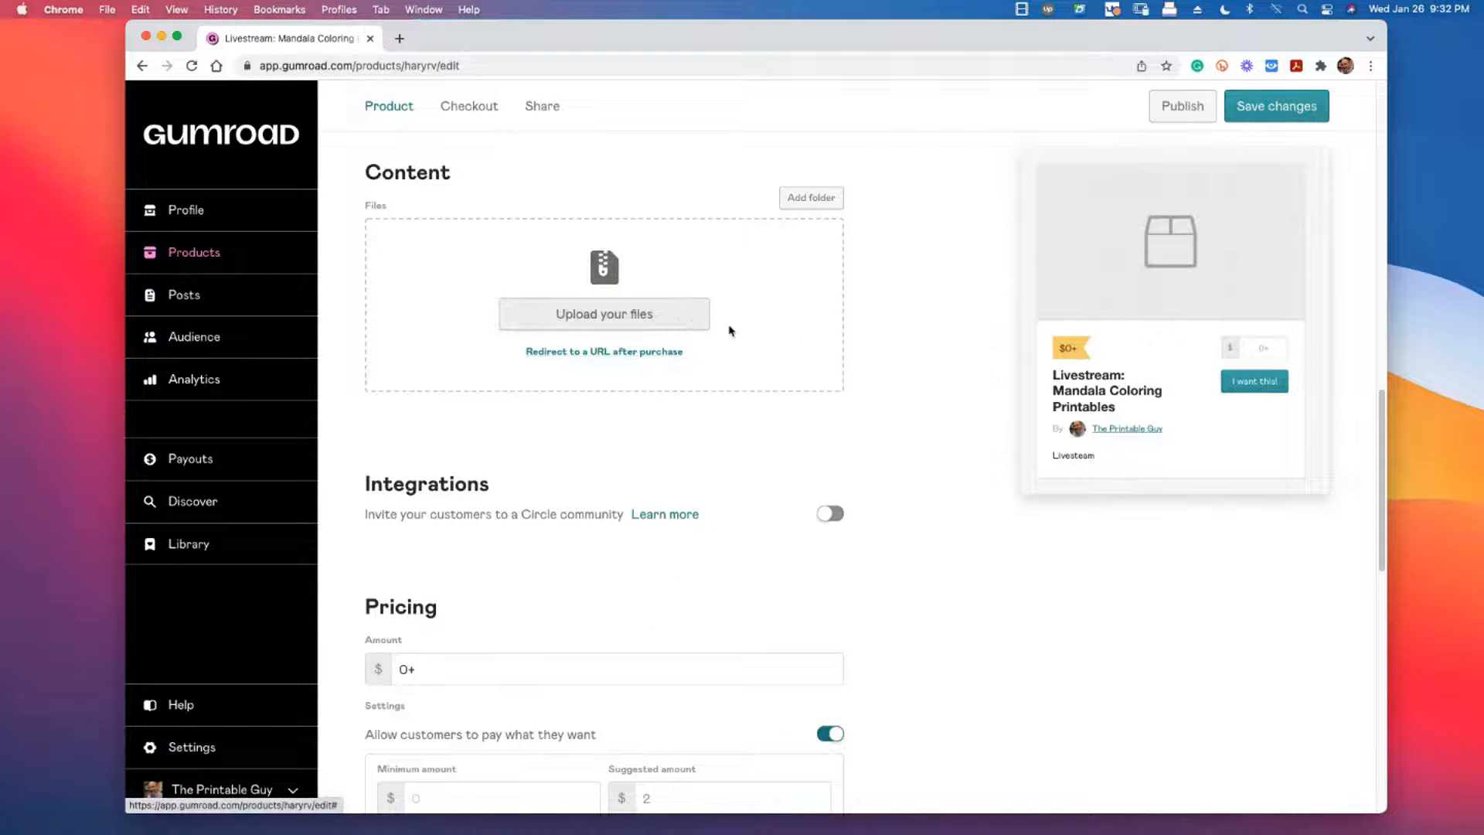
pyautogui.scroll(-2, 901, 395)
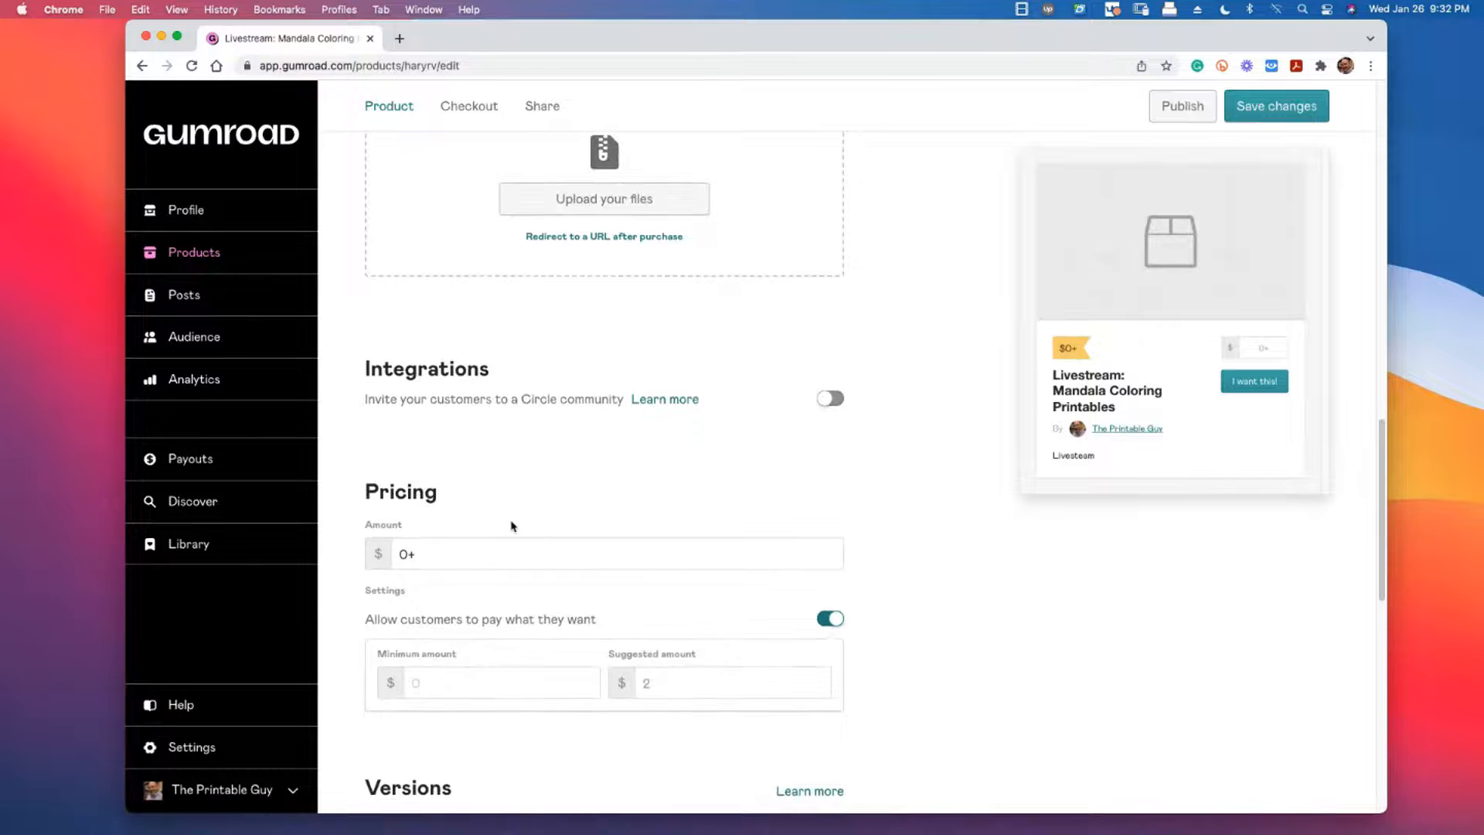
pyautogui.scroll(-1, 456, 564)
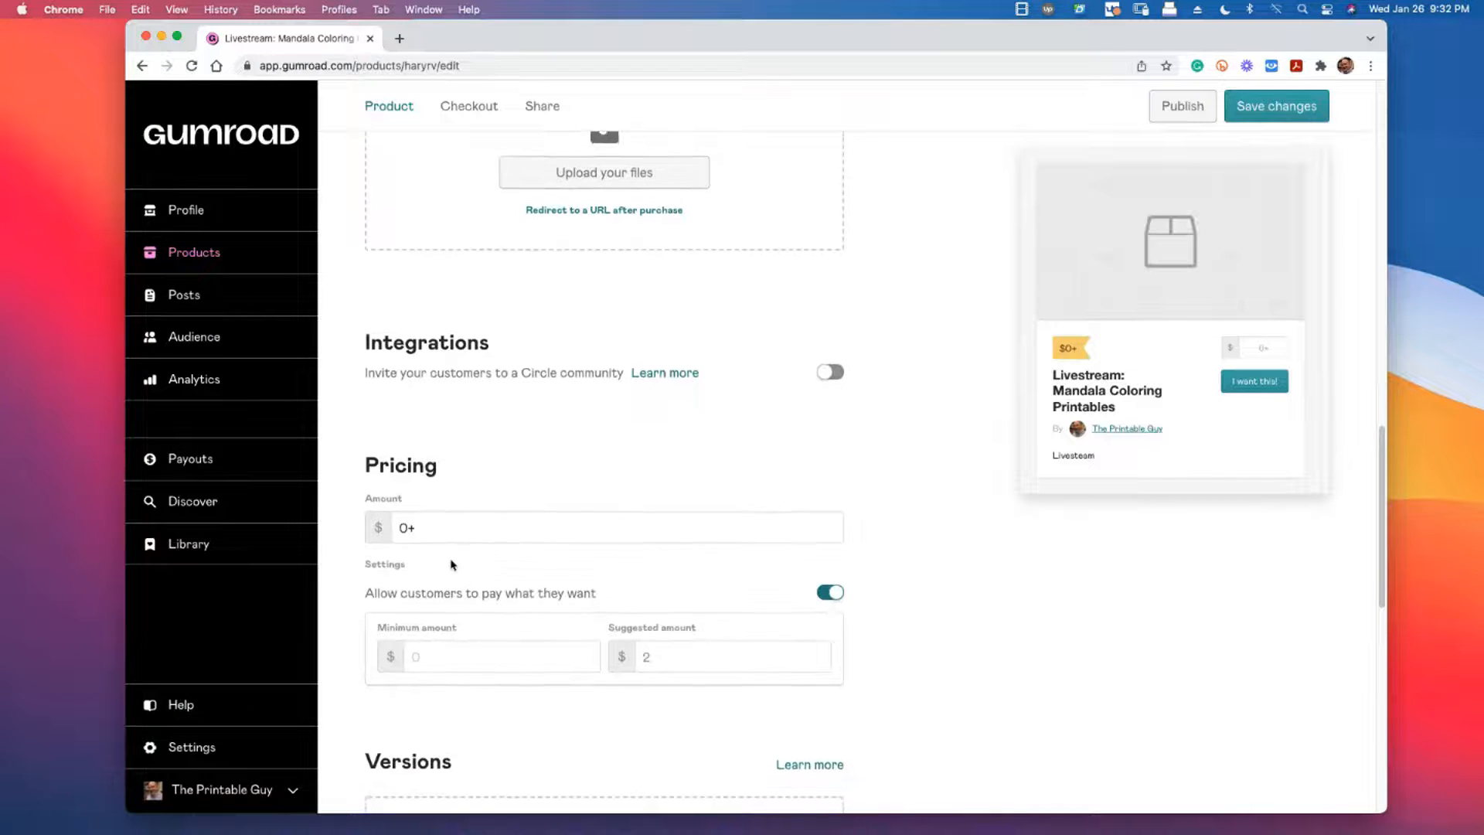
pyautogui.scroll(-1, 454, 564)
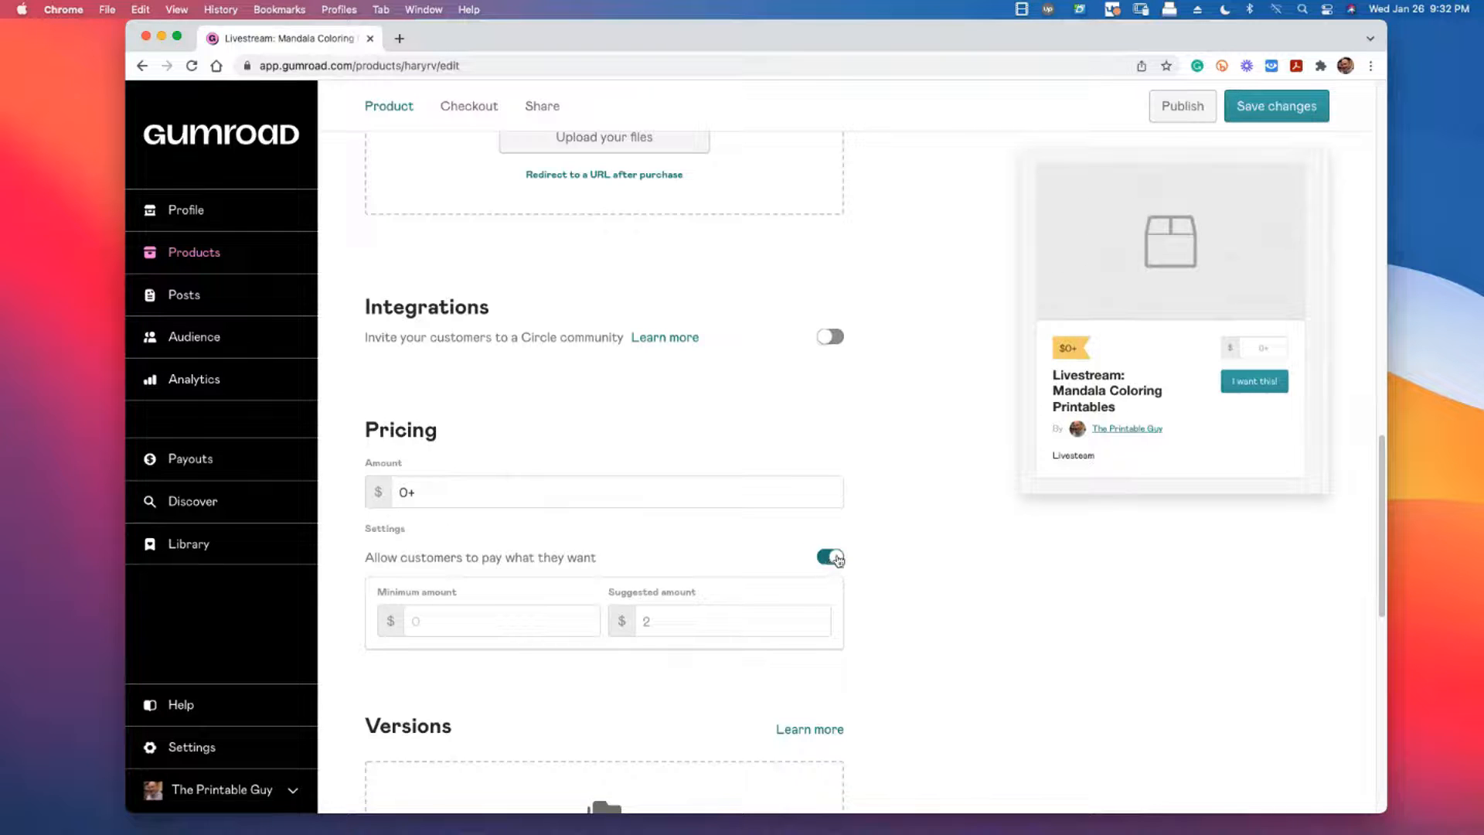
# Review the product's versions, sales settings and Discover tag options, and try to open its Share page
pyautogui.scroll(-1, 893, 545)
pyautogui.scroll(-10, 889, 546)
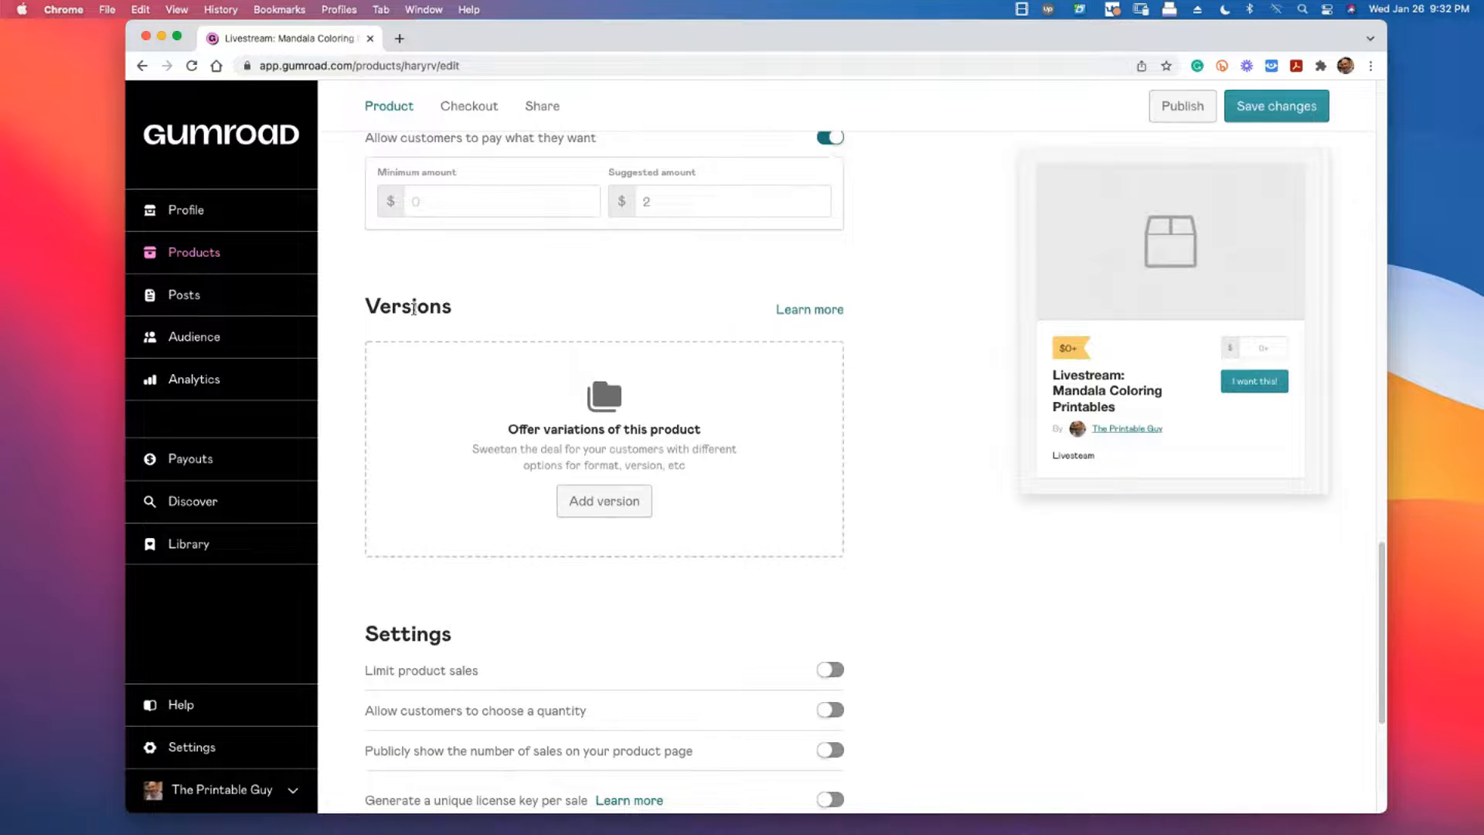
pyautogui.scroll(-3, 496, 473)
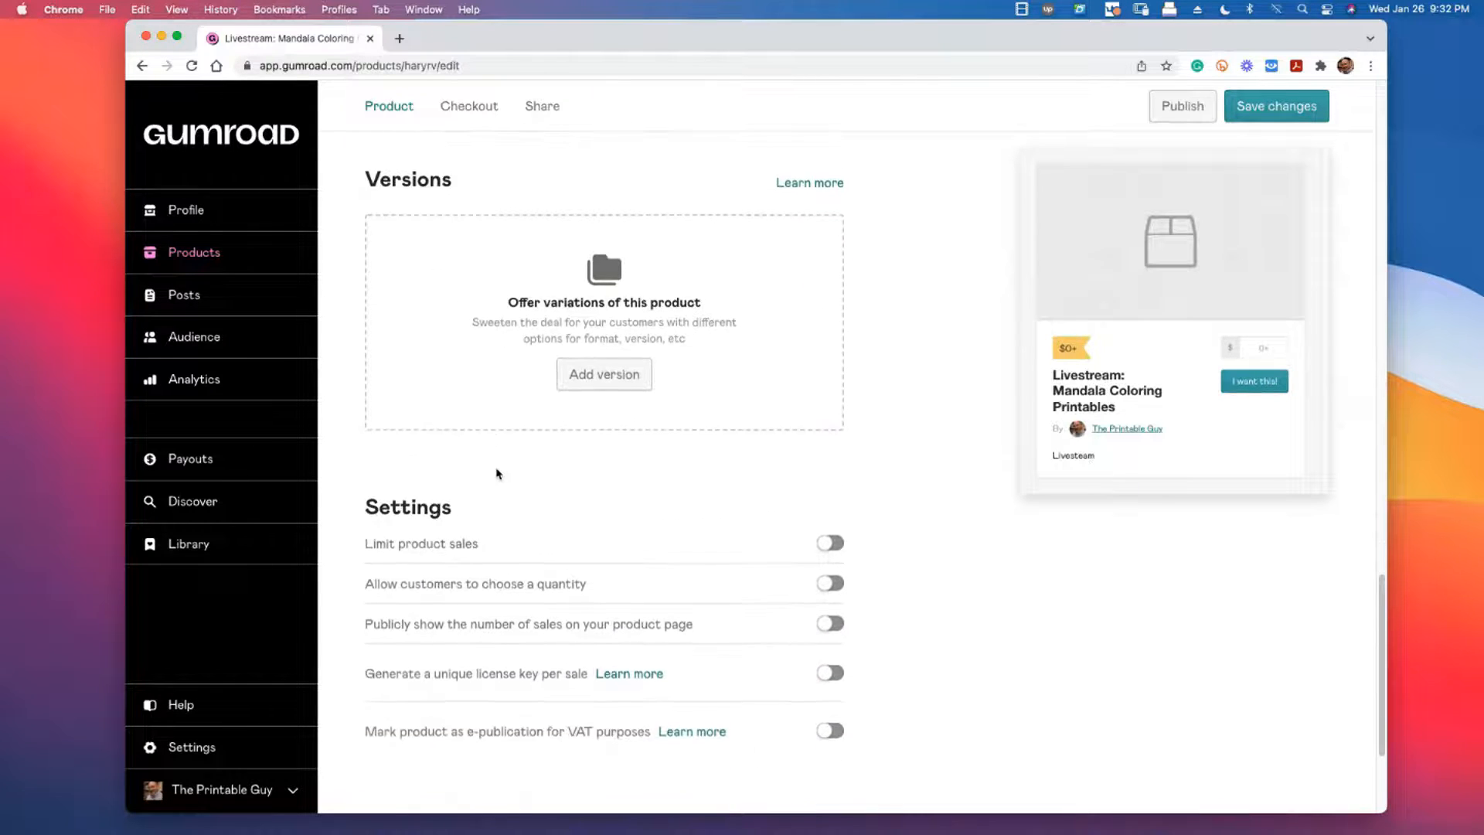
pyautogui.scroll(6, 856, 468)
pyautogui.scroll(2, 965, 411)
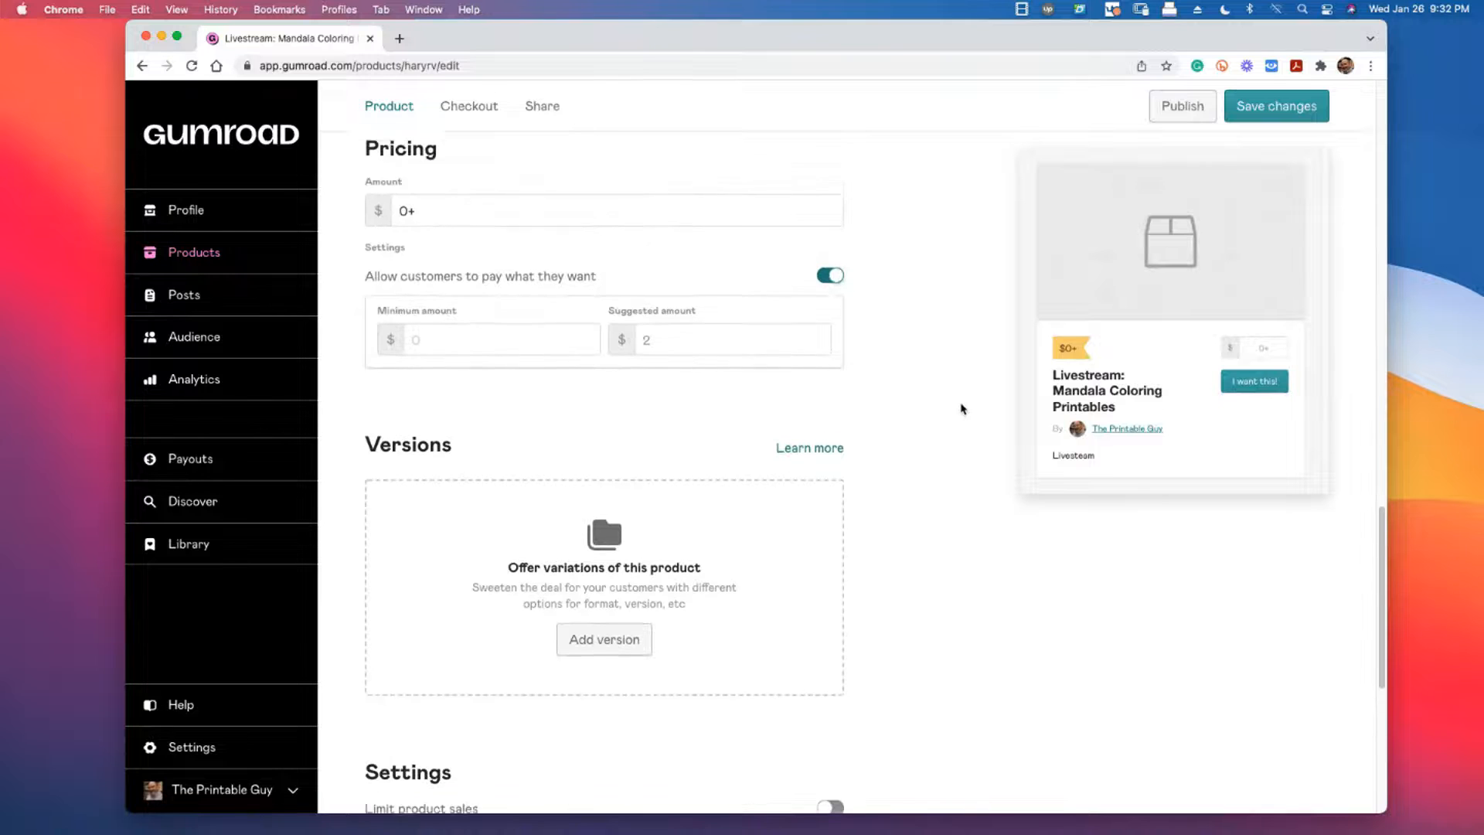
pyautogui.scroll(15, 946, 392)
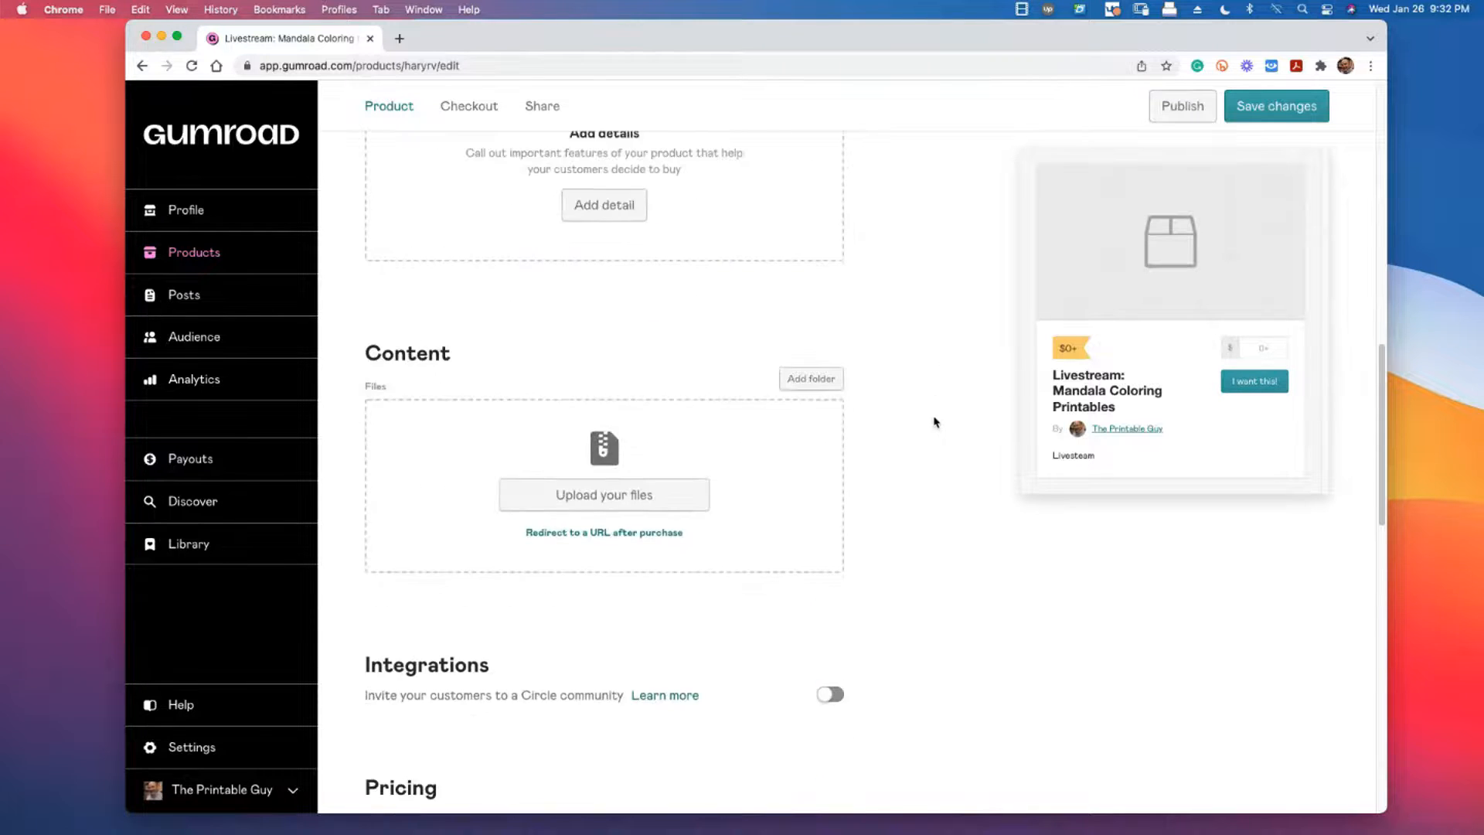
pyautogui.scroll(-20, 928, 416)
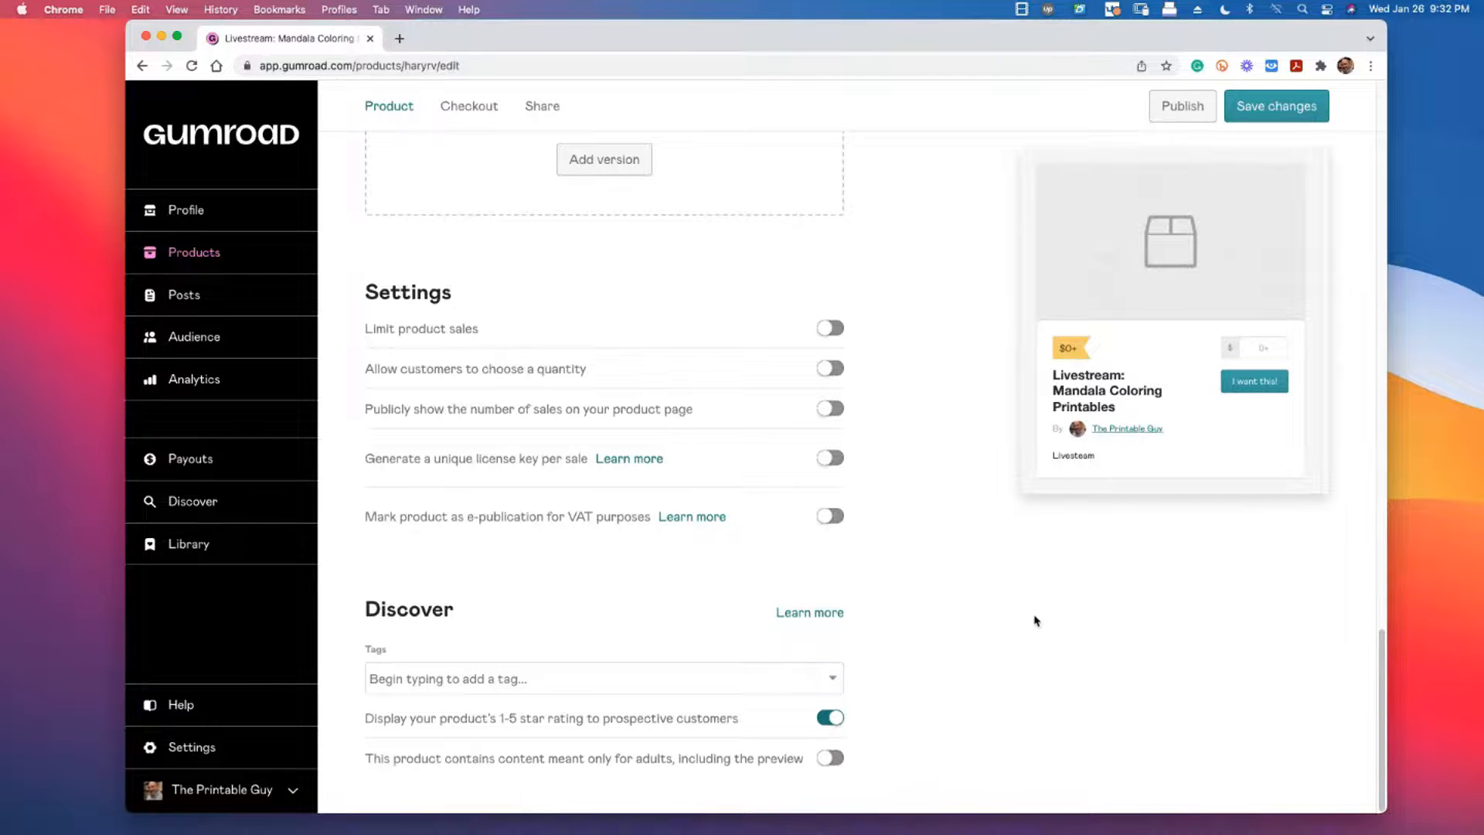
pyautogui.scroll(3, 889, 572)
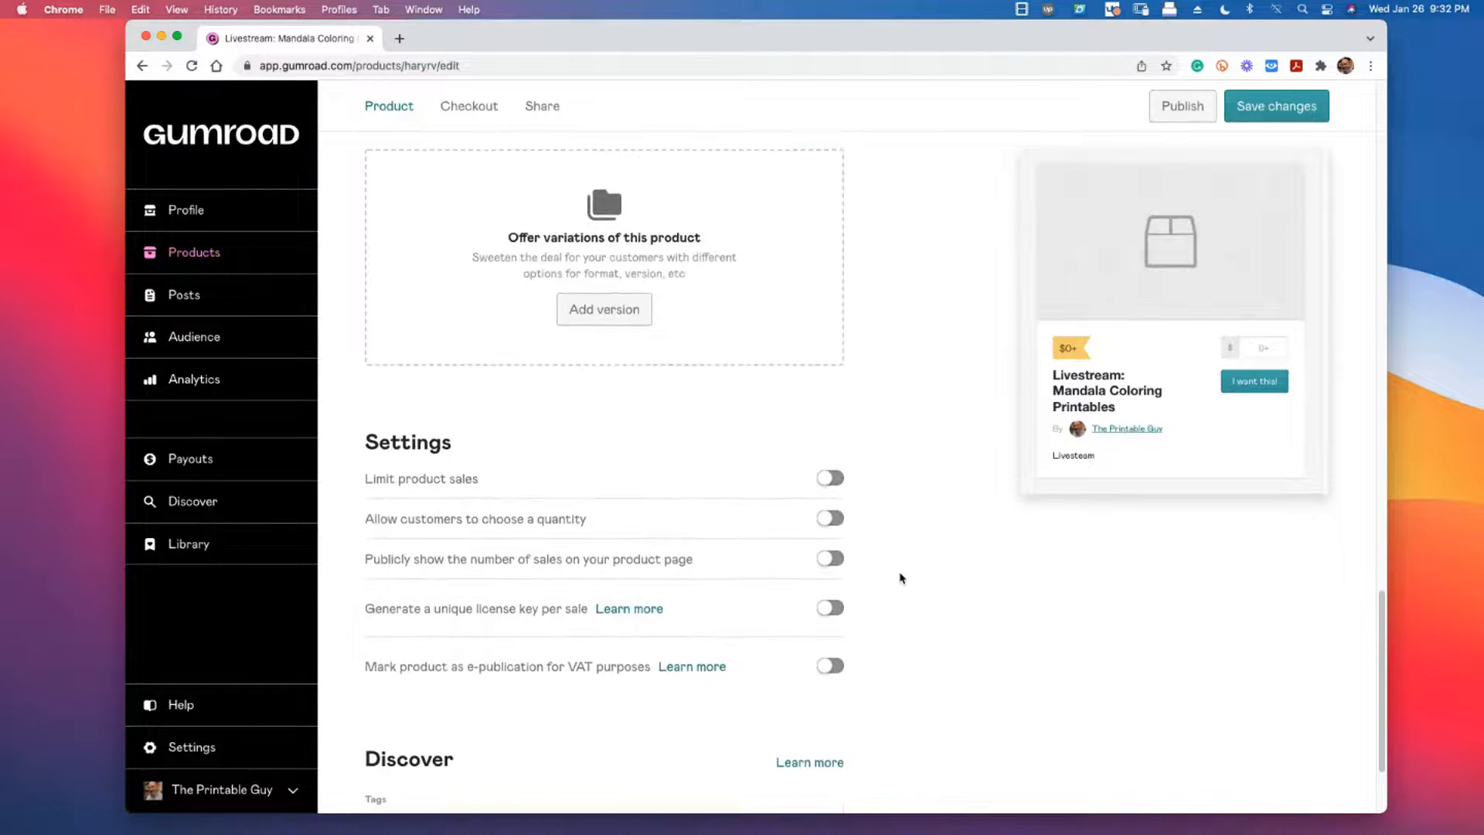
pyautogui.scroll(2, 900, 578)
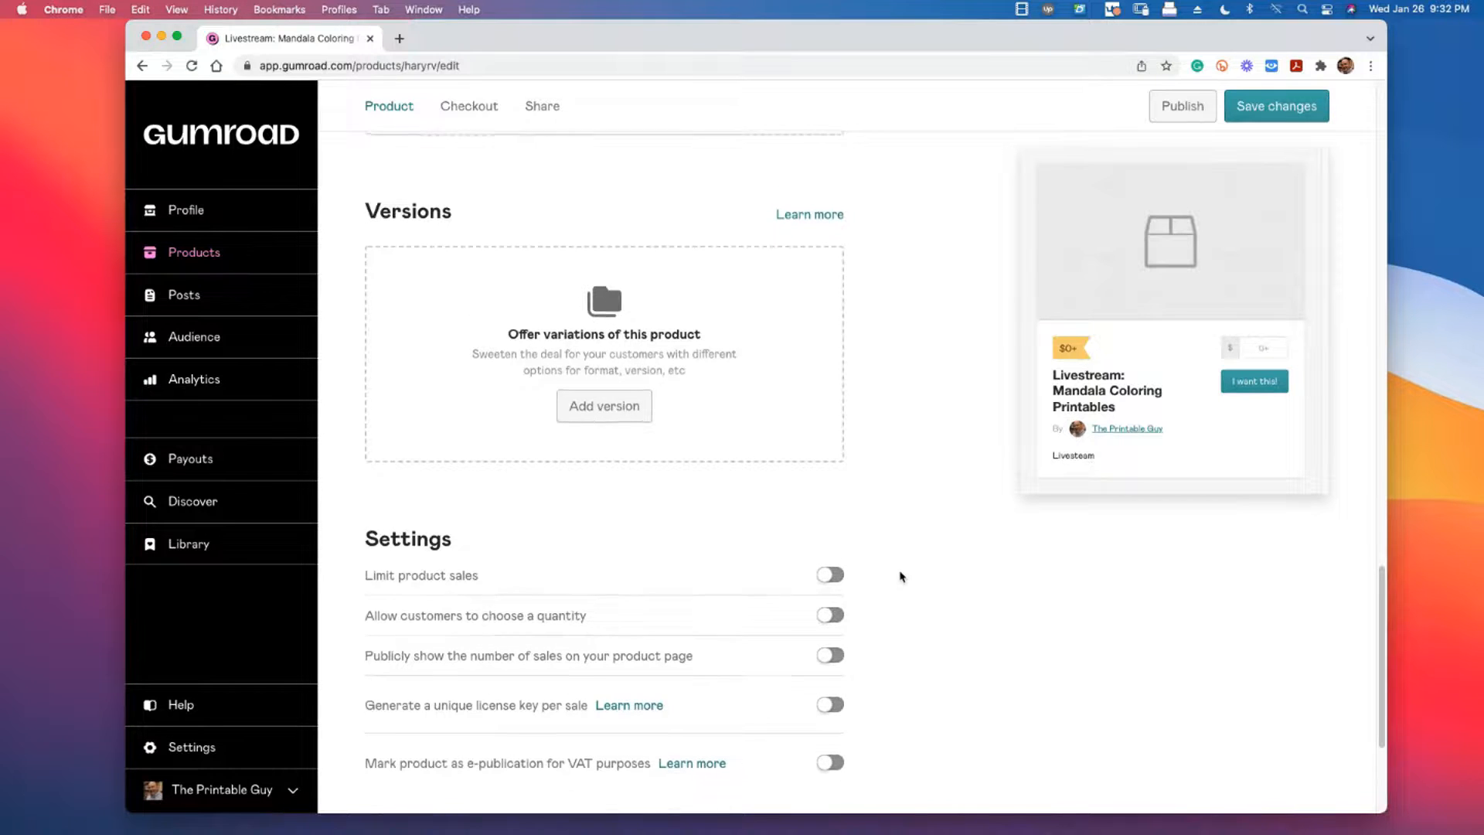
pyautogui.scroll(15, 900, 577)
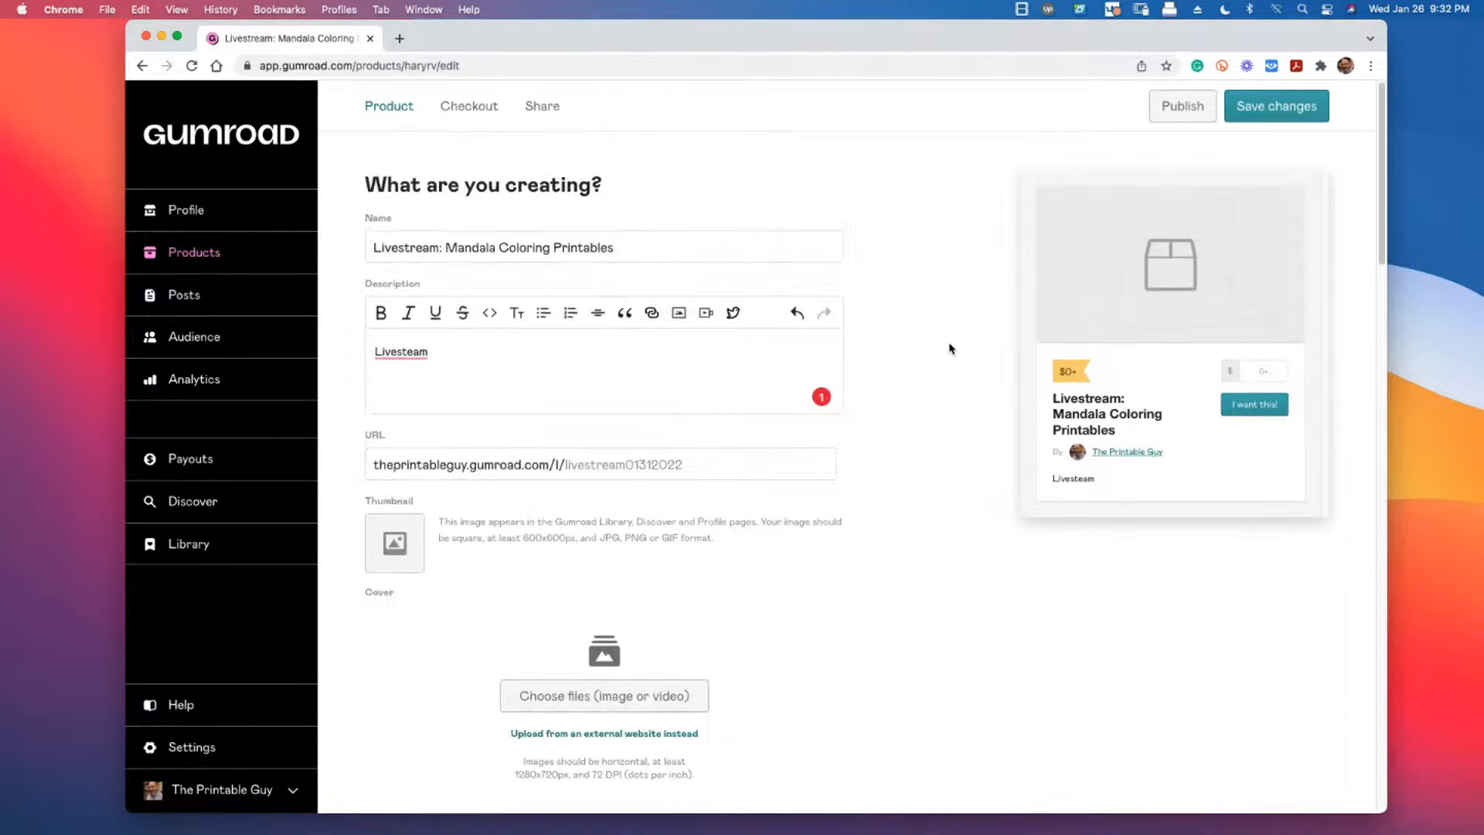
pyautogui.click(539, 108)
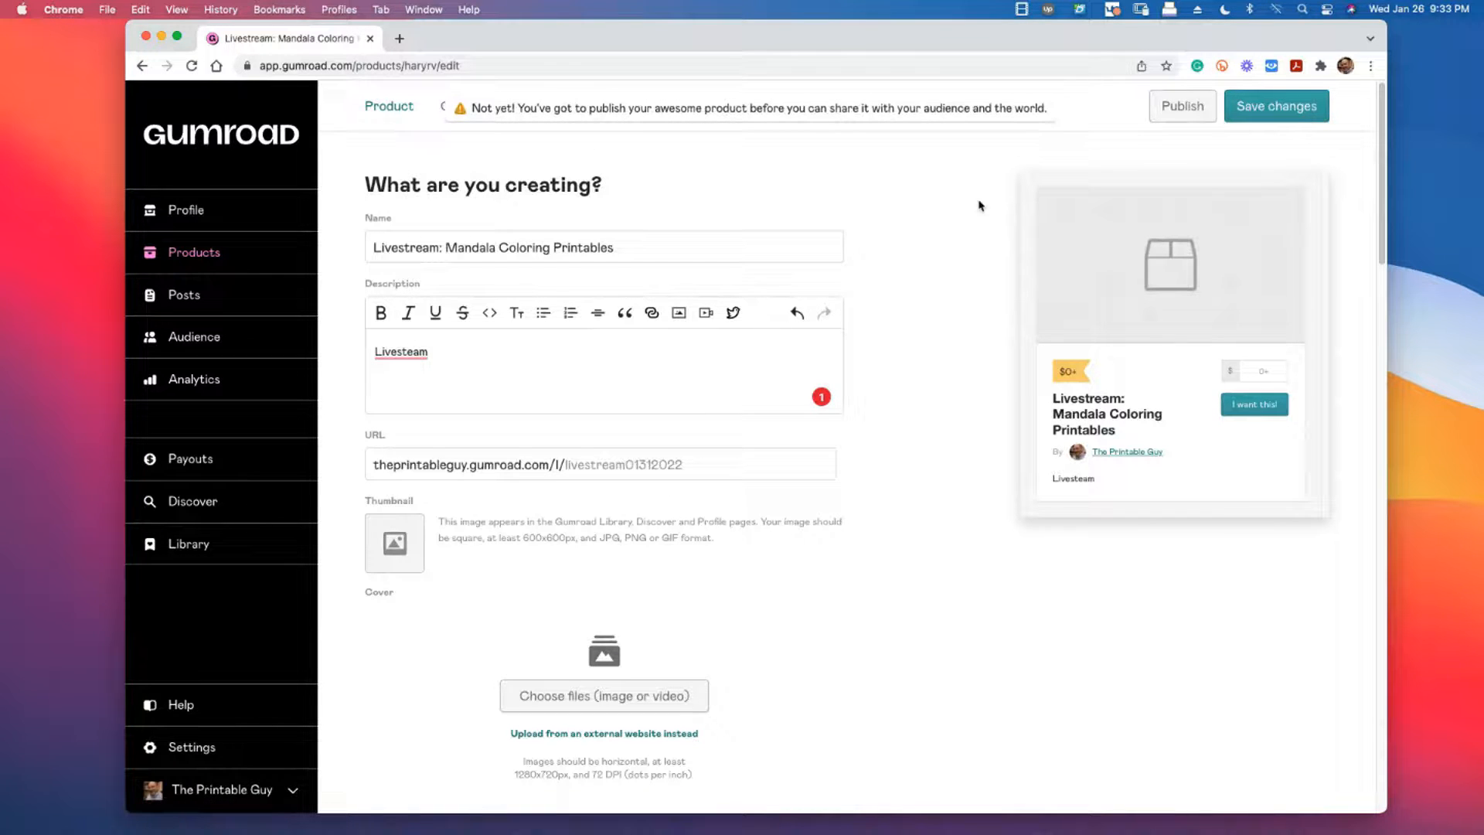